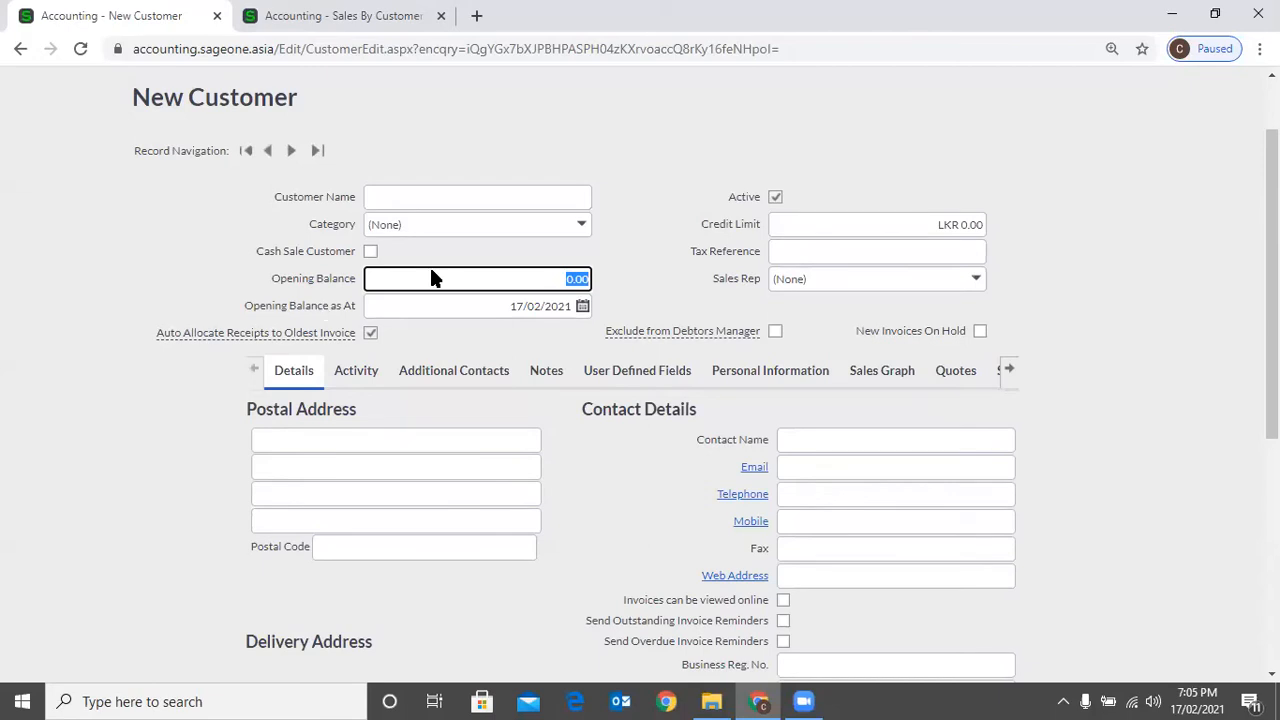
- Set the new customer's opening balance date to 31/12/2020
{"action": "left_click", "coordinate": [583, 306]}
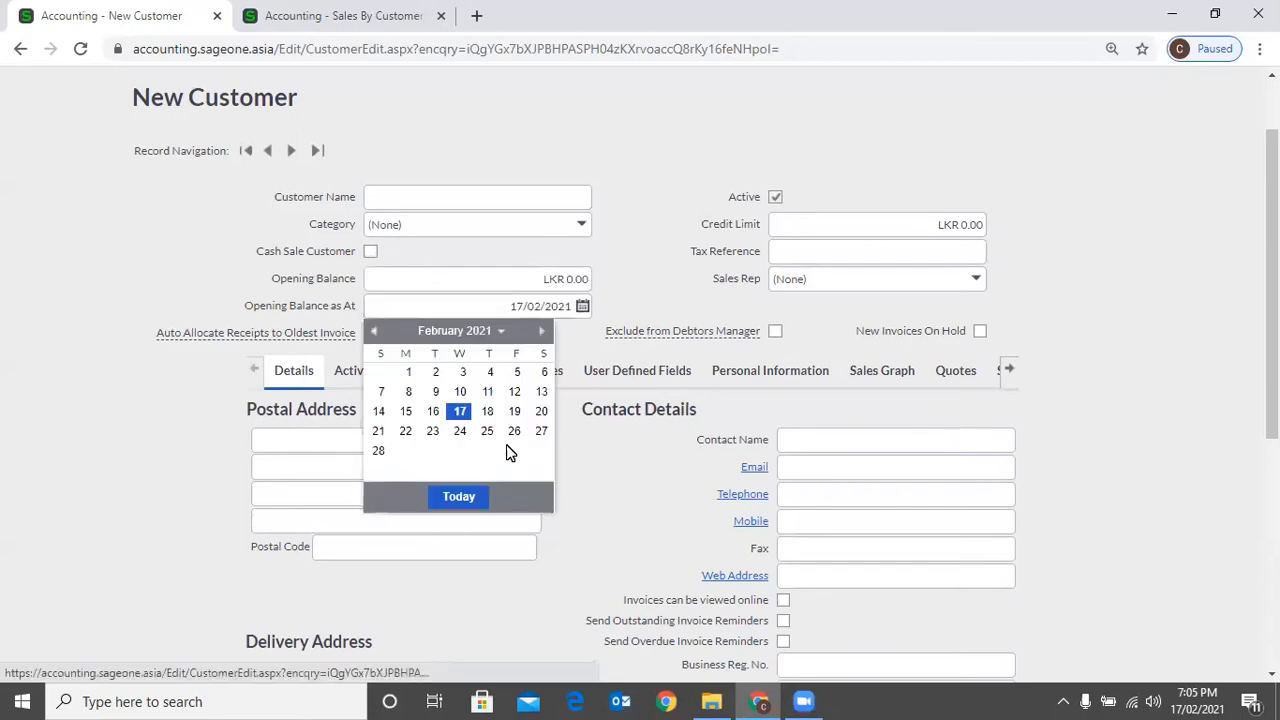
{"action": "scroll", "coordinate": [489, 452], "scroll_direction": "up", "scroll_amount": 2}
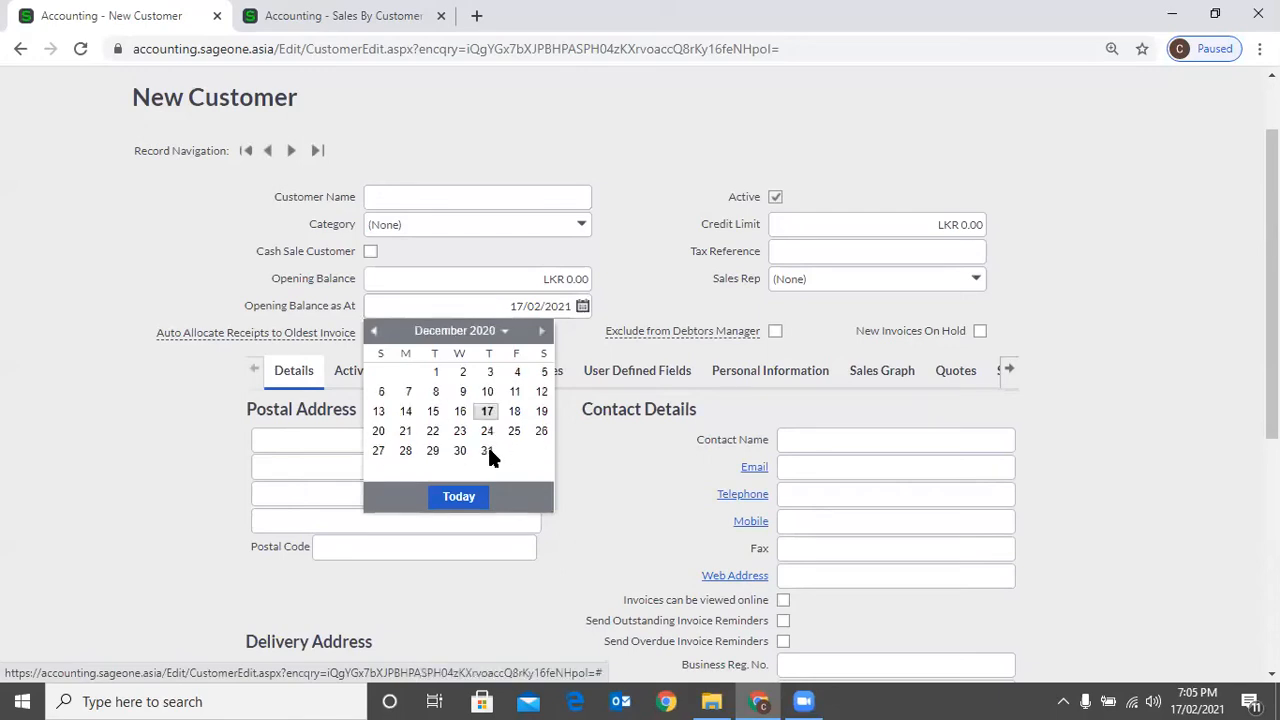
{"action": "left_click", "coordinate": [671, 226]}
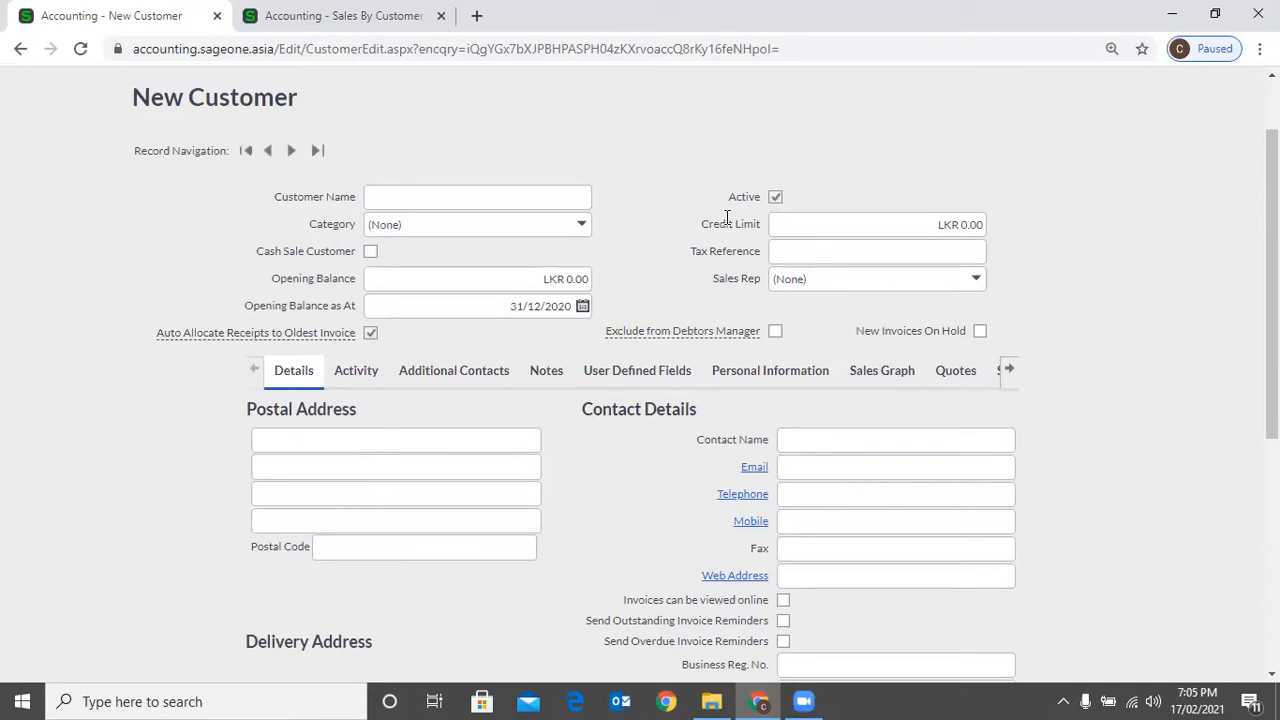
- Set the customer's credit limit to LKR 100,000 and fill in the tax reference from a previously used entry
{"action": "left_click", "coordinate": [798, 214]}
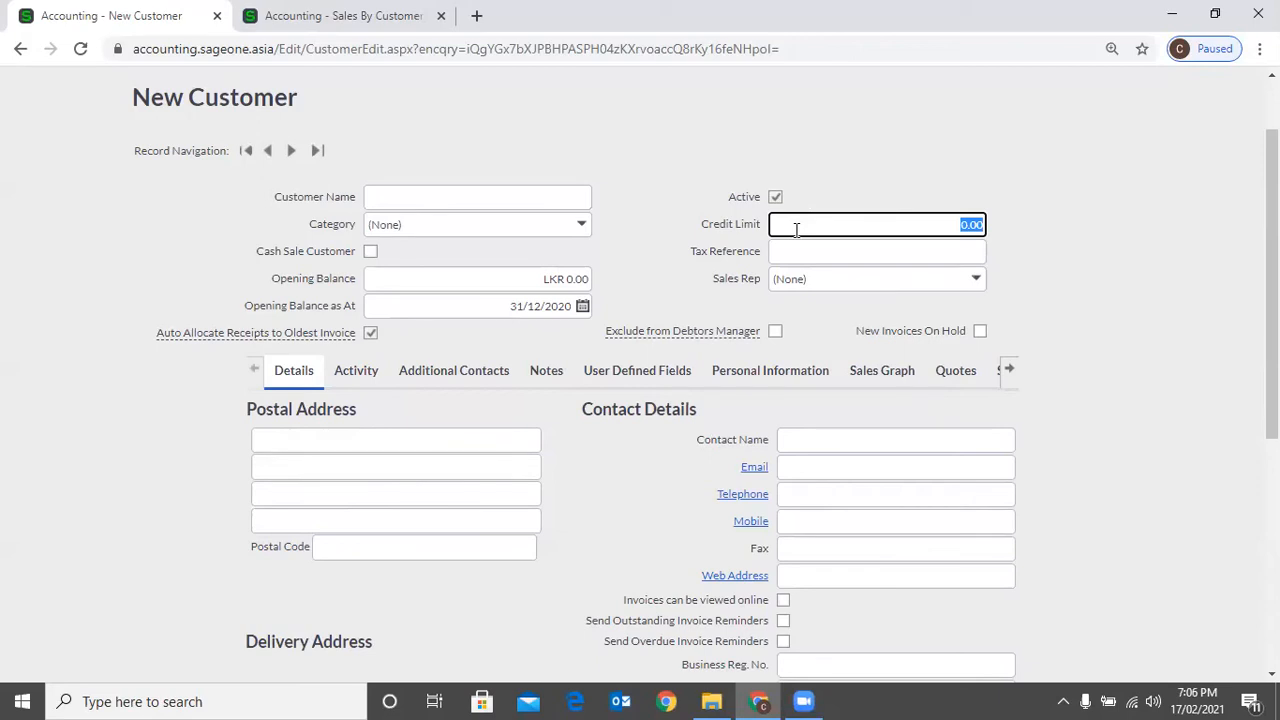
{"action": "key", "text": "BackSpace"}
{"action": "type", "text": "100,000"}
{"action": "left_click", "coordinate": [1100, 250]}
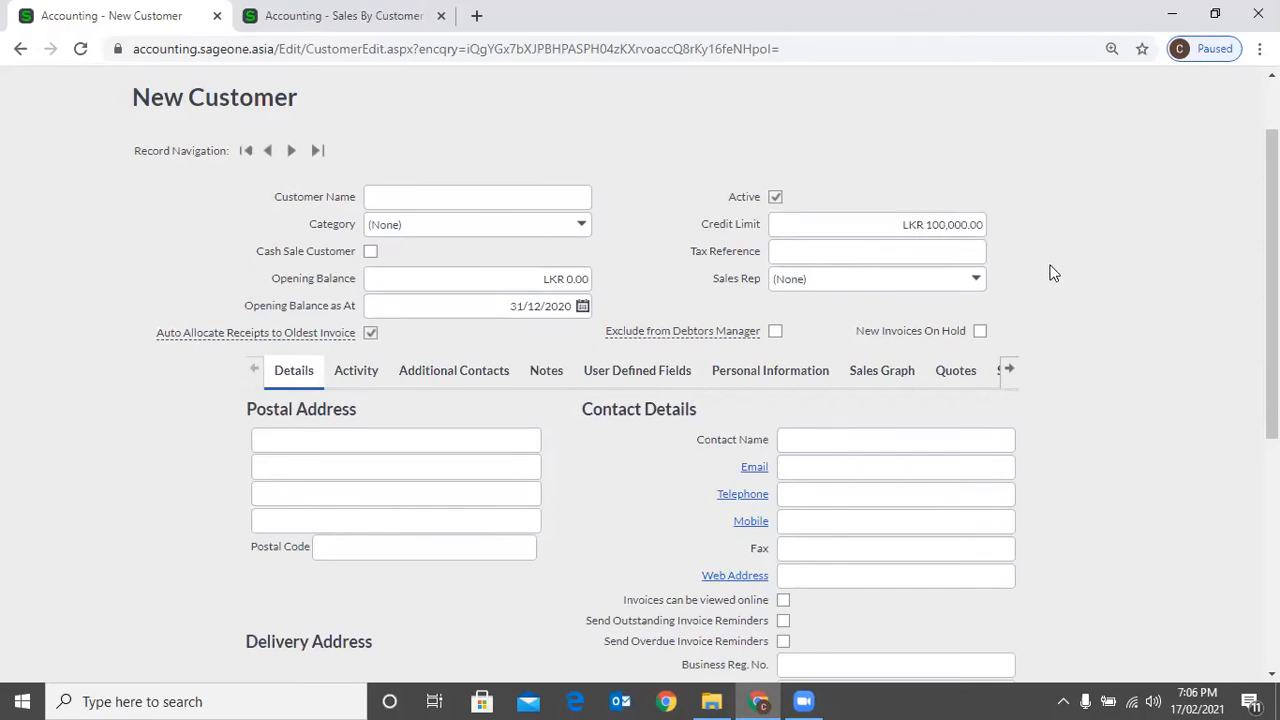
{"action": "left_click", "coordinate": [868, 251]}
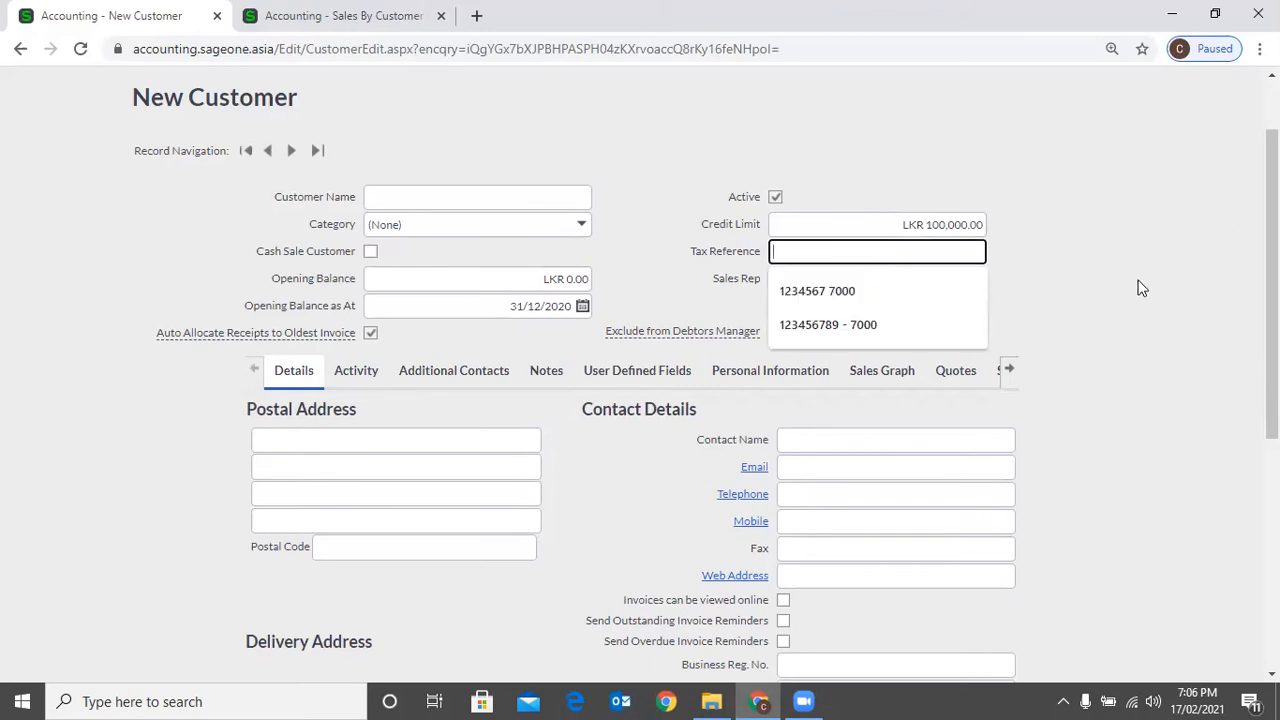
{"action": "left_click", "coordinate": [848, 290]}
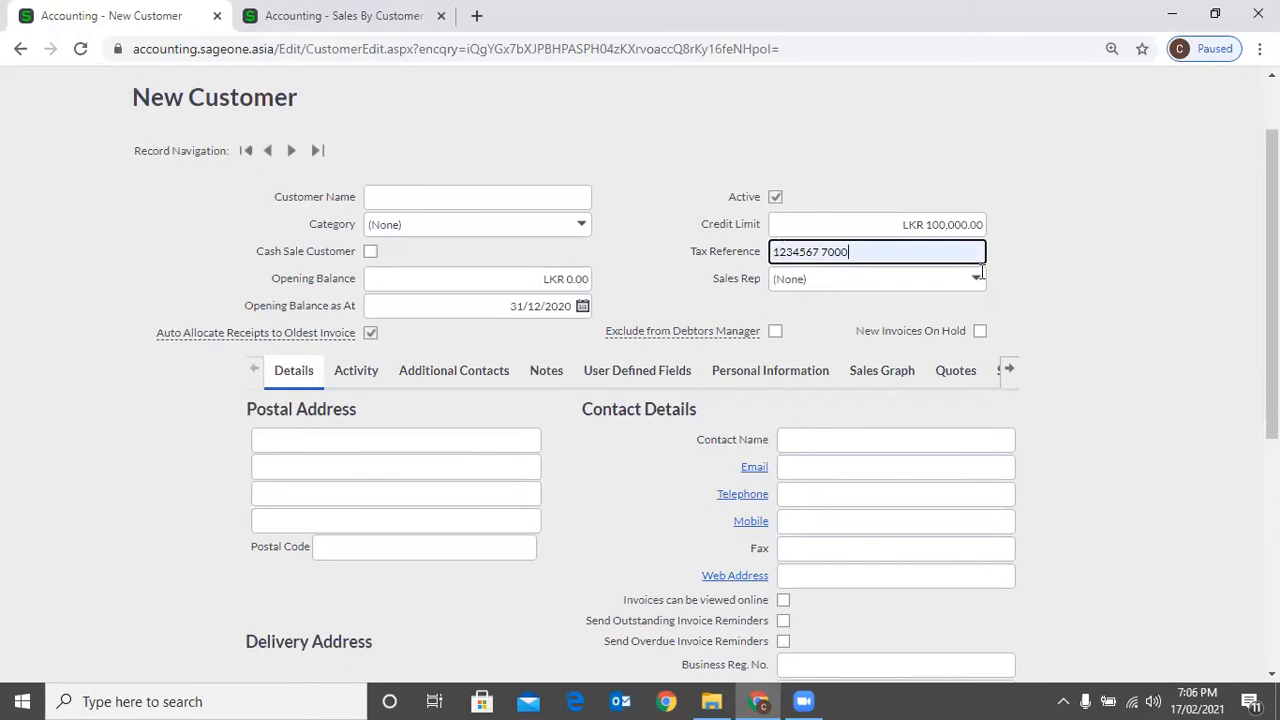
{"action": "left_click", "coordinate": [1061, 291]}
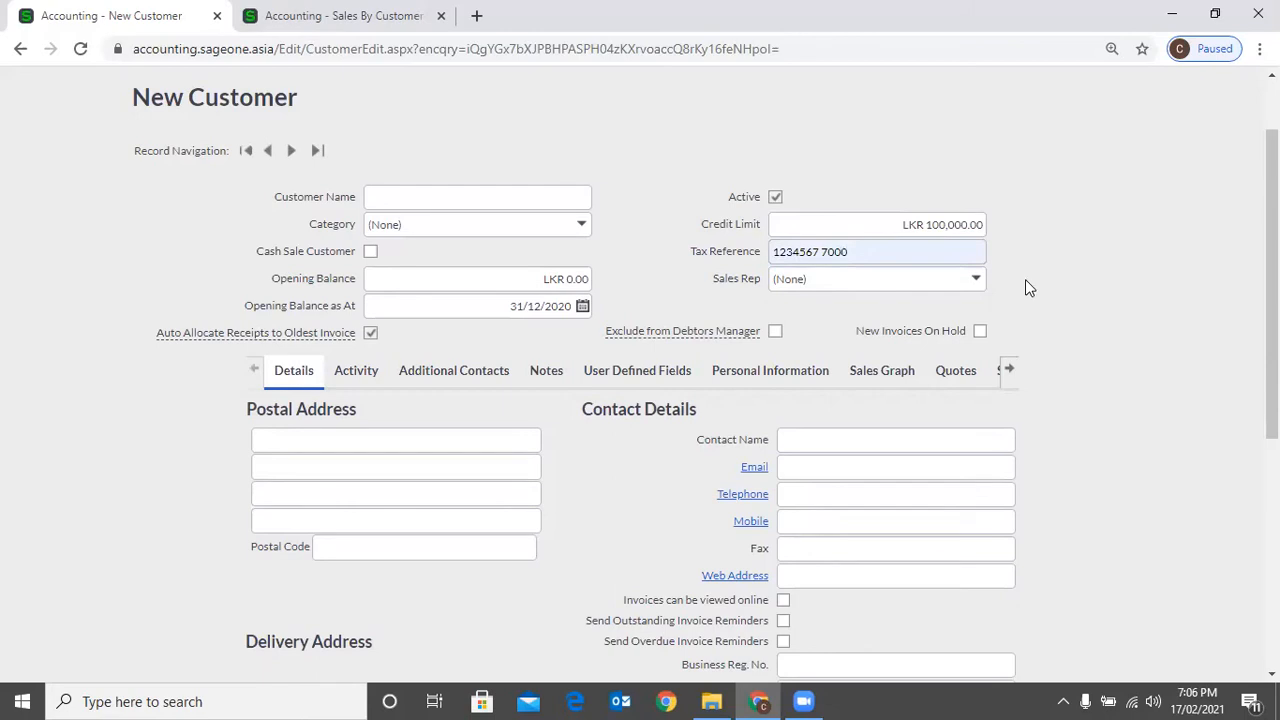
- Assign a sales rep to the customer, replacing the inactive first choice with the next rep listed
{"action": "left_click", "coordinate": [974, 283]}
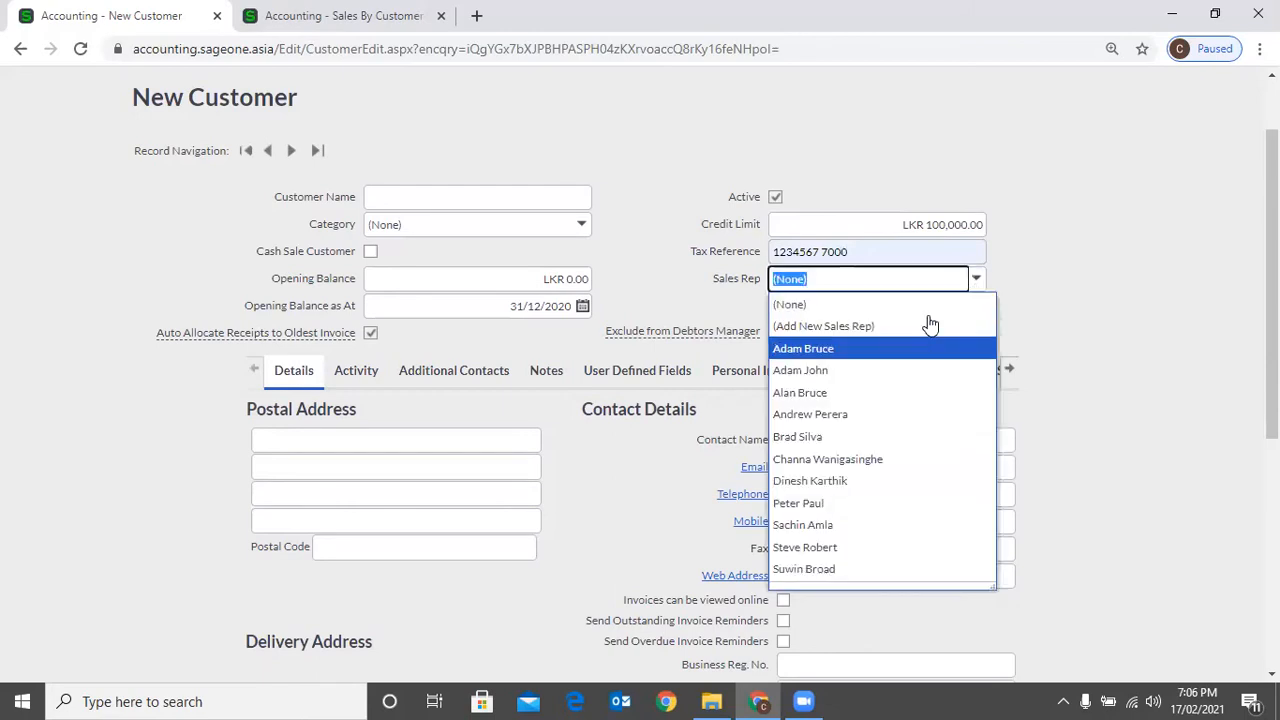
{"action": "left_click", "coordinate": [922, 360]}
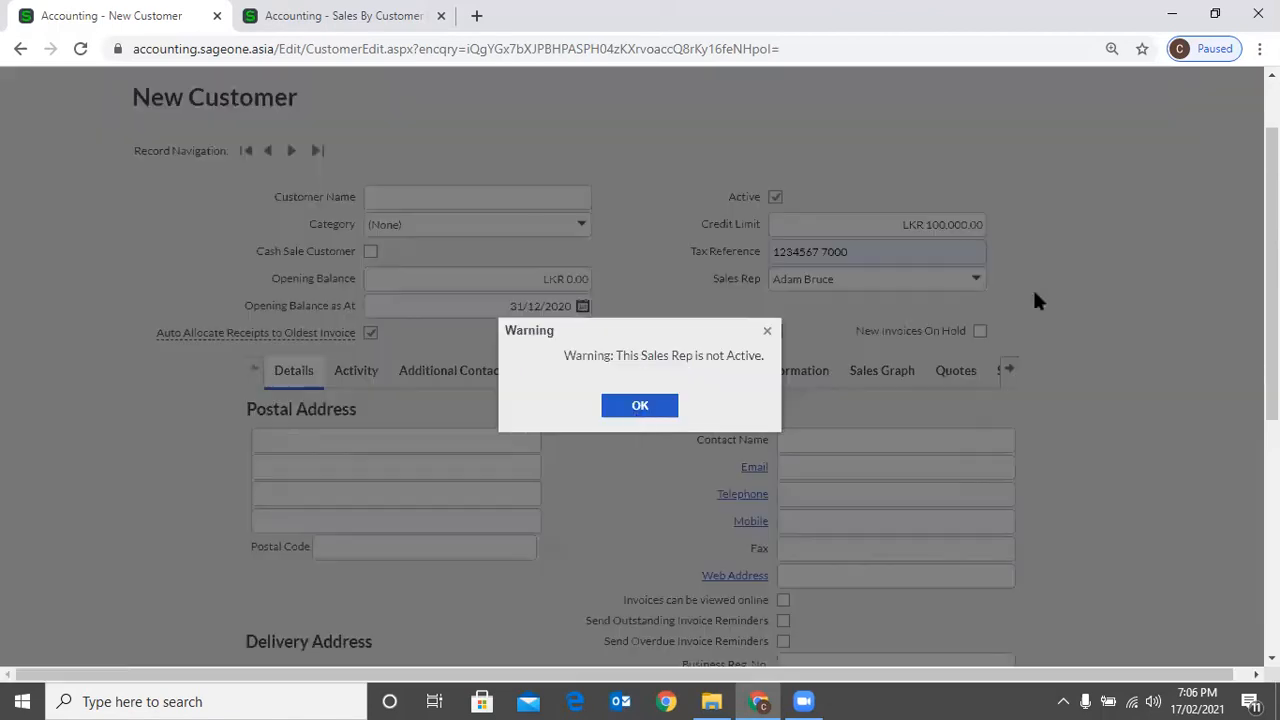
{"action": "left_click", "coordinate": [655, 404]}
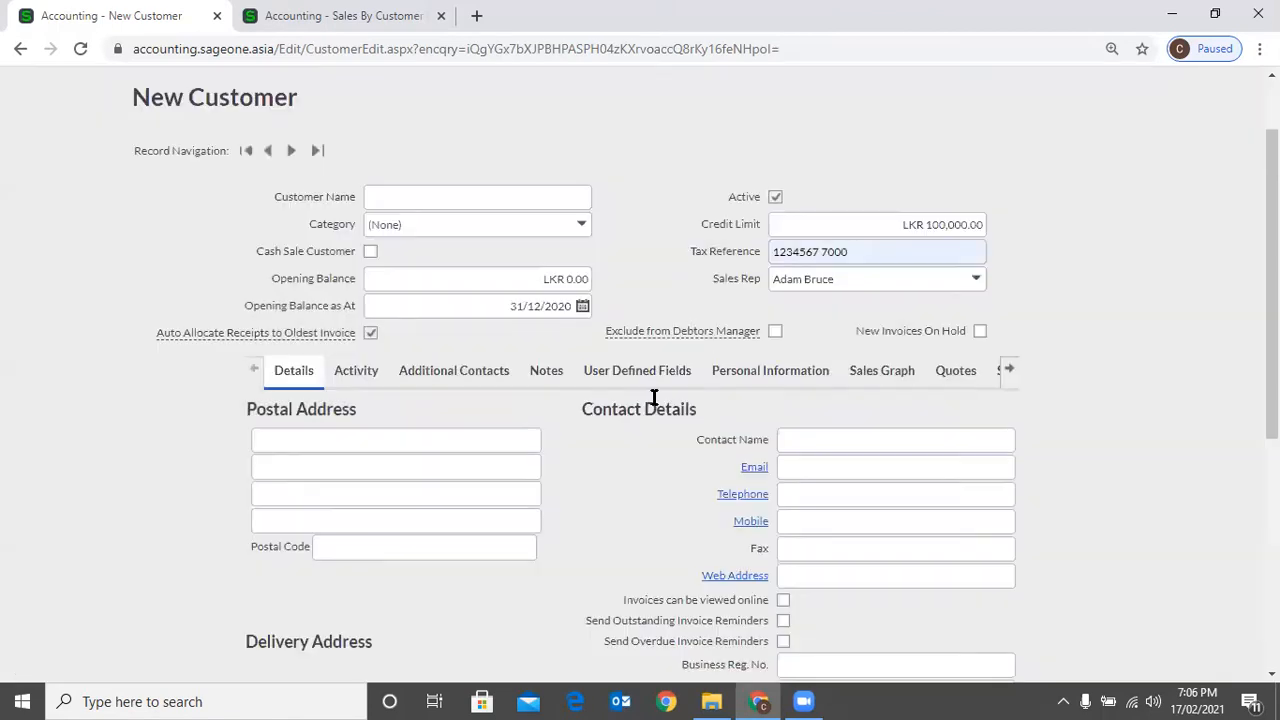
{"action": "left_click", "coordinate": [974, 284]}
{"action": "left_click", "coordinate": [860, 370]}
- Start a new customer receipt for Accounting Software (Pvt) Ltd and sort its unpaid invoices by date
{"action": "mouse_move", "coordinate": [311, 344]}
{"action": "key", "text": "ctrl+Tab"}
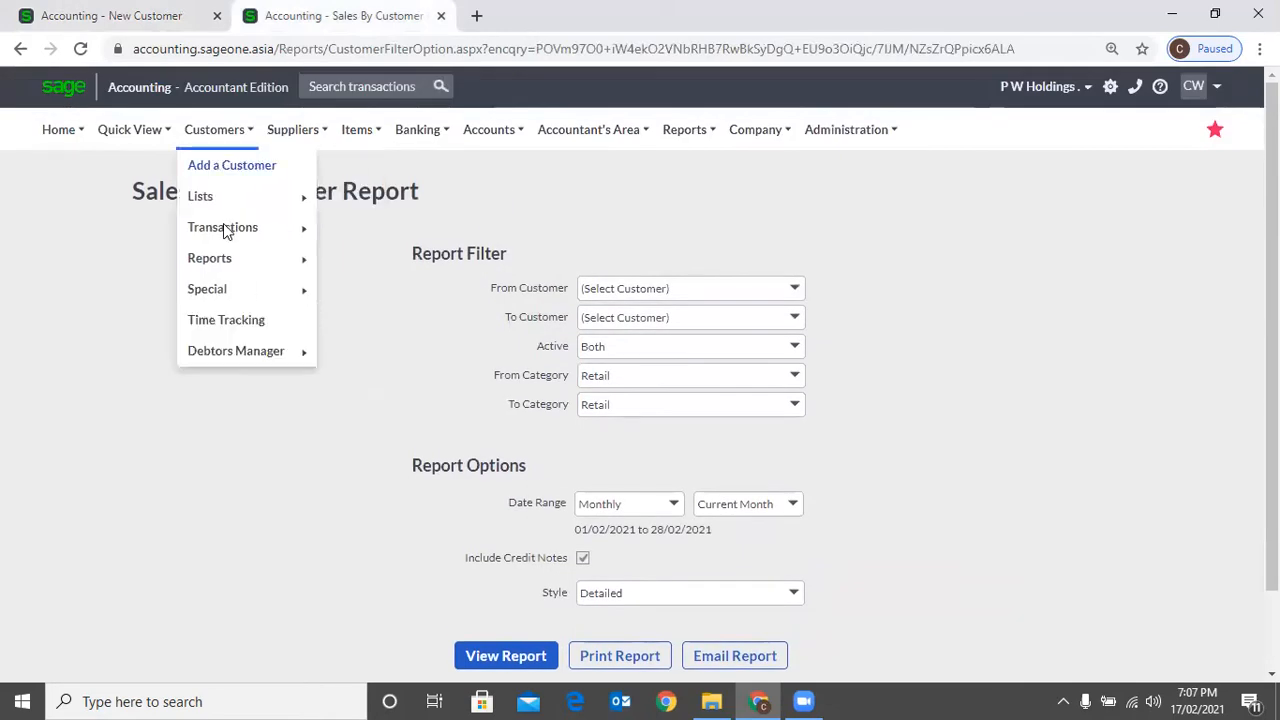
{"action": "mouse_move", "coordinate": [223, 227]}
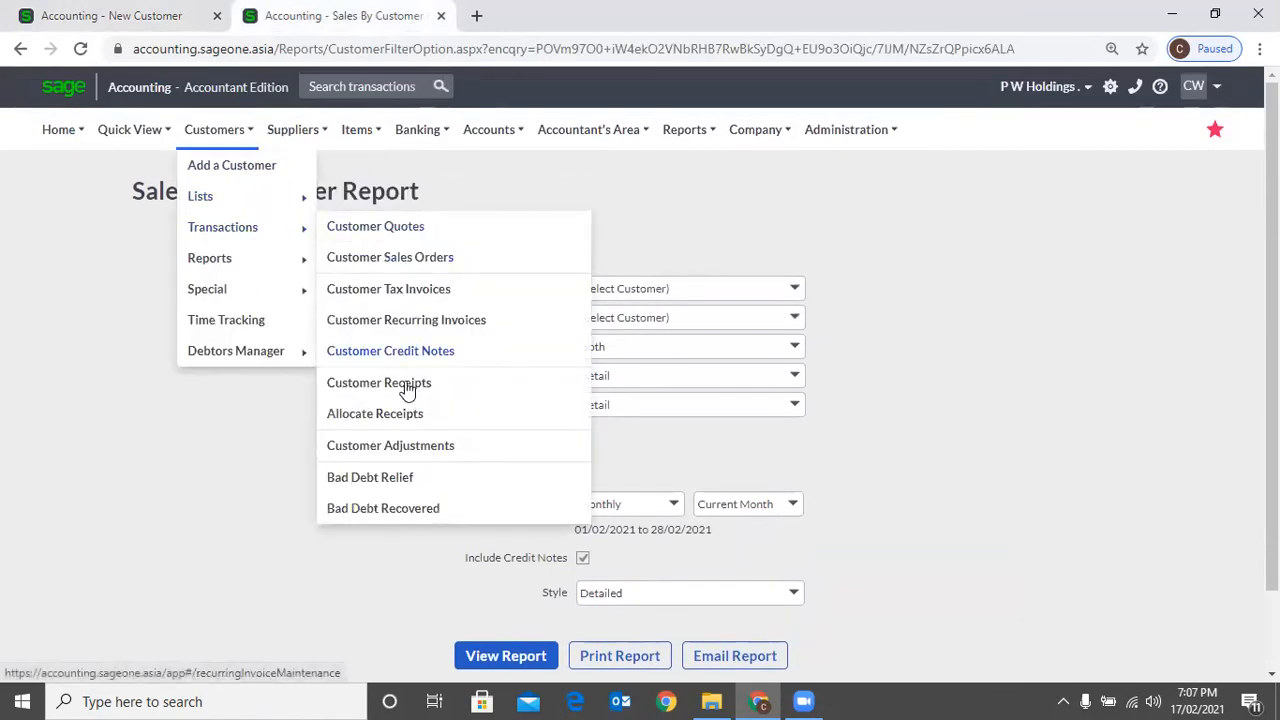
{"action": "left_click", "coordinate": [424, 396]}
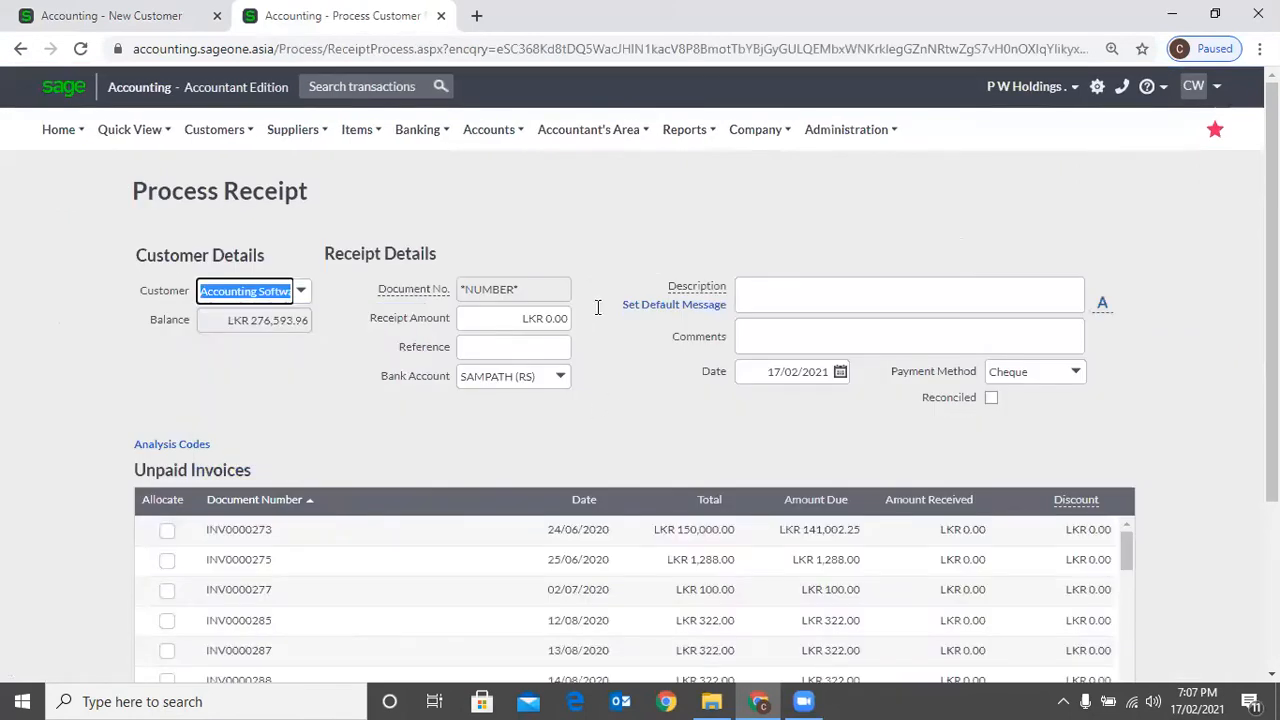
{"action": "scroll", "coordinate": [598, 327], "scroll_direction": "down", "scroll_amount": 2}
{"action": "left_click", "coordinate": [598, 325]}
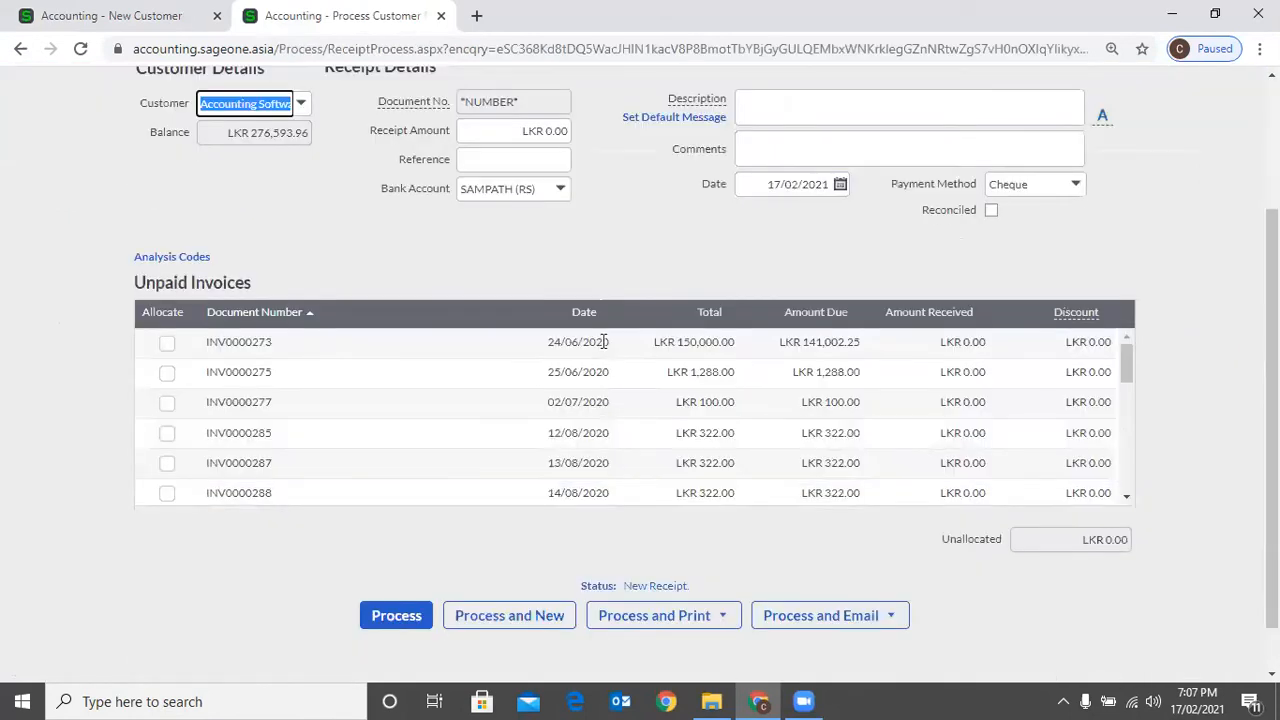
- Enter a receipt amount of LKR 160,000 to allocate it automatically to the oldest unpaid invoices
{"action": "left_click", "coordinate": [487, 132]}
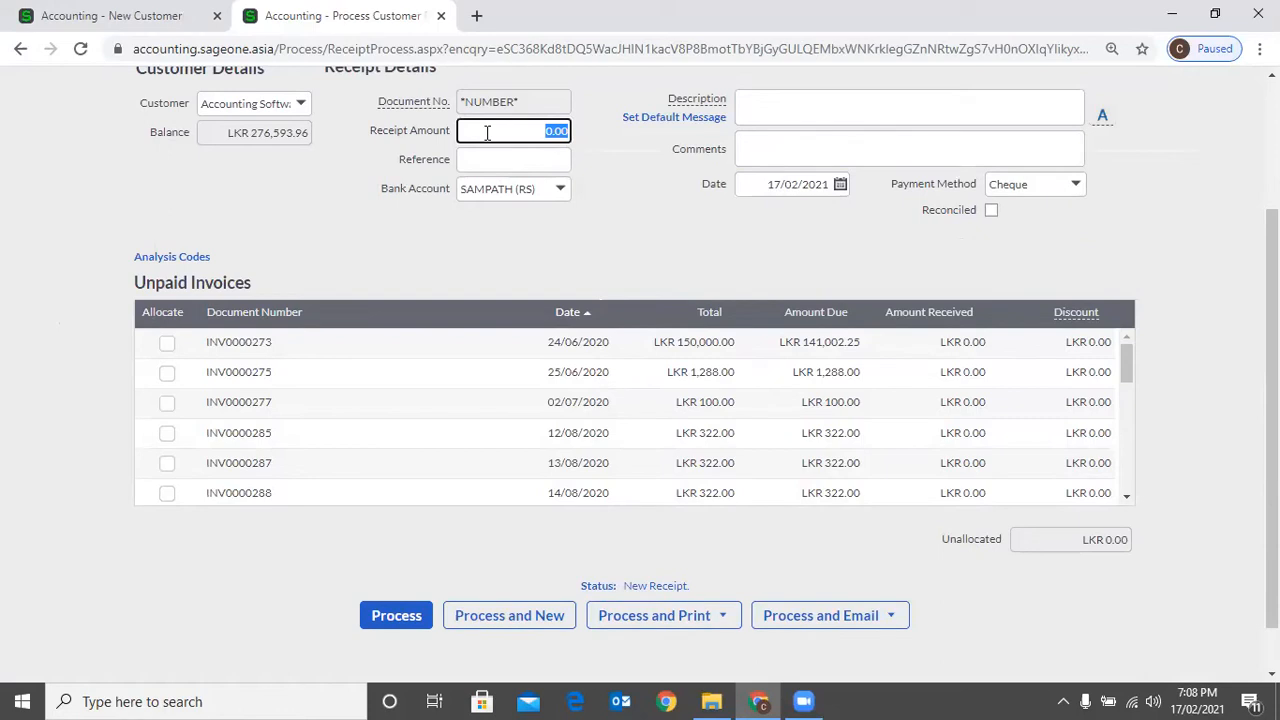
{"action": "key", "text": "BackSpace"}
{"action": "type", "text": "14"}
{"action": "type", "text": "000"}
{"action": "type", "text": "0"}
{"action": "key", "text": "Tab"}
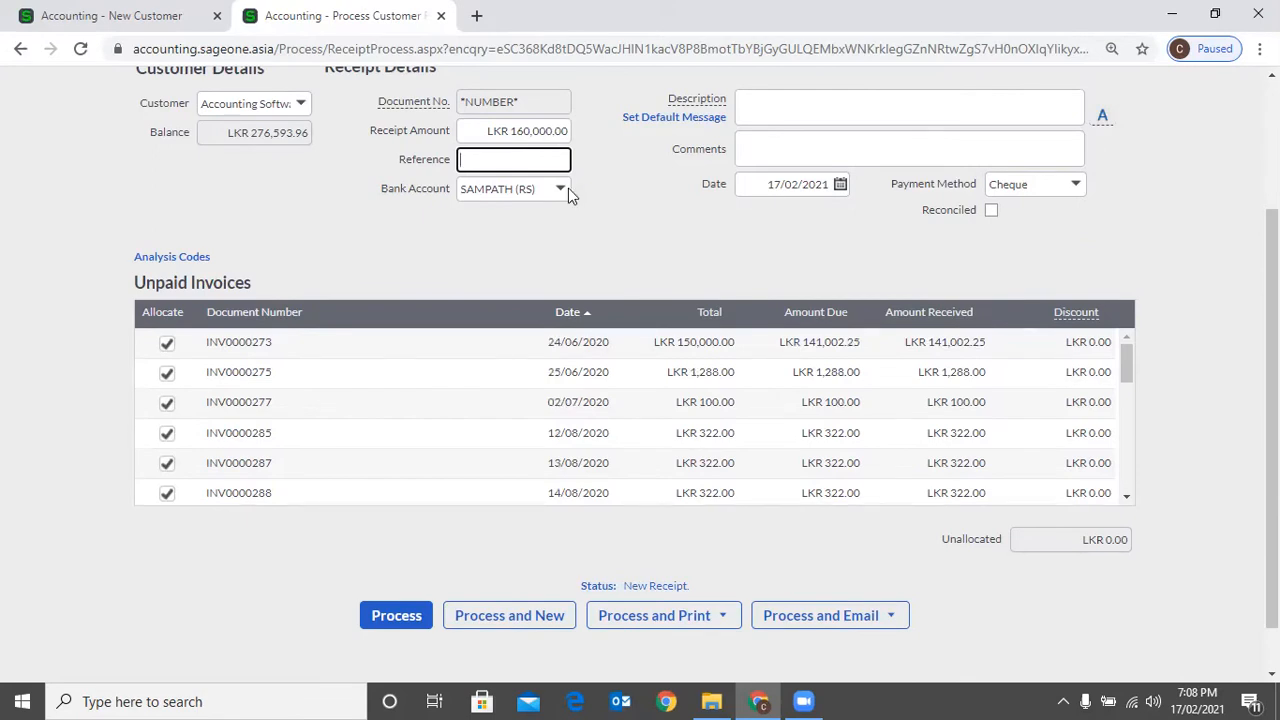
- Set the receipt amount to LKR 155,000 and let it allocate across the unpaid invoices
{"action": "left_click", "coordinate": [193, 384]}
{"action": "left_click", "coordinate": [496, 133]}
{"action": "type", "text": "155000"}
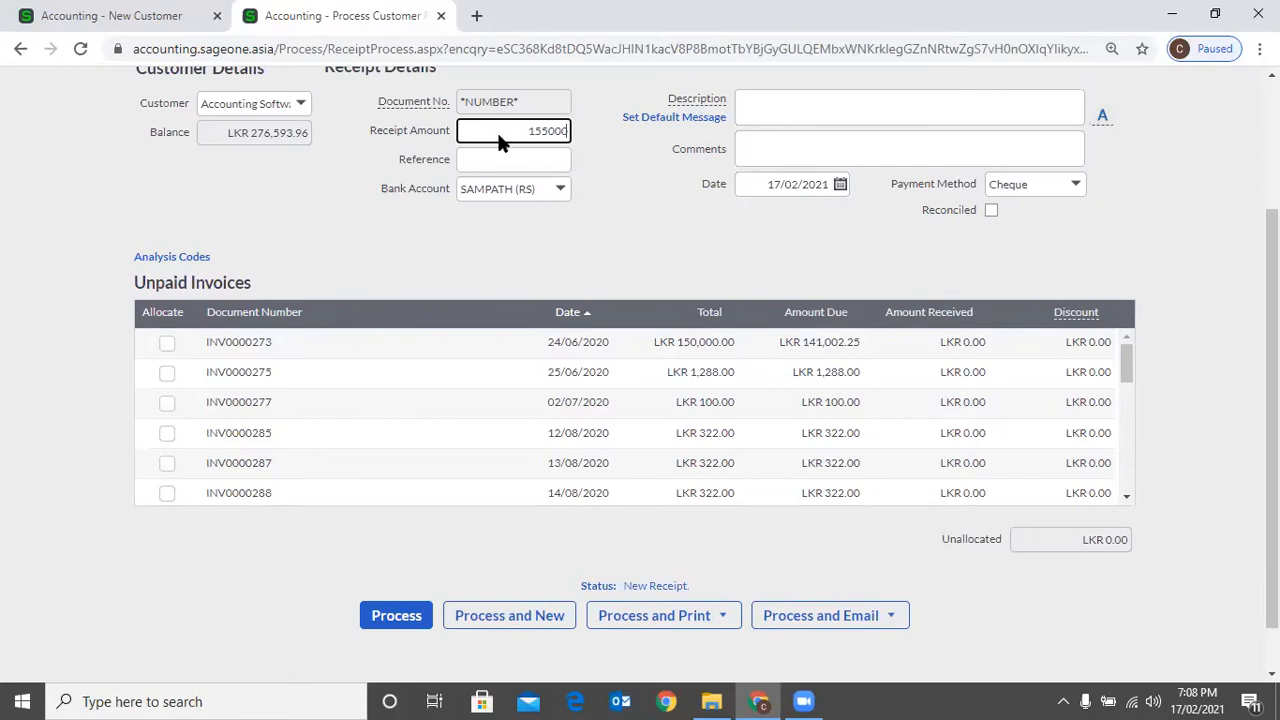
{"action": "key", "text": "Tab"}
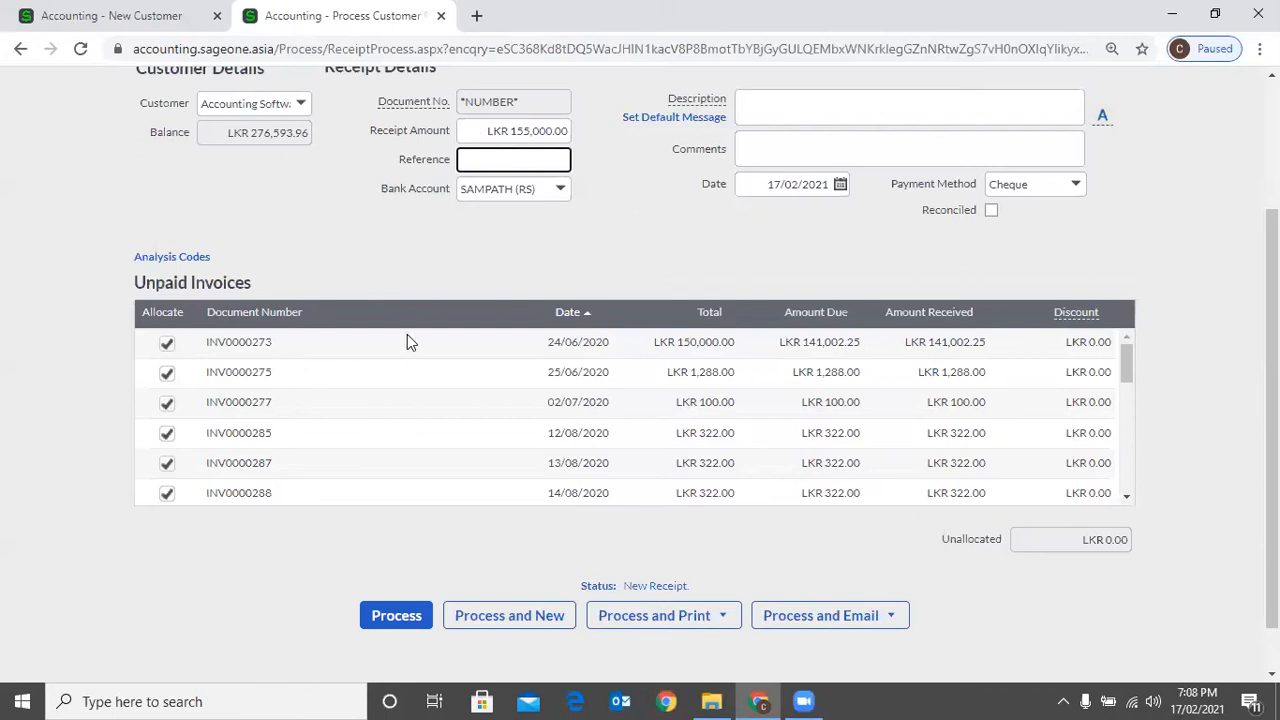
- Review the Auto Allocate Receipts to Oldest Invoice option on the New Customer form, and return to the receipt
{"action": "key", "text": "ctrl+Tab"}
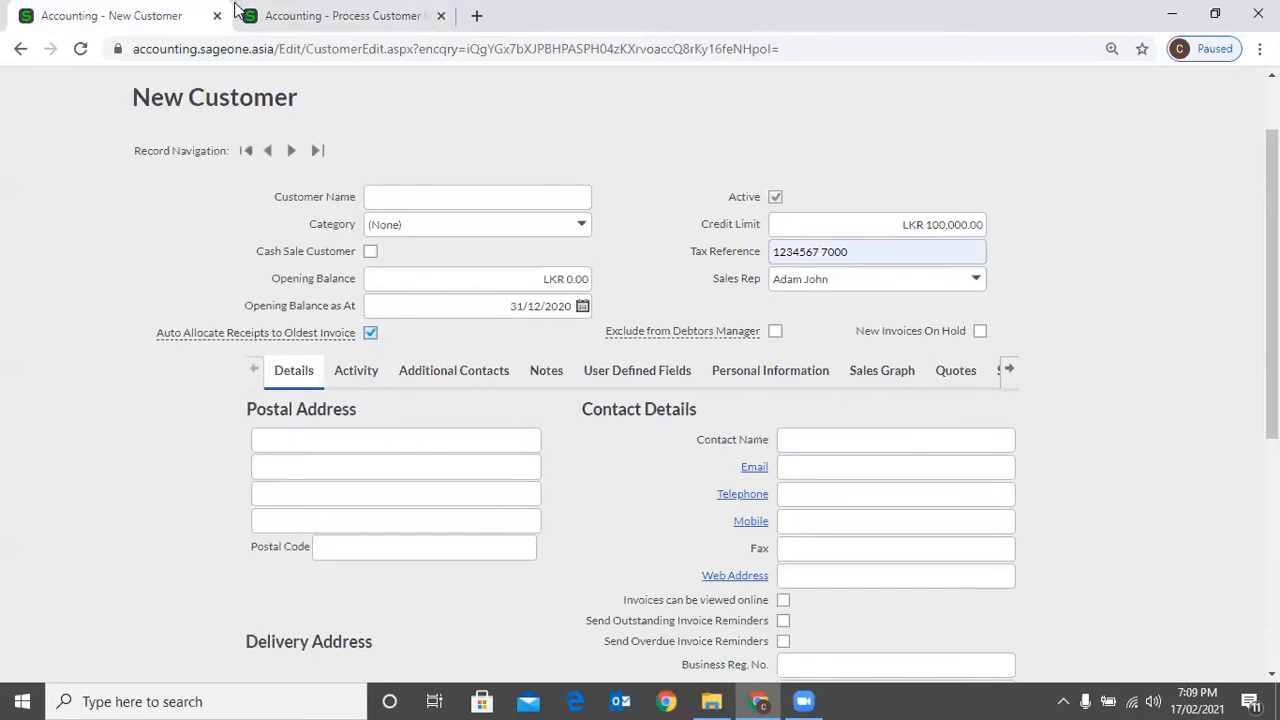
{"action": "left_click", "coordinate": [228, 216]}
{"action": "key", "text": "ctrl+Tab"}
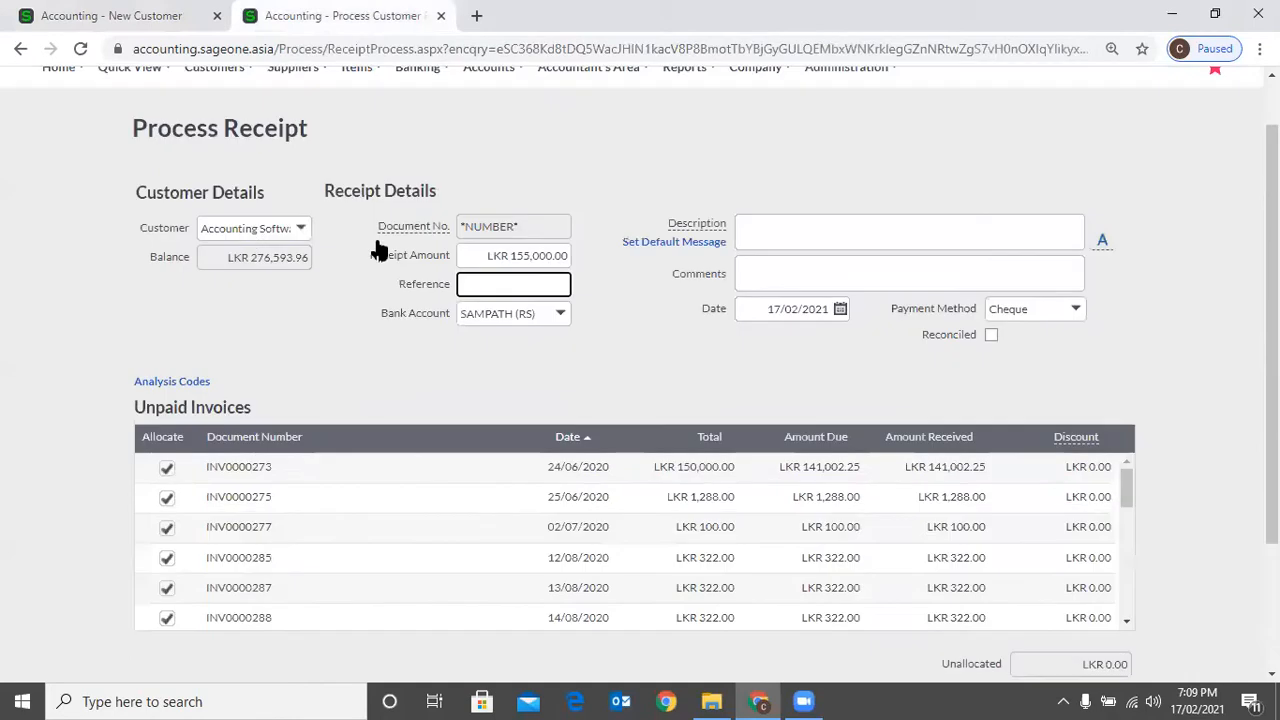
- Start another customer receipt and choose Cash as the customer
{"action": "scroll", "coordinate": [394, 381], "scroll_direction": "up", "scroll_amount": 1}
{"action": "mouse_move", "coordinate": [218, 130]}
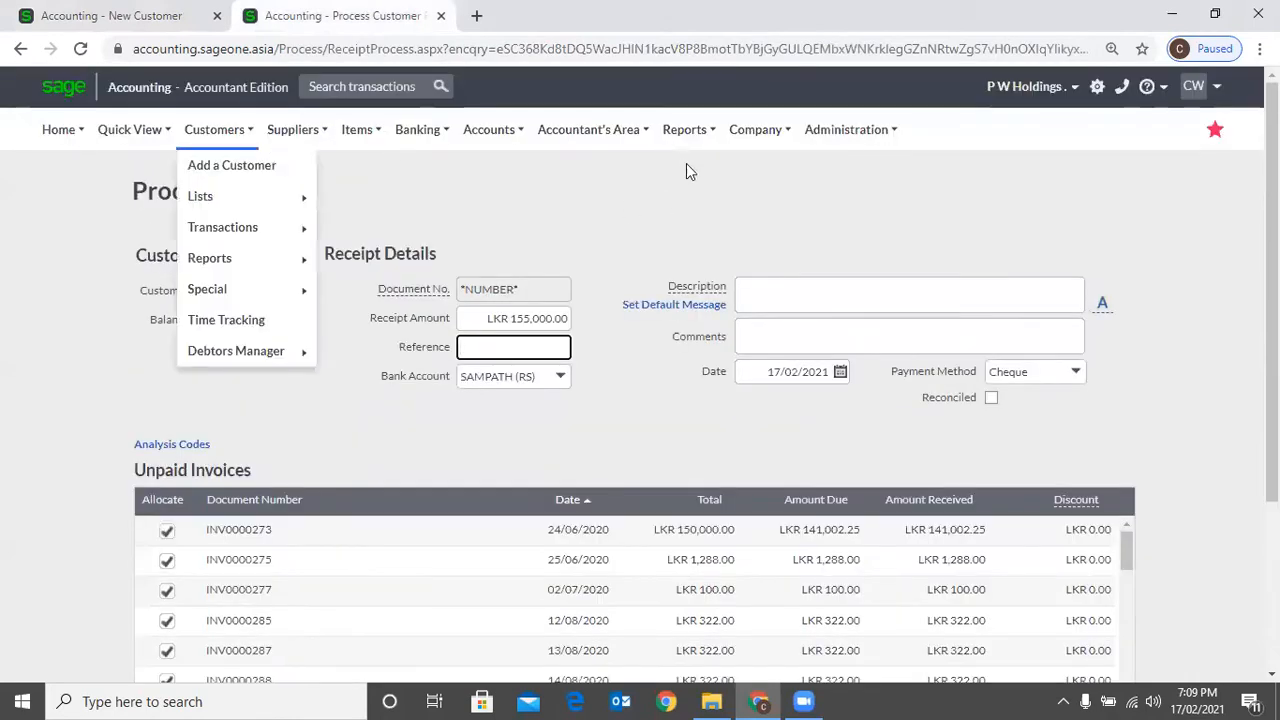
{"action": "mouse_move", "coordinate": [224, 228]}
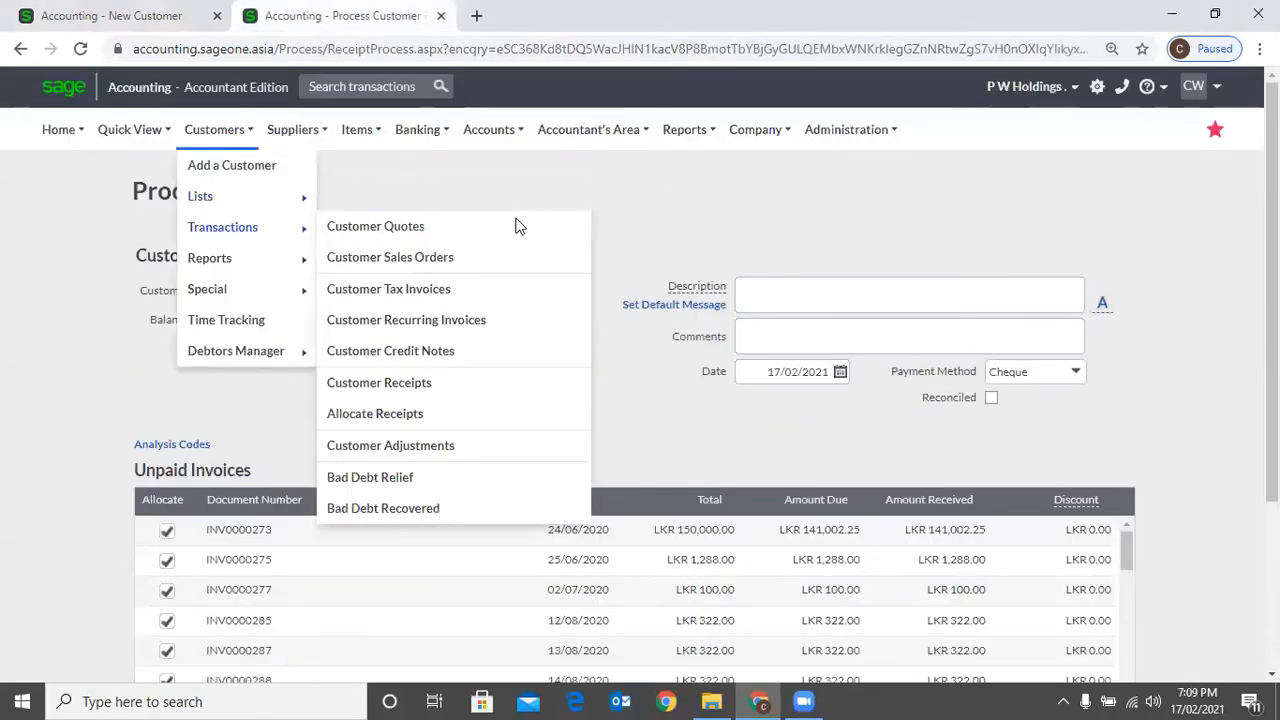
{"action": "left_click", "coordinate": [457, 257]}
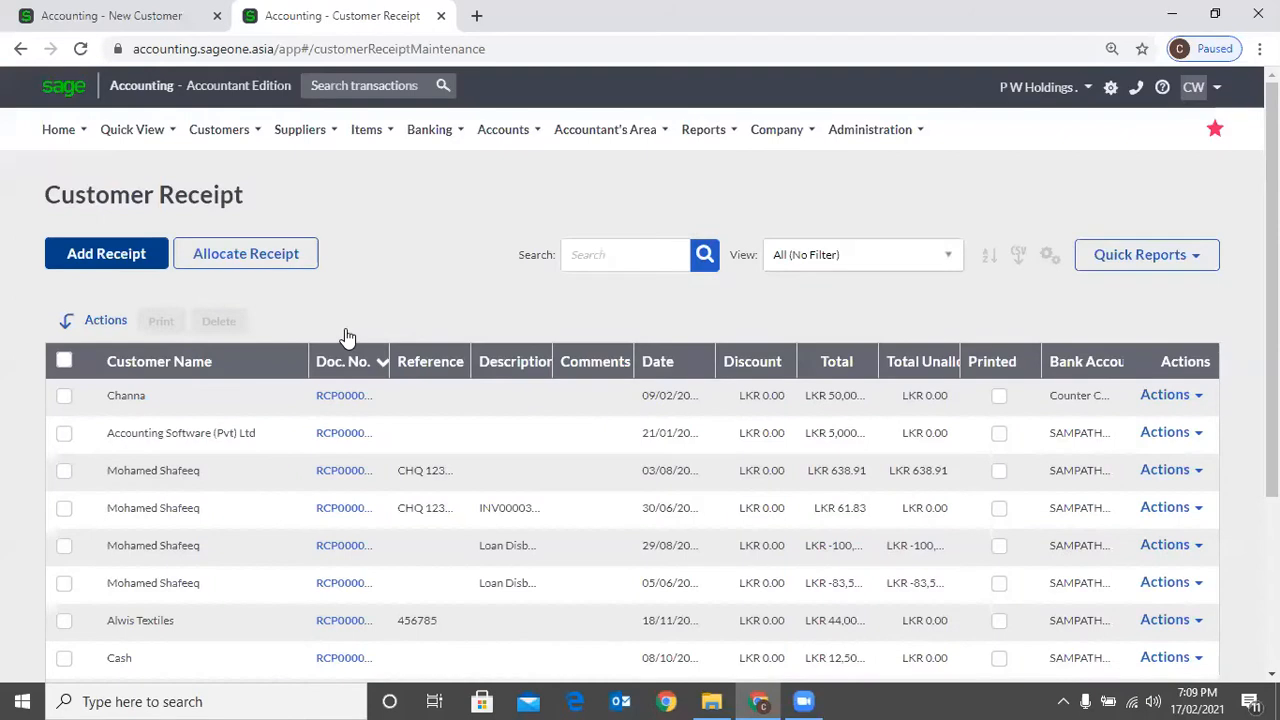
{"action": "type", "text": "Canberg Lanka Lin"}
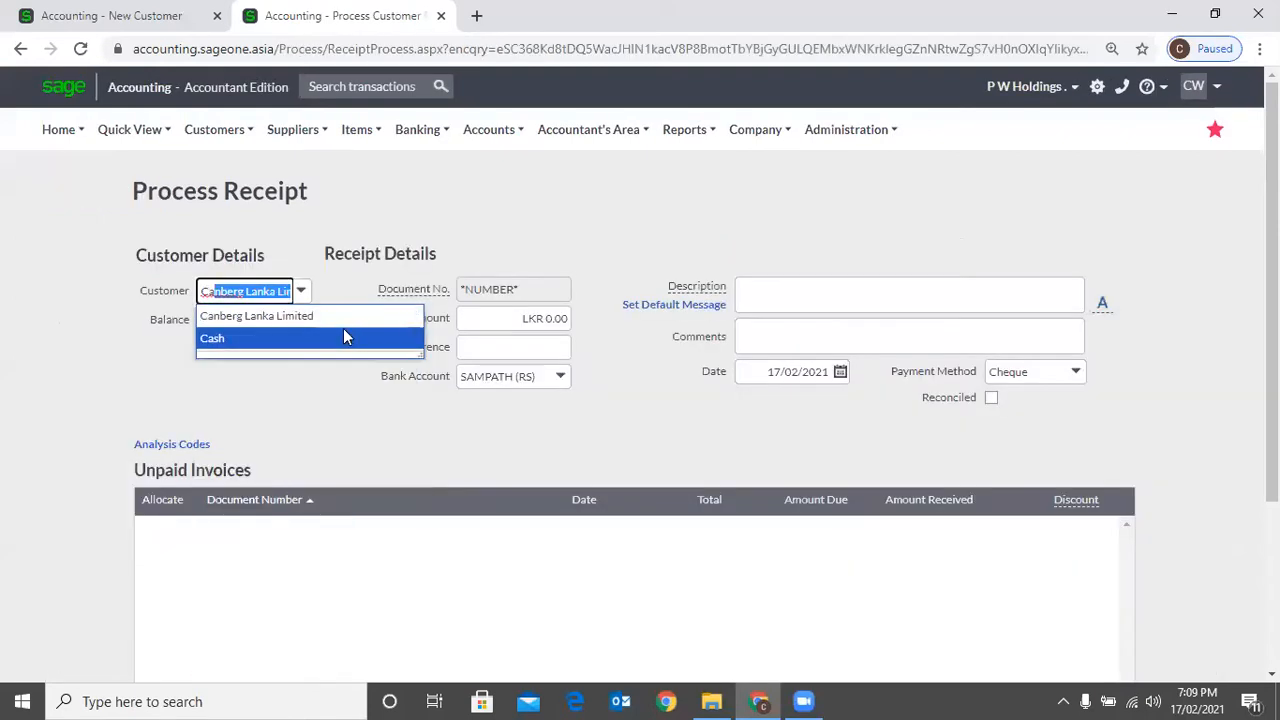
{"action": "left_click", "coordinate": [343, 333]}
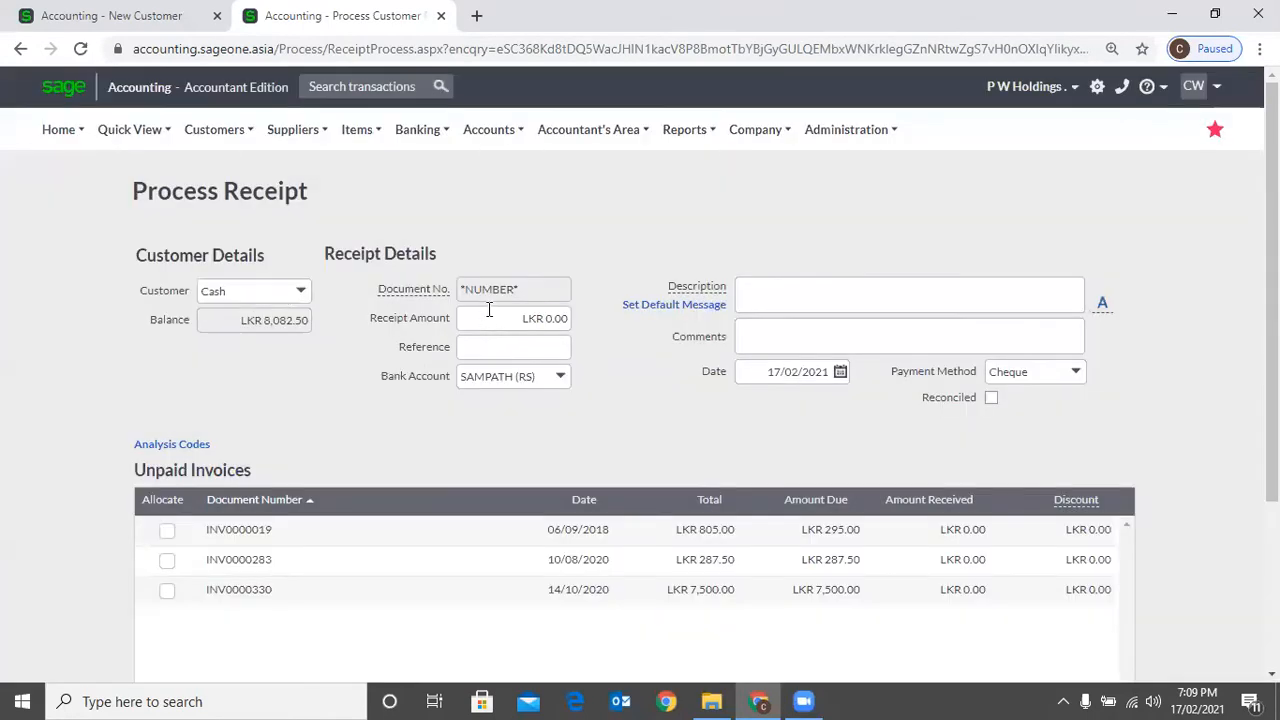
- Set the Cash receipt amount to LKR 1,000 and let it allocate to the unpaid invoices
{"action": "left_click", "coordinate": [489, 312]}
{"action": "type", "text": "1000"}
{"action": "key", "text": "Tab"}
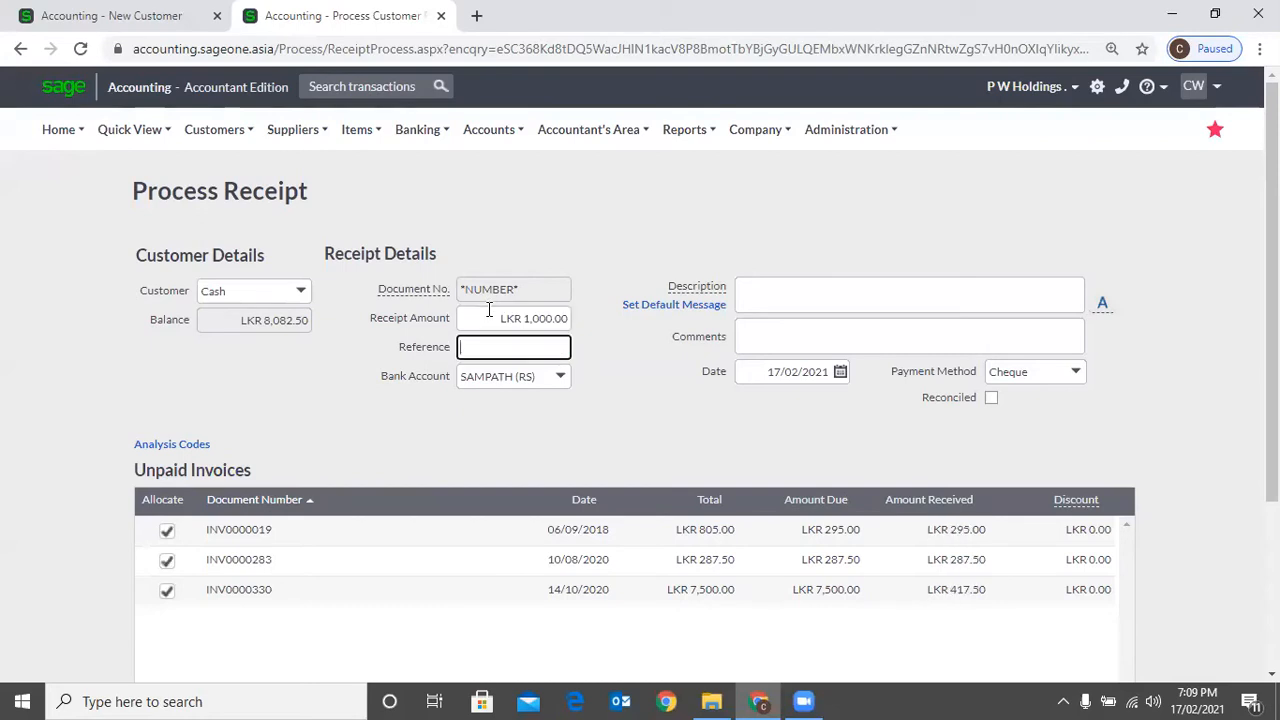
- Start a new customer receipt for Allied Security Services (Pvt) Ltd
{"action": "left_click", "coordinate": [223, 132]}
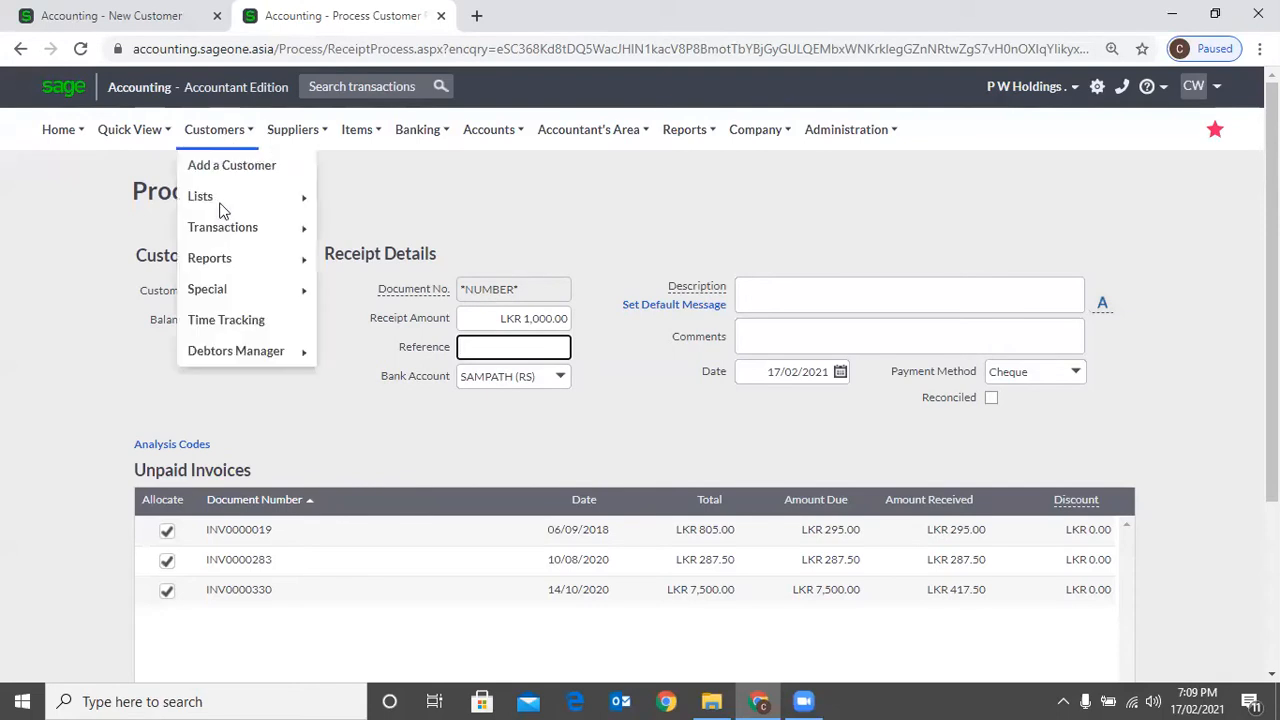
{"action": "mouse_move", "coordinate": [306, 233]}
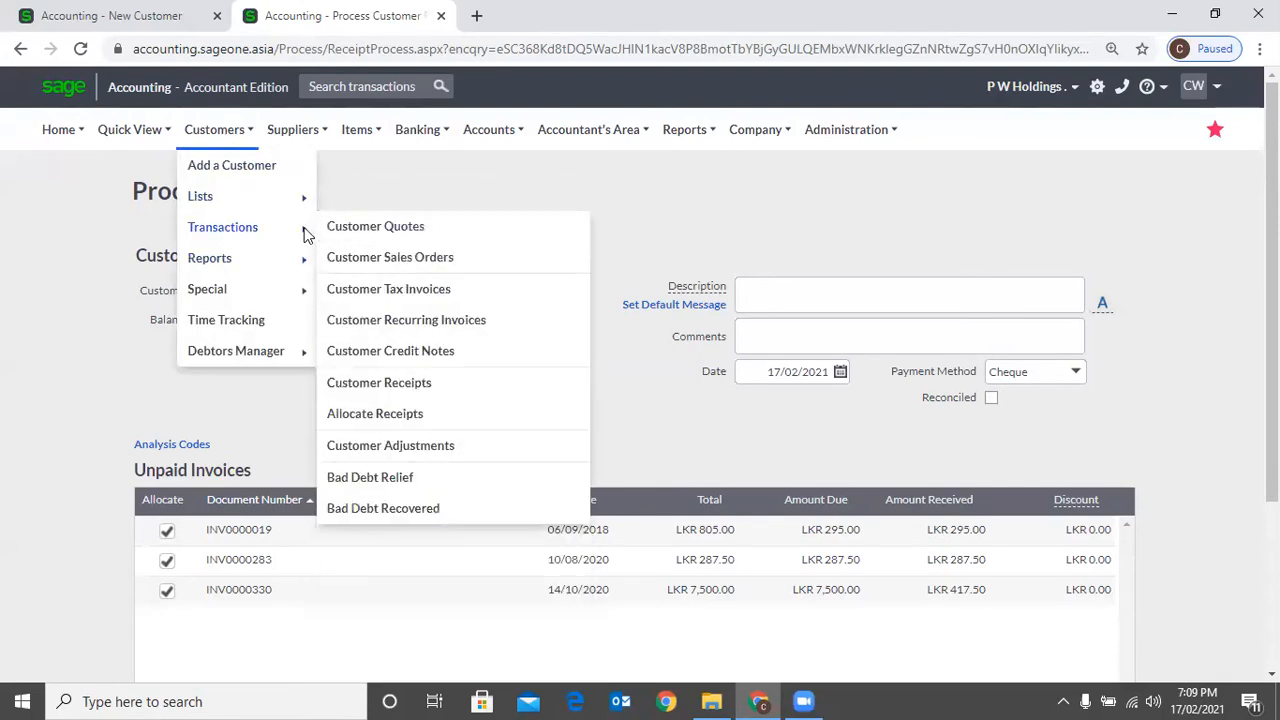
{"action": "left_click", "coordinate": [406, 384]}
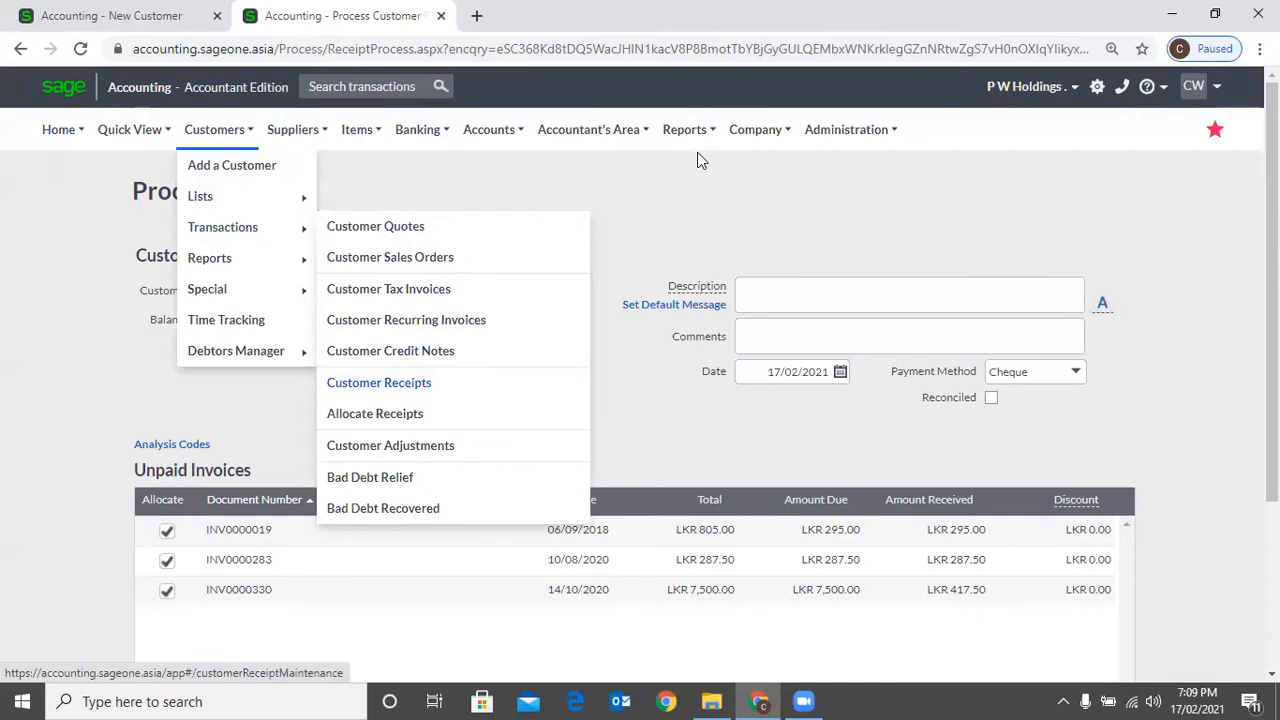
{"action": "key", "text": "Return"}
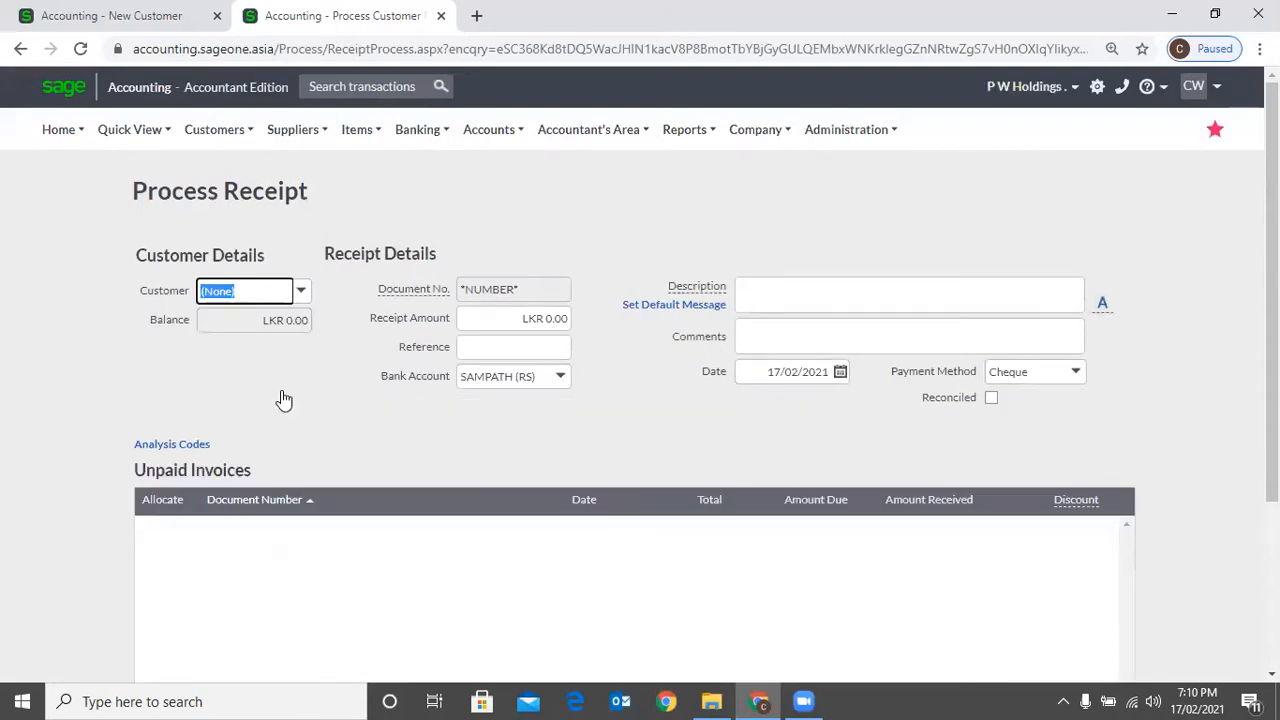
{"action": "type", "text": "Accounting Softw"}
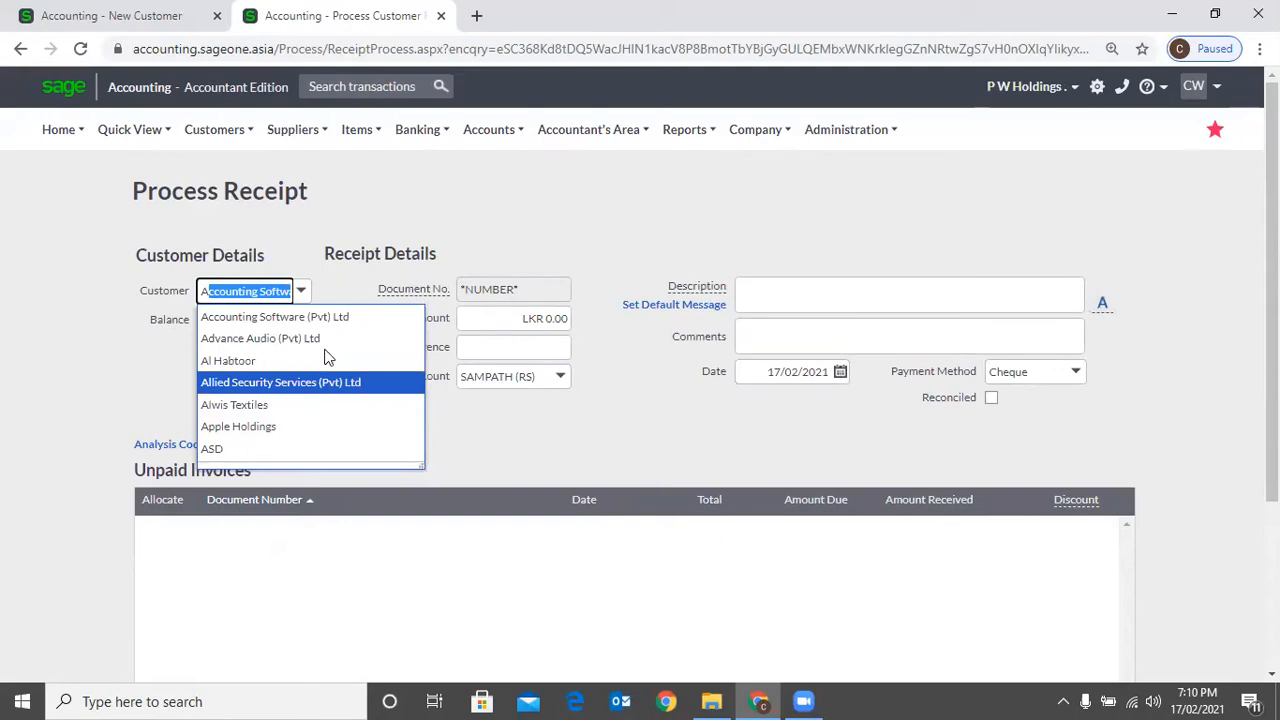
{"action": "key", "text": "Return"}
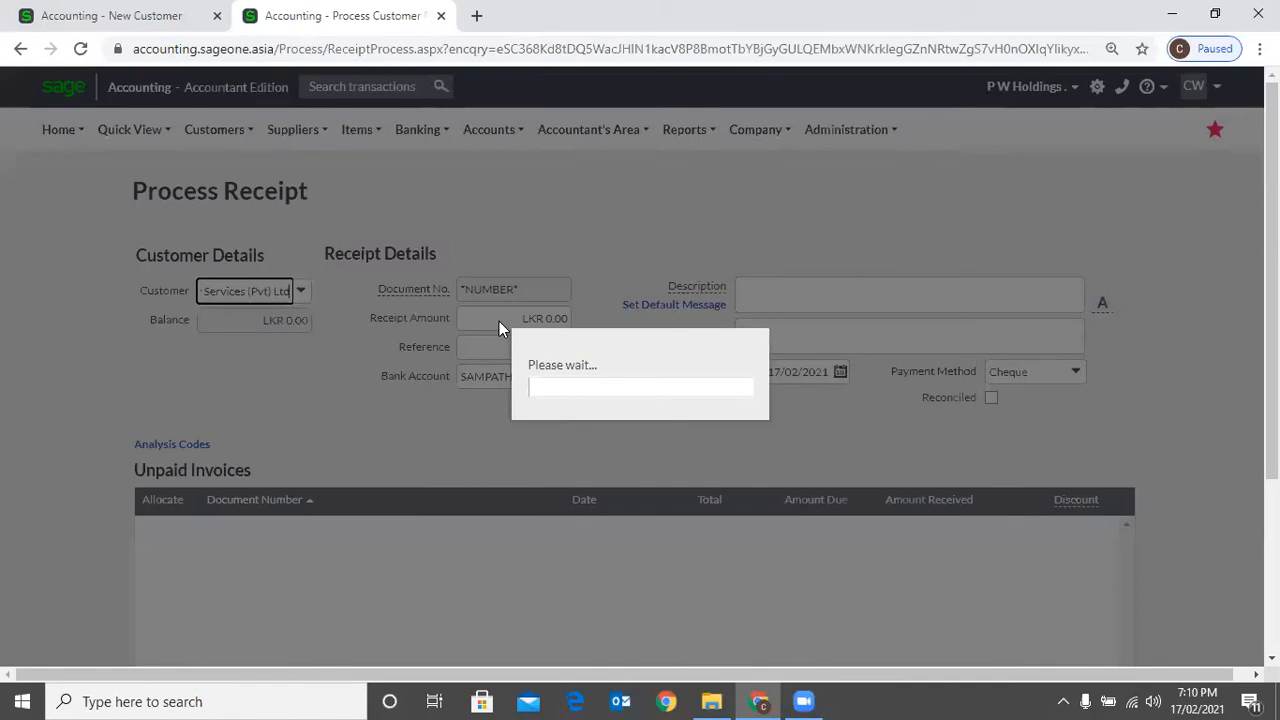
{"action": "key", "text": "Tab"}
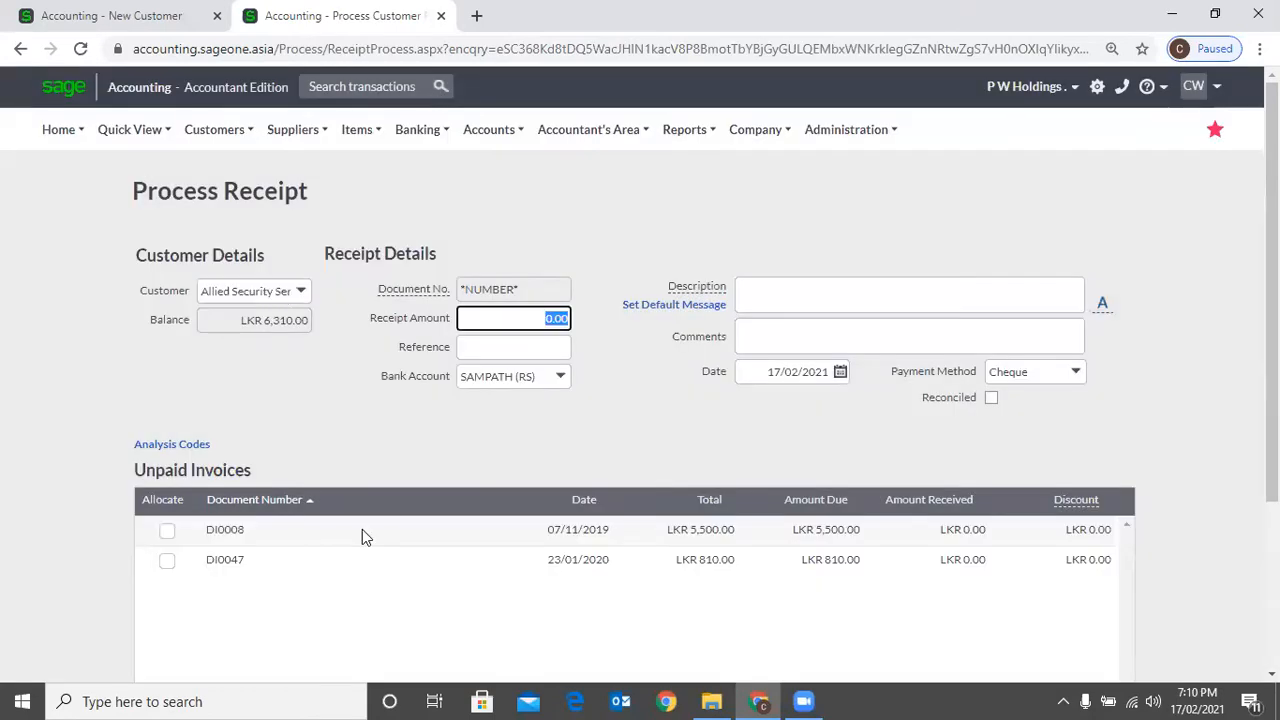
- Set the receipt amount to LKR 1,000 and allocate it manually to invoice DI0047 first, with the remainder to DI0008
{"action": "type", "text": "1000"}
{"action": "left_click", "coordinate": [167, 558]}
{"action": "left_click", "coordinate": [166, 531]}
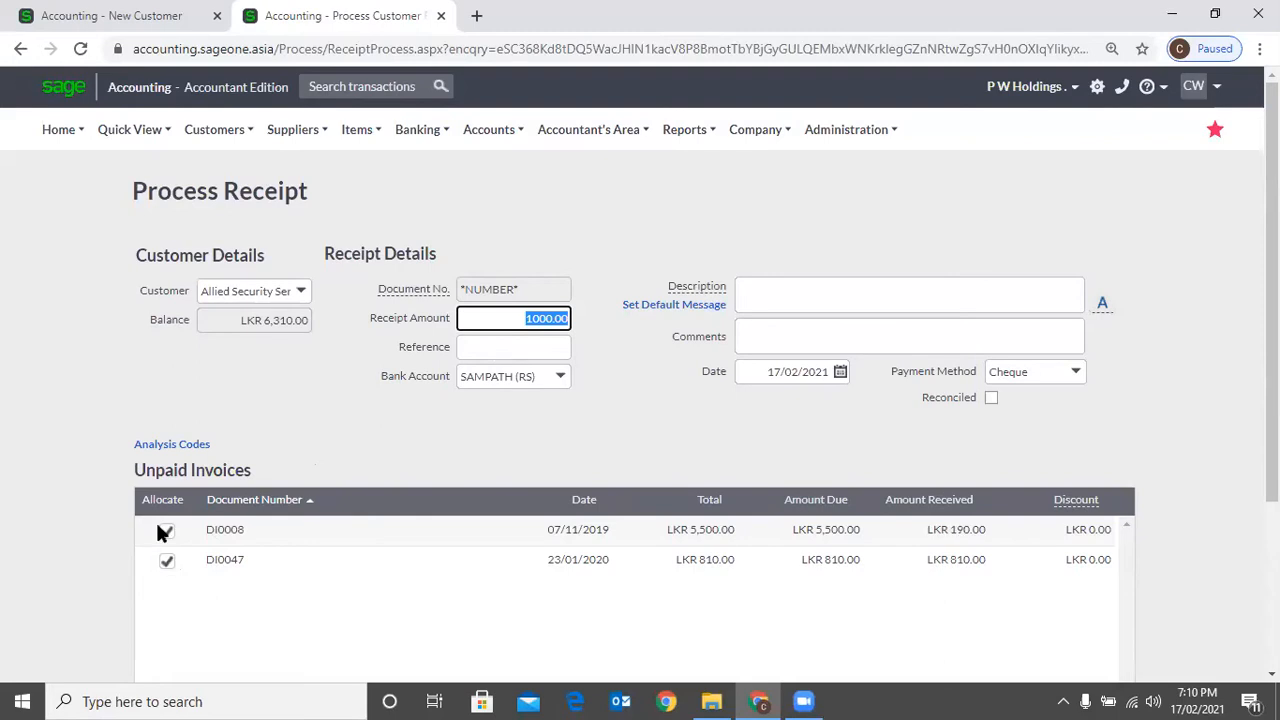
- Toggle the allocation of the receipt between invoices DI0047 and DI0008, leaving both invoices unallocated
{"action": "left_click", "coordinate": [168, 562]}
{"action": "left_click", "coordinate": [169, 533]}
{"action": "left_click", "coordinate": [169, 562]}
{"action": "left_click", "coordinate": [169, 533]}
{"action": "left_click", "coordinate": [169, 533]}
{"action": "left_click", "coordinate": [461, 270]}
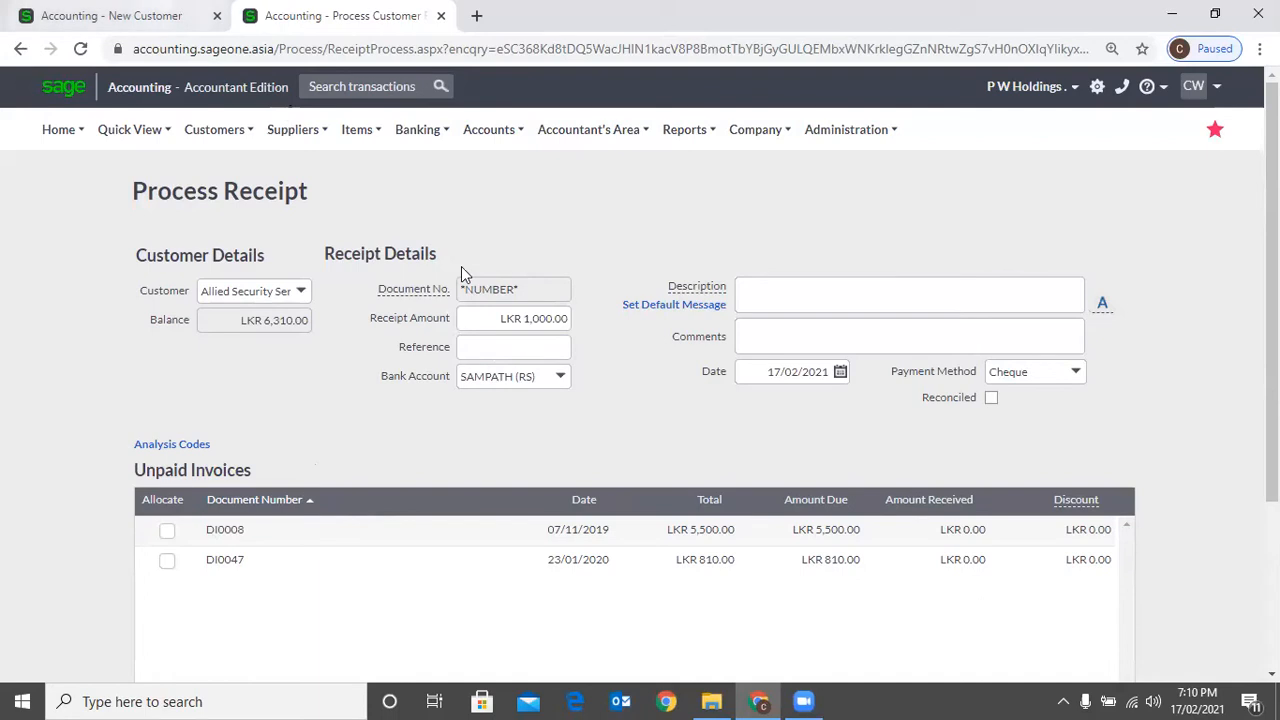
- Return to the new customer record and read the help text for Exclude from Debtors Manager
{"action": "key", "text": "ctrl+shift+Tab"}
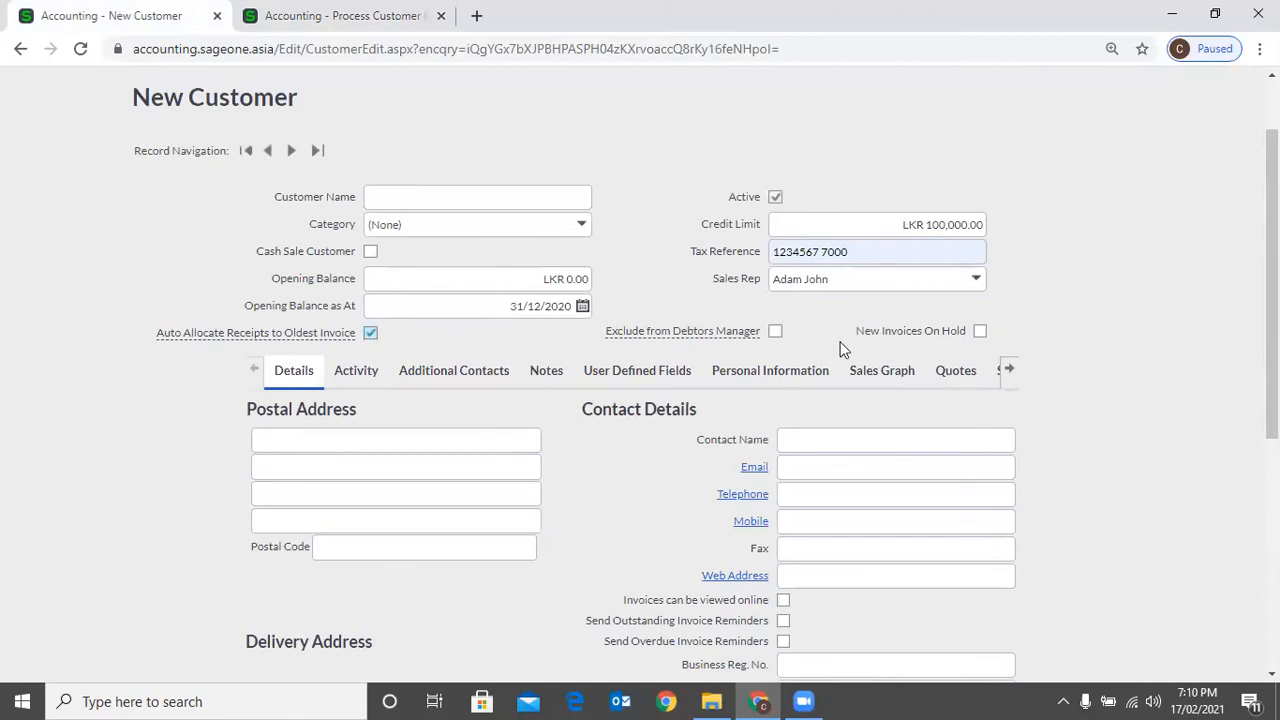
{"action": "scroll", "coordinate": [658, 317], "scroll_direction": "up", "scroll_amount": 2}
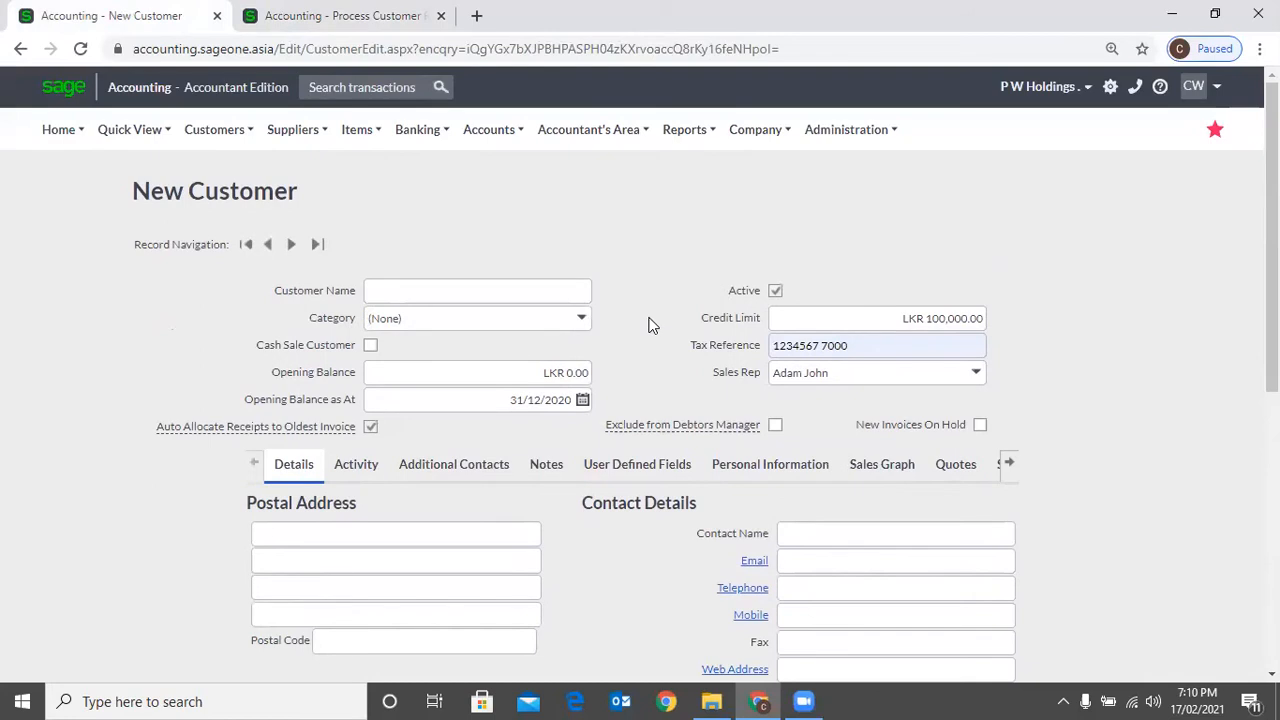
{"action": "mouse_move", "coordinate": [646, 431]}
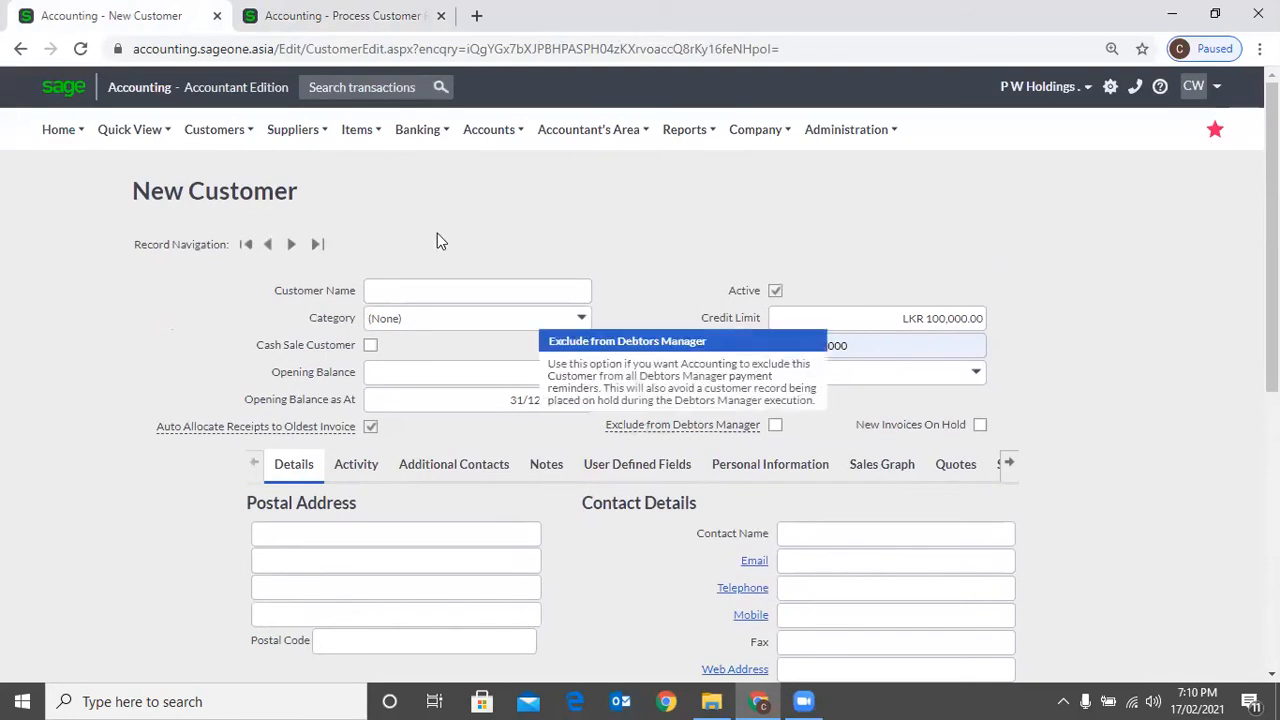
- Go back to the receipt, leave it without saving, and open the Debtors Manager's Outstanding Invoices Workflow
{"action": "key", "text": "ctrl+Tab"}
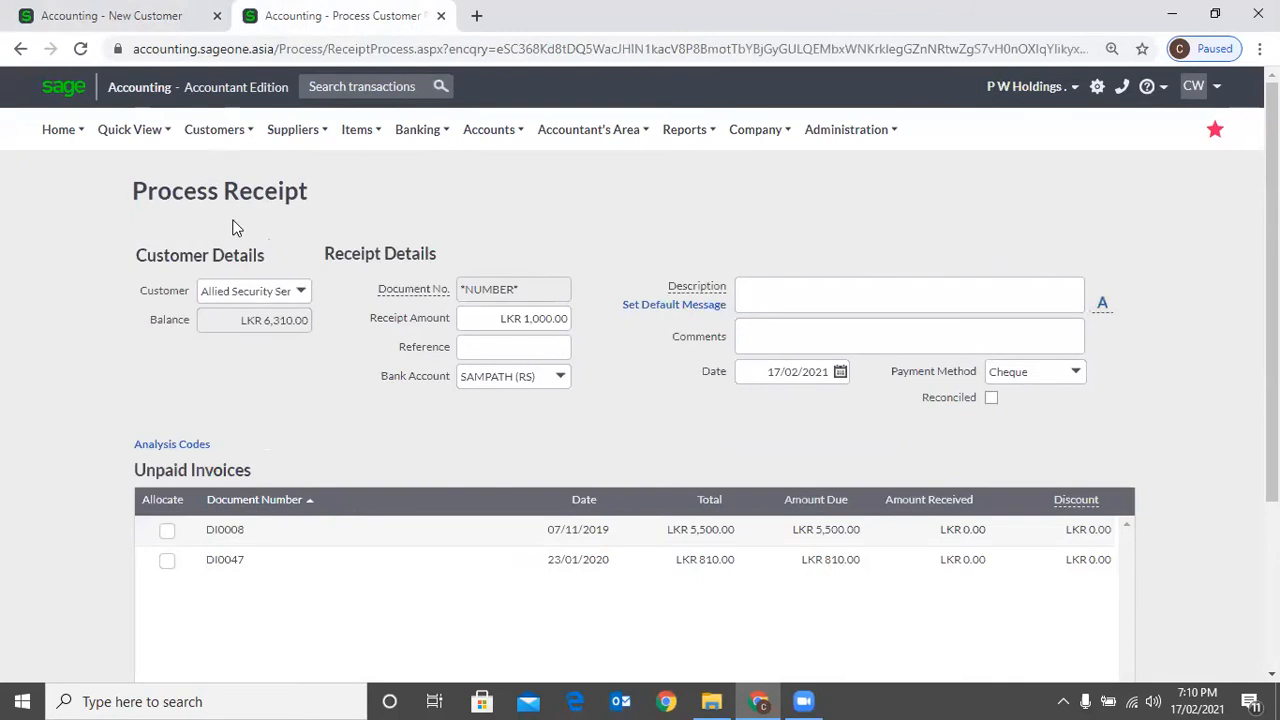
{"action": "mouse_move", "coordinate": [214, 129]}
{"action": "mouse_move", "coordinate": [264, 352]}
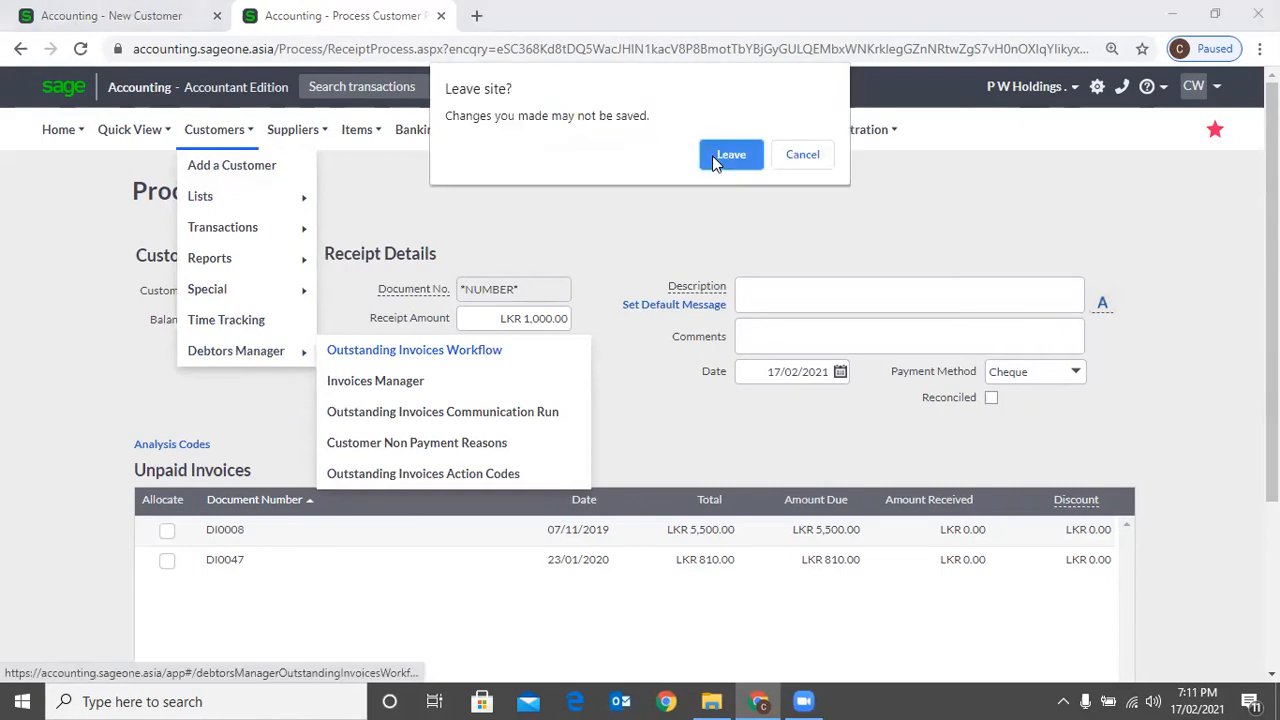
{"action": "key", "text": "Return"}
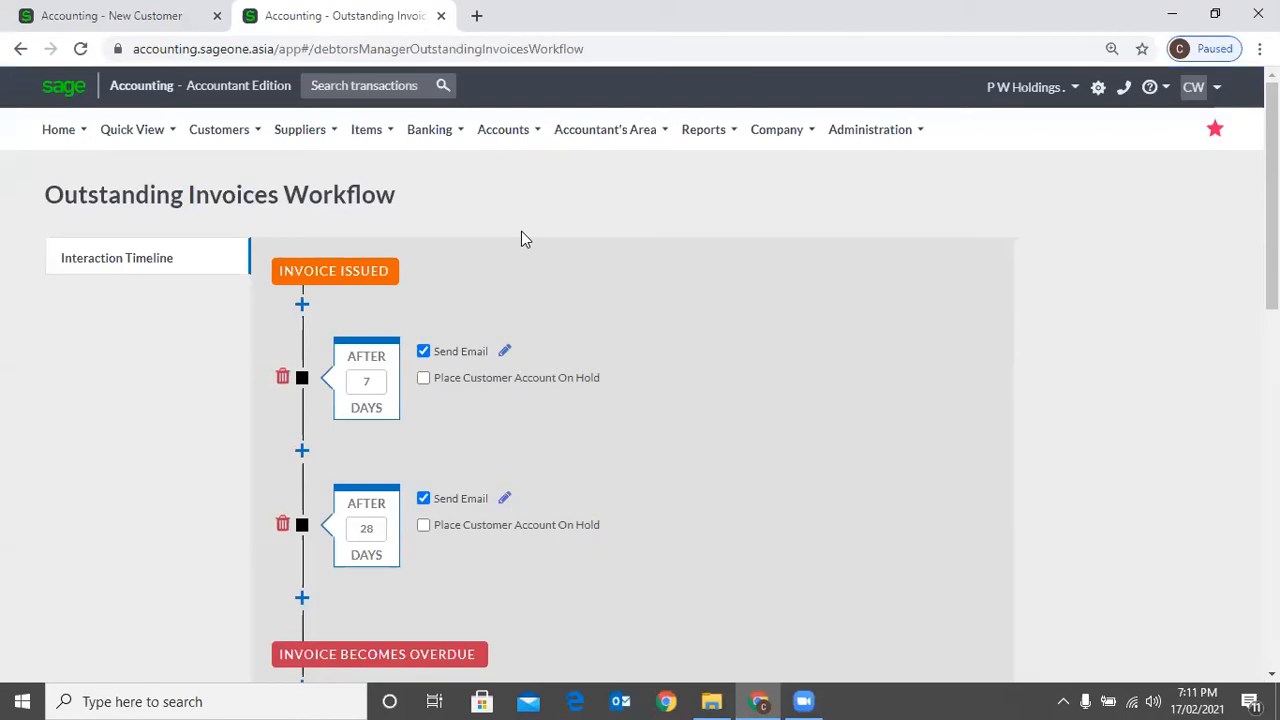
- Examine the workflow's interaction timeline through the Invoice Issued, Invoice Becomes Overdue and Payment Received stages, including email and account hold actions
{"action": "scroll", "coordinate": [523, 238], "scroll_direction": "down", "scroll_amount": 2}
{"action": "scroll", "coordinate": [523, 240], "scroll_direction": "down", "scroll_amount": 3}
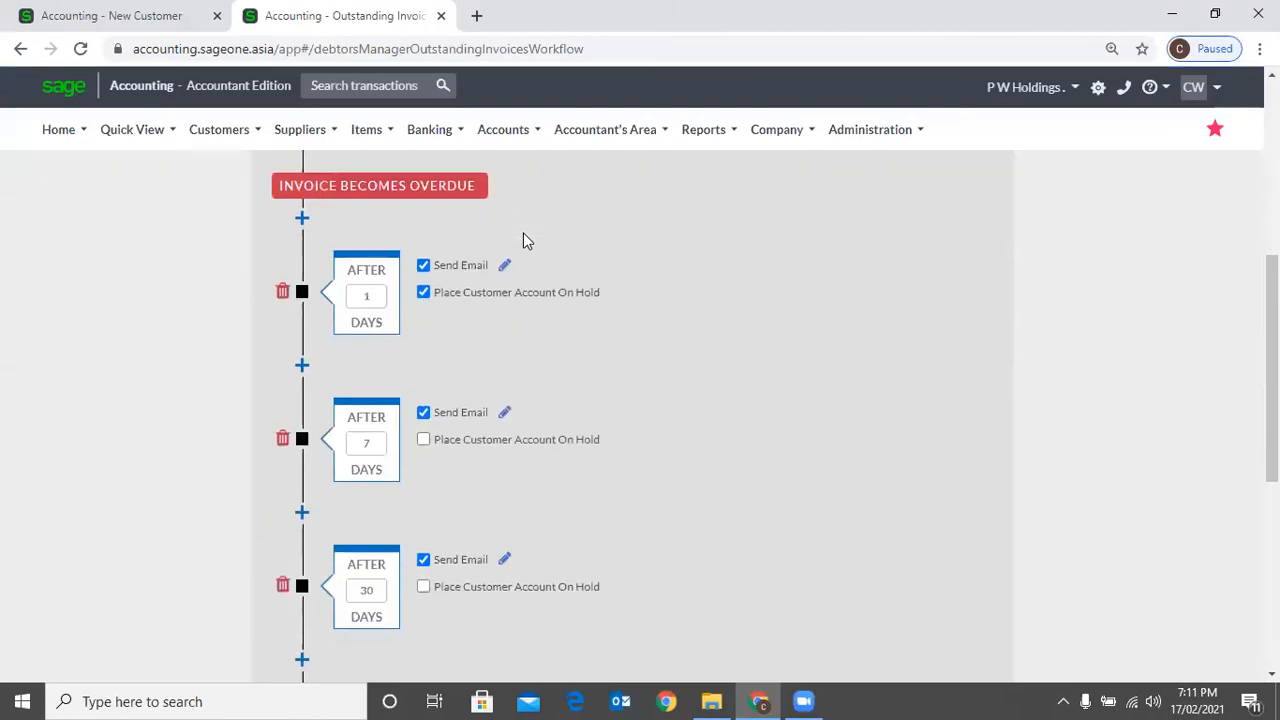
{"action": "scroll", "coordinate": [651, 391], "scroll_direction": "up", "scroll_amount": 2}
{"action": "scroll", "coordinate": [640, 374], "scroll_direction": "up", "scroll_amount": 3}
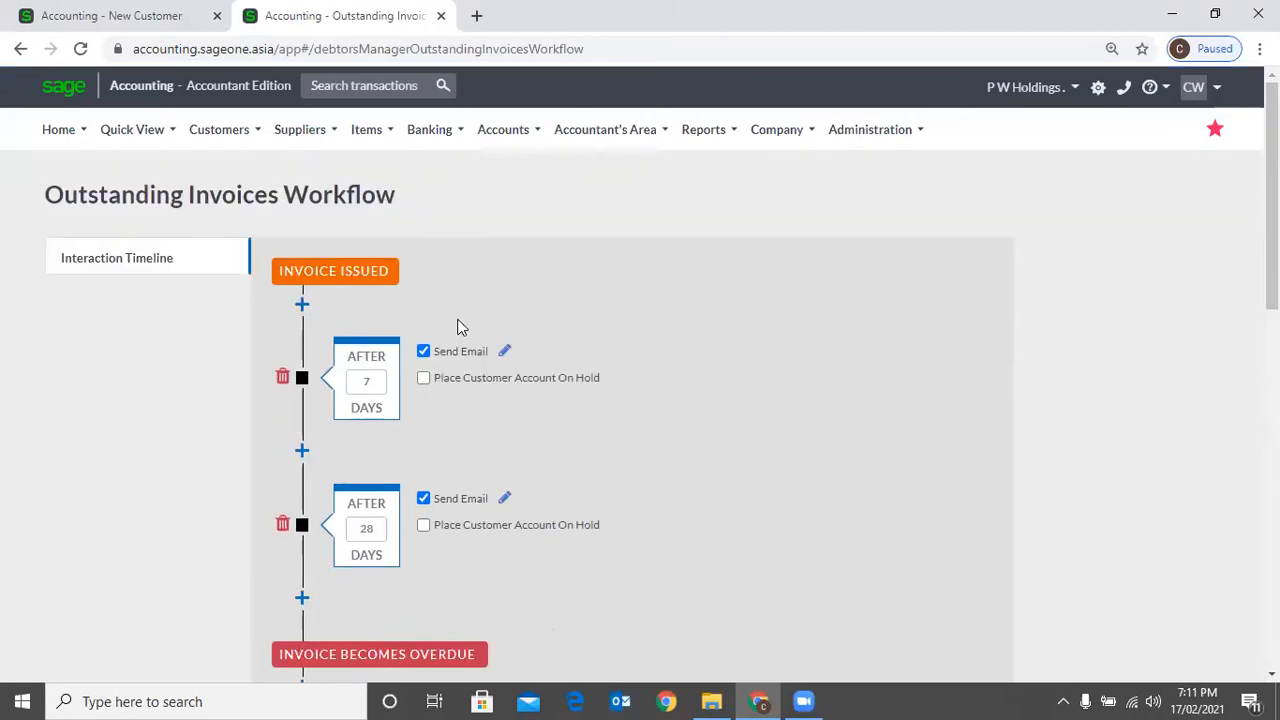
{"action": "scroll", "coordinate": [640, 345], "scroll_direction": "down", "scroll_amount": 3}
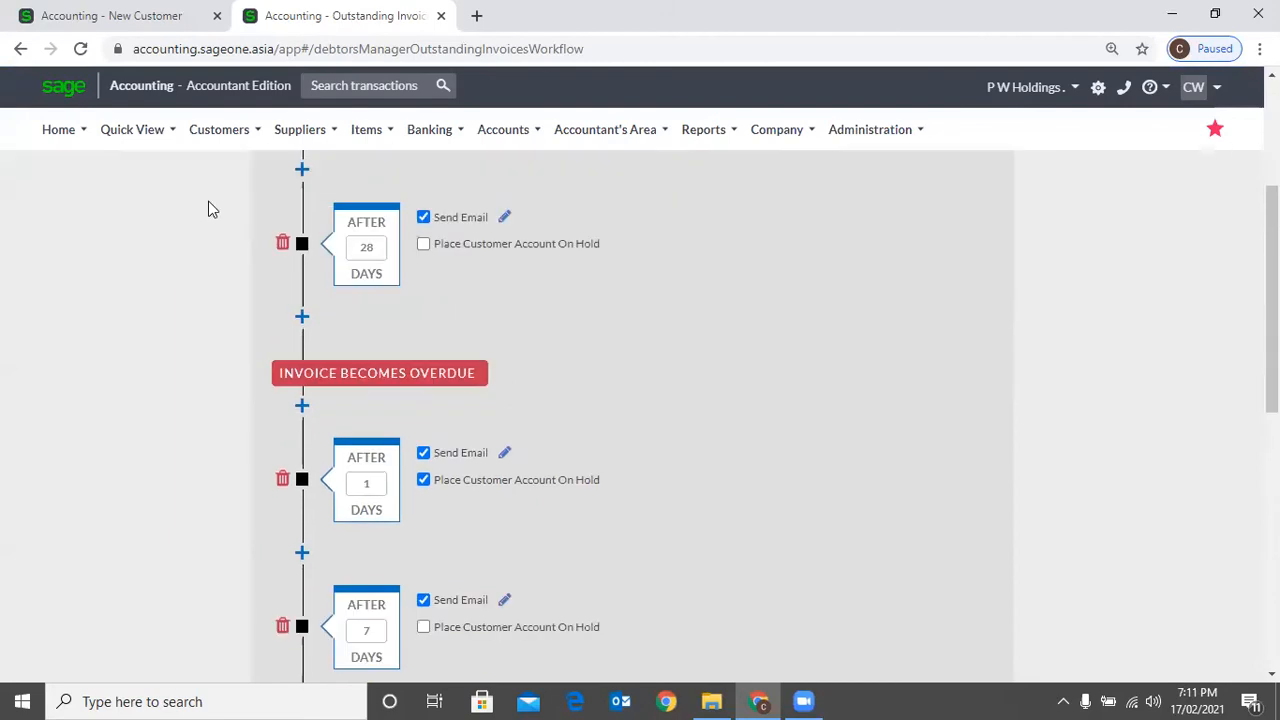
{"action": "scroll", "coordinate": [208, 201], "scroll_direction": "down", "scroll_amount": 2}
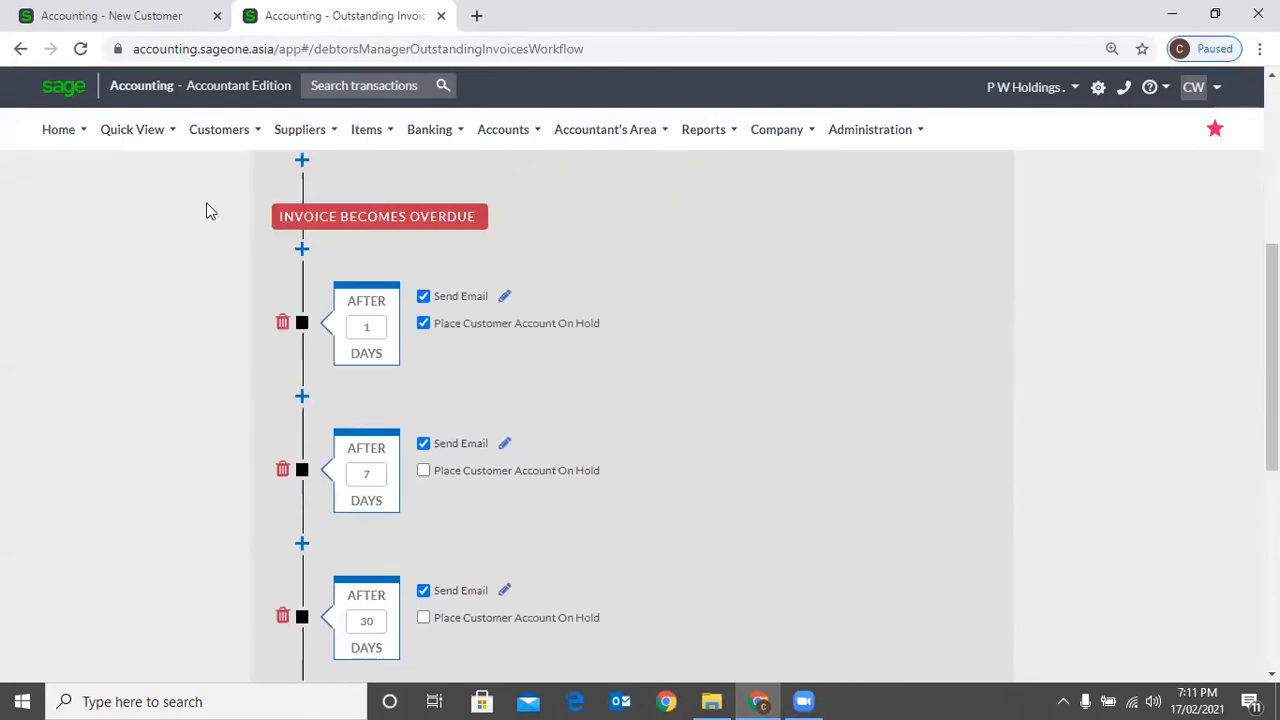
{"action": "scroll", "coordinate": [352, 278], "scroll_direction": "up", "scroll_amount": 4}
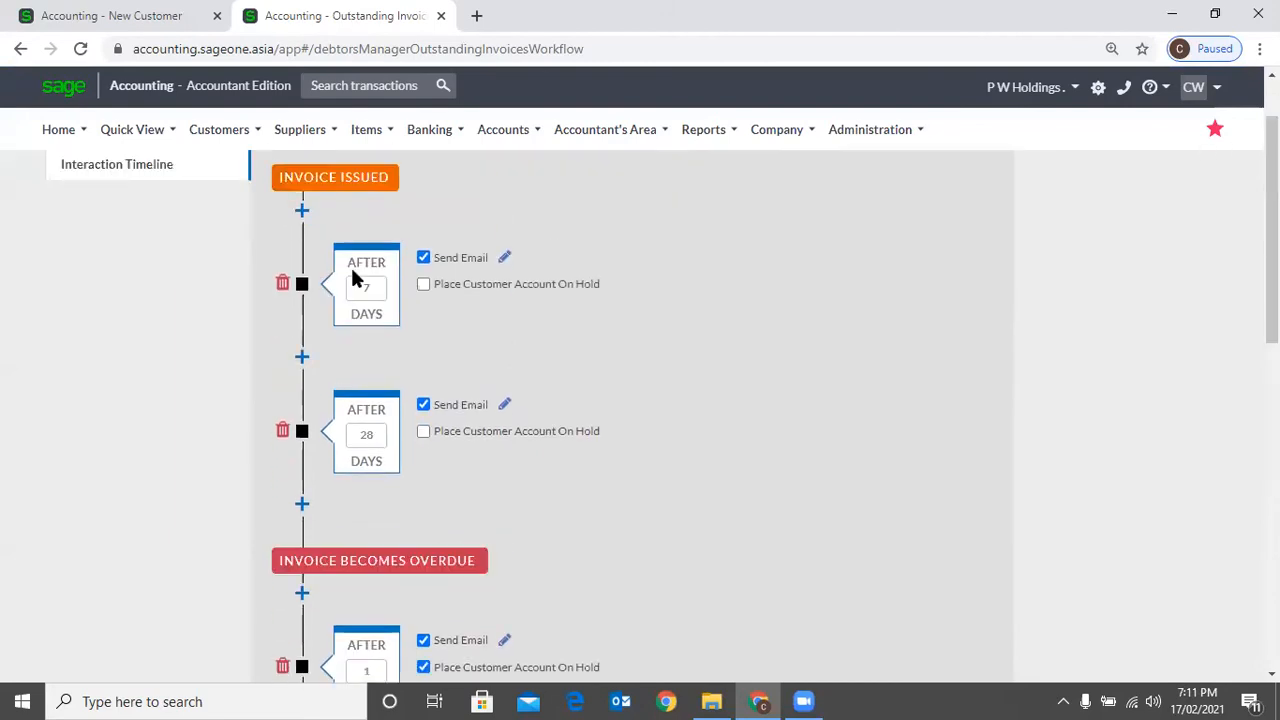
{"action": "scroll", "coordinate": [278, 262], "scroll_direction": "up", "scroll_amount": 1}
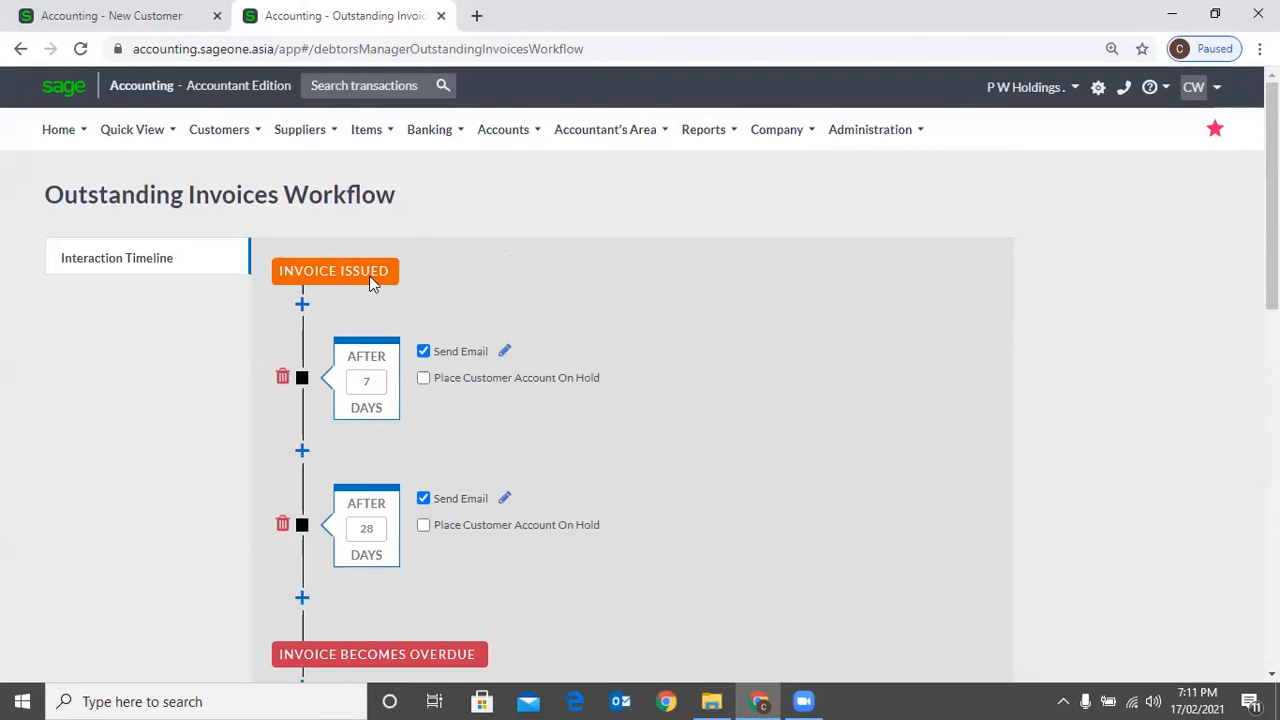
{"action": "scroll", "coordinate": [372, 300], "scroll_direction": "down", "scroll_amount": 1}
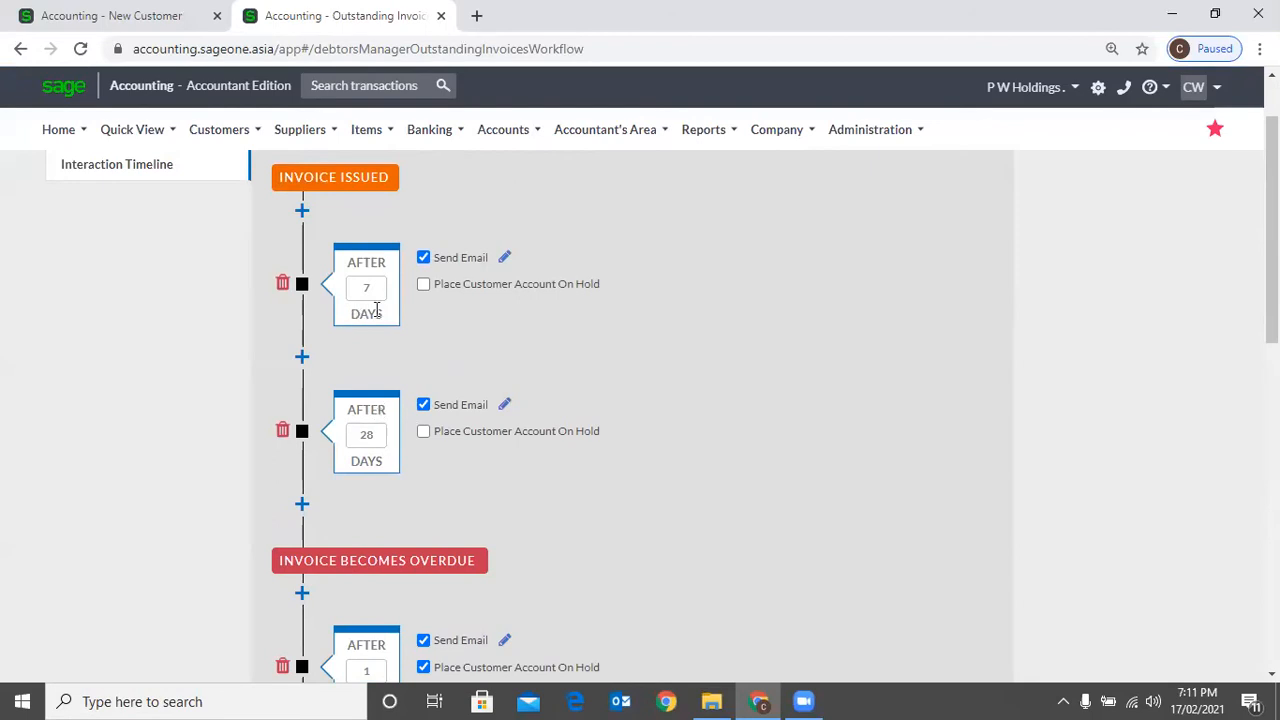
{"action": "scroll", "coordinate": [530, 362], "scroll_direction": "down", "scroll_amount": 3}
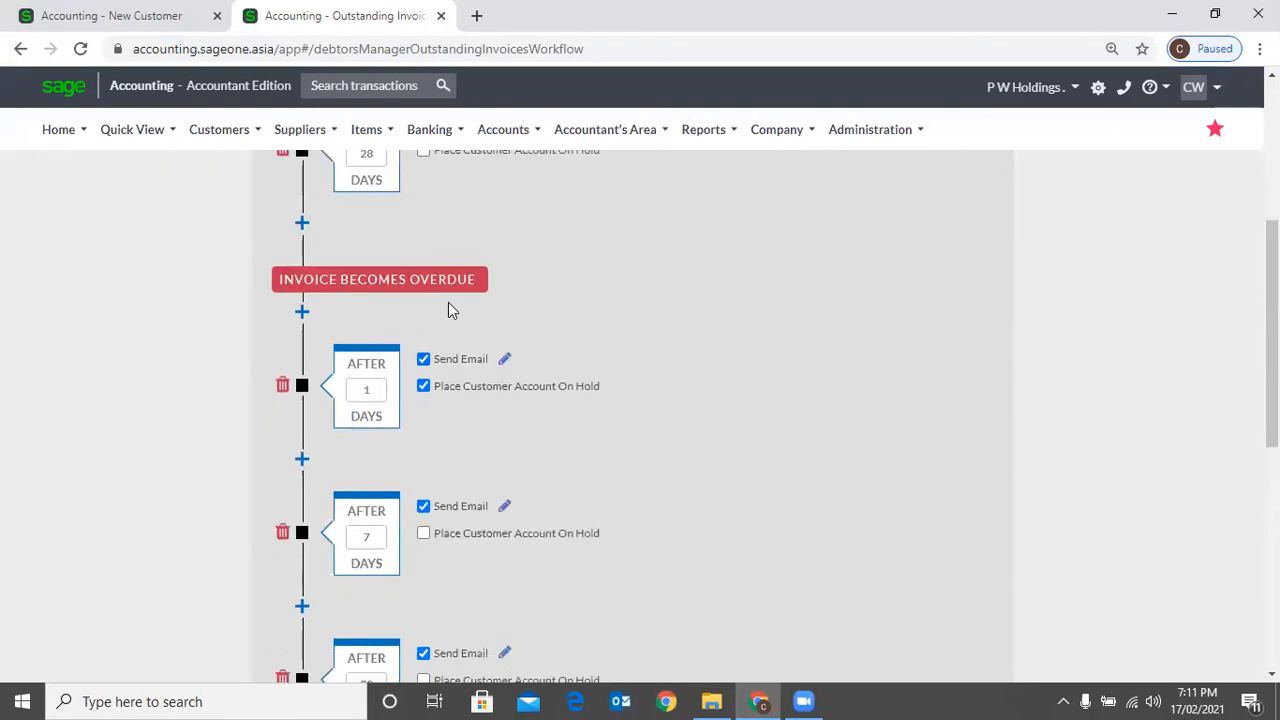
{"action": "scroll", "coordinate": [478, 305], "scroll_direction": "down", "scroll_amount": 2}
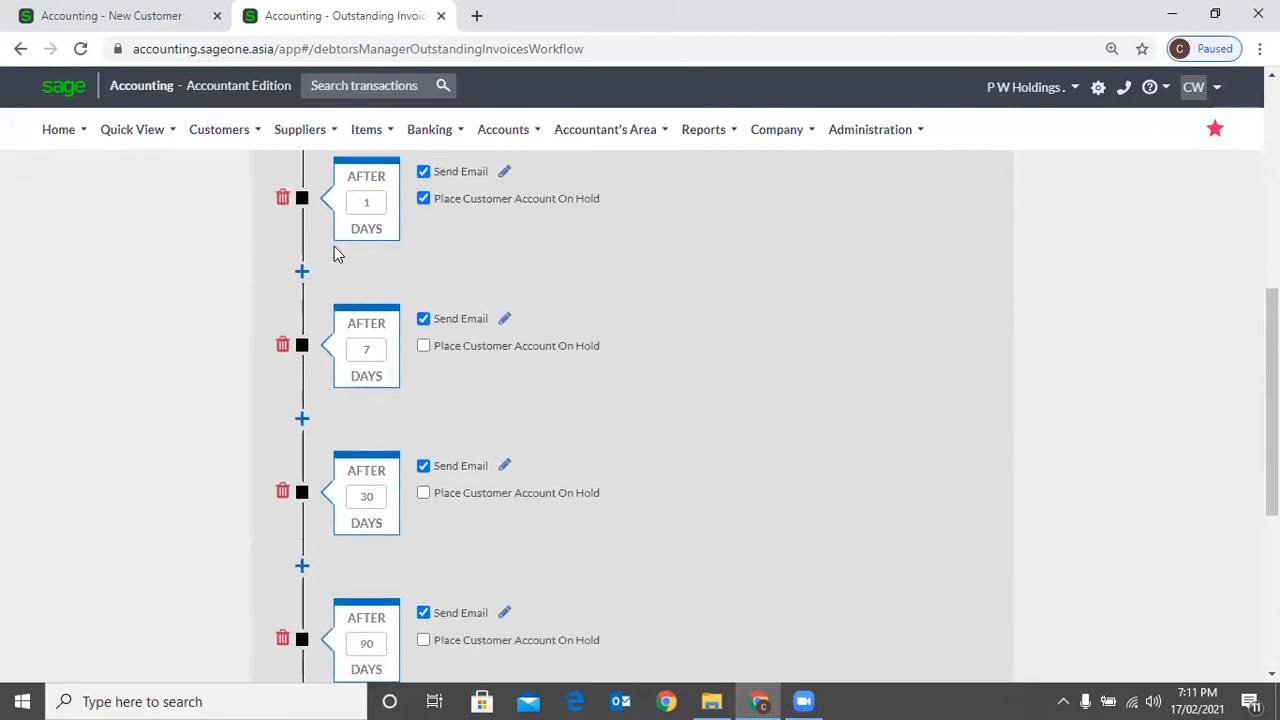
{"action": "scroll", "coordinate": [445, 300], "scroll_direction": "down", "scroll_amount": 4}
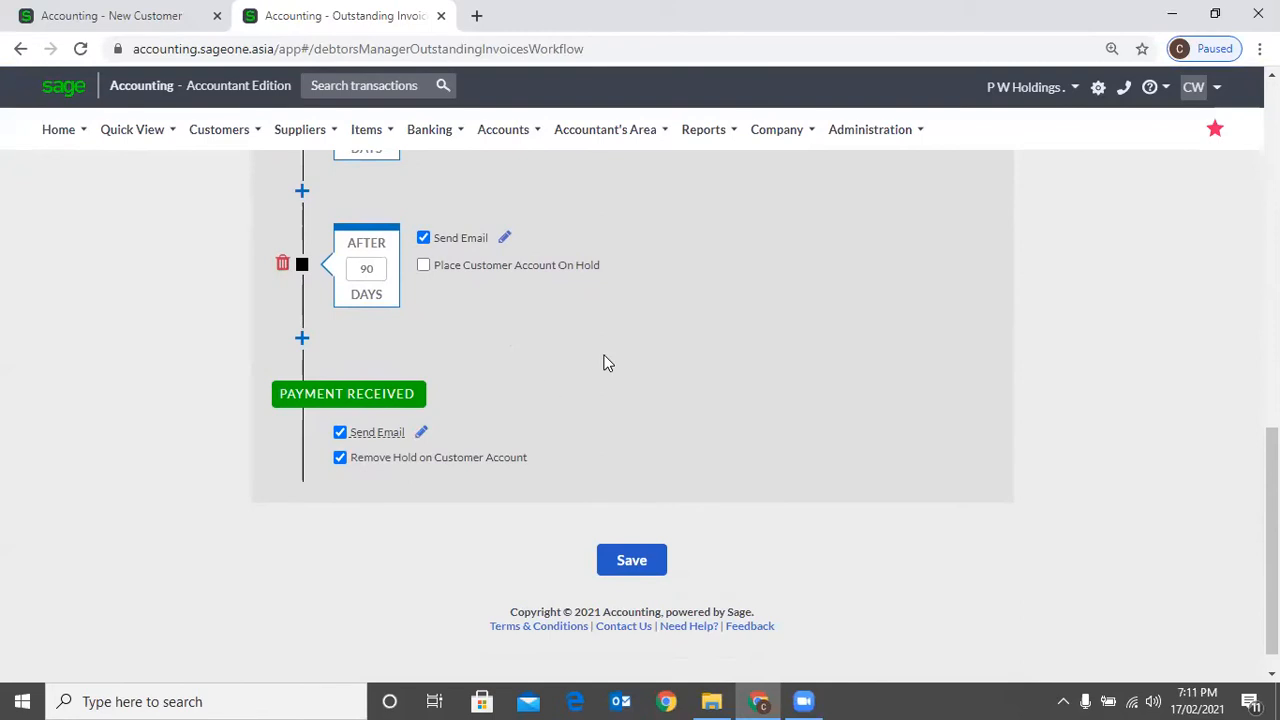
{"action": "scroll", "coordinate": [605, 360], "scroll_direction": "up", "scroll_amount": 8}
{"action": "scroll", "coordinate": [607, 362], "scroll_direction": "up", "scroll_amount": 2}
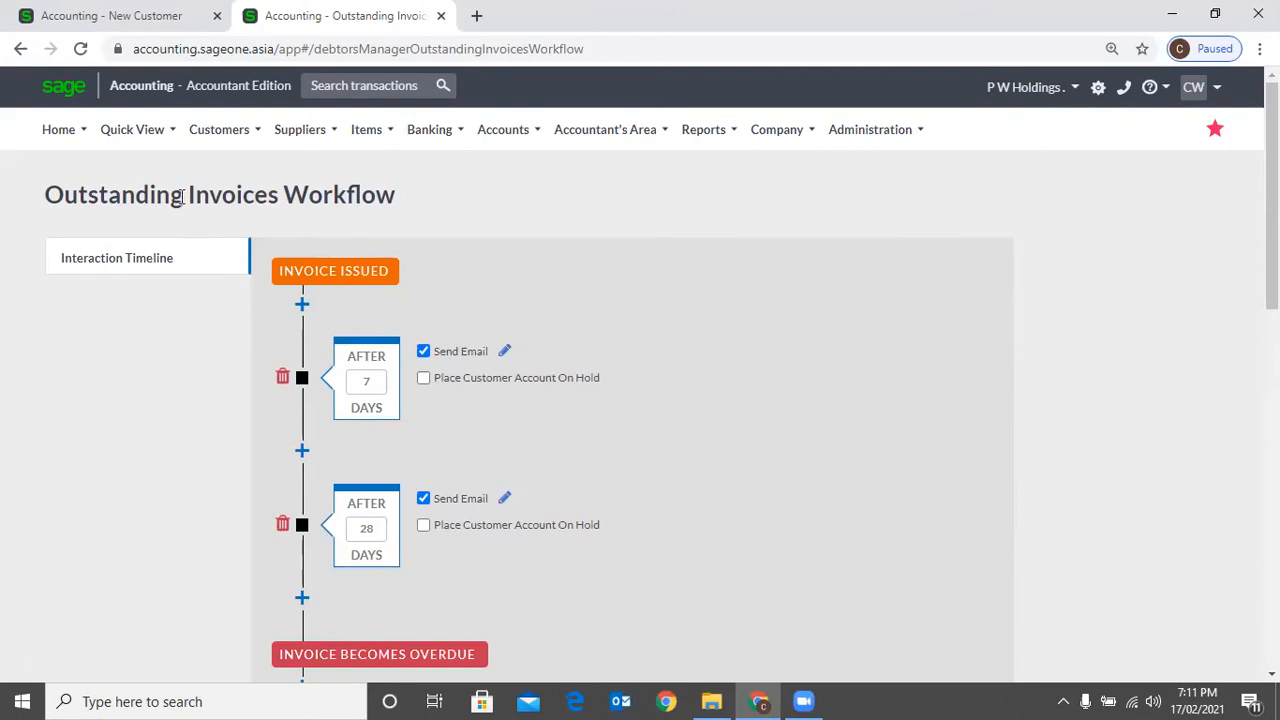
- View the Outstanding Invoices Action Codes list and the Outstanding Invoices Communication Run page of the Debtors Manager
{"action": "left_click", "coordinate": [228, 145]}
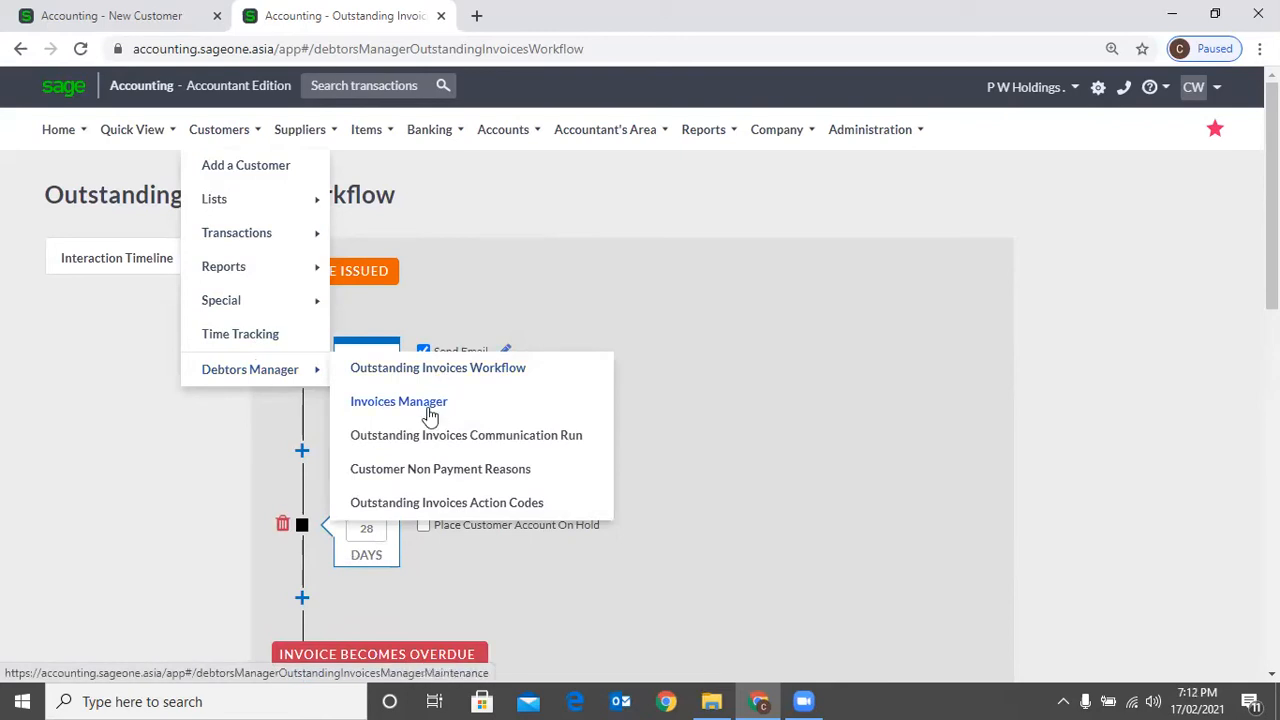
{"action": "left_click", "coordinate": [450, 503]}
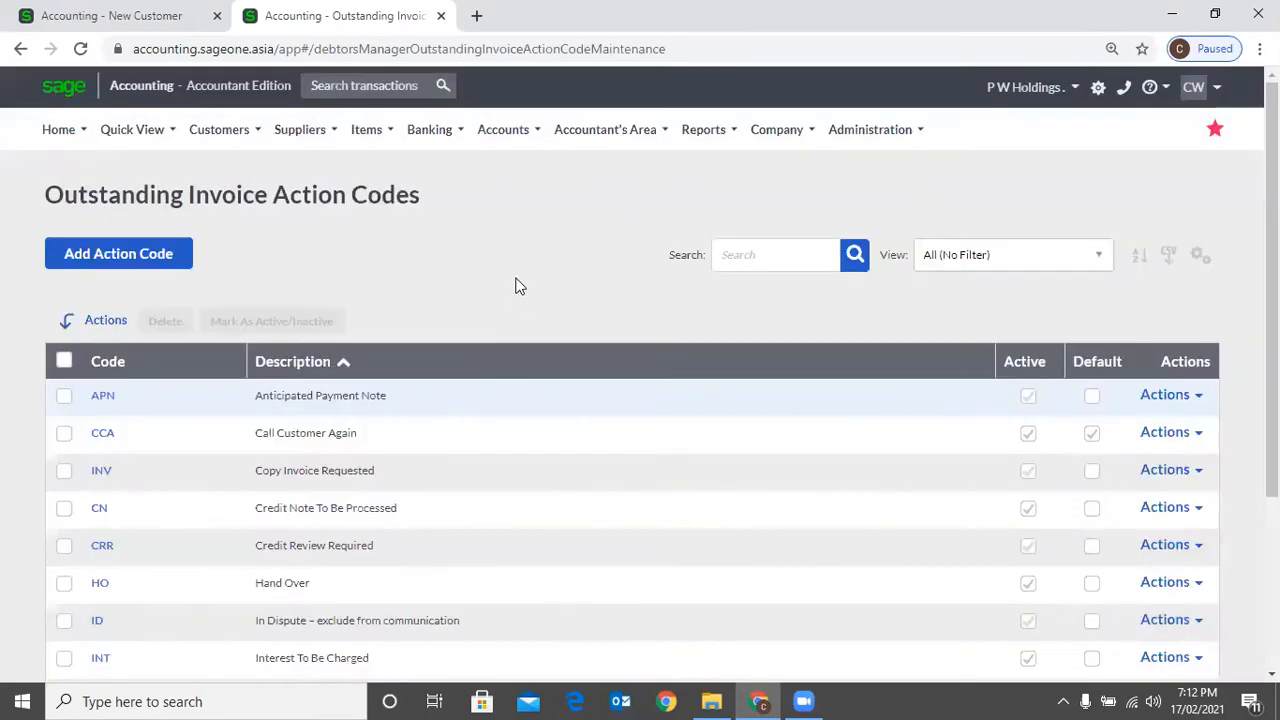
{"action": "mouse_move", "coordinate": [224, 130]}
{"action": "mouse_move", "coordinate": [250, 370]}
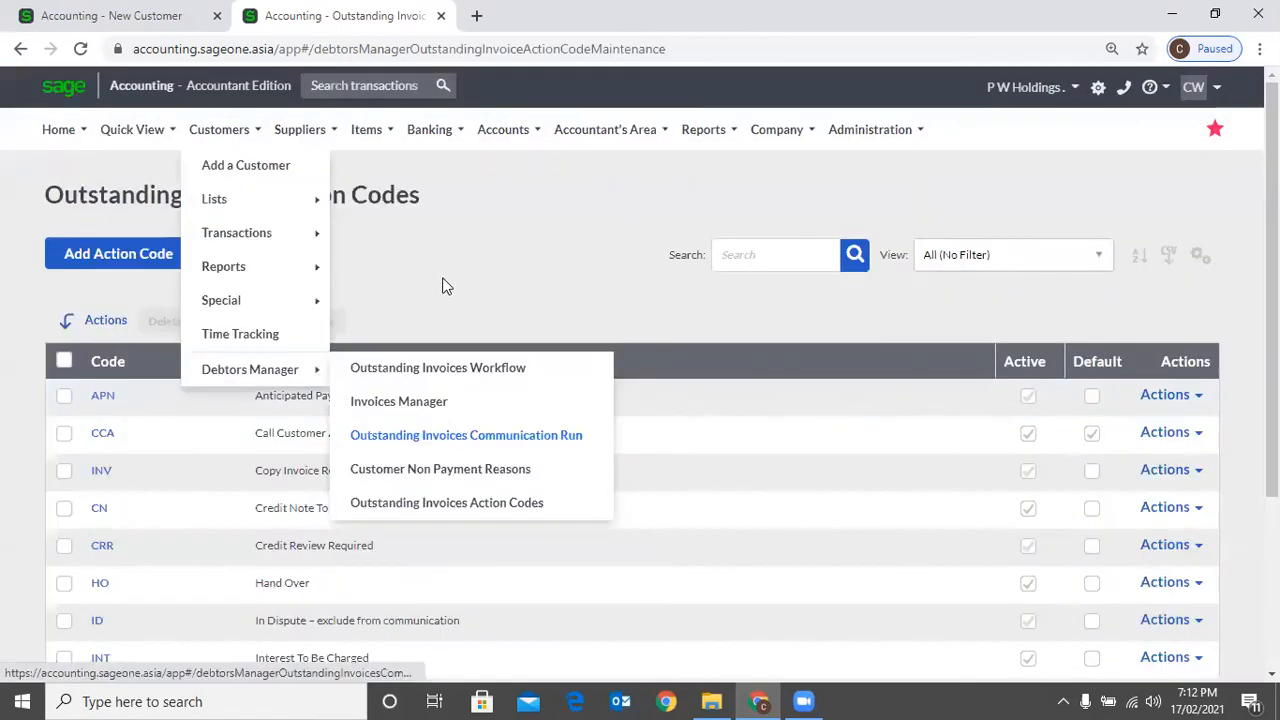
{"action": "left_click", "coordinate": [466, 435]}
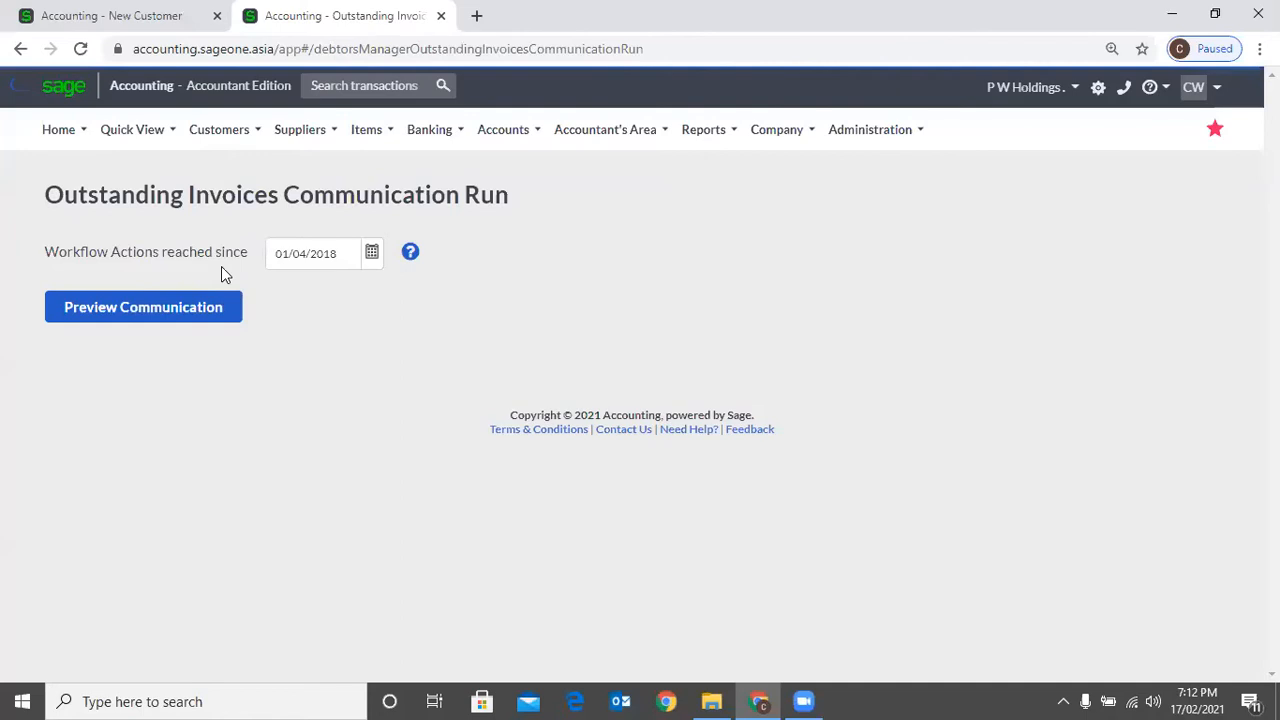
- Review the Outstanding Invoices Workflow timeline once more and open the Invoices Manager
{"action": "mouse_move", "coordinate": [224, 130]}
{"action": "mouse_move", "coordinate": [224, 267]}
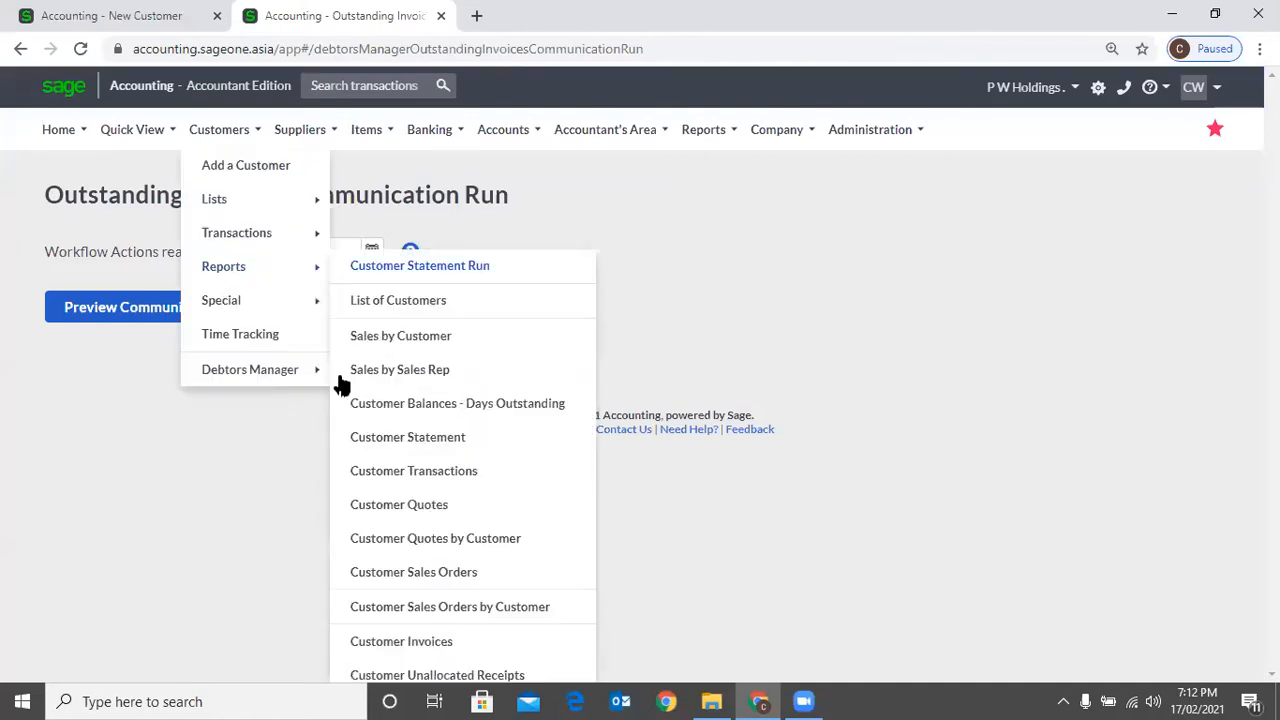
{"action": "left_click", "coordinate": [491, 281]}
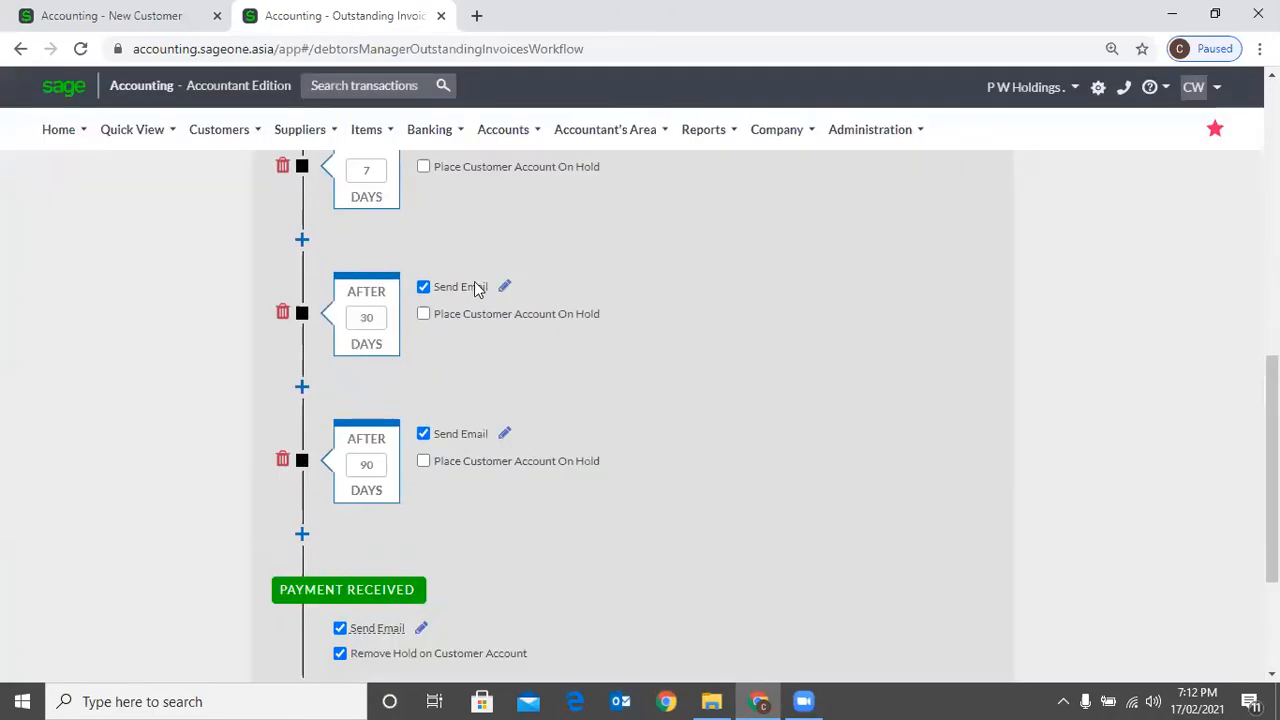
{"action": "scroll", "coordinate": [263, 296], "scroll_direction": "up", "scroll_amount": 3}
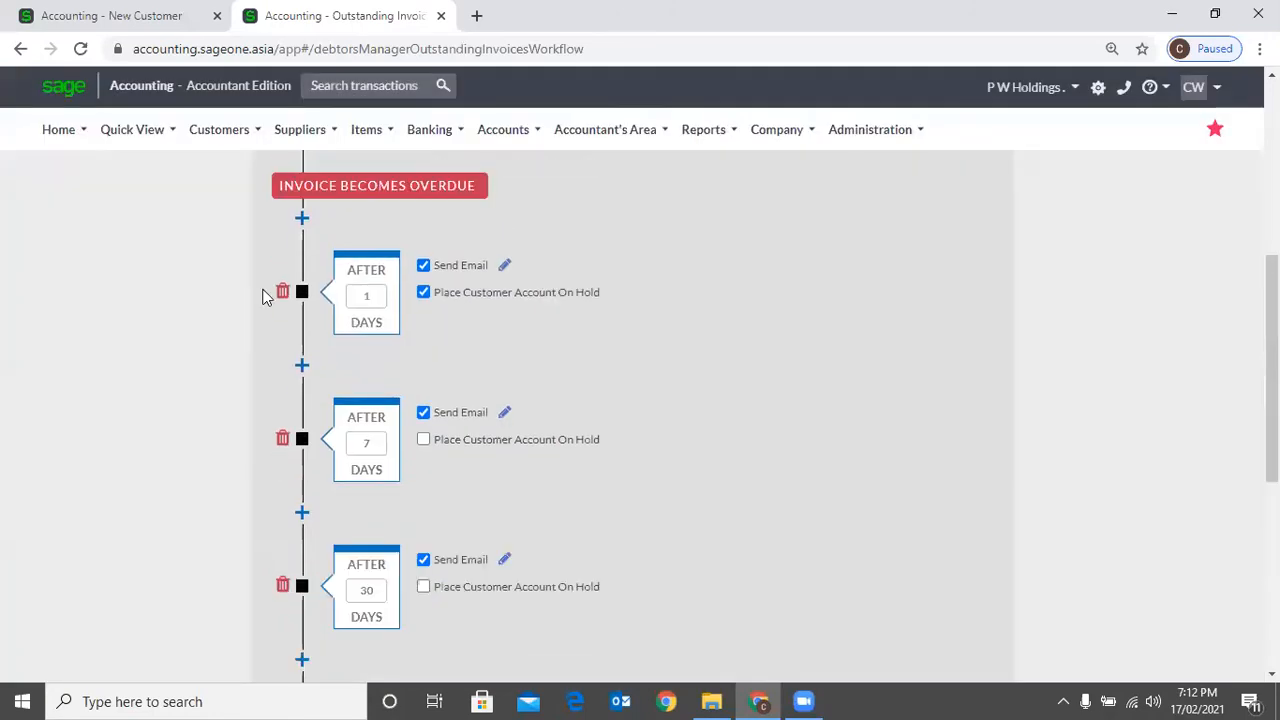
{"action": "scroll", "coordinate": [829, 403], "scroll_direction": "up", "scroll_amount": 5}
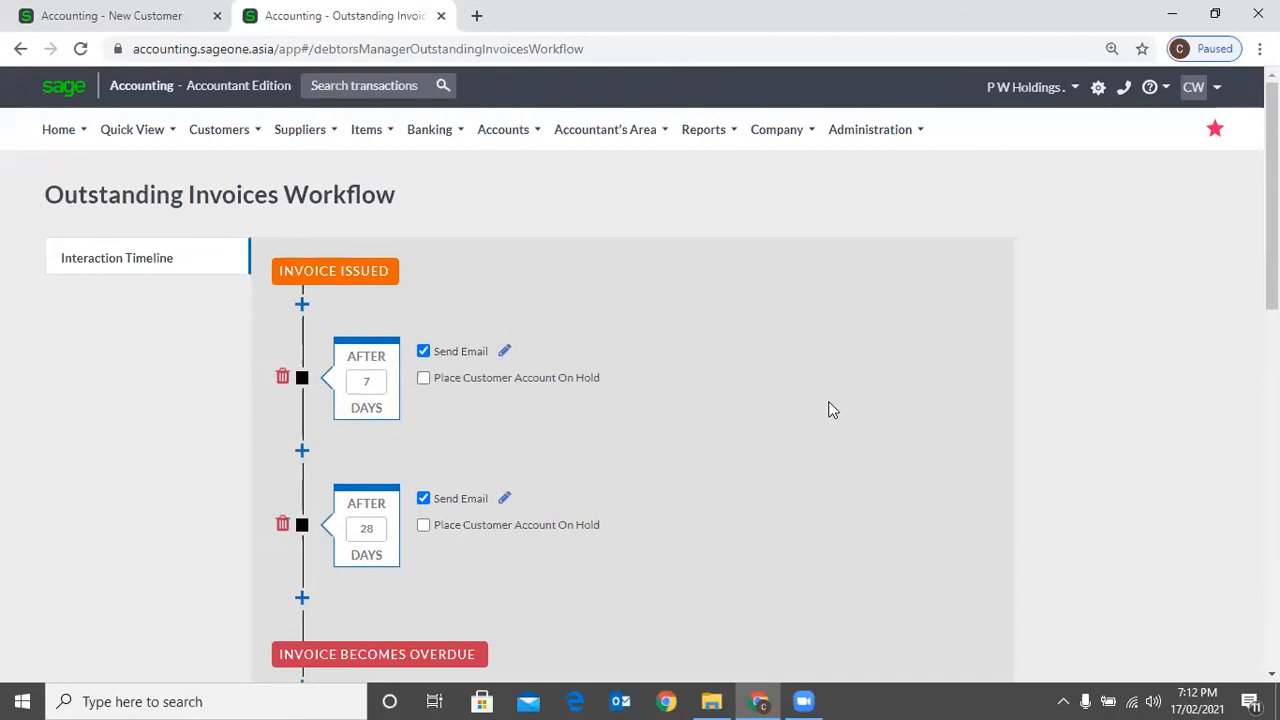
{"action": "key", "text": "alt+Left"}
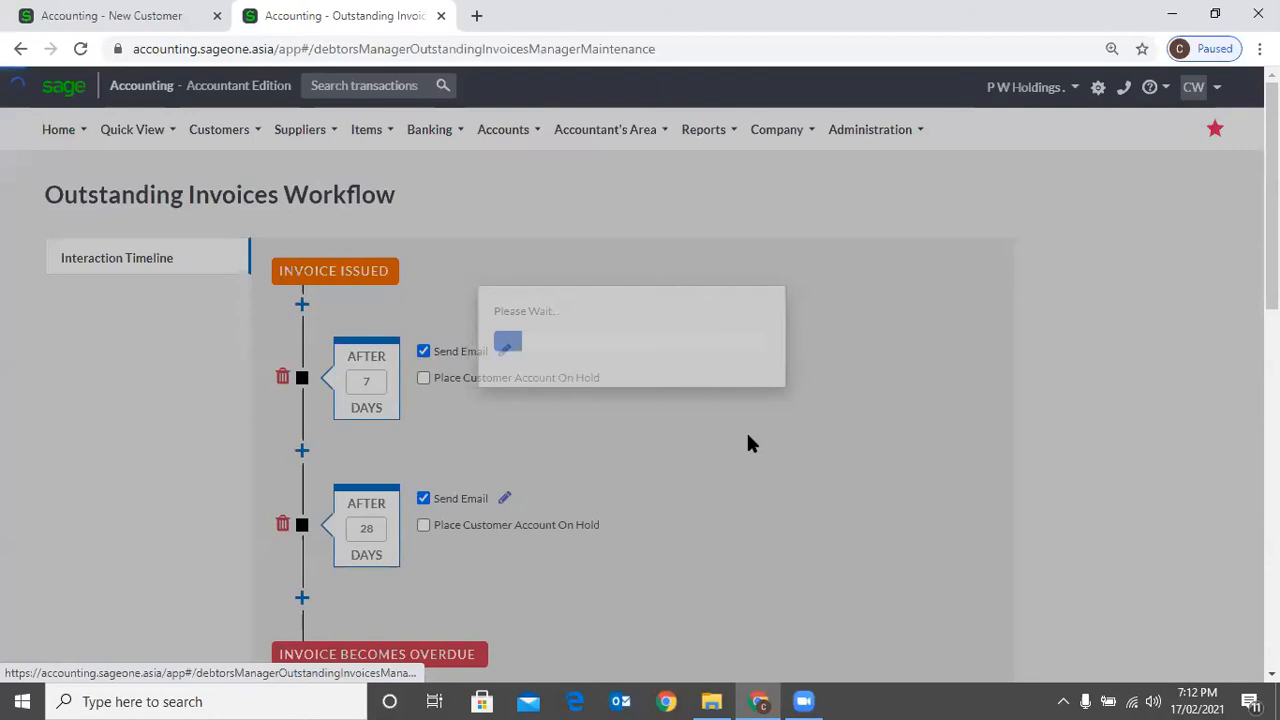
- On the new customer record, enable Exclude from Debtors Manager and switch New Invoices On Hold on and back off
{"action": "key", "text": "ctrl+1"}
{"action": "scroll", "coordinate": [750, 332], "scroll_direction": "down", "scroll_amount": 1}
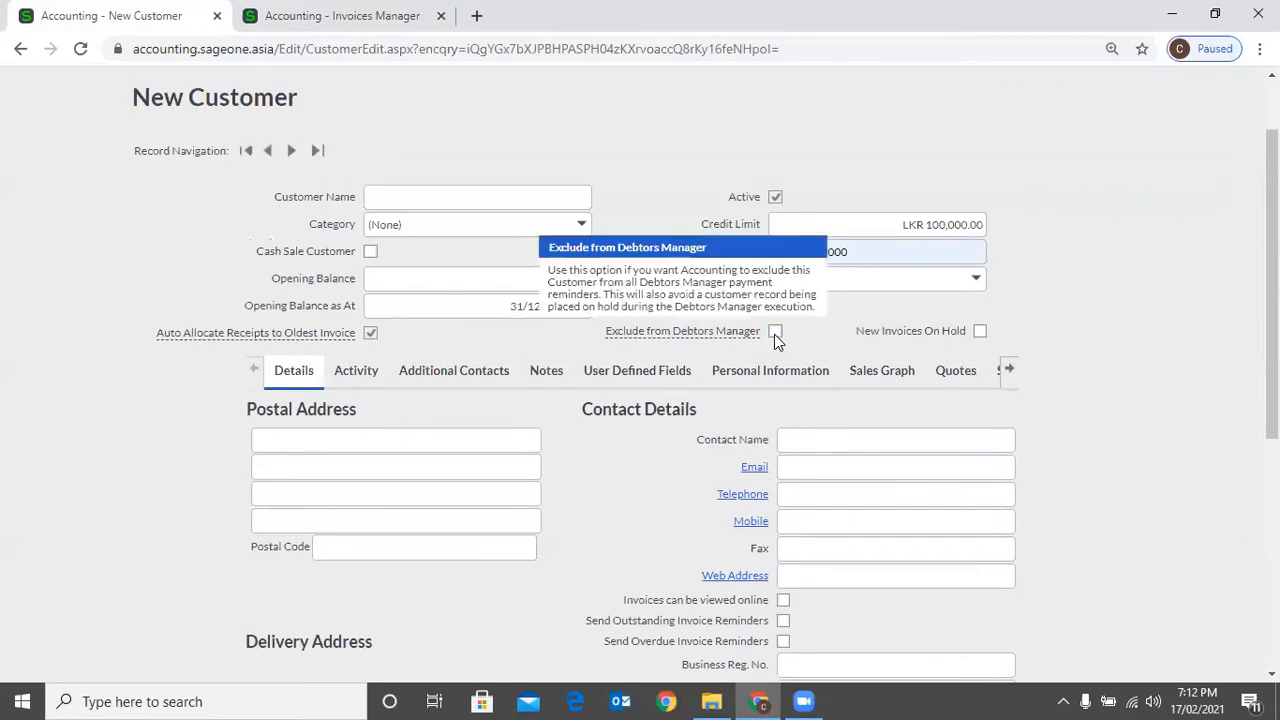
{"action": "left_click", "coordinate": [777, 333]}
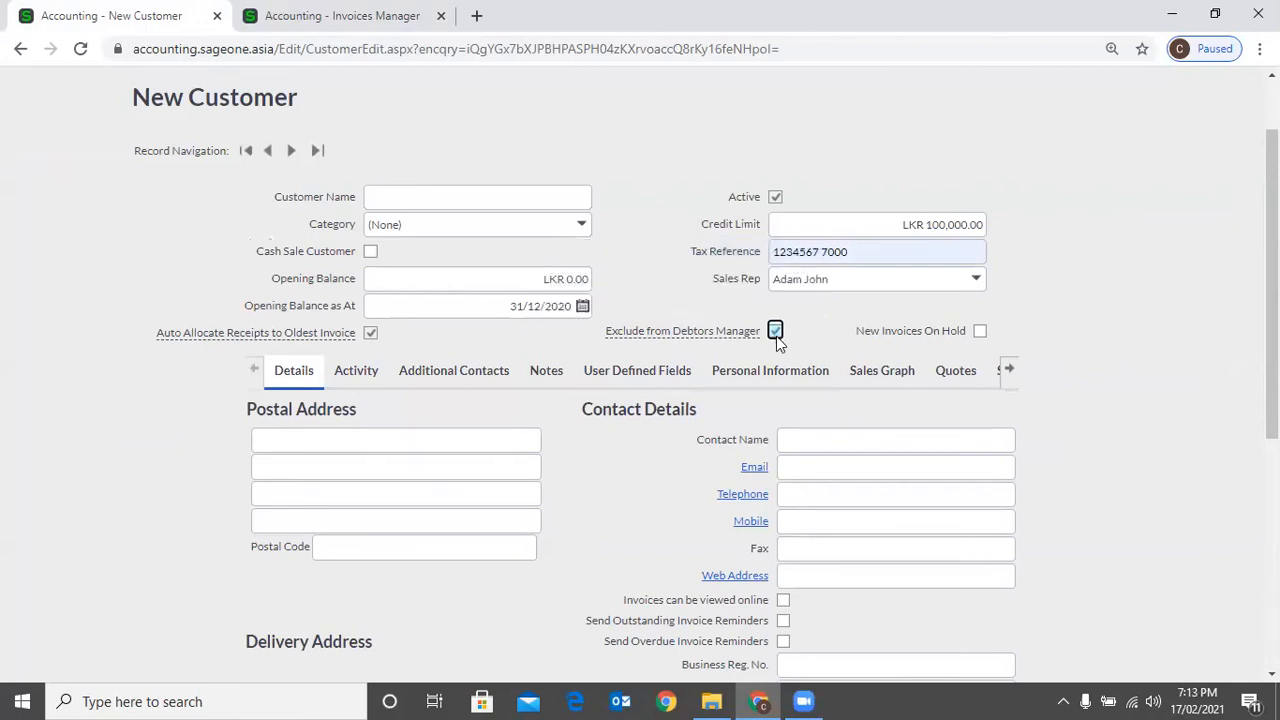
{"action": "mouse_move", "coordinate": [712, 333]}
{"action": "left_click", "coordinate": [980, 332]}
{"action": "left_click", "coordinate": [981, 336]}
- Fill in the customer's postal address from the saved address suggestion
{"action": "scroll", "coordinate": [1031, 323], "scroll_direction": "down", "scroll_amount": 1}
{"action": "scroll", "coordinate": [1072, 400], "scroll_direction": "down", "scroll_amount": 2}
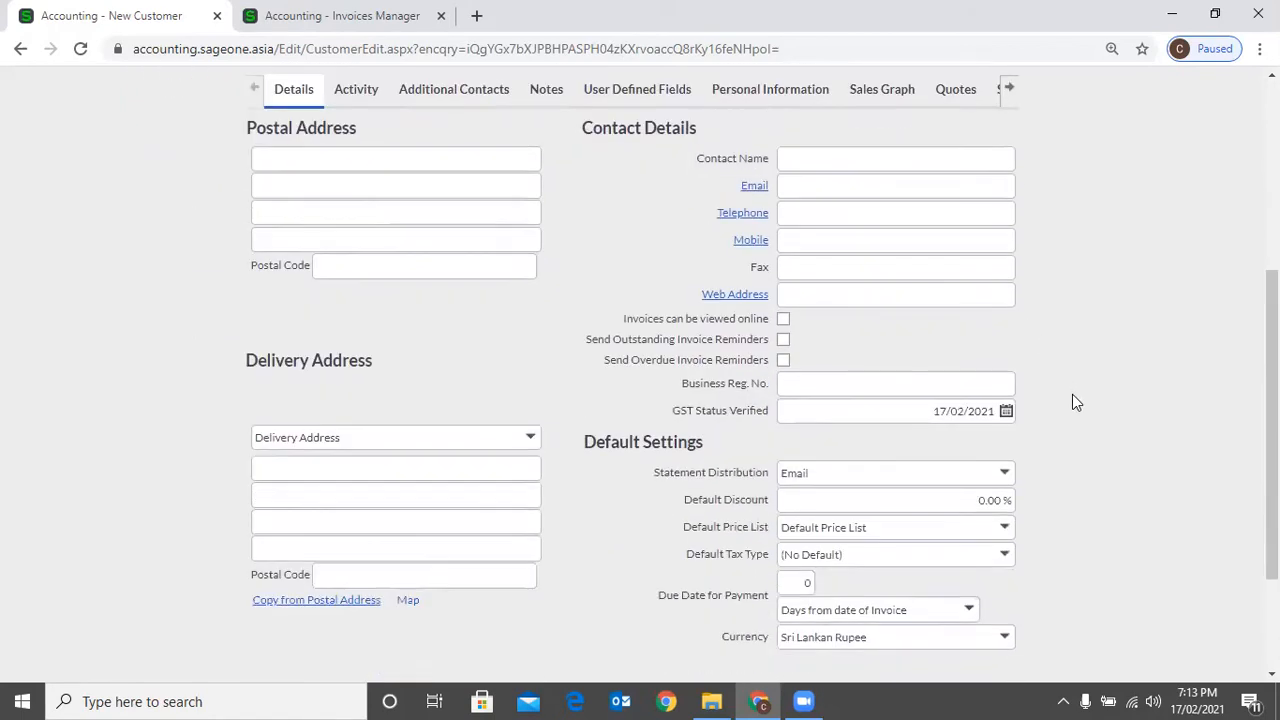
{"action": "left_click", "coordinate": [281, 161]}
{"action": "left_click", "coordinate": [597, 221]}
{"action": "left_click", "coordinate": [346, 160]}
{"action": "left_click", "coordinate": [337, 197]}
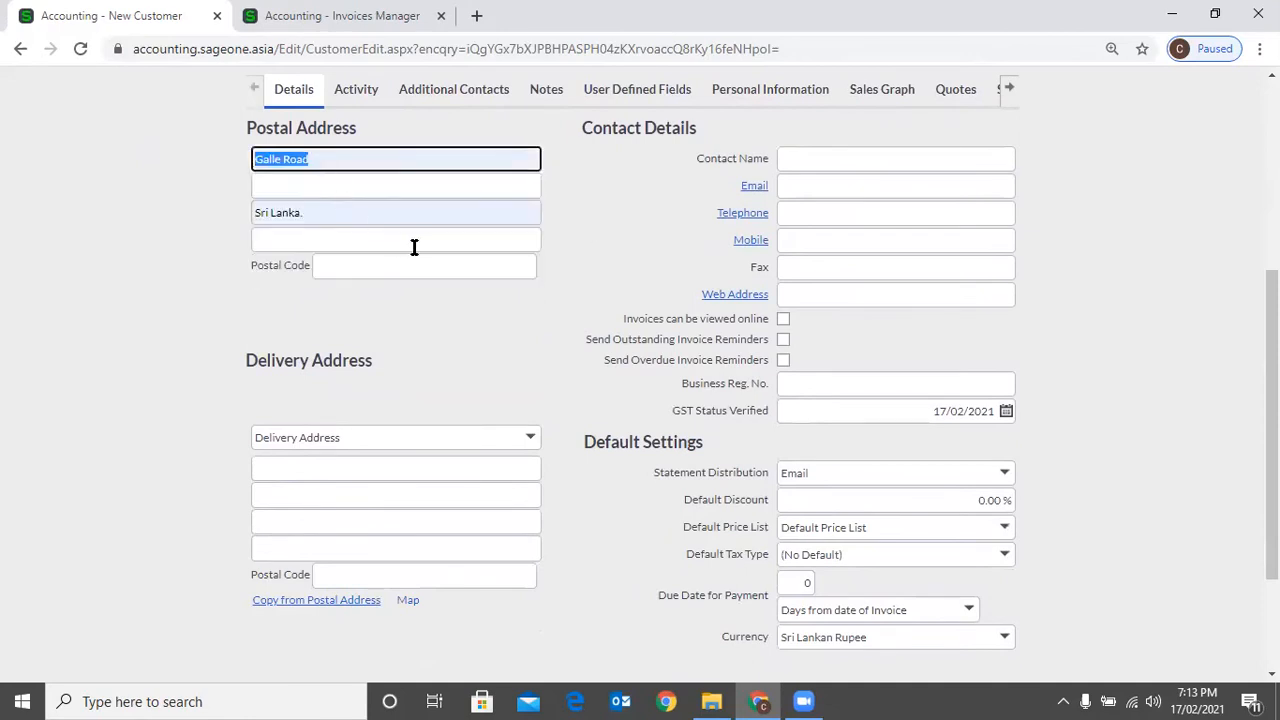
{"action": "left_click", "coordinate": [603, 240]}
- Replace the first postal address line with the customer's street number and enter the street name on the second line
{"action": "left_click", "coordinate": [374, 166]}
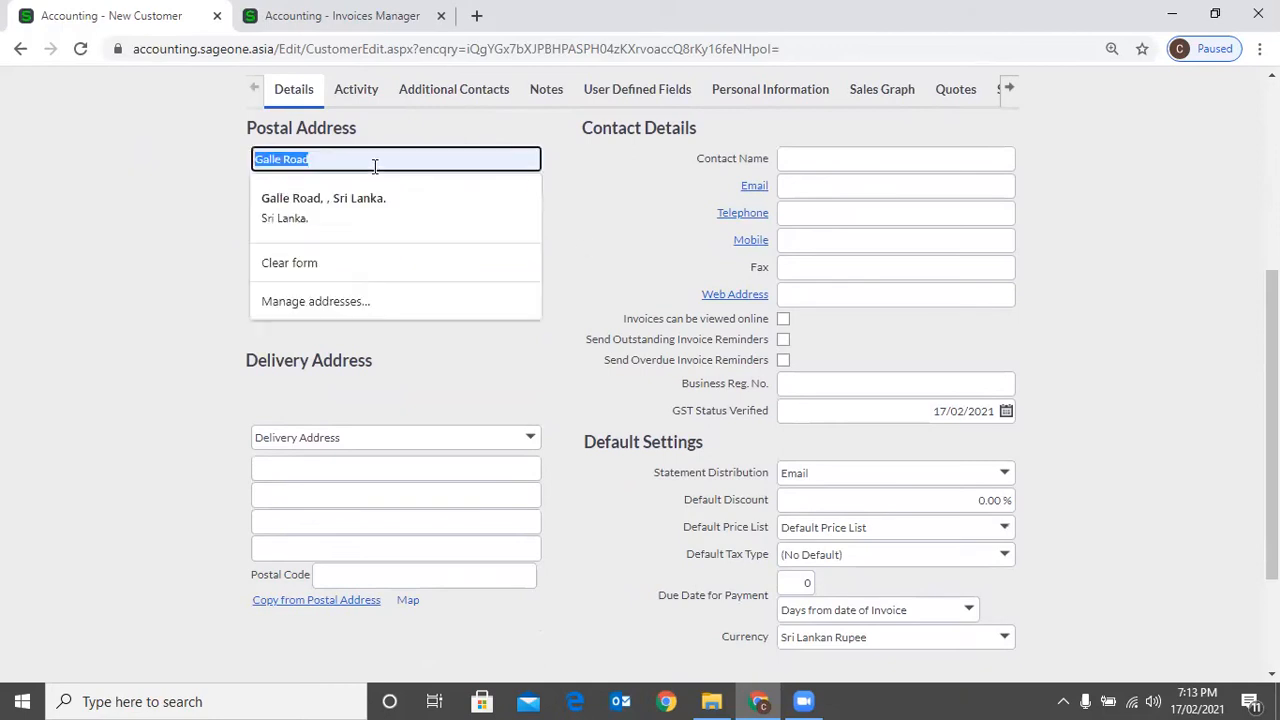
{"action": "type", "text": "42"}
{"action": "key", "text": "Tab"}
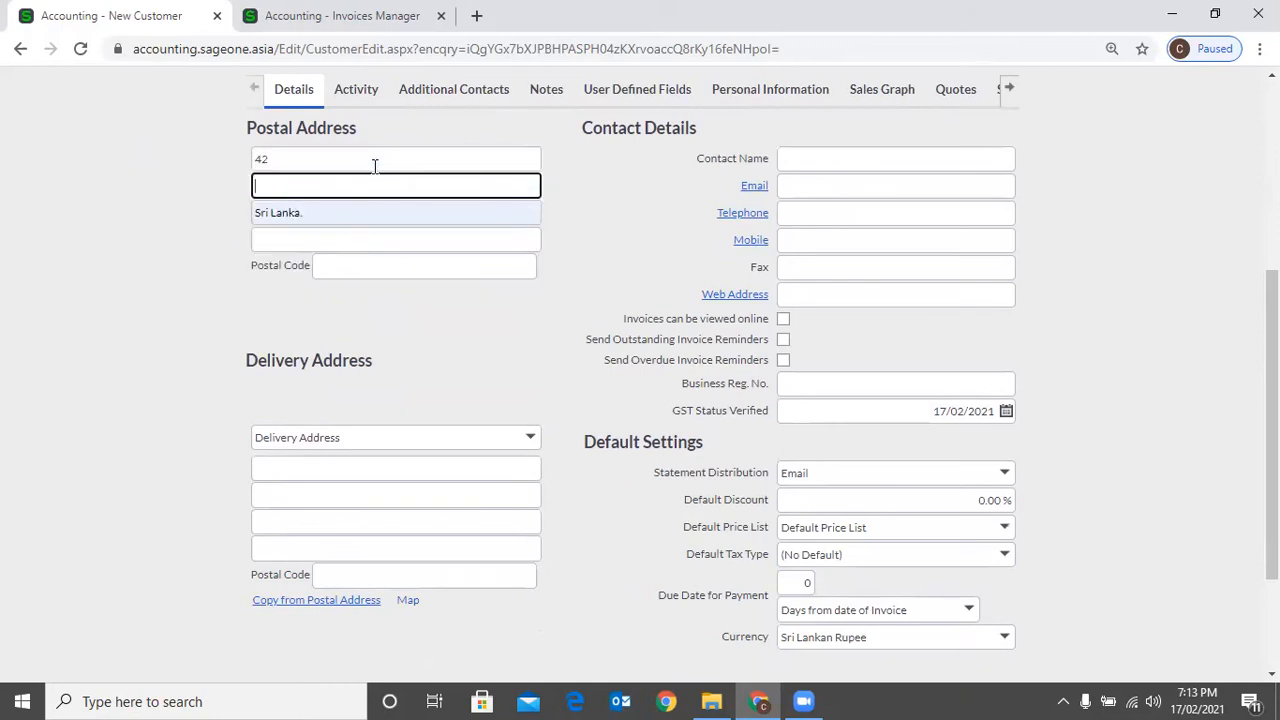
{"action": "type", "text": "Pa"}
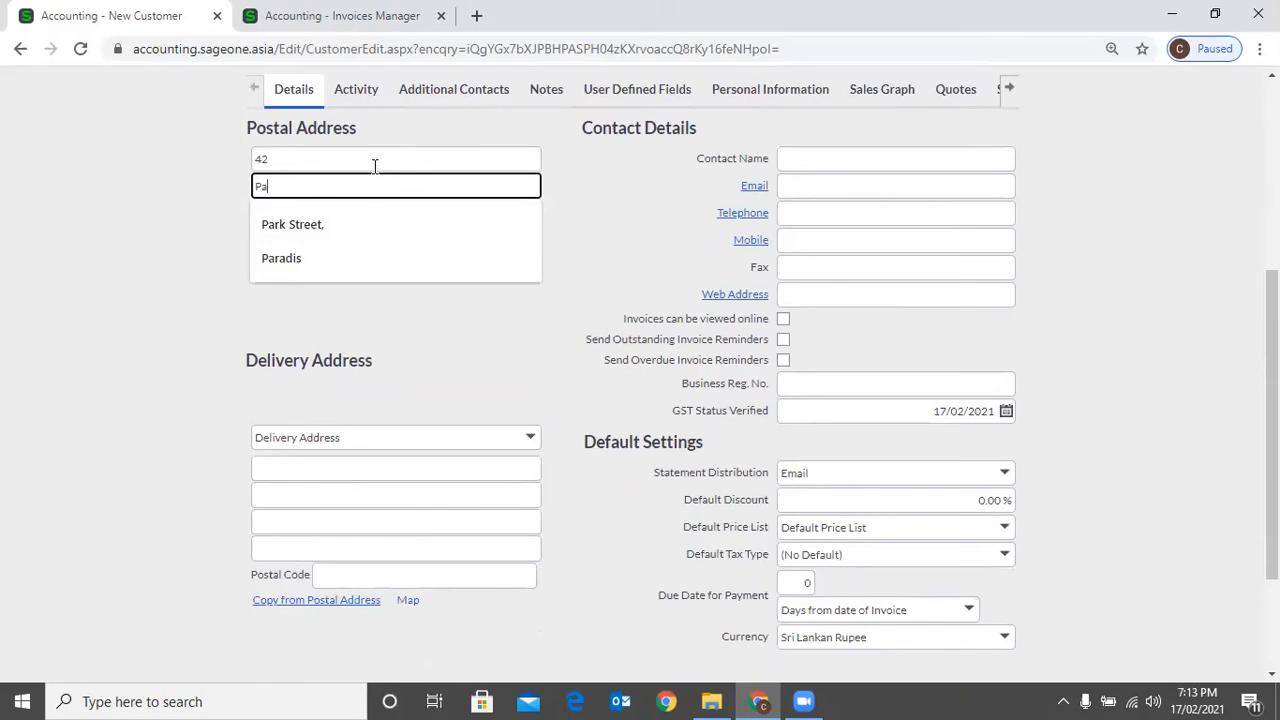
{"action": "type", "text": "radis"}
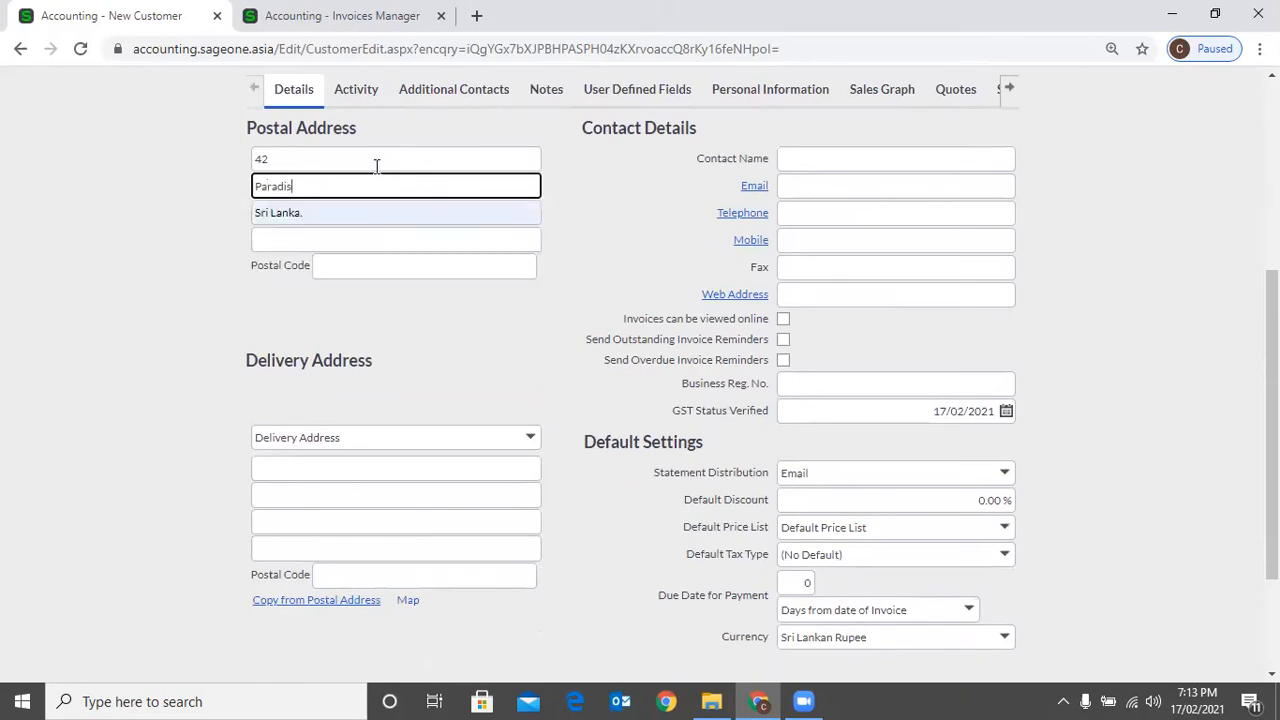
{"action": "key", "text": "Tab"}
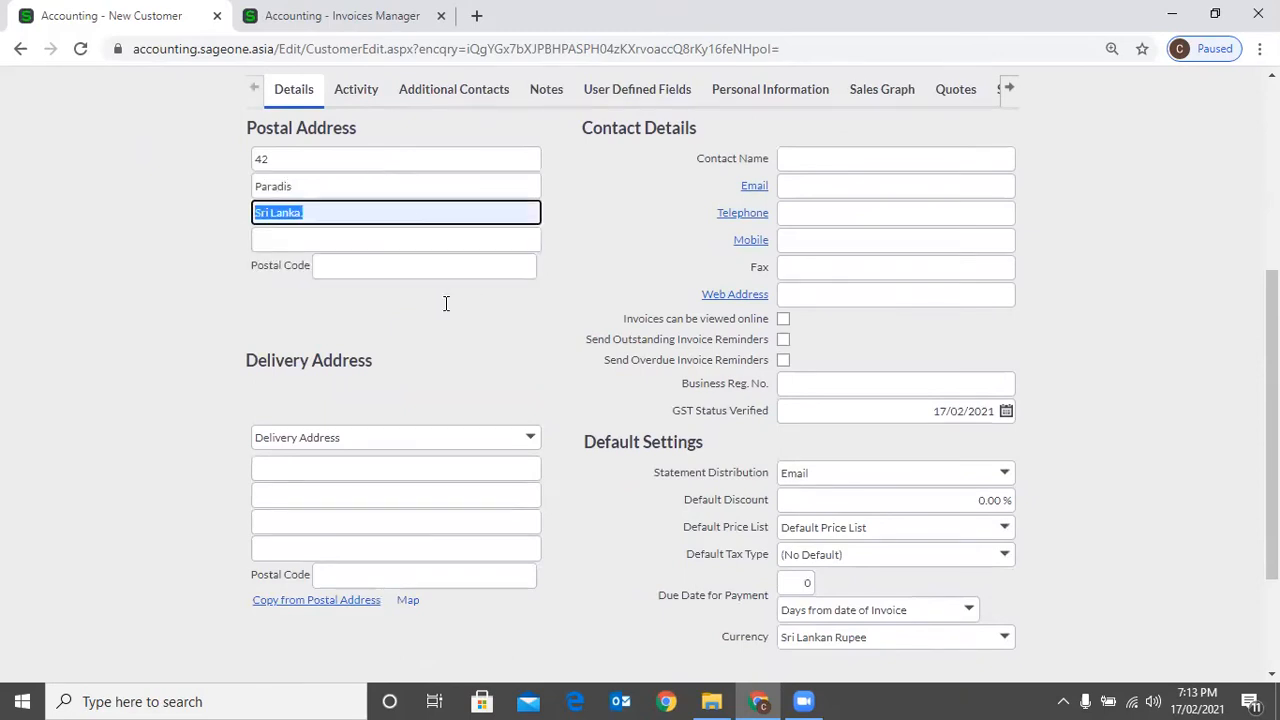
{"action": "left_click", "coordinate": [392, 352]}
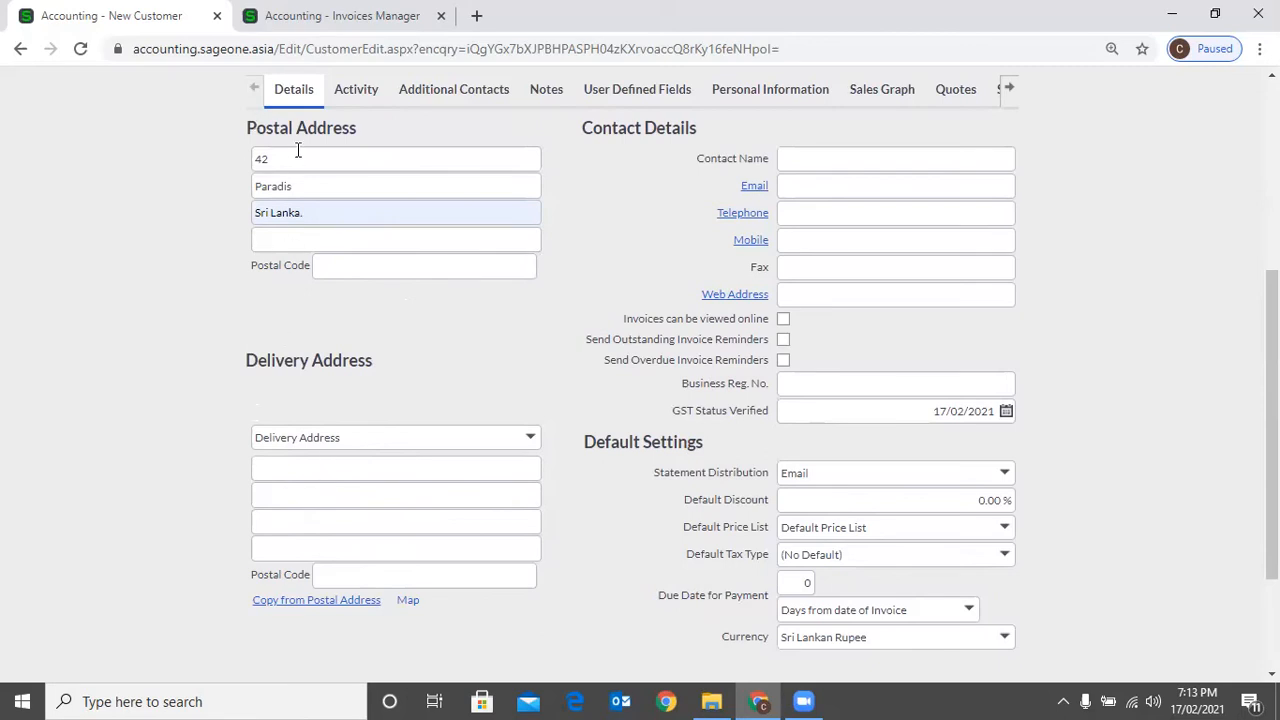
- Copy the customer's postal address into the delivery address
{"action": "left_click", "coordinate": [283, 602]}
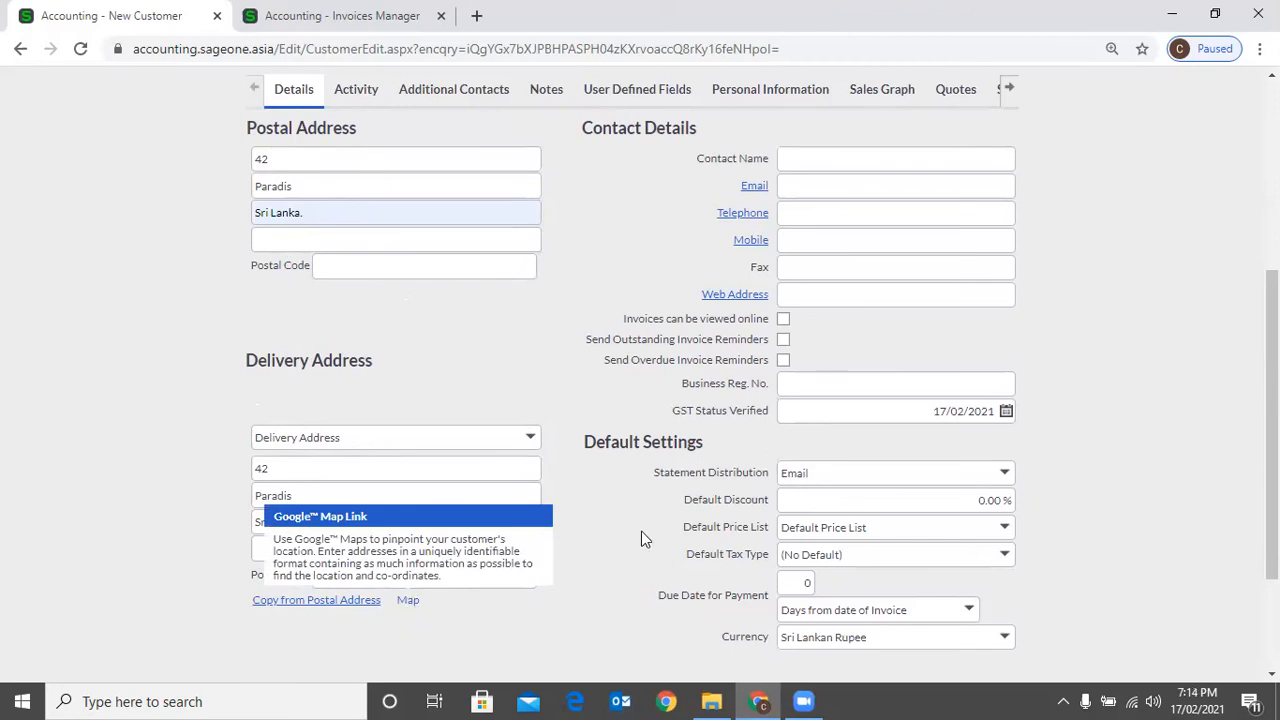
{"action": "scroll", "coordinate": [602, 323], "scroll_direction": "up", "scroll_amount": 1}
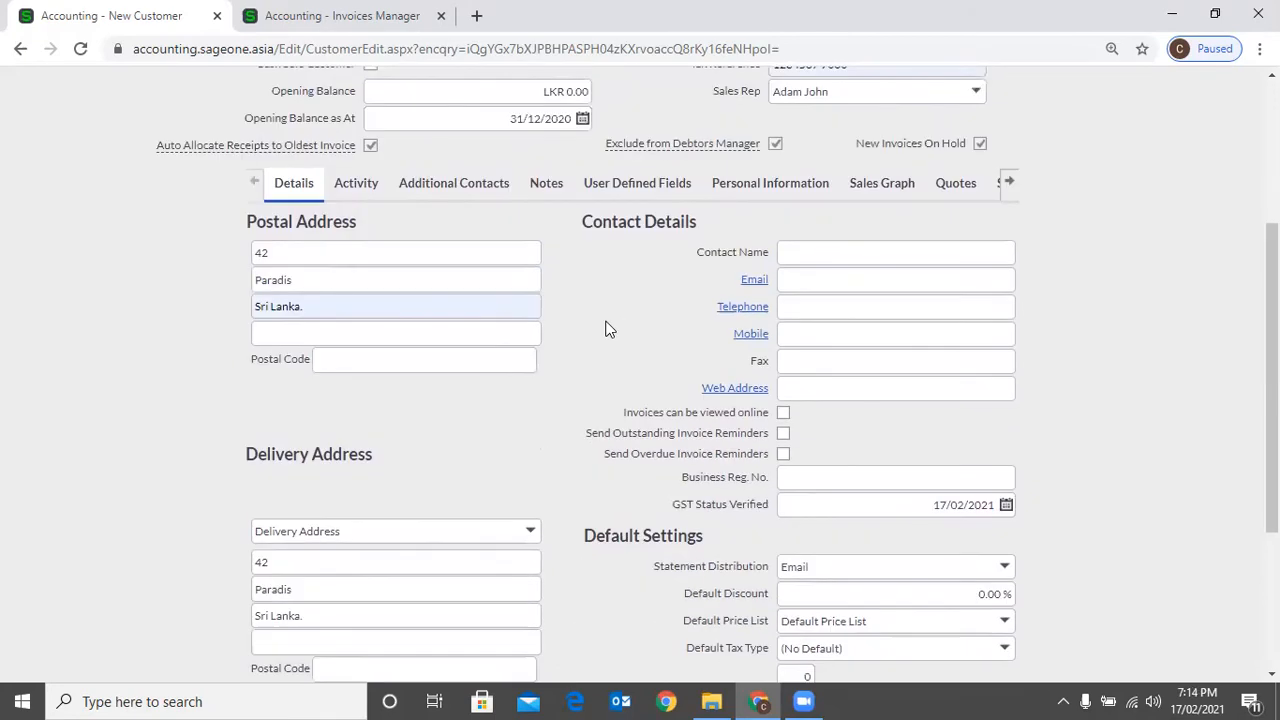
{"action": "scroll", "coordinate": [604, 328], "scroll_direction": "down", "scroll_amount": 1}
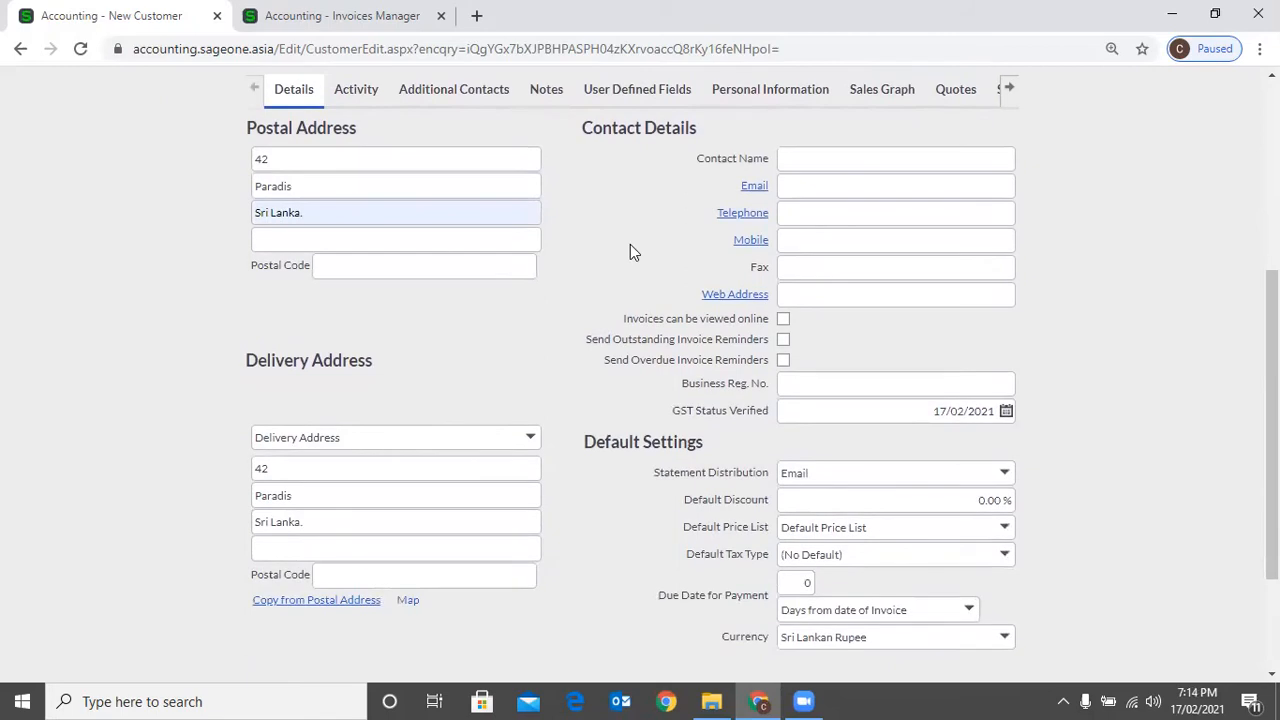
- Fill in the contact's full name from the saved suggestion in the Contact Details
{"action": "left_click", "coordinate": [989, 154]}
{"action": "left_click", "coordinate": [1106, 210]}
{"action": "left_click", "coordinate": [804, 162]}
{"action": "left_click", "coordinate": [835, 226]}
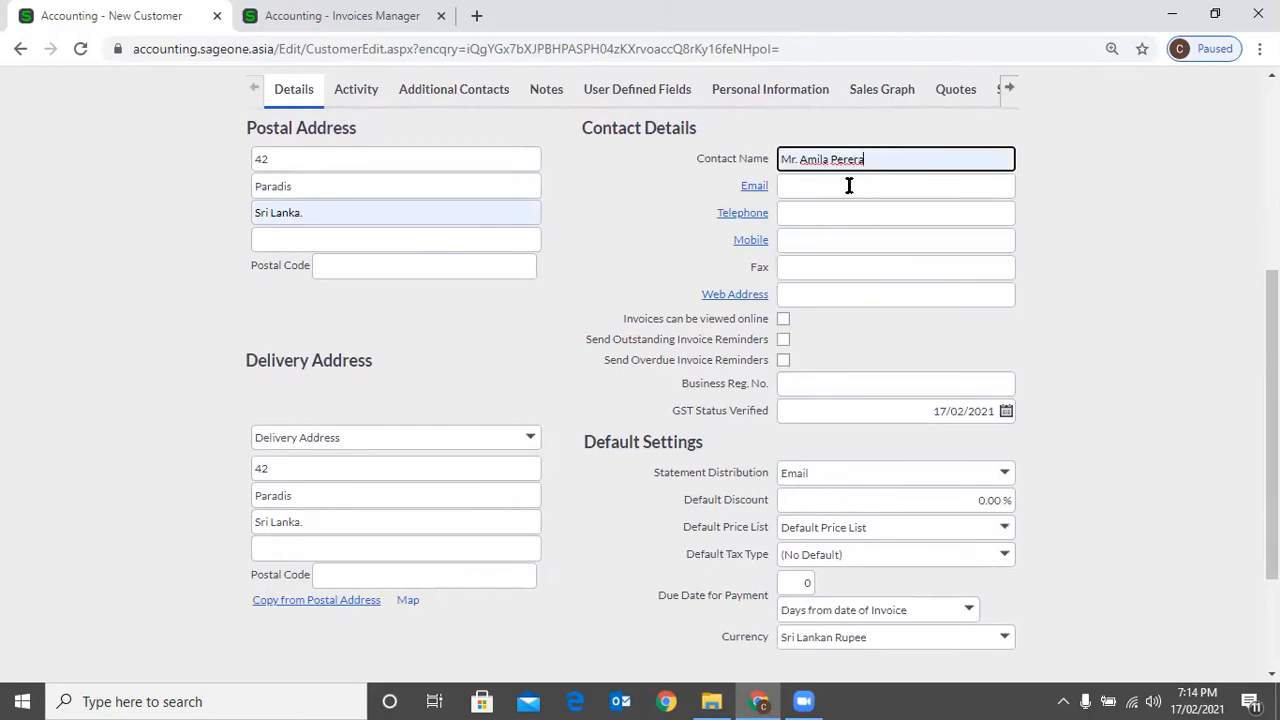
- Fill in the contact's e-mail address and mobile number from the saved suggestions, leaving Fax and Web Address blank
{"action": "left_click", "coordinate": [849, 185]}
{"action": "left_click", "coordinate": [852, 226]}
{"action": "left_click", "coordinate": [970, 238]}
{"action": "left_click", "coordinate": [985, 243]}
{"action": "left_click", "coordinate": [946, 243]}
{"action": "left_click", "coordinate": [860, 279]}
{"action": "left_click", "coordinate": [812, 292]}
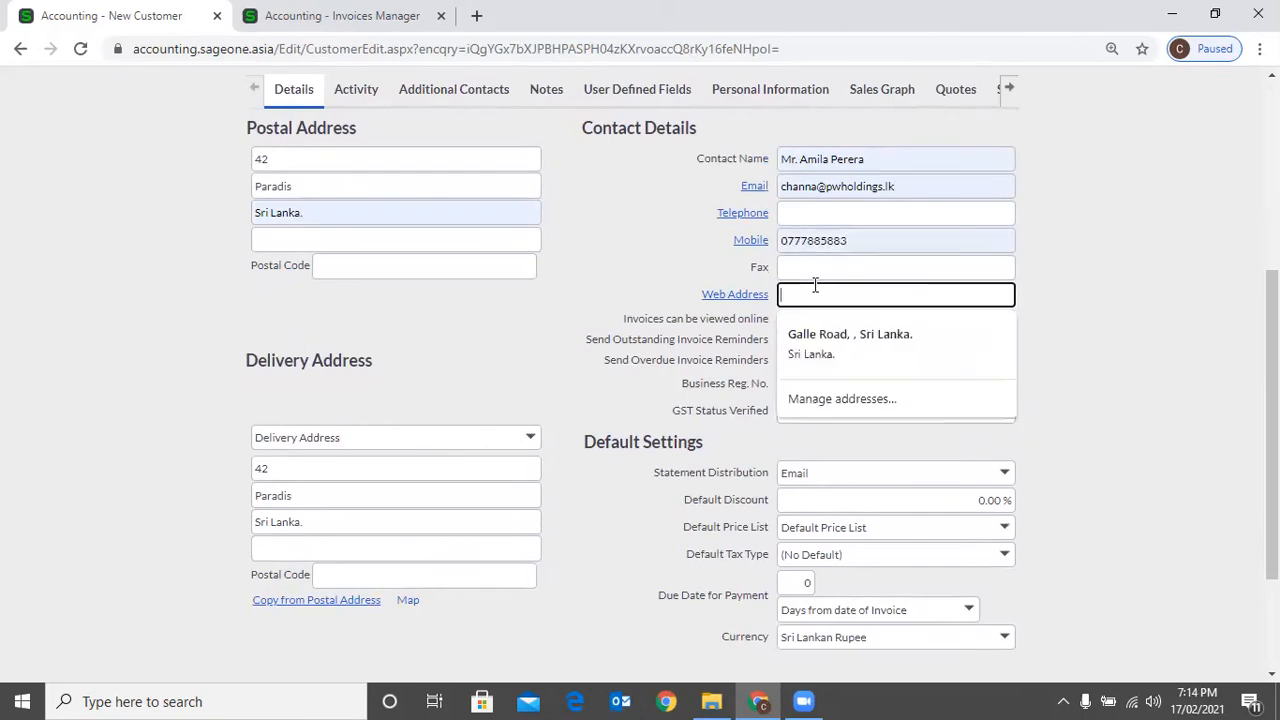
{"action": "left_click", "coordinate": [990, 324]}
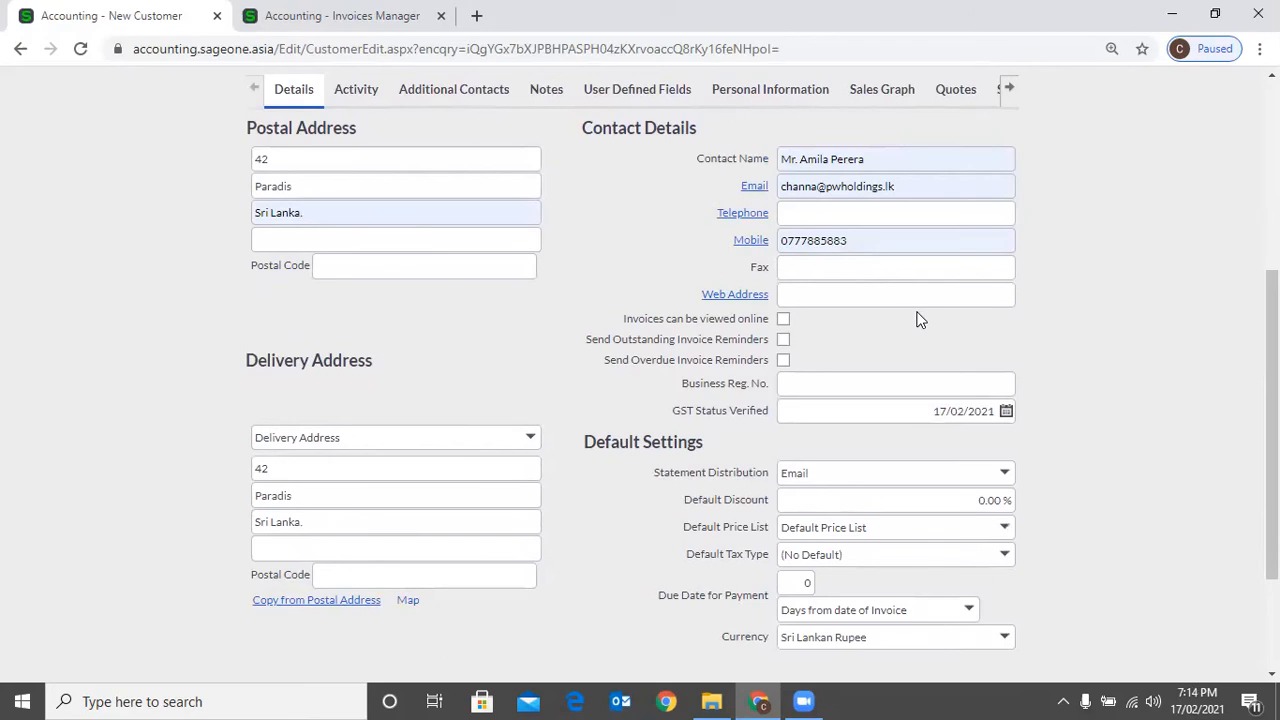
- Open the company's Customer Zone settings in the second browser tab and review the online invoice viewing options
{"action": "scroll", "coordinate": [911, 326], "scroll_direction": "down", "scroll_amount": 1}
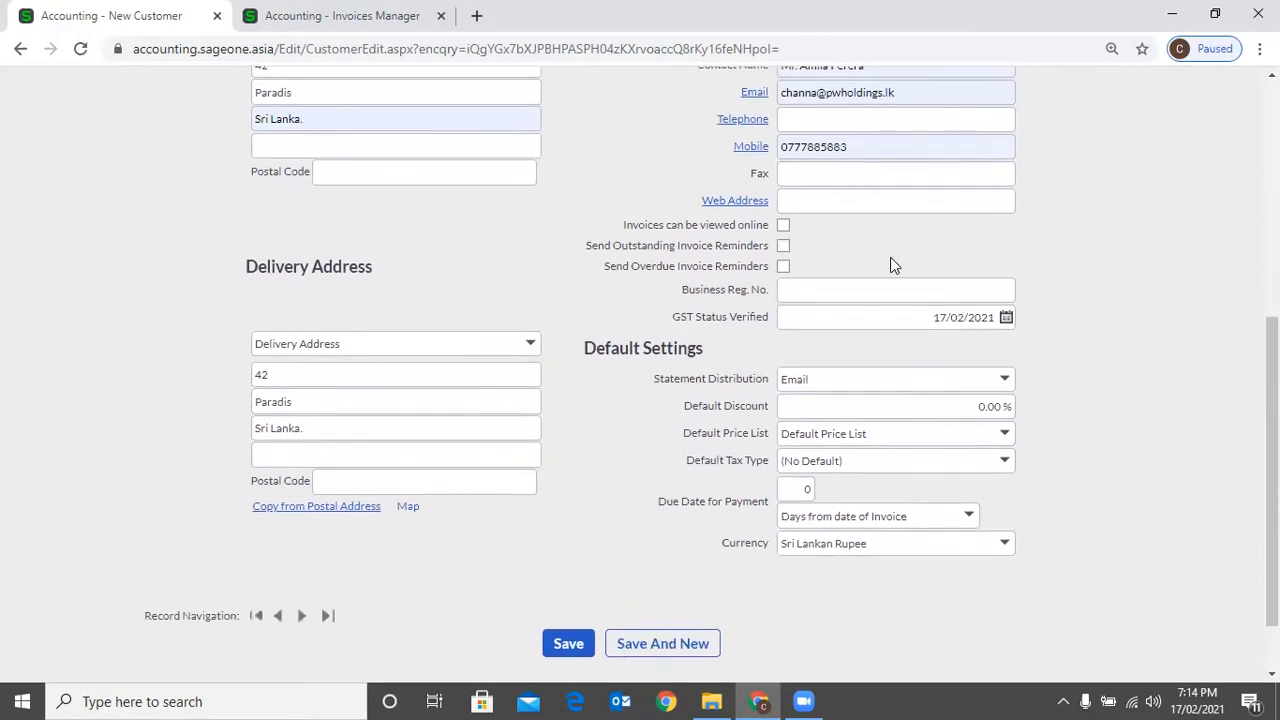
{"action": "scroll", "coordinate": [894, 264], "scroll_direction": "up", "scroll_amount": 2}
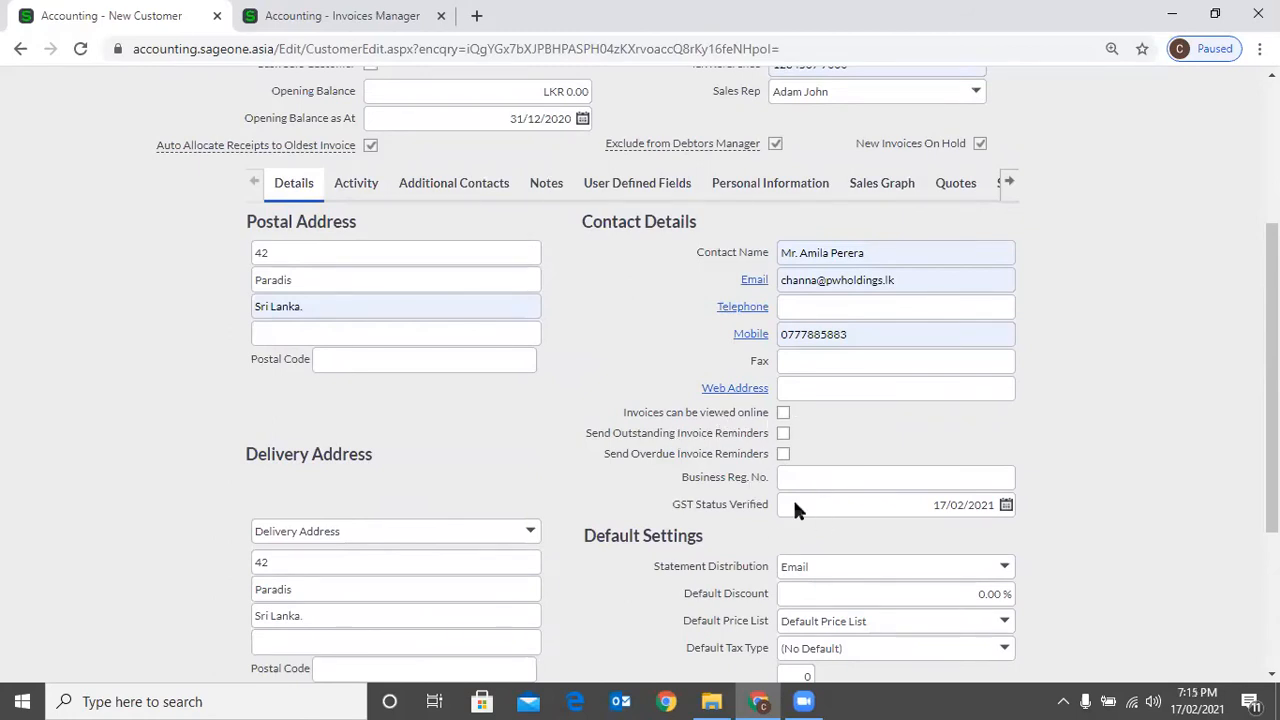
{"action": "scroll", "coordinate": [700, 230], "scroll_direction": "up", "scroll_amount": 1}
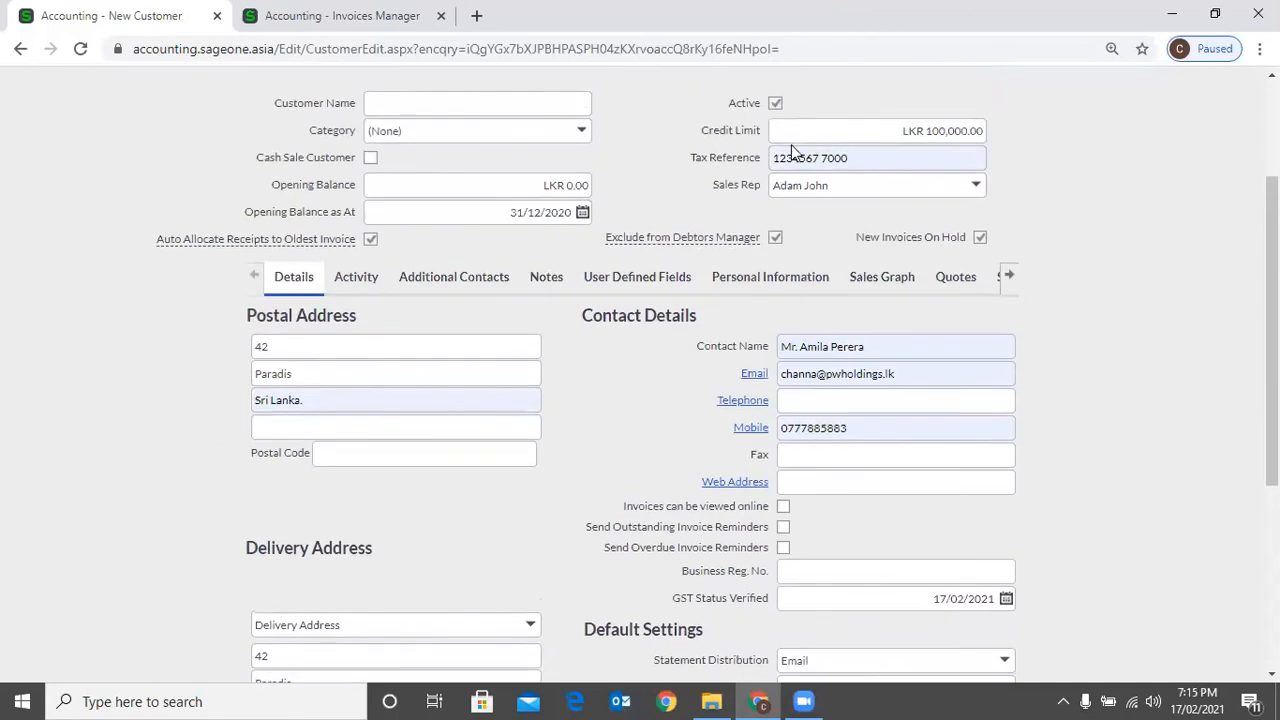
{"action": "key", "text": "ctrl+Tab"}
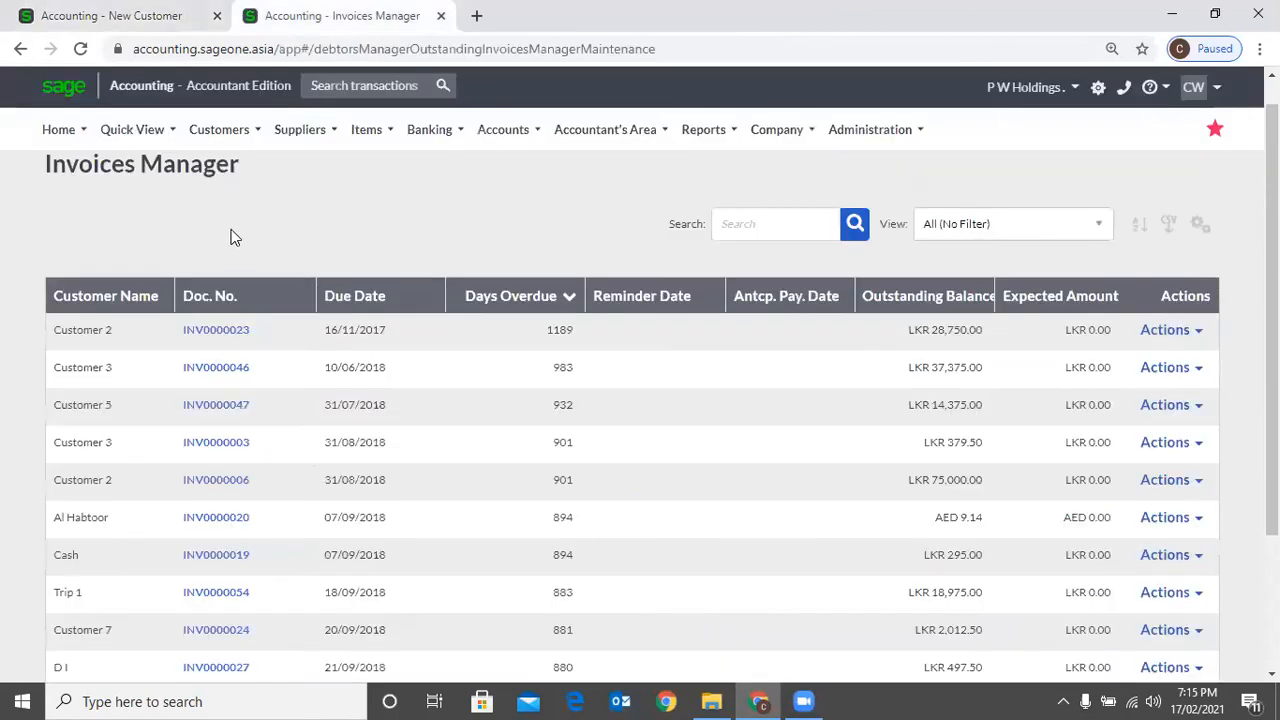
{"action": "left_click", "coordinate": [790, 166]}
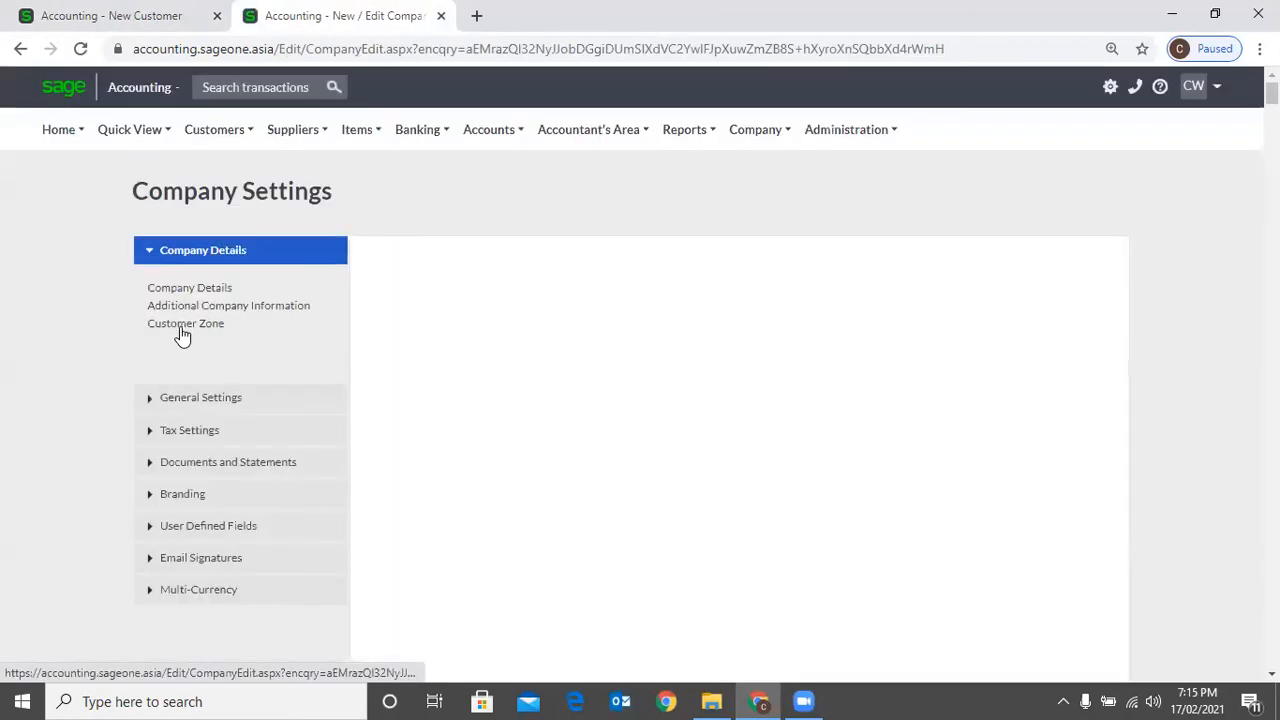
{"action": "left_click", "coordinate": [193, 327]}
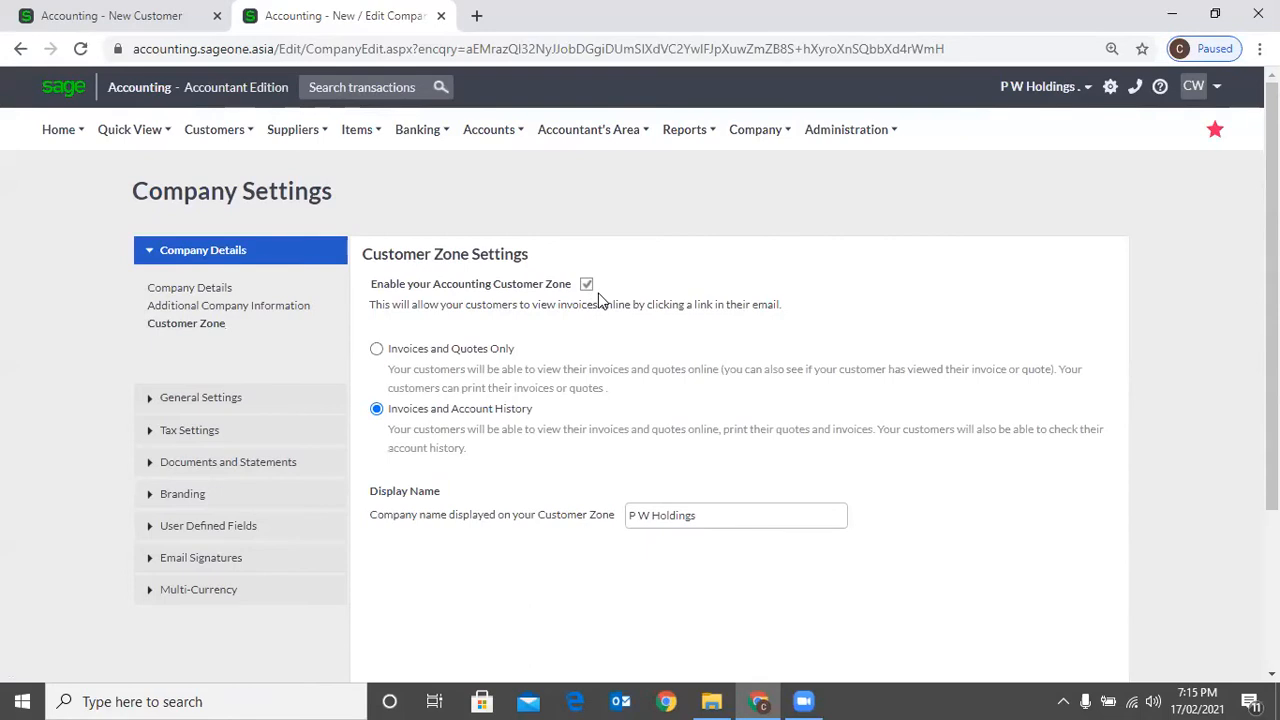
- On the new customer record, enable Invoices can be viewed online and Send Outstanding Invoice Reminders
{"action": "left_click", "coordinate": [98, 22]}
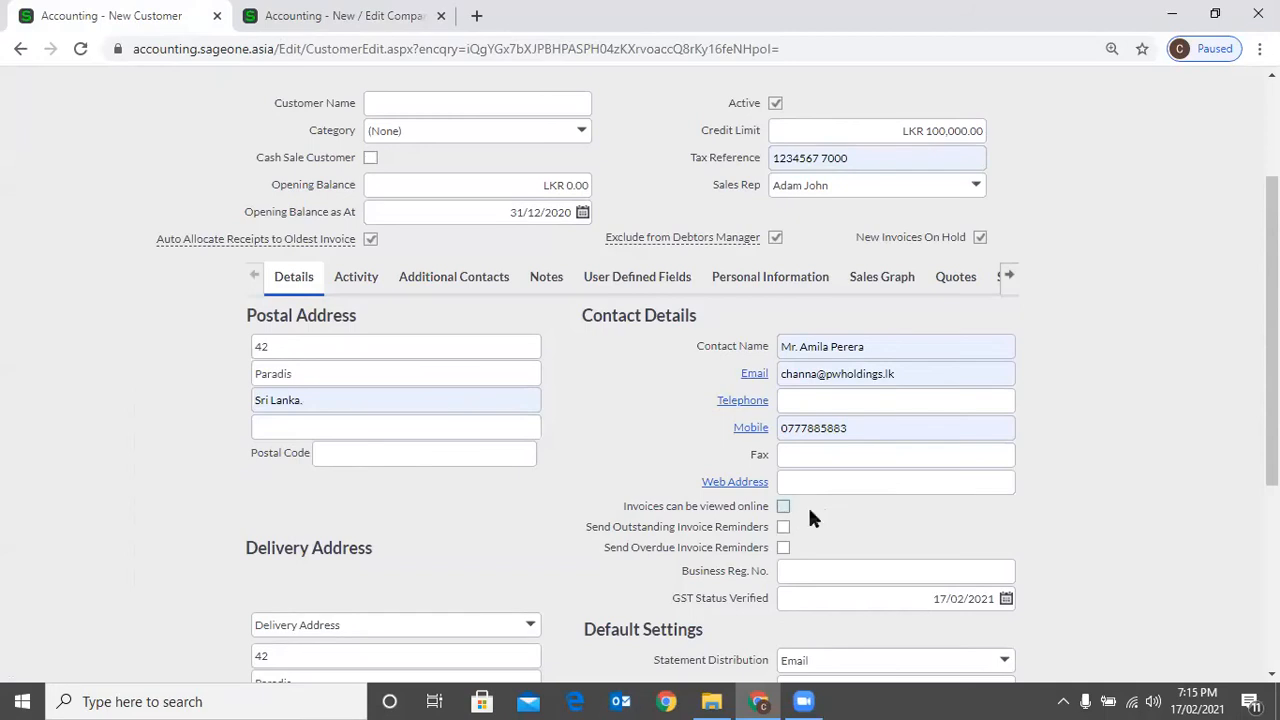
{"action": "key", "text": "space"}
{"action": "left_click", "coordinate": [786, 508]}
{"action": "left_click", "coordinate": [783, 507]}
{"action": "scroll", "coordinate": [830, 519], "scroll_direction": "down", "scroll_amount": 2}
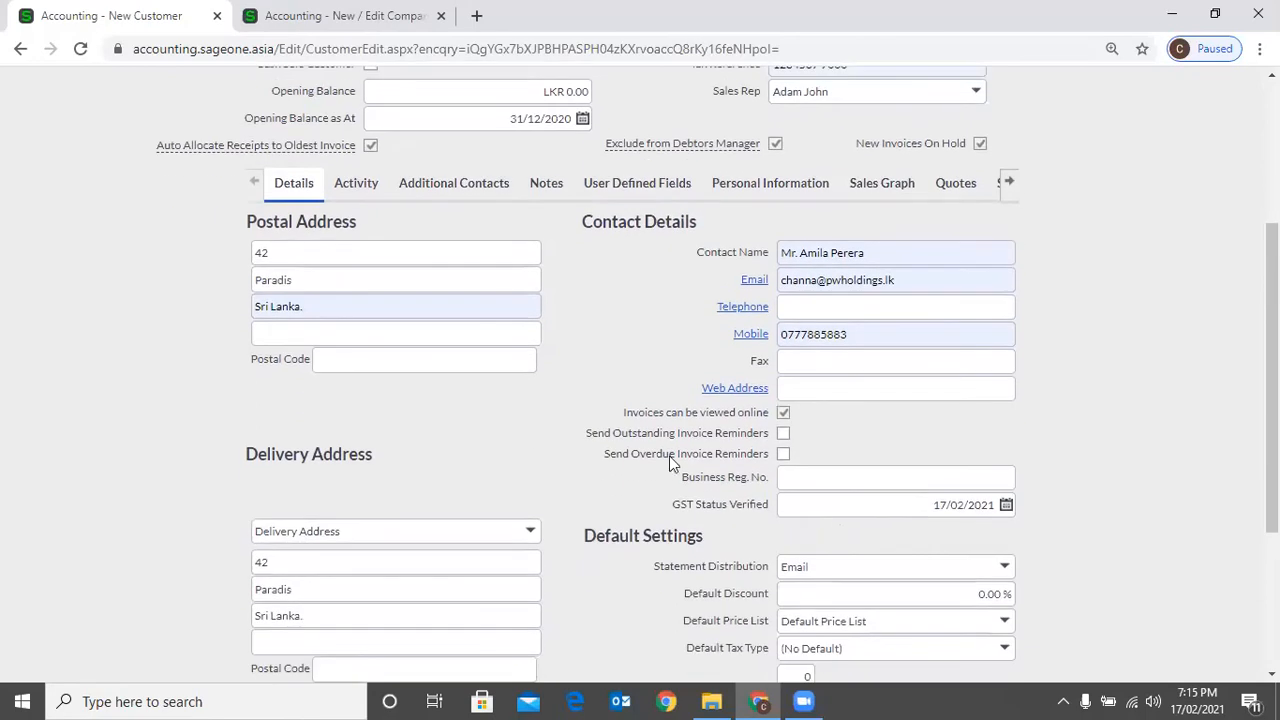
{"action": "left_click", "coordinate": [784, 434]}
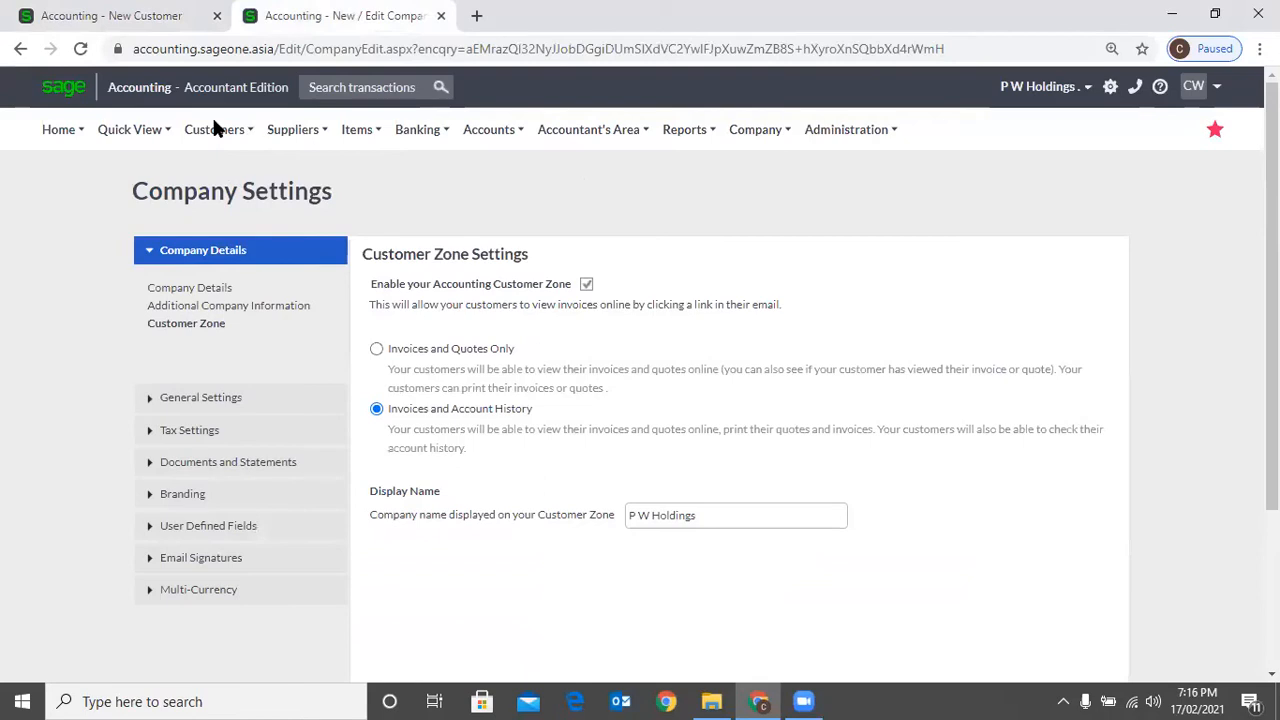
- Open the Outstanding Invoices Workflow of the Debtors Manager and review its timeline through the Payment Received stage
{"action": "left_click", "coordinate": [214, 128]}
{"action": "mouse_move", "coordinate": [215, 258]}
{"action": "mouse_move", "coordinate": [236, 351]}
{"action": "left_click", "coordinate": [405, 349]}
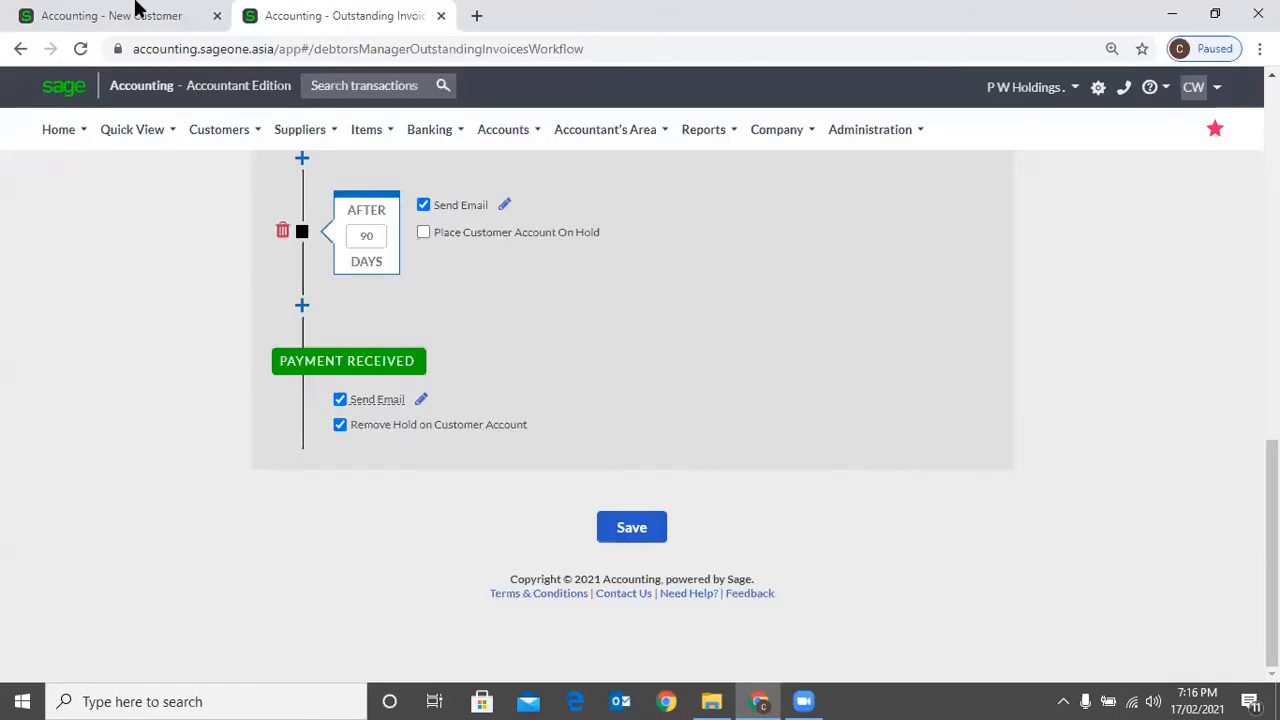
- Return to the new customer record and enable Send Overdue Invoice Reminders, leaving the Business Reg. No. blank
{"action": "left_click", "coordinate": [137, 8]}
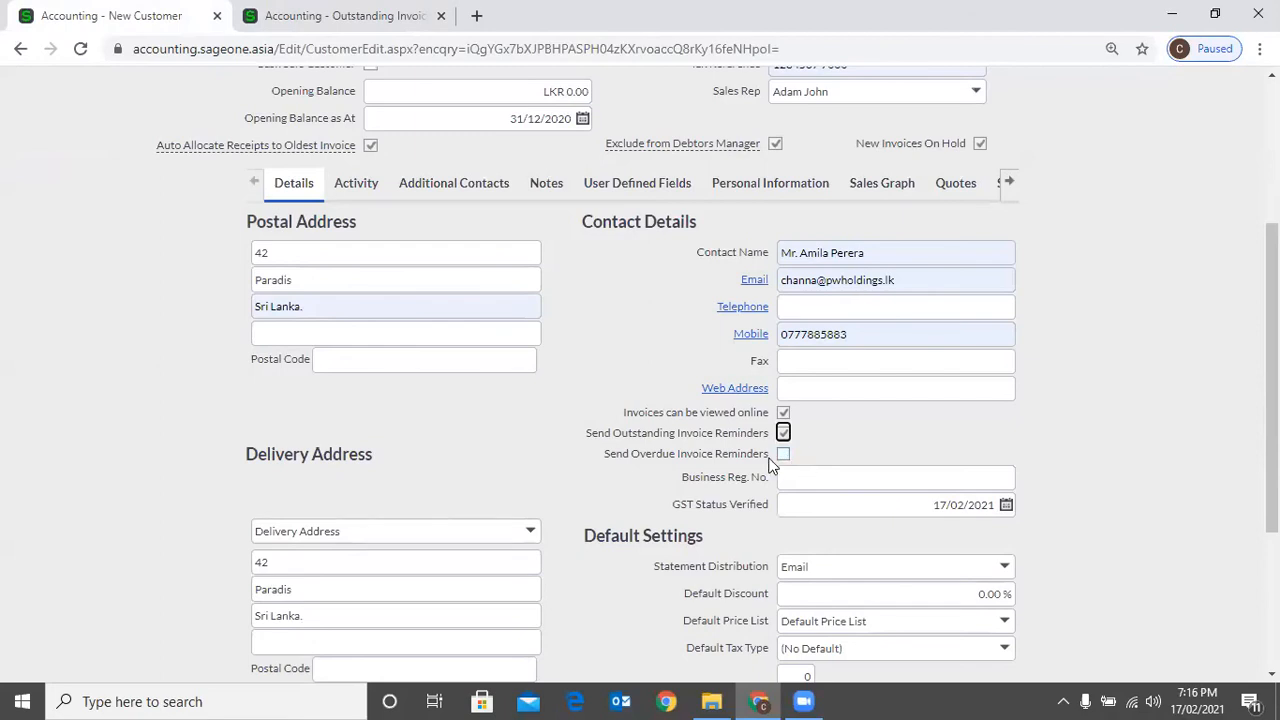
{"action": "left_click", "coordinate": [783, 454]}
{"action": "scroll", "coordinate": [860, 445], "scroll_direction": "down", "scroll_amount": 1}
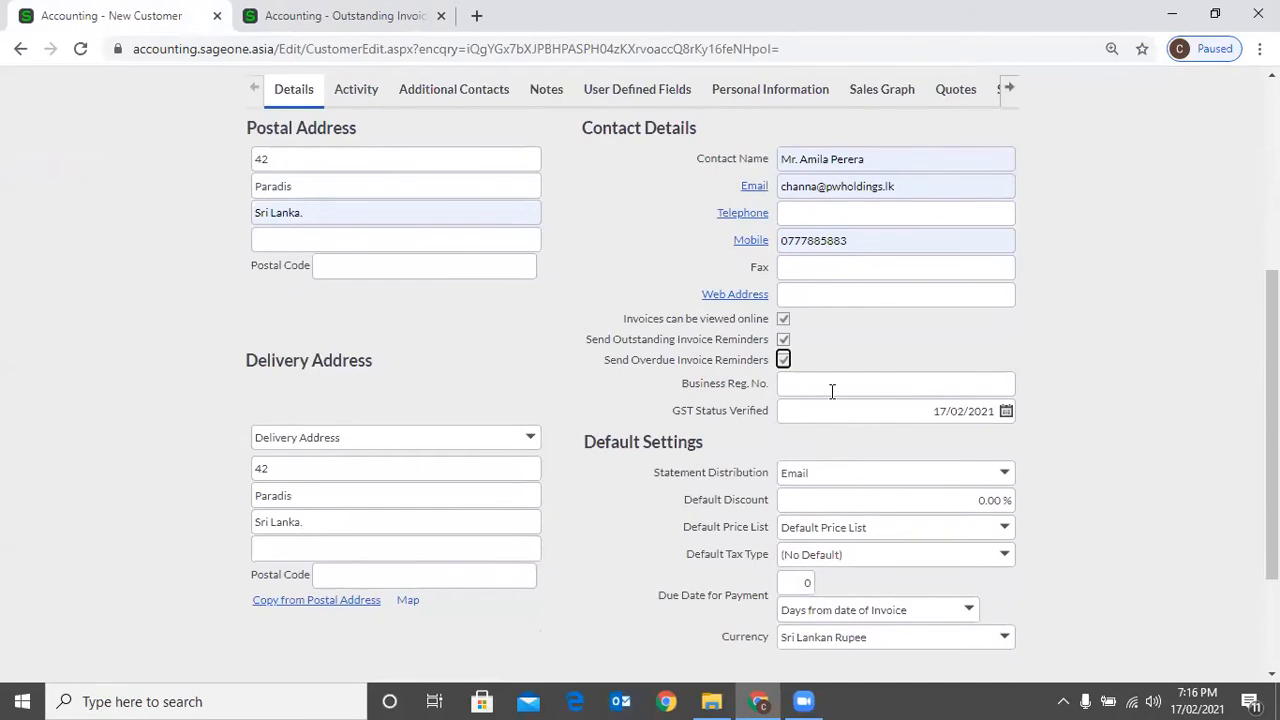
{"action": "left_click", "coordinate": [833, 388]}
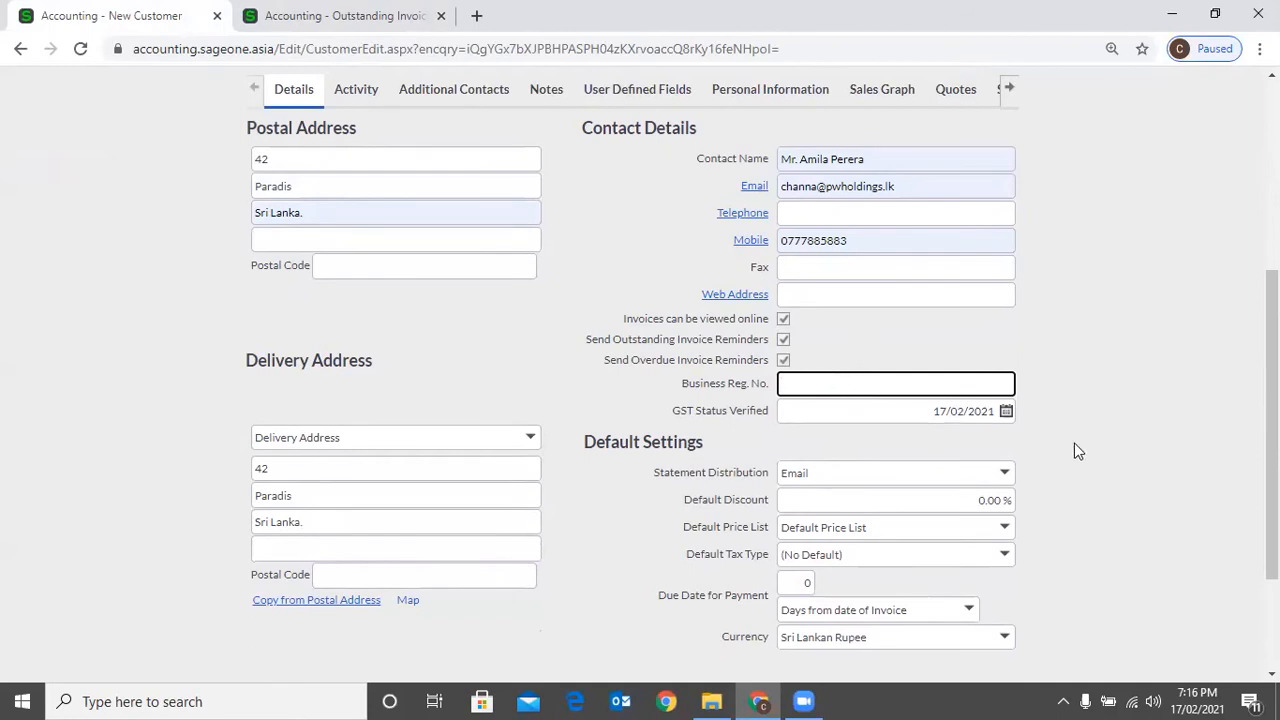
{"action": "left_click", "coordinate": [1014, 433]}
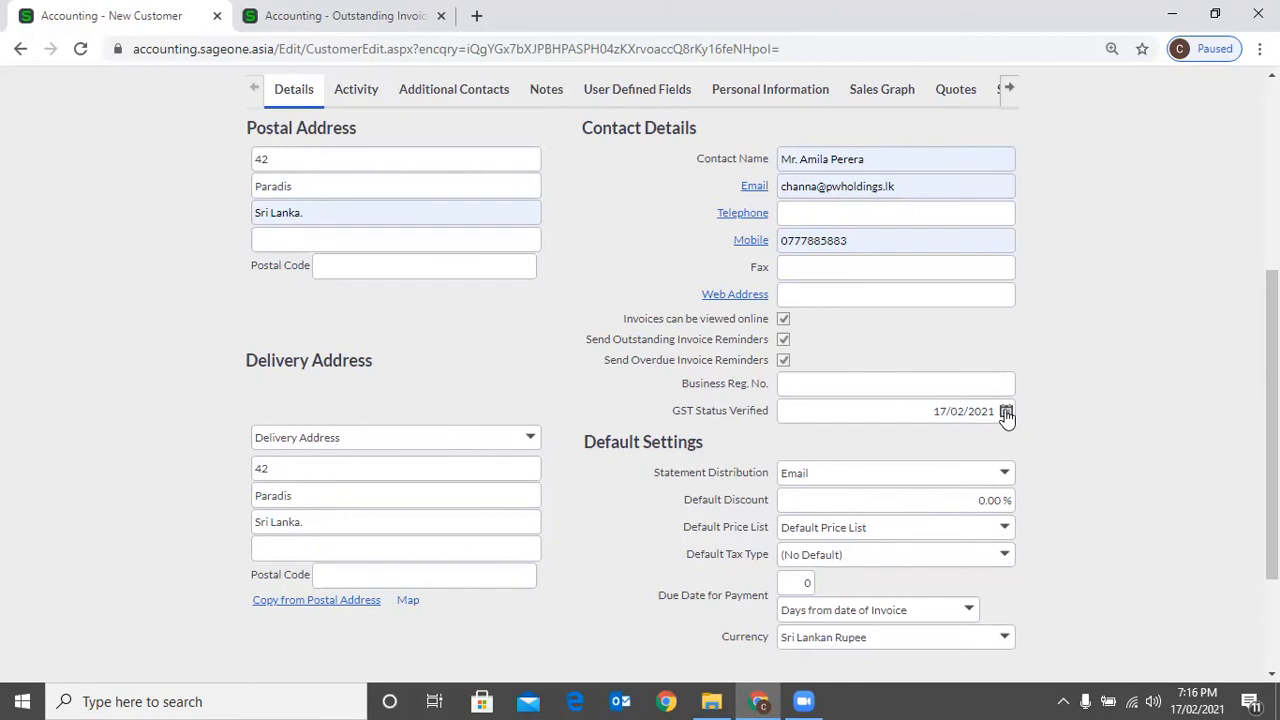
{"action": "scroll", "coordinate": [1166, 410], "scroll_direction": "down", "scroll_amount": 2}
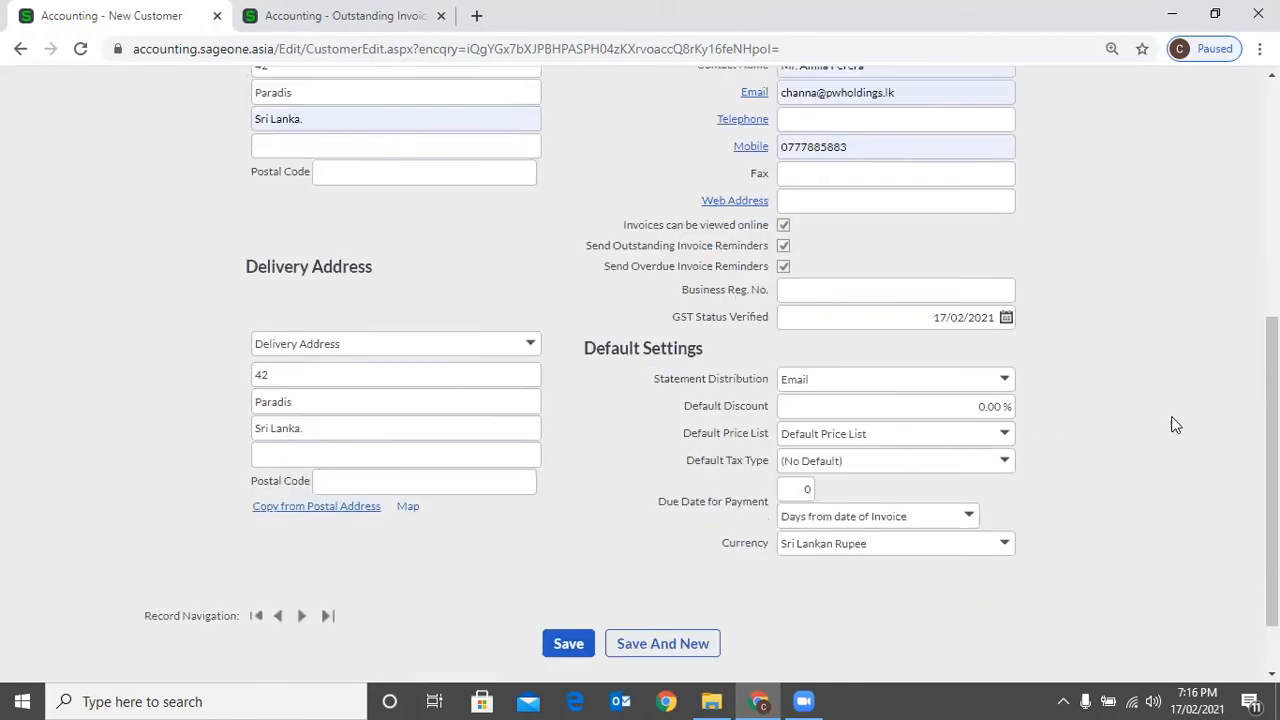
{"action": "scroll", "coordinate": [1170, 414], "scroll_direction": "up", "scroll_amount": 1}
{"action": "scroll", "coordinate": [1160, 419], "scroll_direction": "up", "scroll_amount": 1}
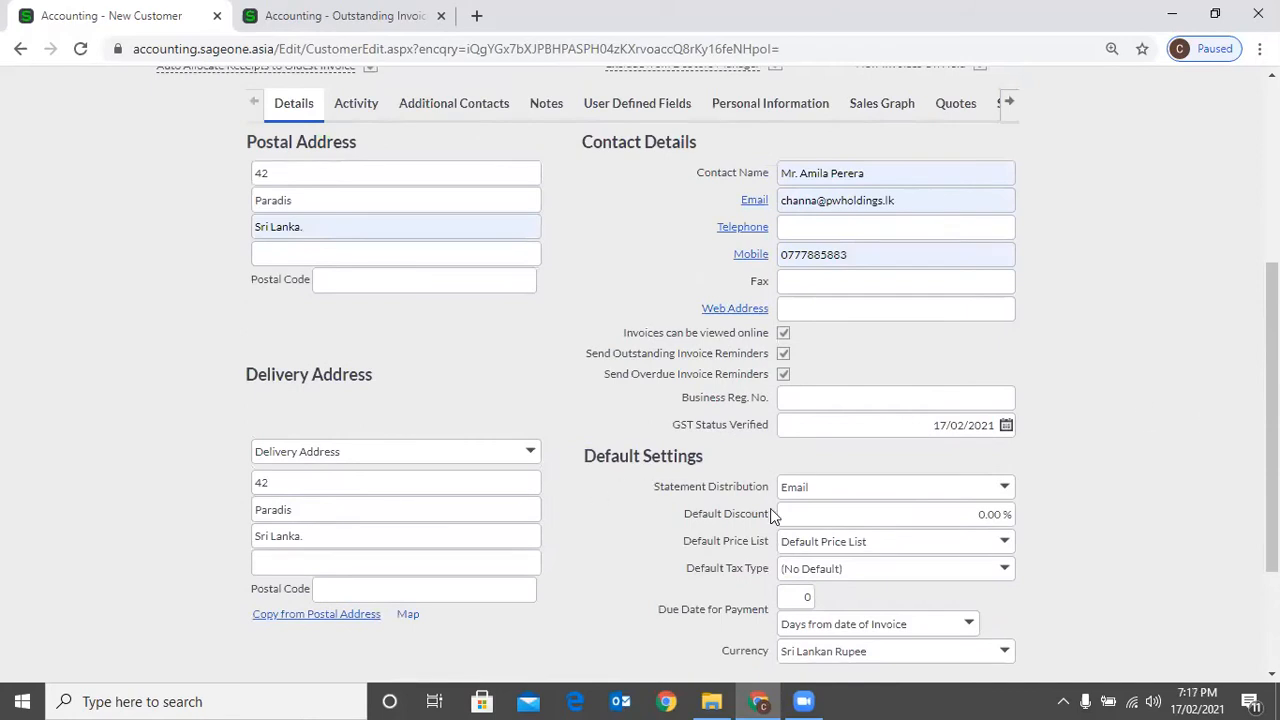
{"action": "scroll", "coordinate": [990, 522], "scroll_direction": "down", "scroll_amount": 2}
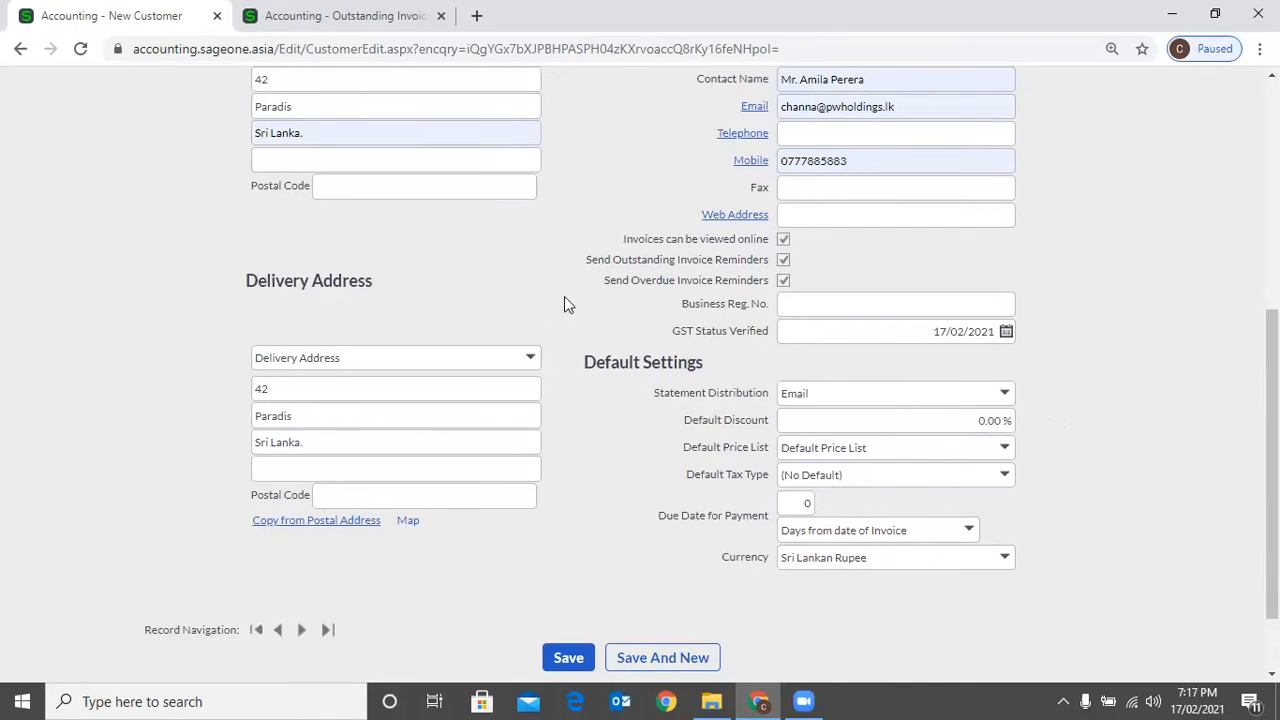
{"action": "left_click", "coordinate": [400, 16]}
{"action": "scroll", "coordinate": [234, 165], "scroll_direction": "up", "scroll_amount": 4}
{"action": "left_click", "coordinate": [219, 129]}
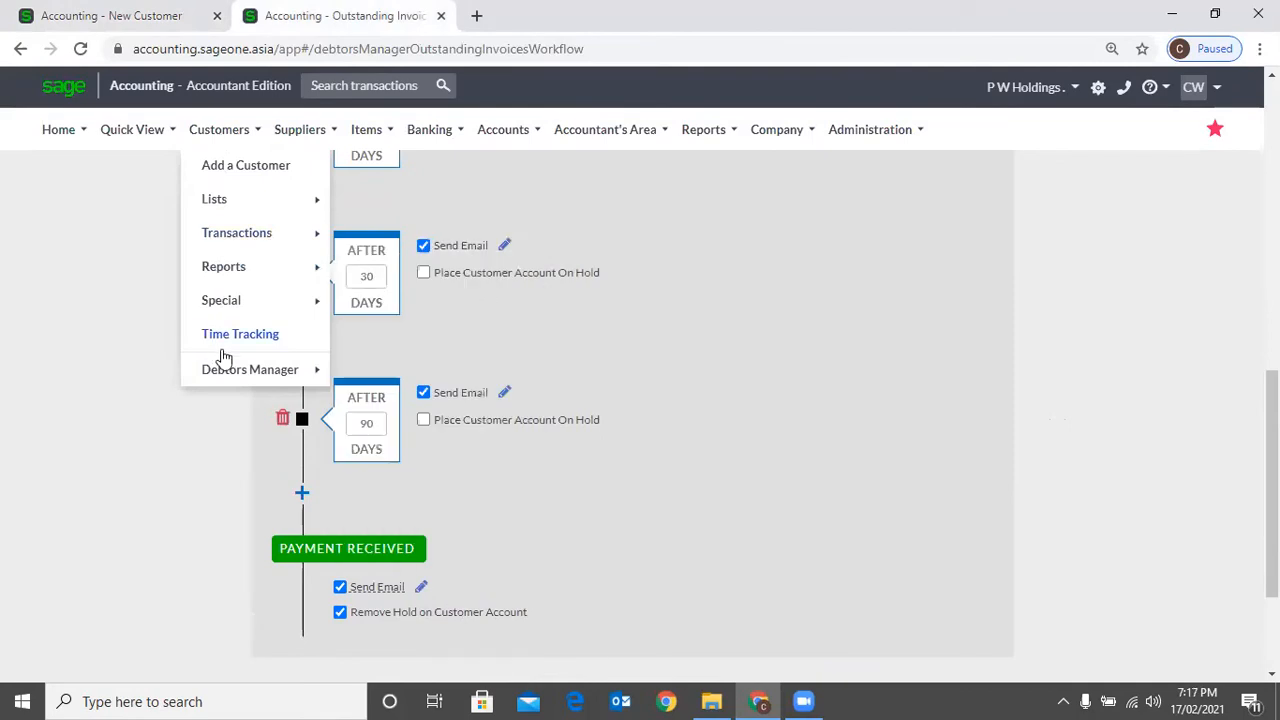
{"action": "left_click", "coordinate": [63, 14]}
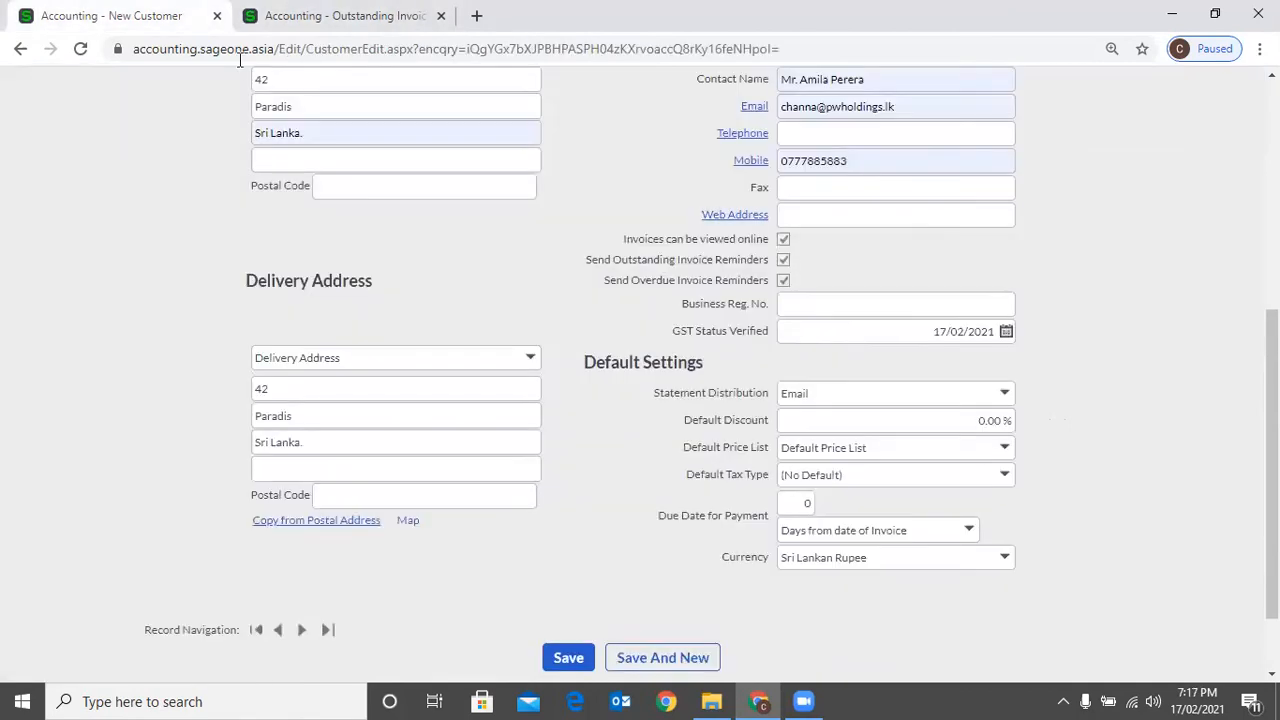
- Review the Statement Distribution choices without changing the Email option, and highlight the contact's e-mail address
{"action": "left_click", "coordinate": [1005, 394]}
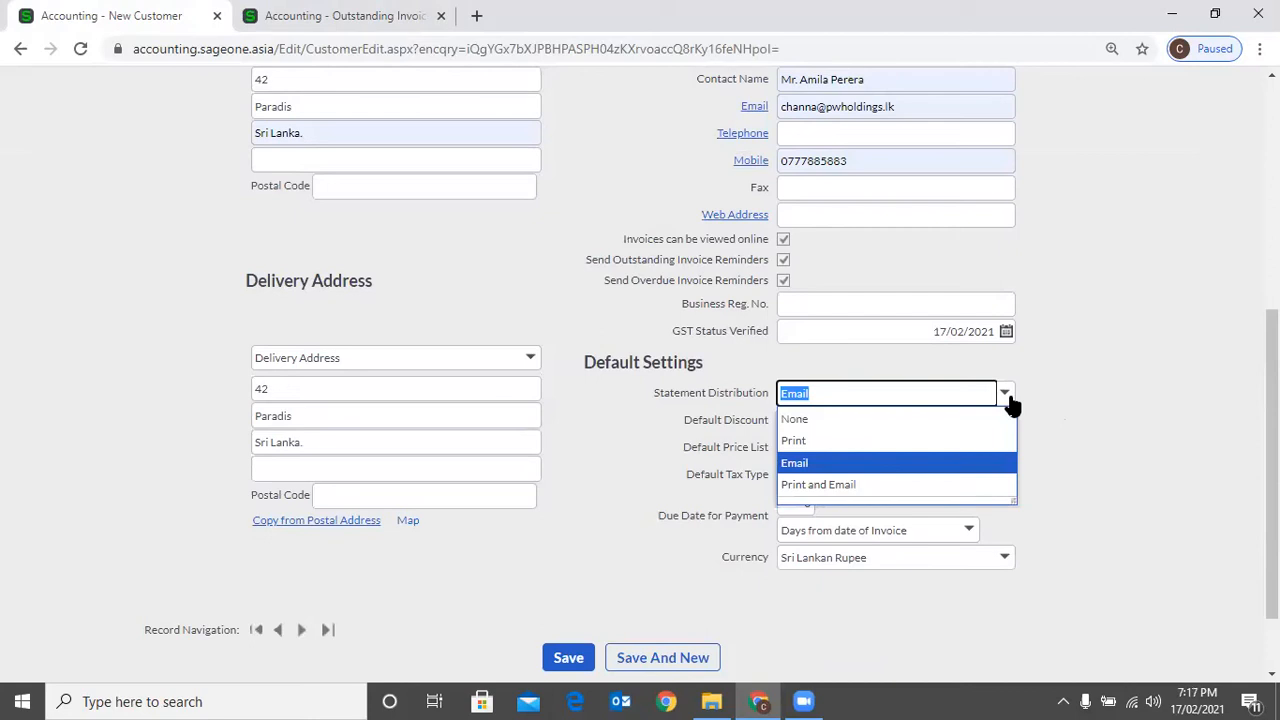
{"action": "key", "text": "Up"}
{"action": "key", "text": "Up"}
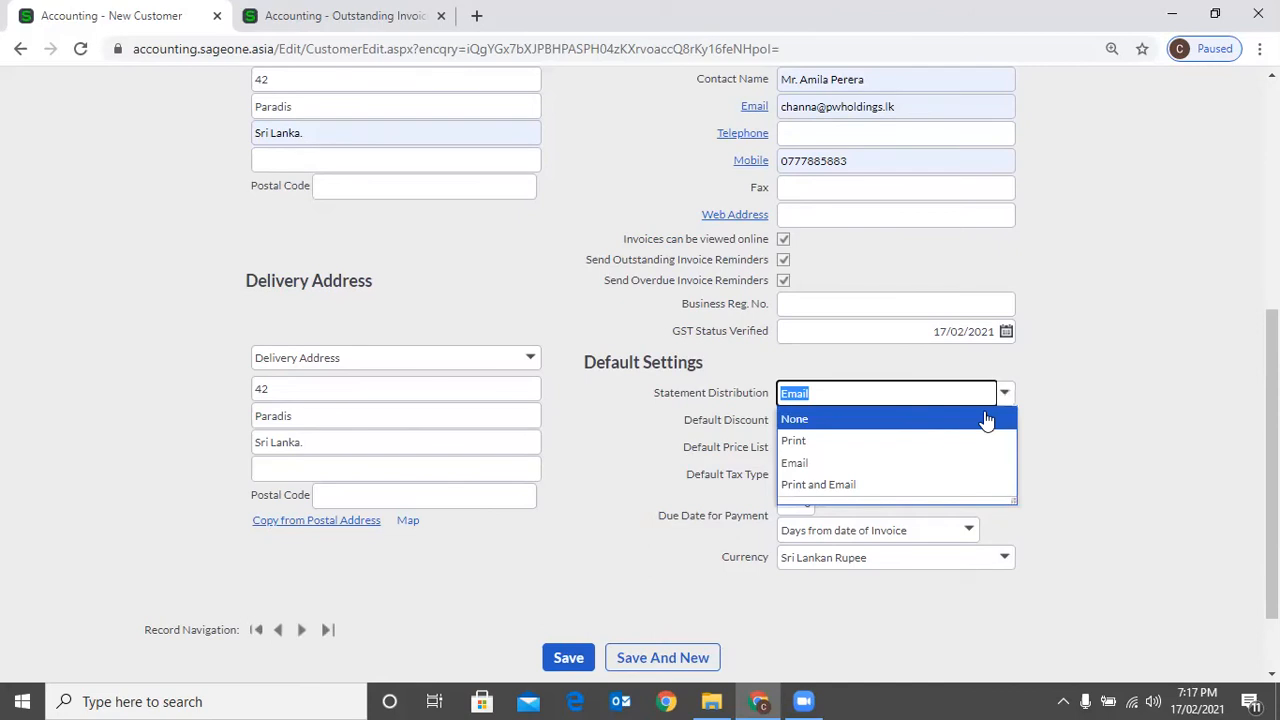
{"action": "scroll", "coordinate": [915, 213], "scroll_direction": "up", "scroll_amount": 1}
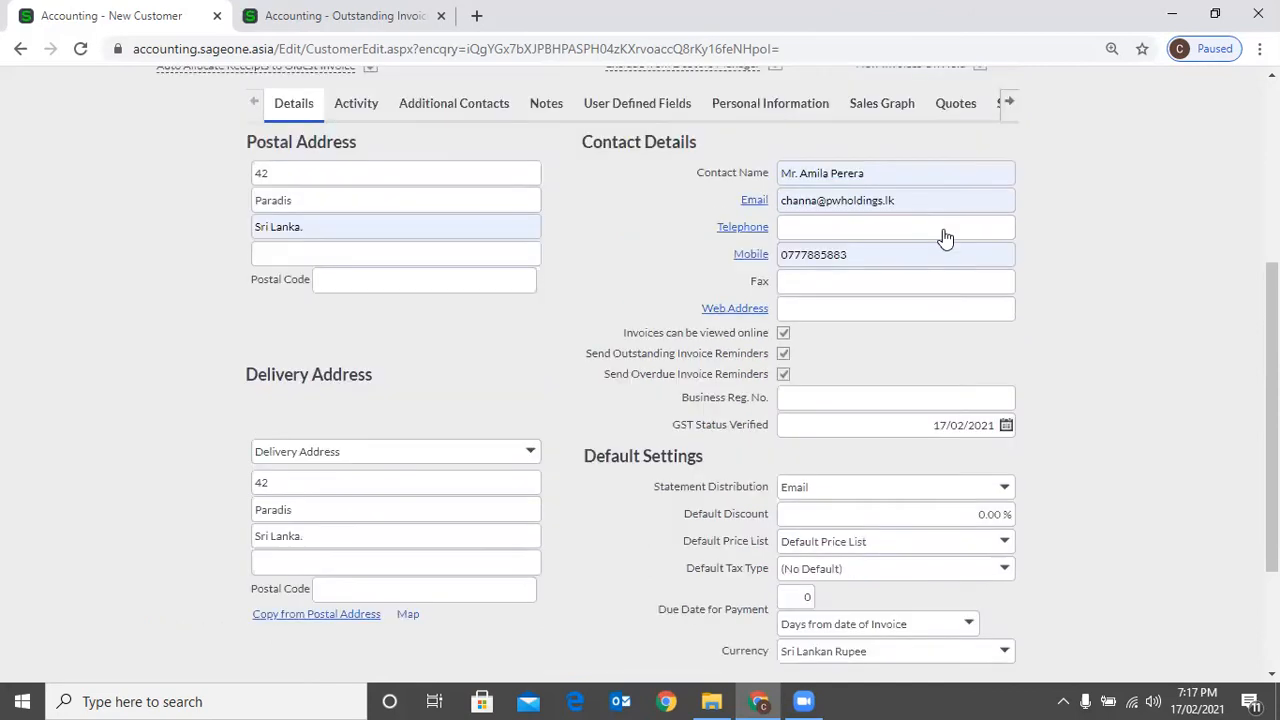
{"action": "left_click", "coordinate": [1127, 278]}
{"action": "triple_click", "coordinate": [945, 210]}
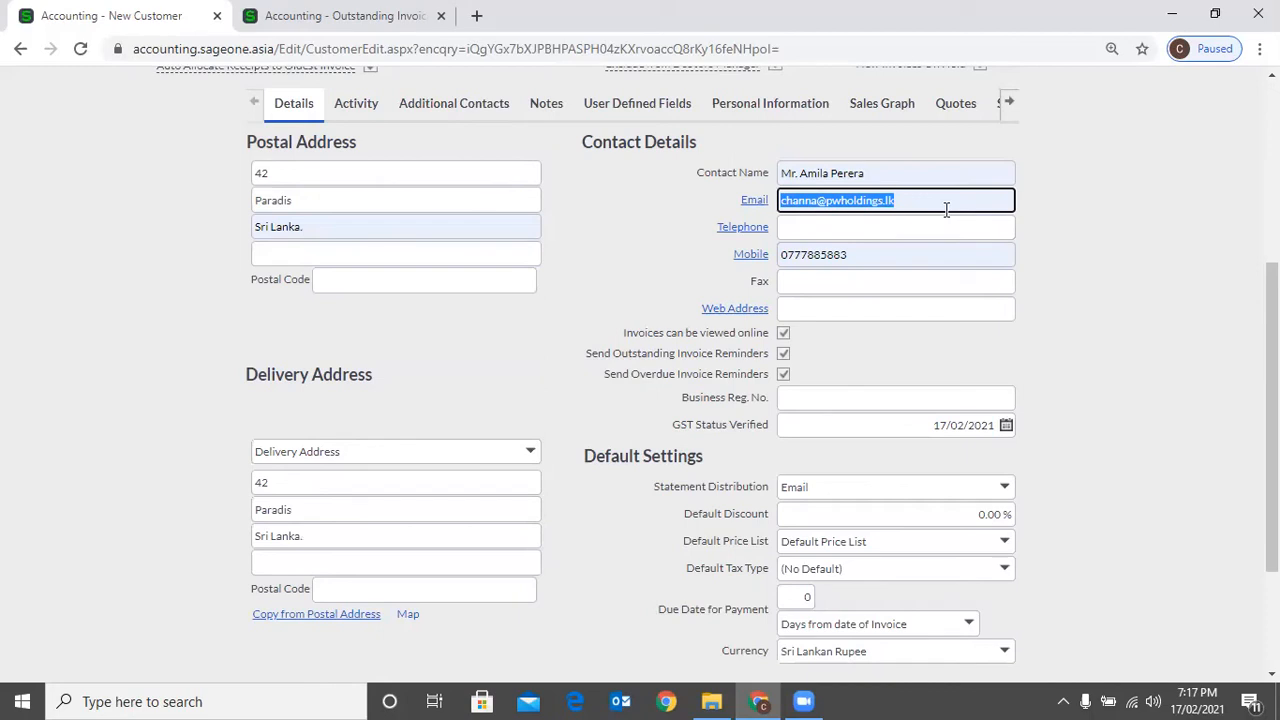
- Review the Statement Distribution choices in the new customer's default settings and set the option to Print
{"action": "left_click", "coordinate": [1004, 488]}
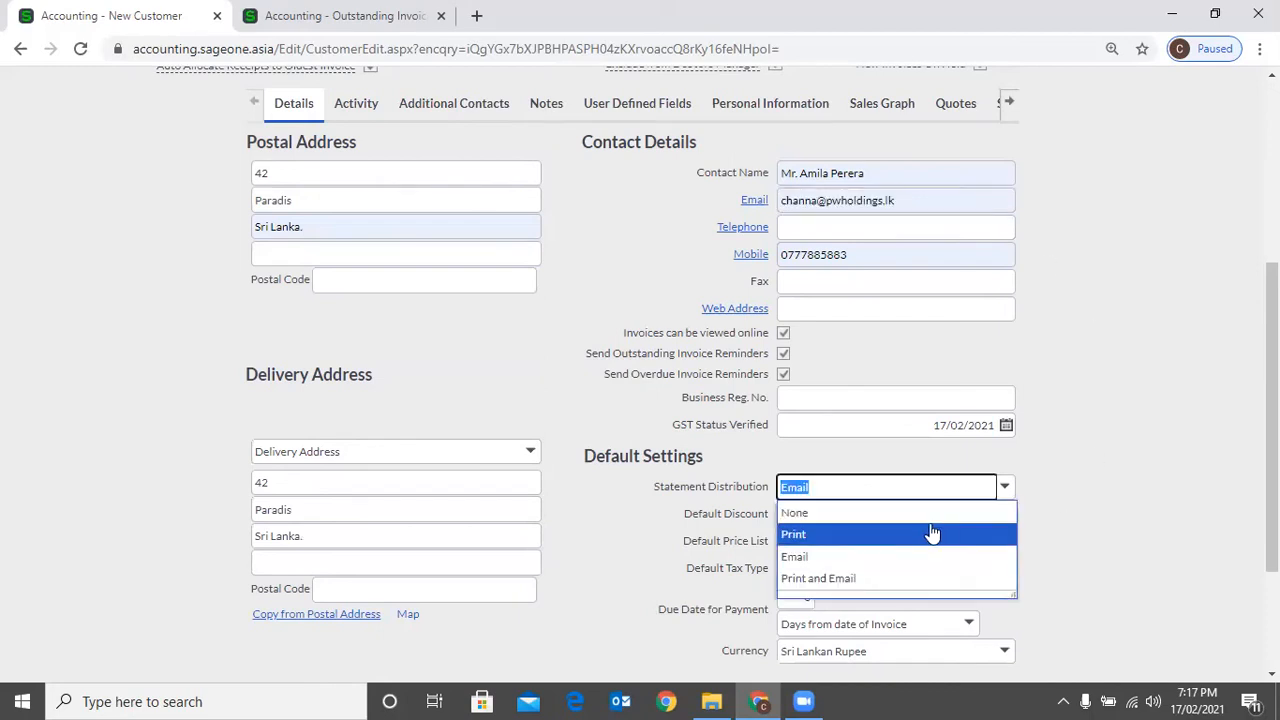
{"action": "left_click", "coordinate": [1083, 492]}
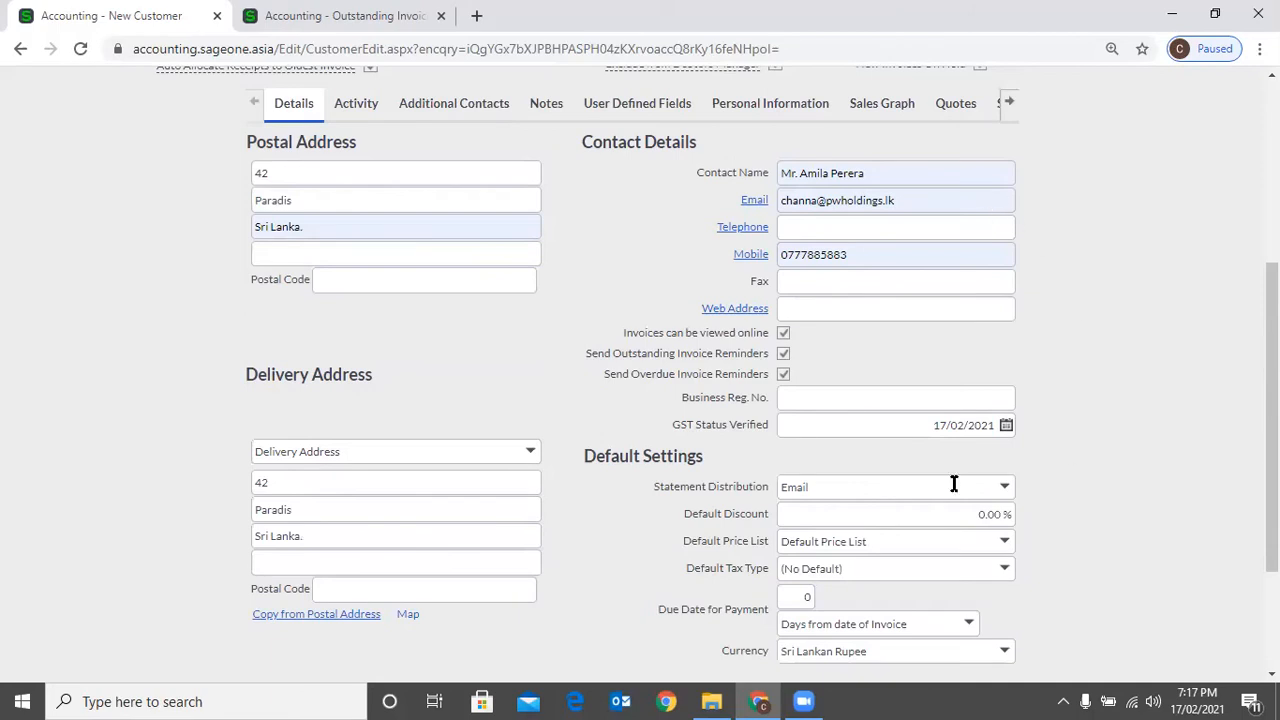
{"action": "left_click", "coordinate": [948, 487]}
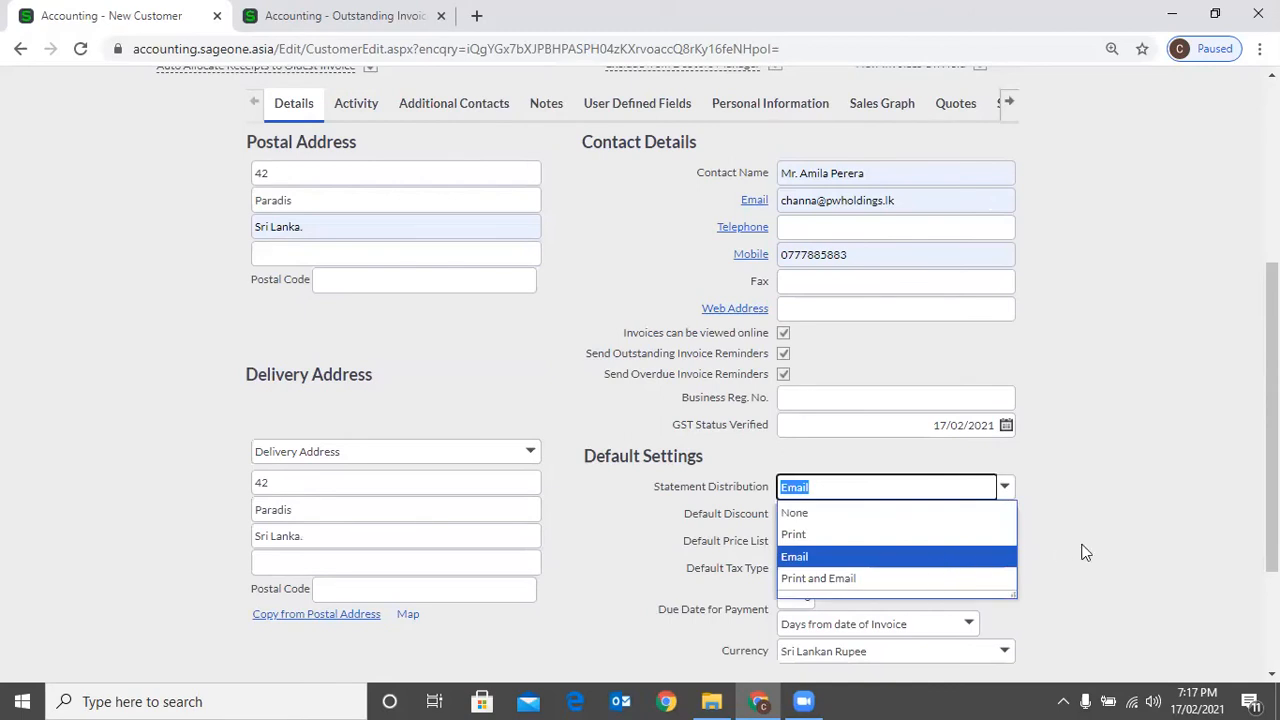
{"action": "key", "text": "Down"}
{"action": "left_click", "coordinate": [1033, 413]}
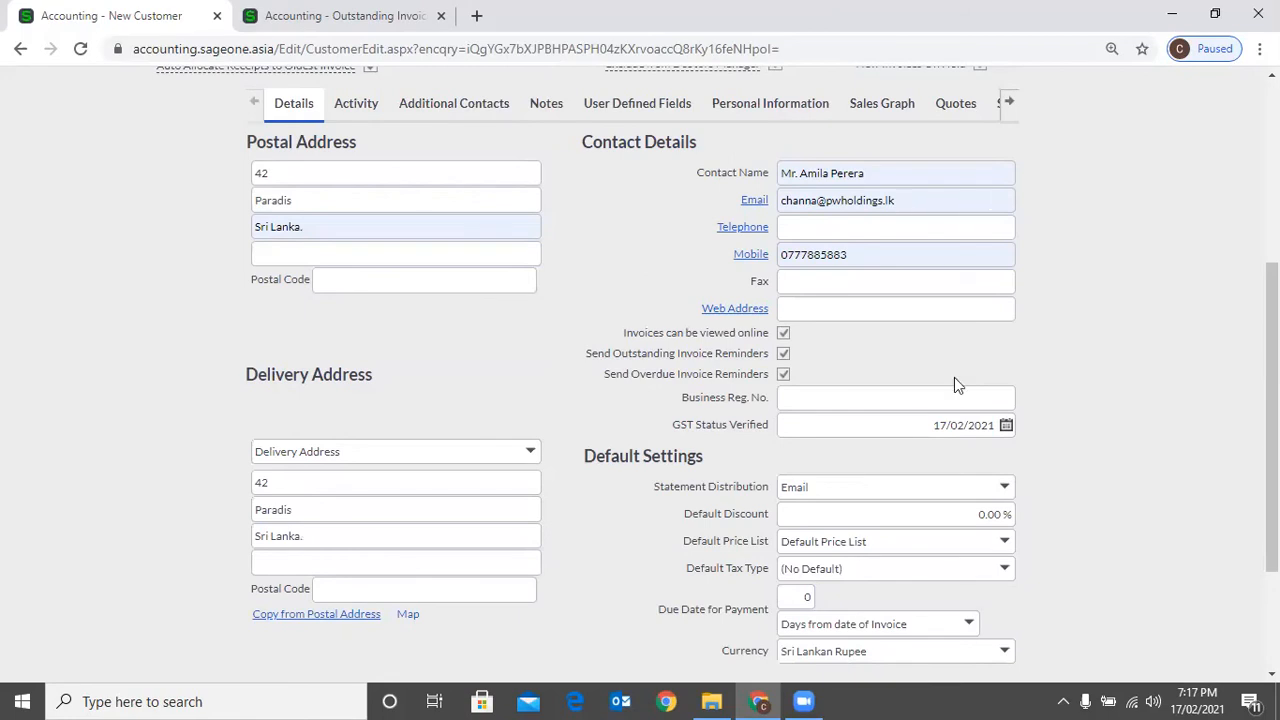
{"action": "left_click", "coordinate": [1004, 488]}
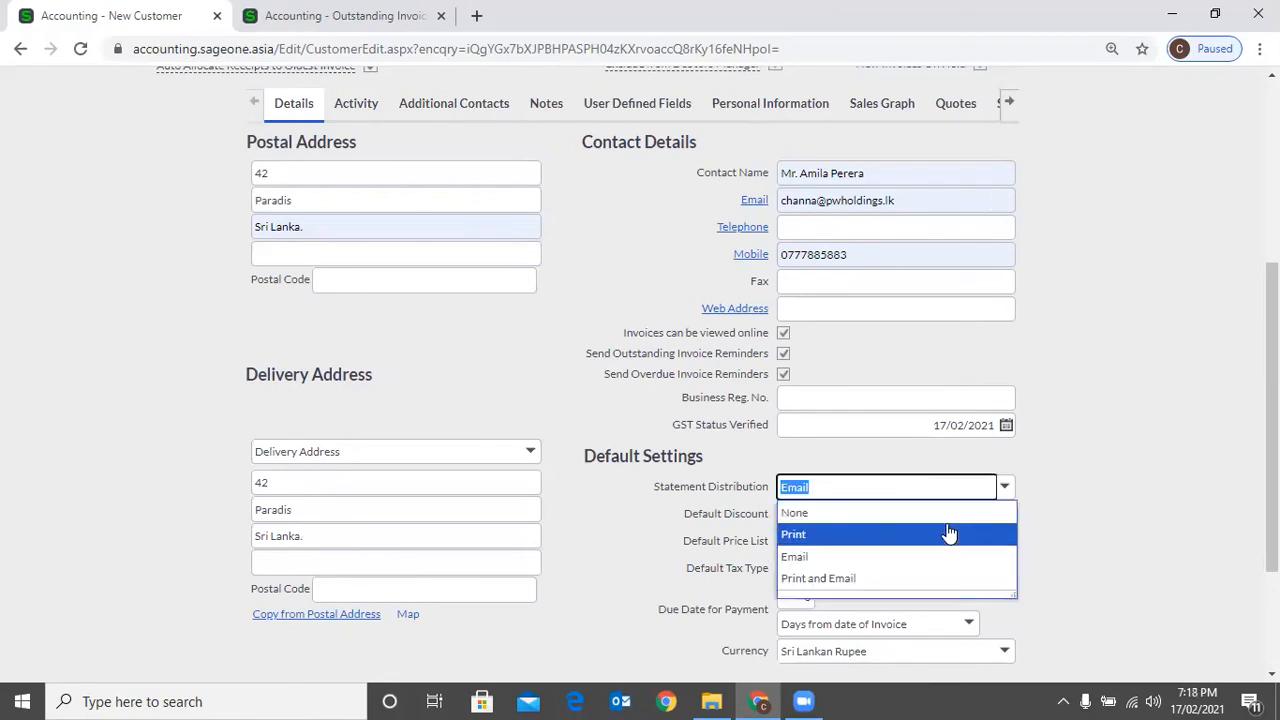
{"action": "left_click", "coordinate": [949, 533]}
{"action": "left_click", "coordinate": [1121, 502]}
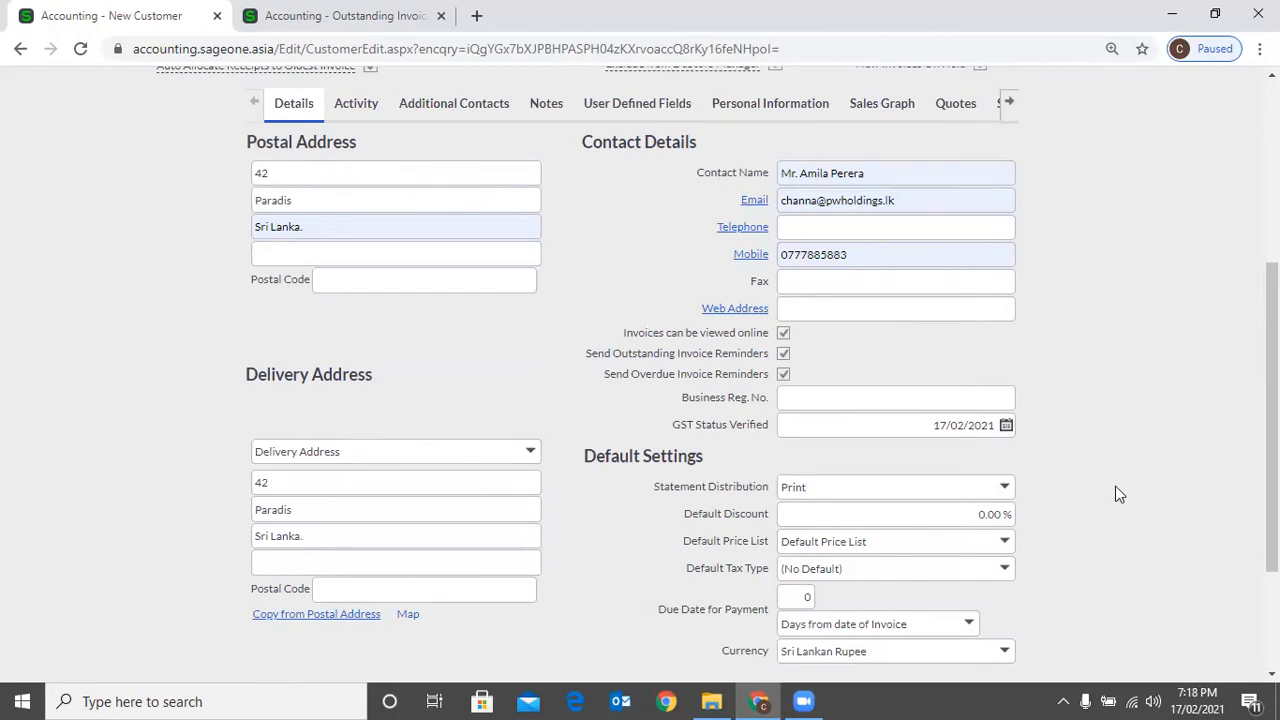
- Examine the Default Discount field in the new customer's default settings
{"action": "scroll", "coordinate": [1117, 490], "scroll_direction": "down", "scroll_amount": 1}
{"action": "scroll", "coordinate": [1116, 494], "scroll_direction": "down", "scroll_amount": 3}
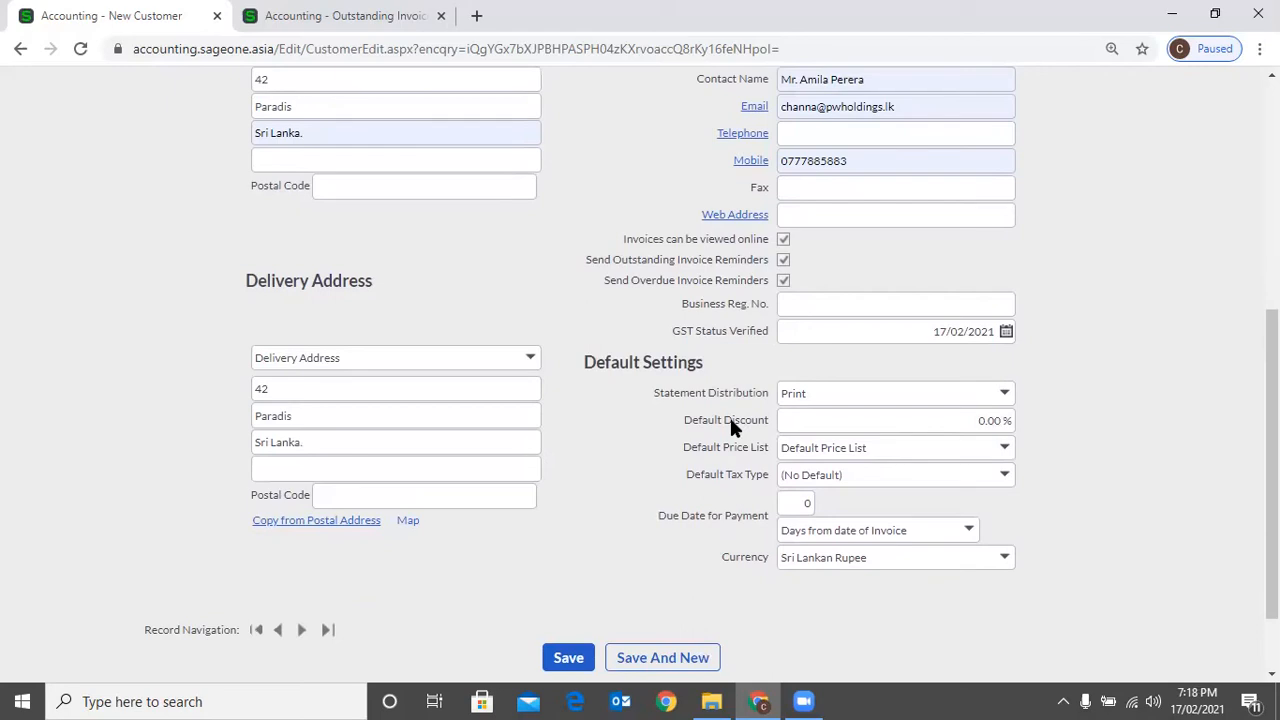
{"action": "left_click", "coordinate": [817, 414]}
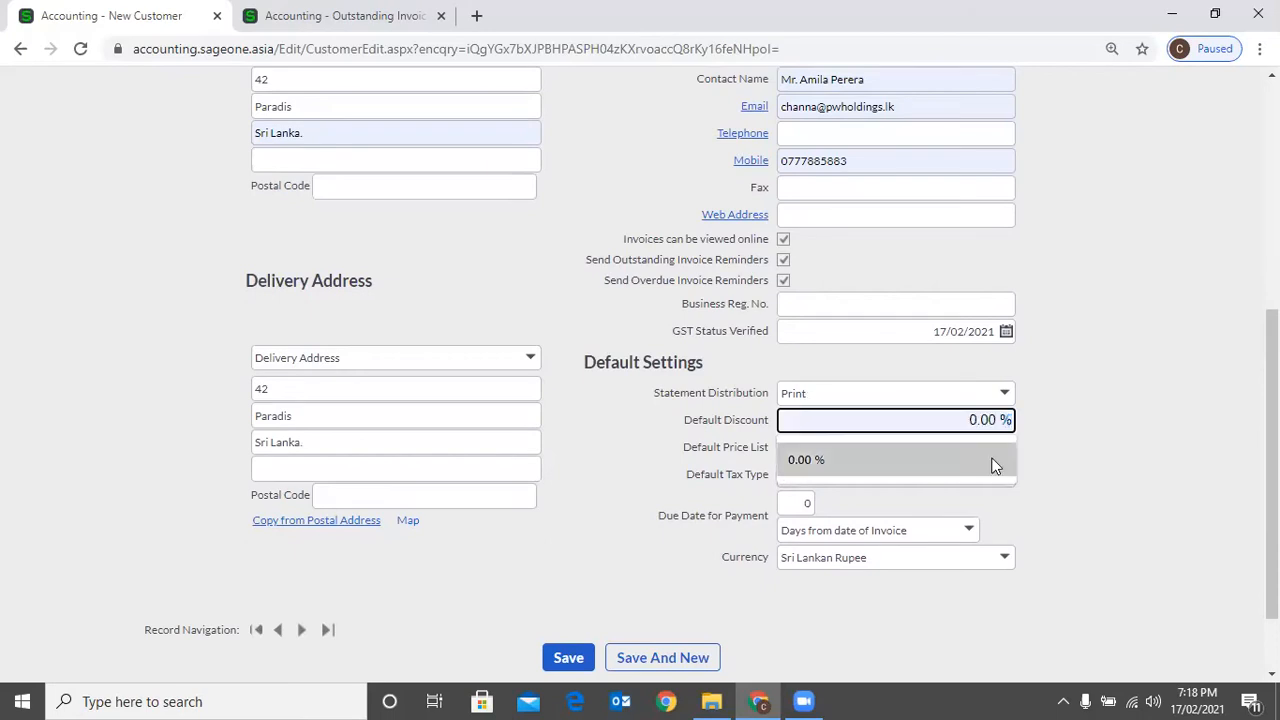
{"action": "left_click", "coordinate": [962, 444]}
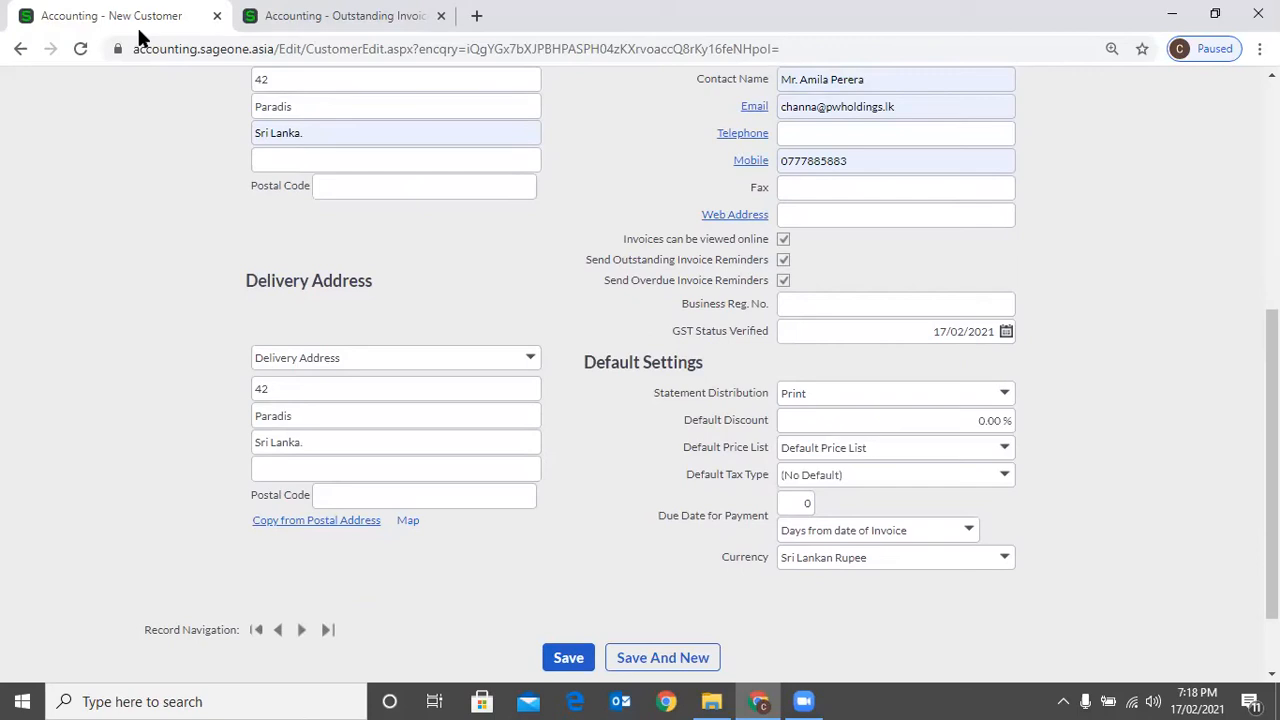
- Open a customer invoice page and, in a separate tab, search the List of Customers for P W and open P W Holdings
{"action": "left_click", "coordinate": [335, 15]}
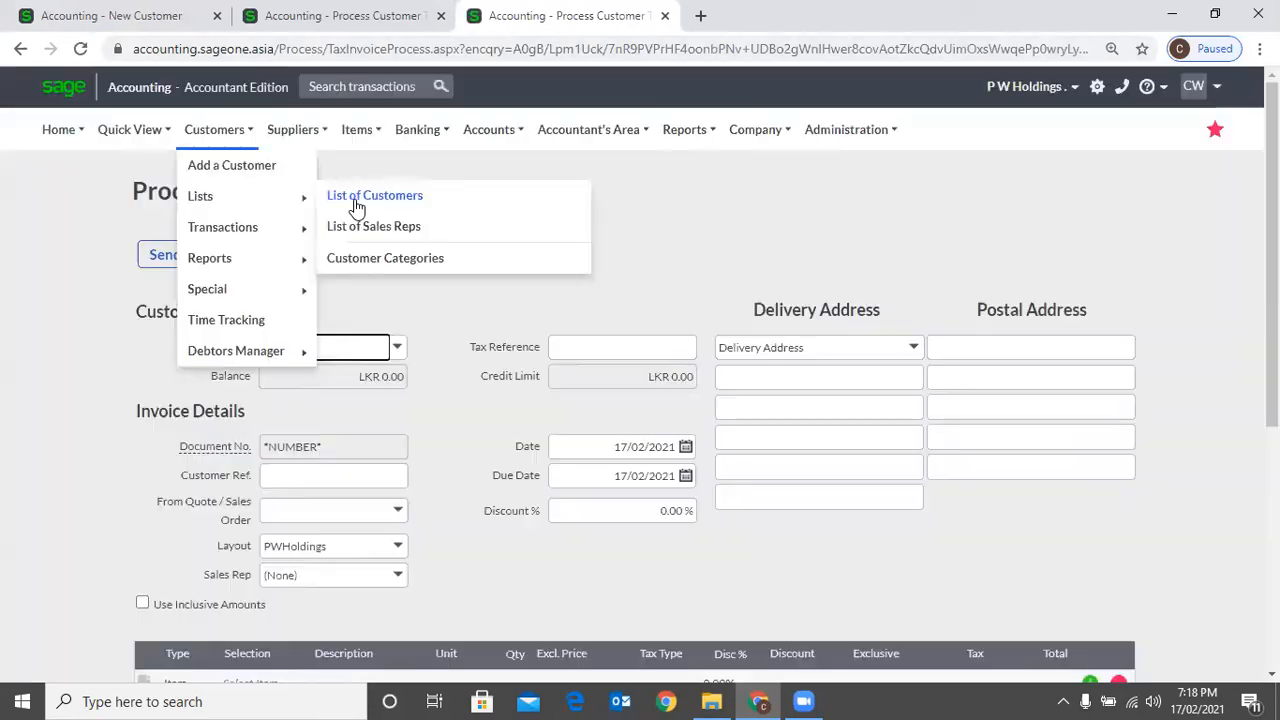
{"action": "left_click", "coordinate": [354, 206]}
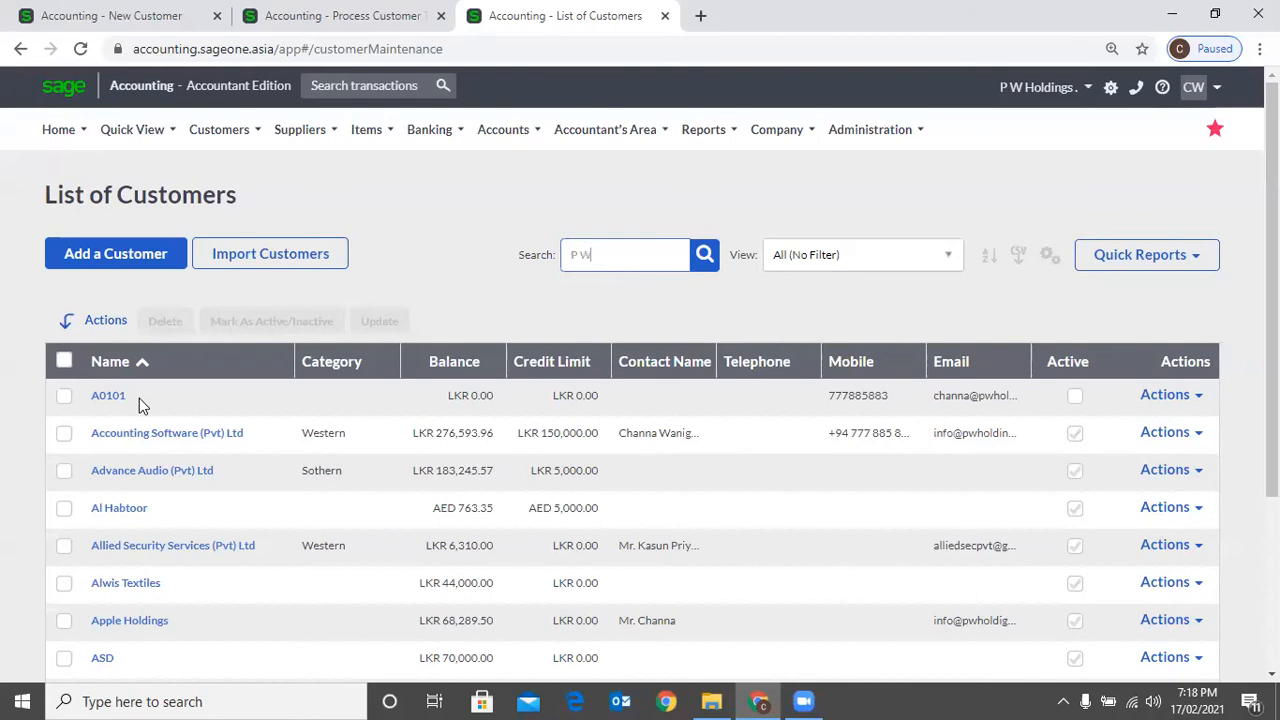
{"action": "left_click", "coordinate": [704, 254]}
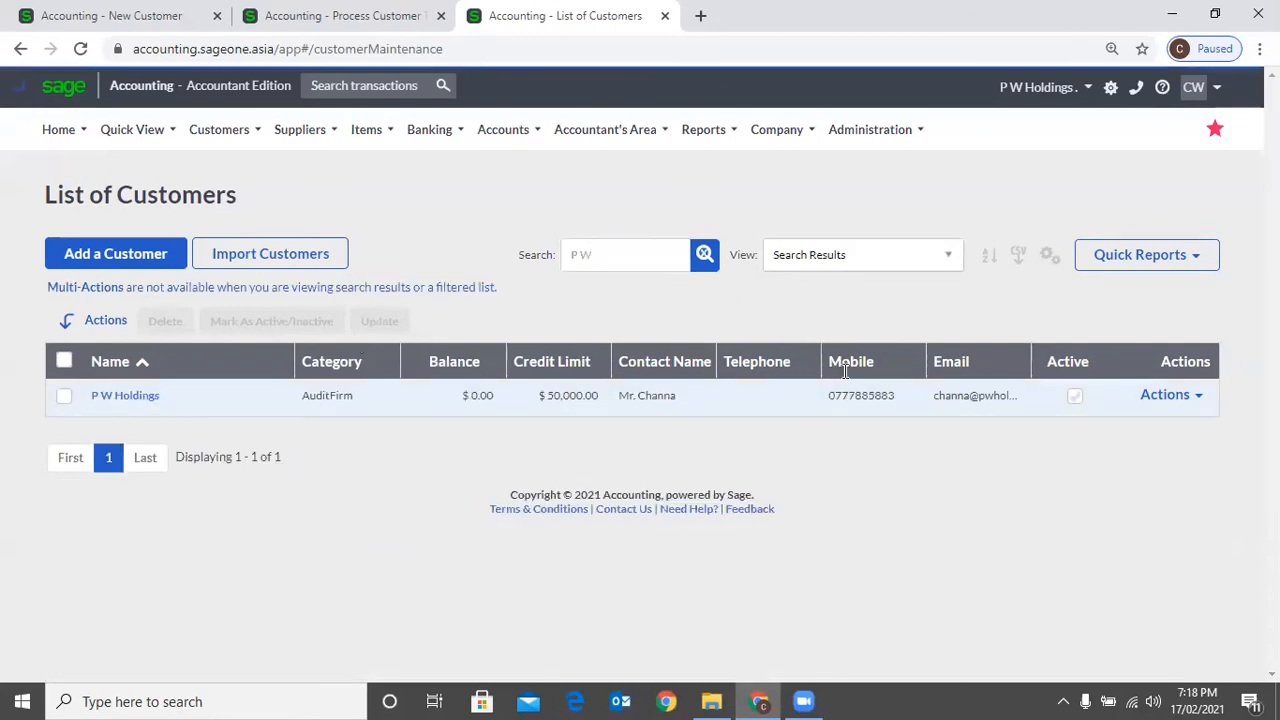
{"action": "left_click", "coordinate": [125, 396]}
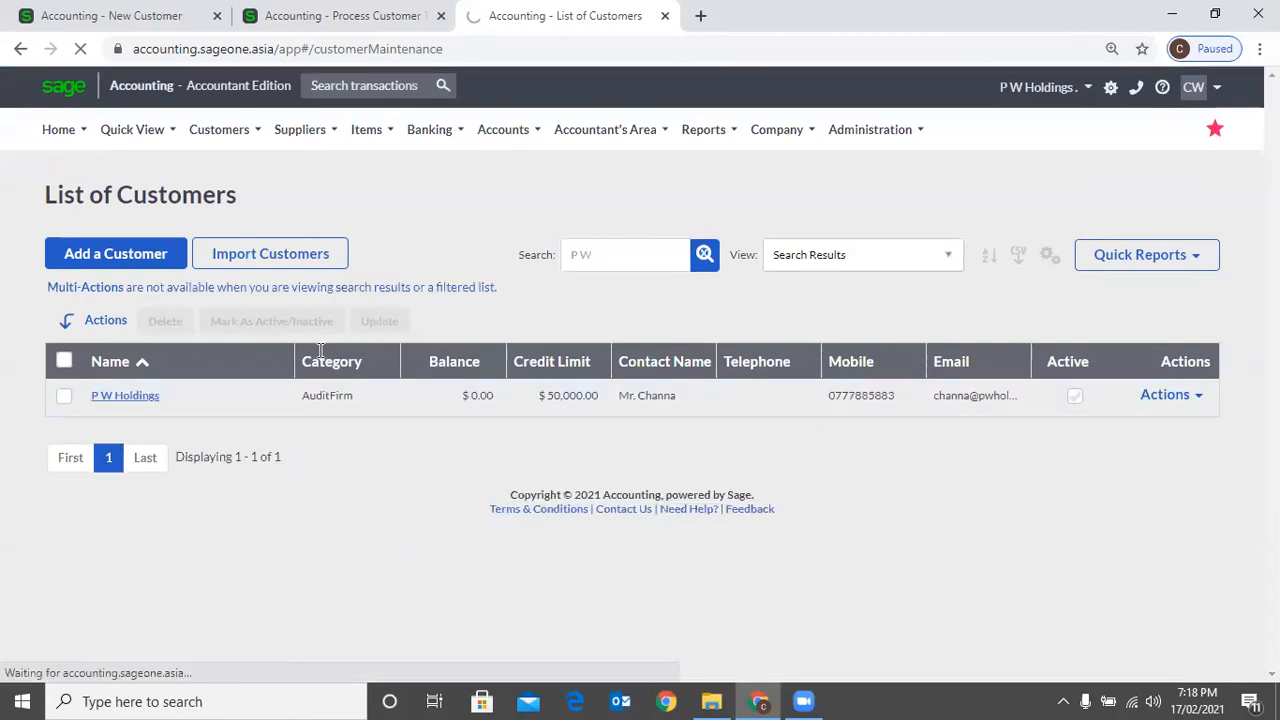
- Return to the Process Customer Invoice page and select P W Holdings as the customer
{"action": "key", "text": "ctrl+shift+Tab"}
{"action": "type", "text": "p"}
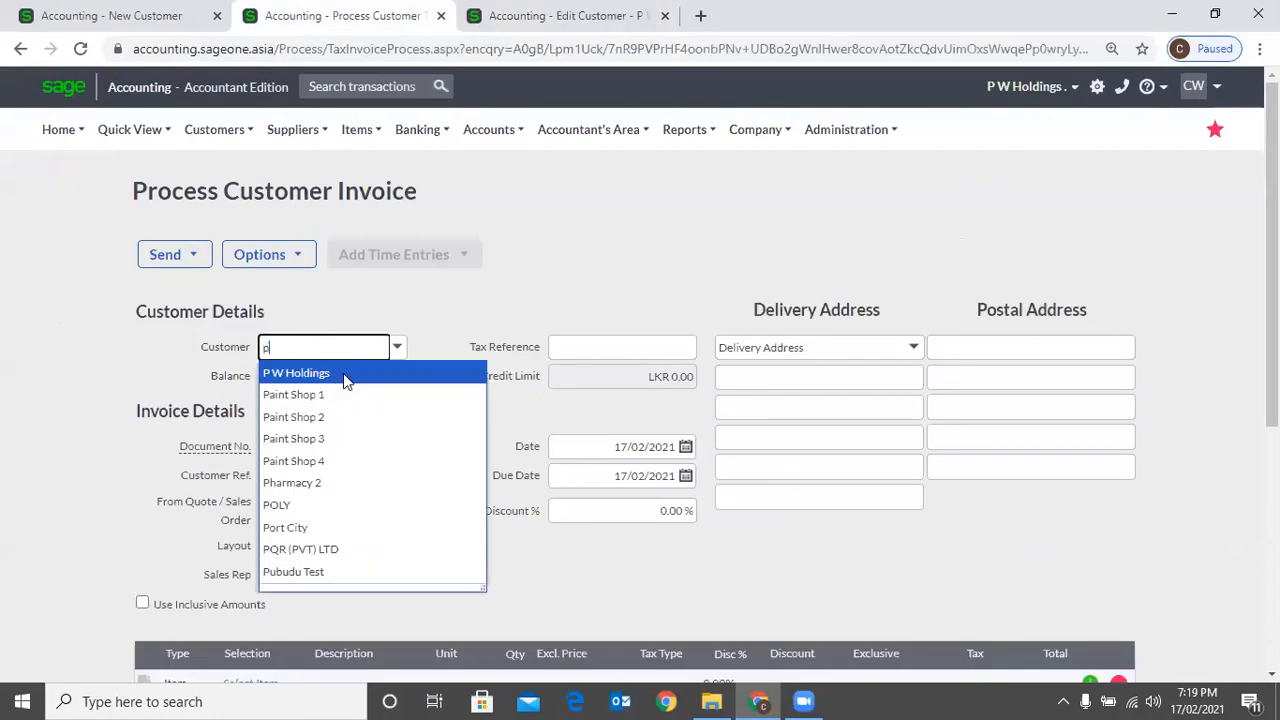
{"action": "left_click", "coordinate": [518, 284]}
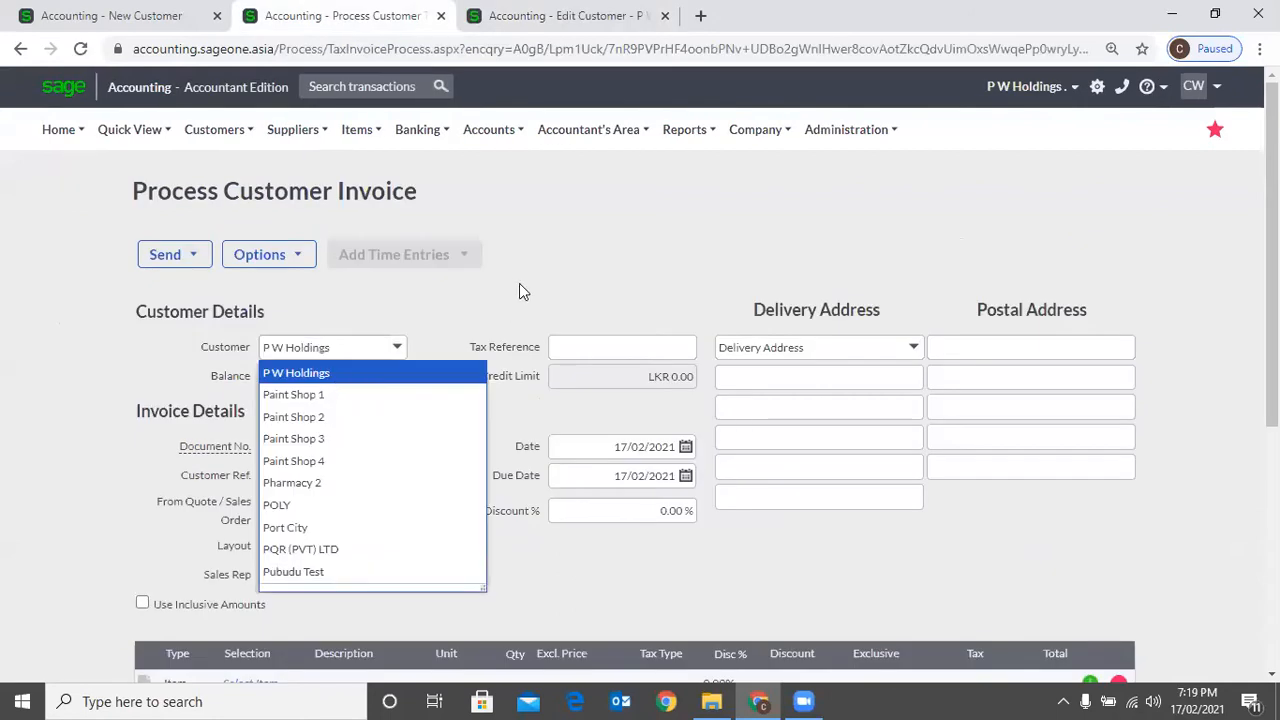
{"action": "left_click", "coordinate": [519, 283]}
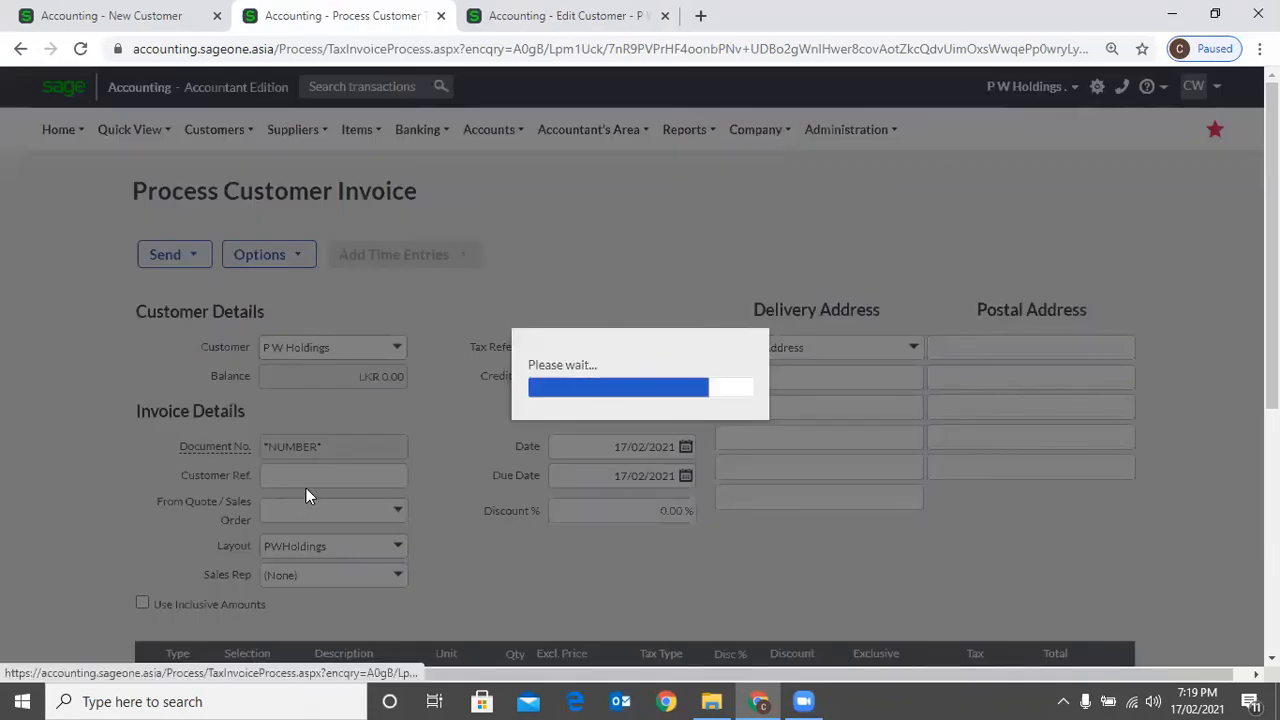
- Add item ASD to the first invoice line and review the customer defaults applied to the invoice
{"action": "scroll", "coordinate": [333, 430], "scroll_direction": "down", "scroll_amount": 5}
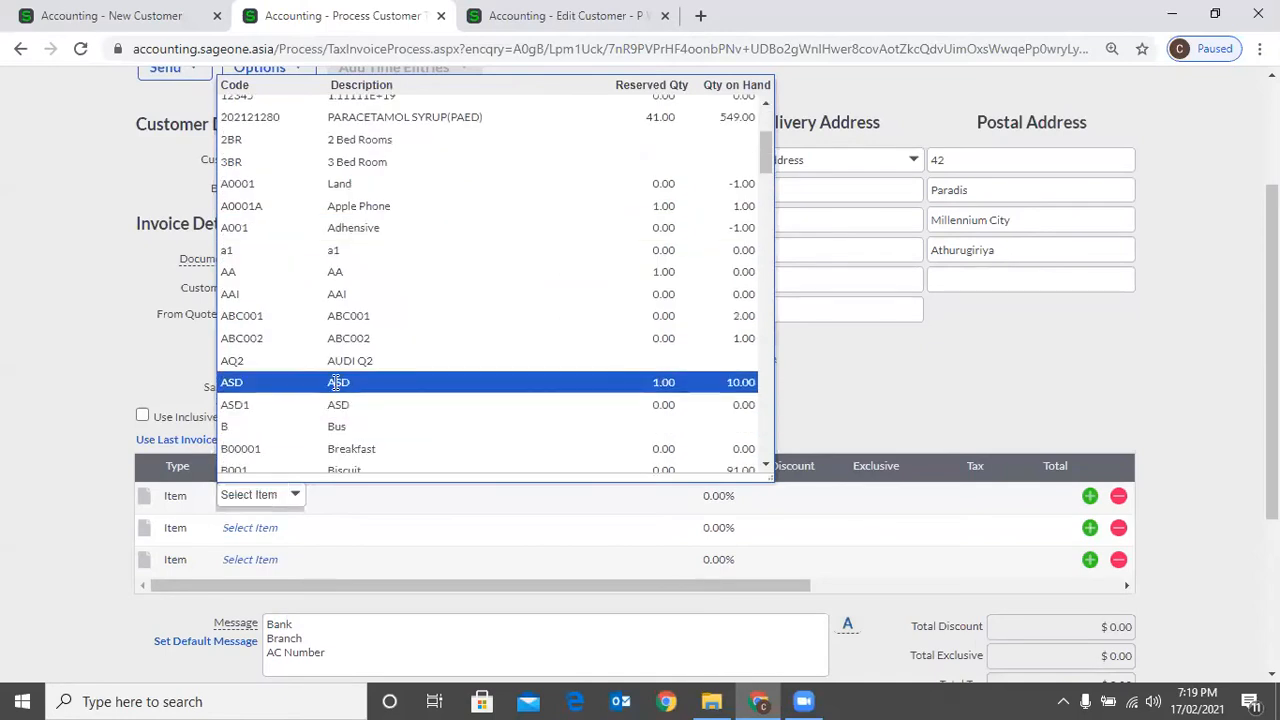
{"action": "left_click", "coordinate": [336, 388]}
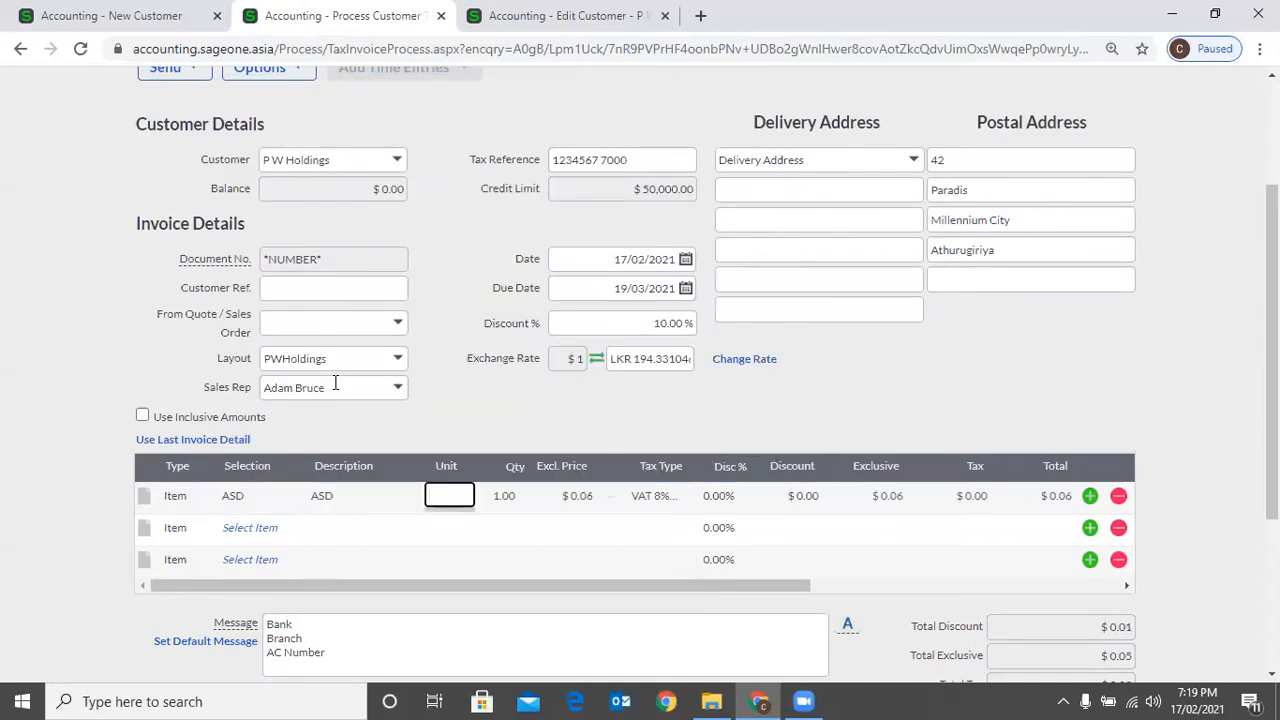
{"action": "key", "text": "Tab"}
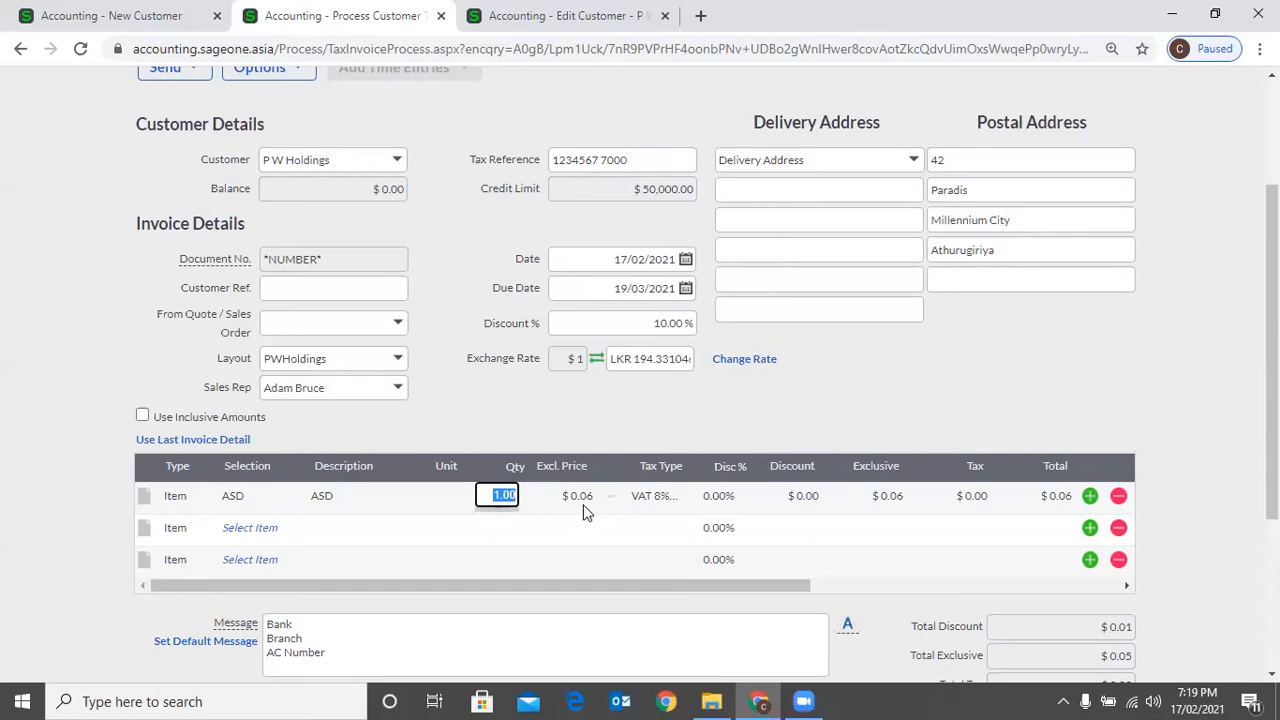
{"action": "left_click", "coordinate": [603, 424]}
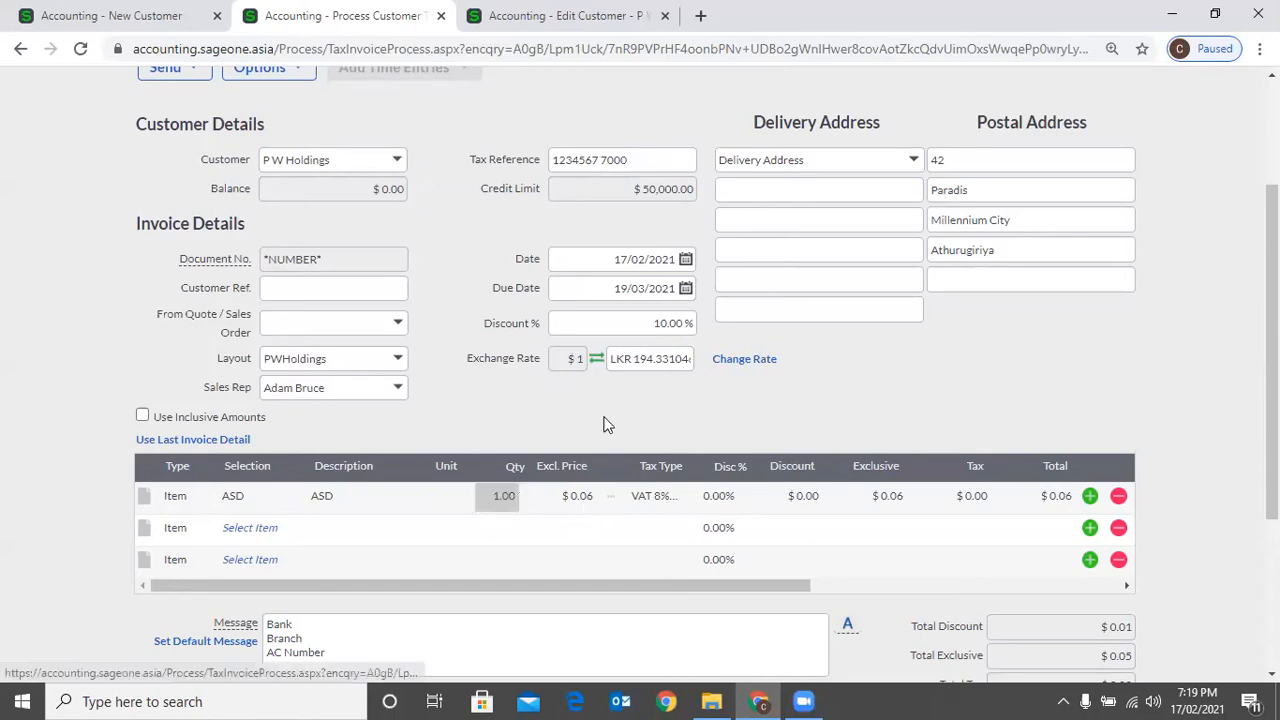
{"action": "scroll", "coordinate": [553, 398], "scroll_direction": "up", "scroll_amount": 1}
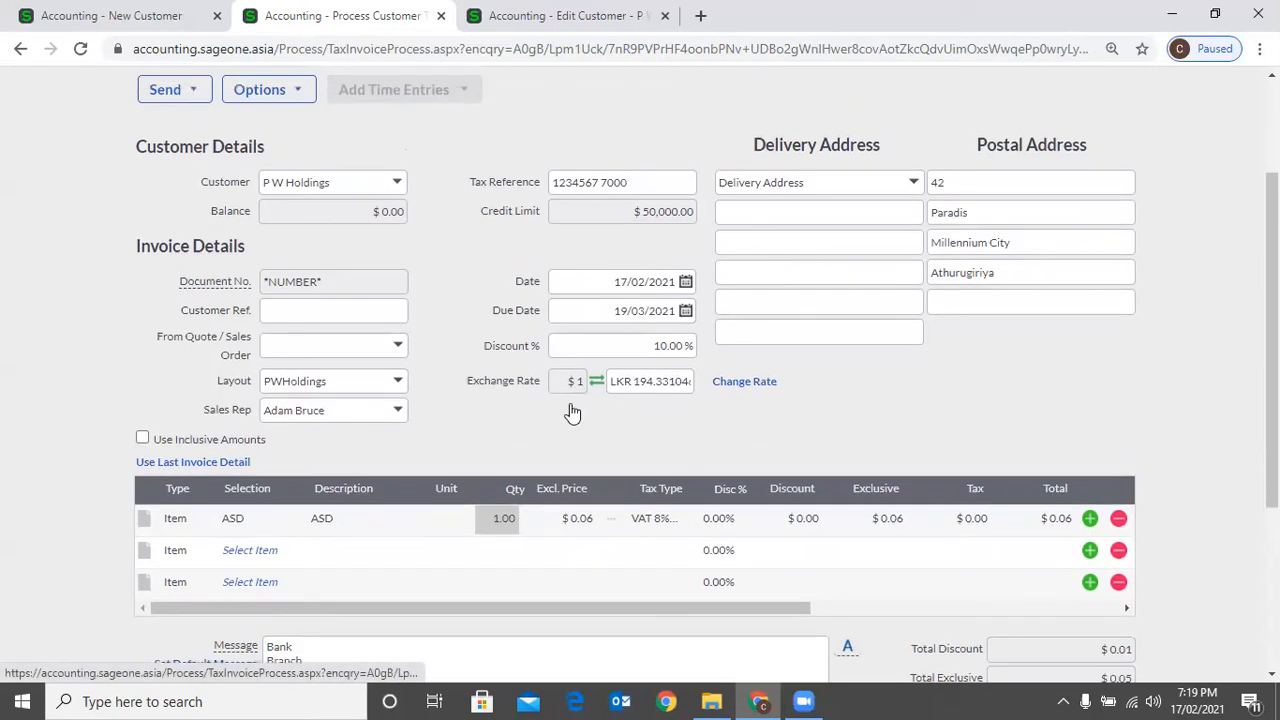
{"action": "scroll", "coordinate": [685, 400], "scroll_direction": "up", "scroll_amount": 3}
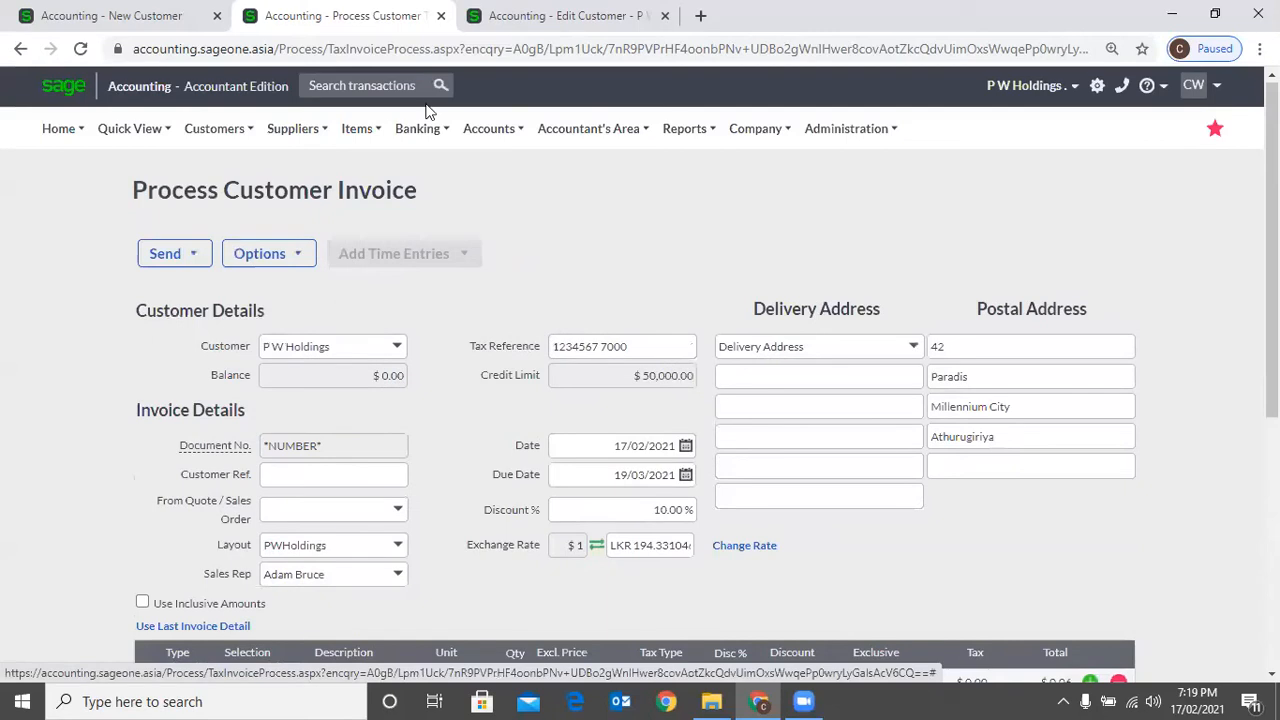
- Change the invoice customer to Accounting Software (Pvt) Ltd and the first line's item to 202121280, the paracetamol syrup
{"action": "type", "text": "Accounting Software (Pv"}
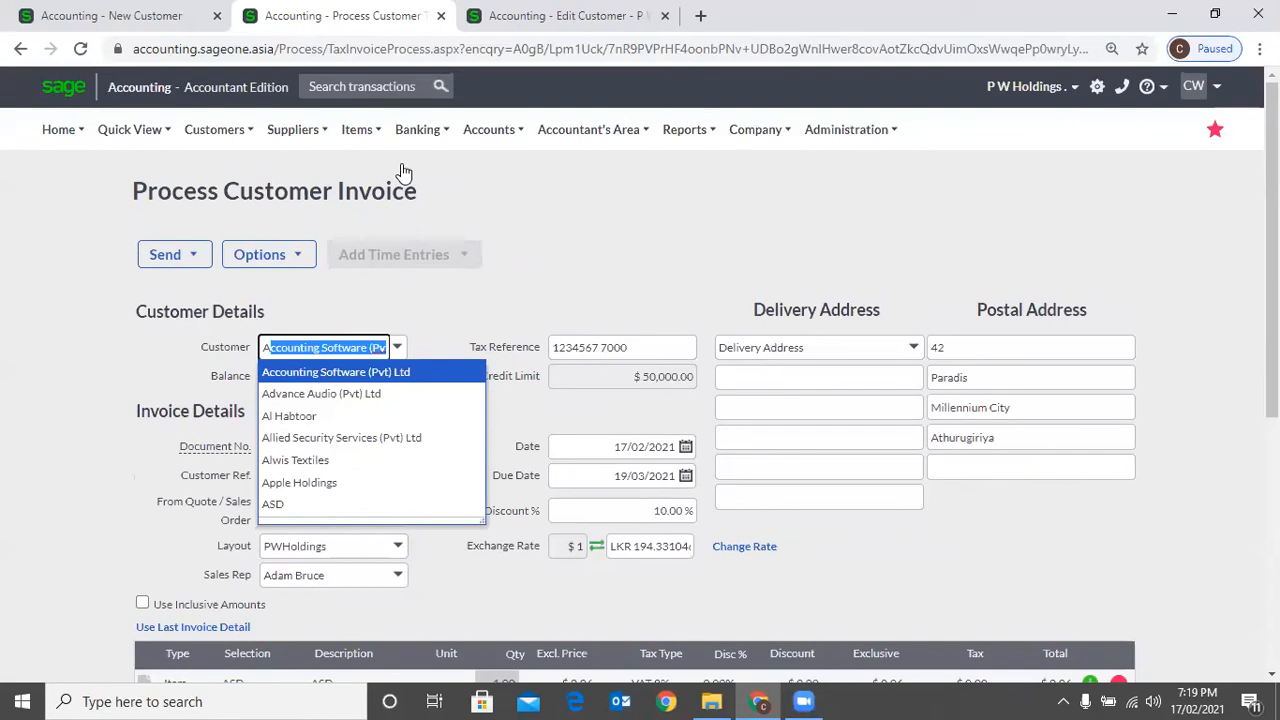
{"action": "scroll", "coordinate": [404, 172], "scroll_direction": "down", "scroll_amount": 5}
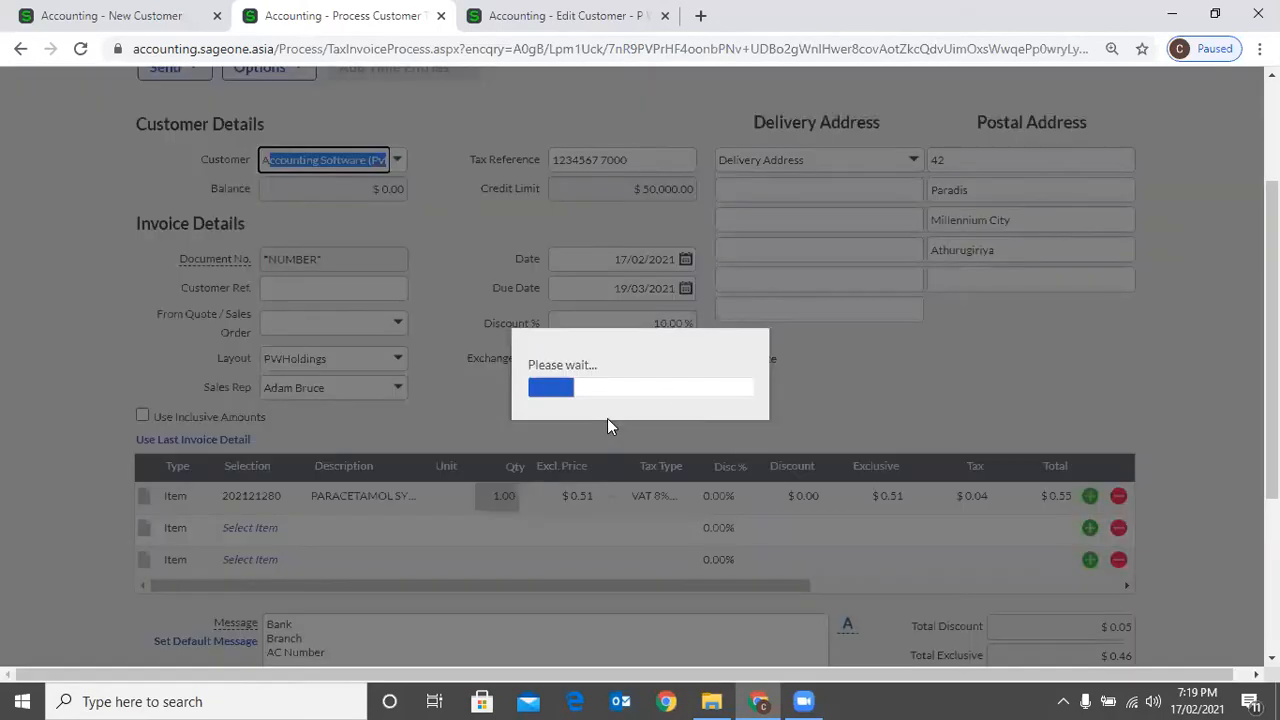
{"action": "key", "text": "Return"}
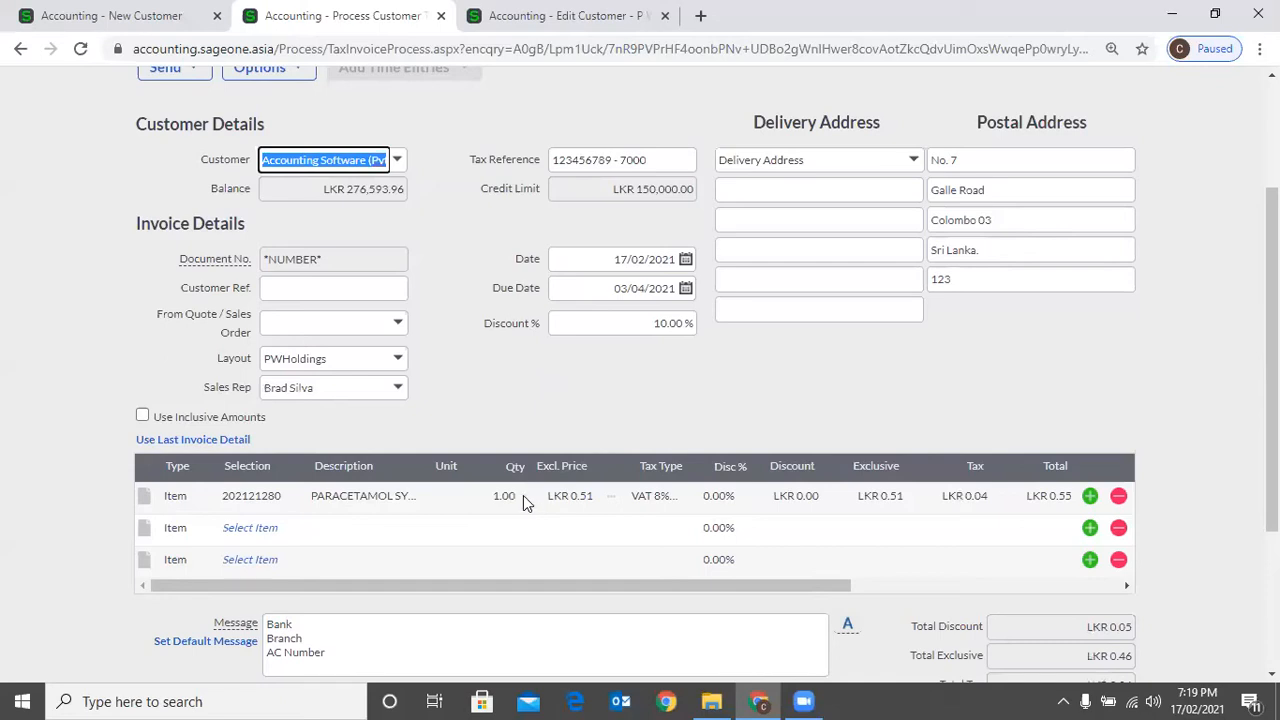
- Set the paracetamol line's exclusive price to LKR 100.00 and check the discount and total amounts
{"action": "left_click", "coordinate": [523, 500]}
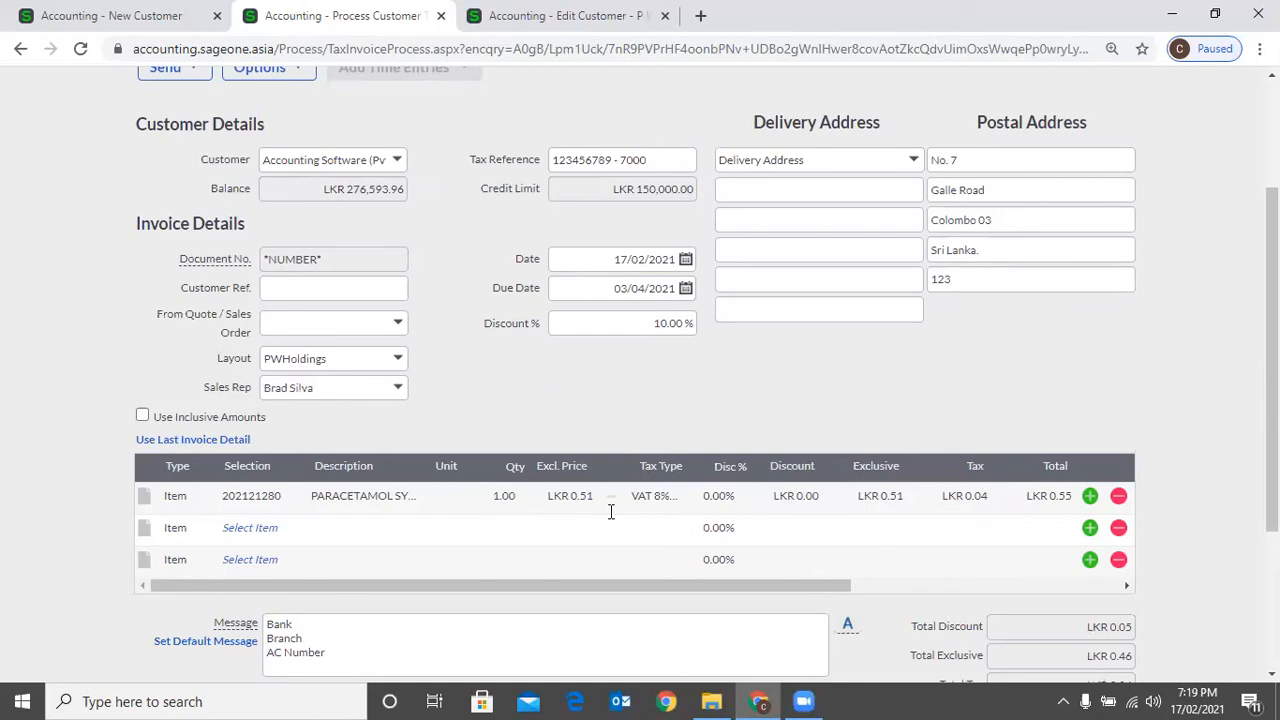
{"action": "type", "text": "100"}
{"action": "key", "text": "Tab"}
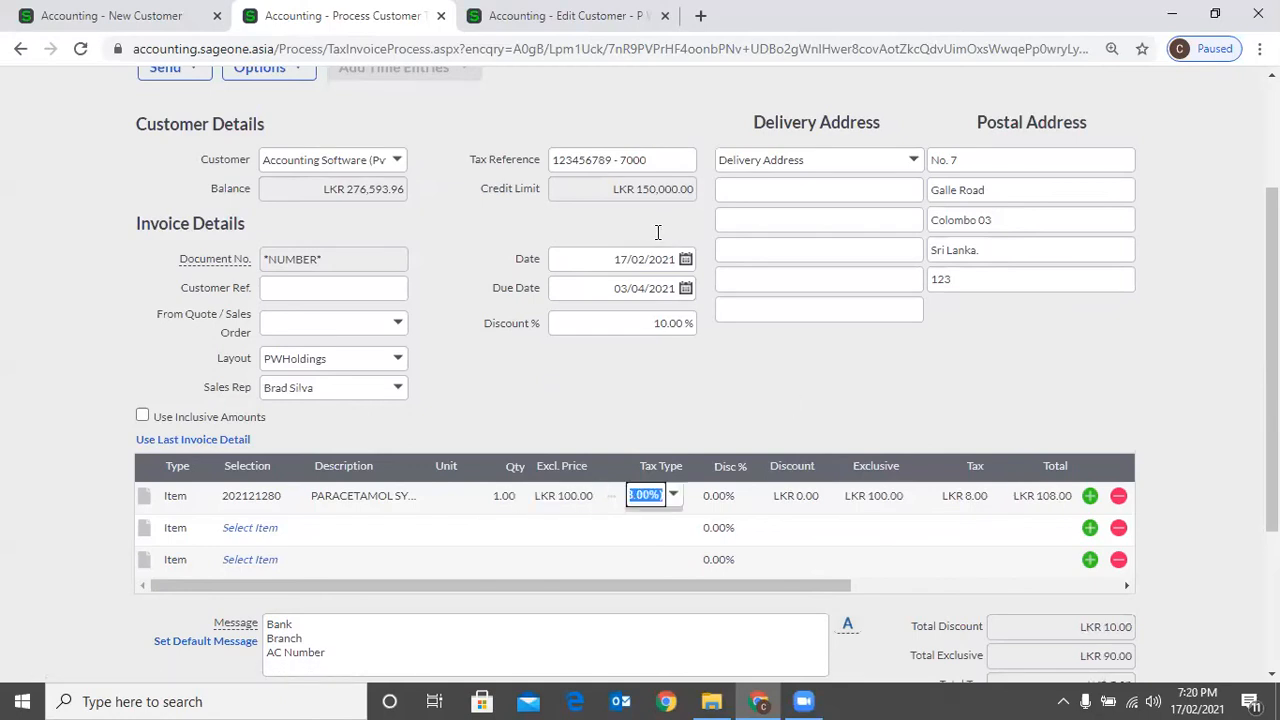
{"action": "key", "text": "Tab"}
{"action": "scroll", "coordinate": [1100, 540], "scroll_direction": "down", "scroll_amount": 1}
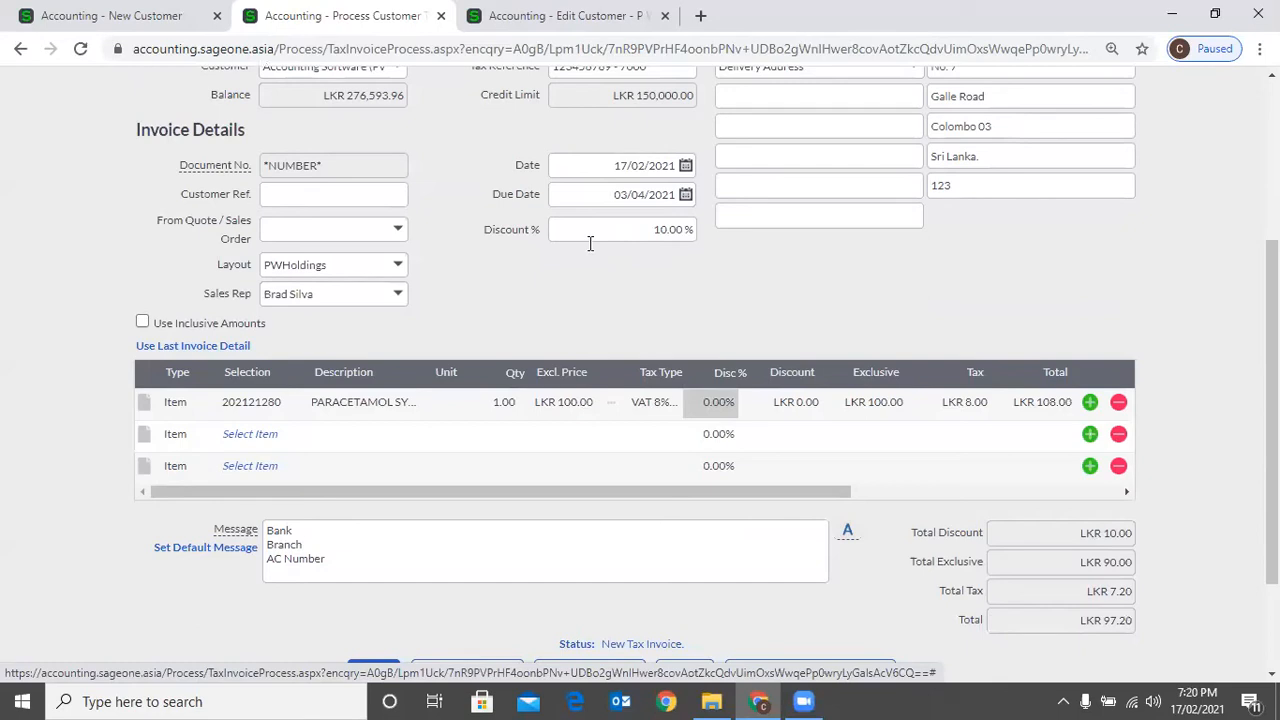
- Switch the invoice customer back to P W Holdings and review the discount, exchange rate and totals
{"action": "scroll", "coordinate": [402, 287], "scroll_direction": "up", "scroll_amount": 2}
{"action": "left_click", "coordinate": [398, 255]}
{"action": "type", "text": "P W Holdings"}
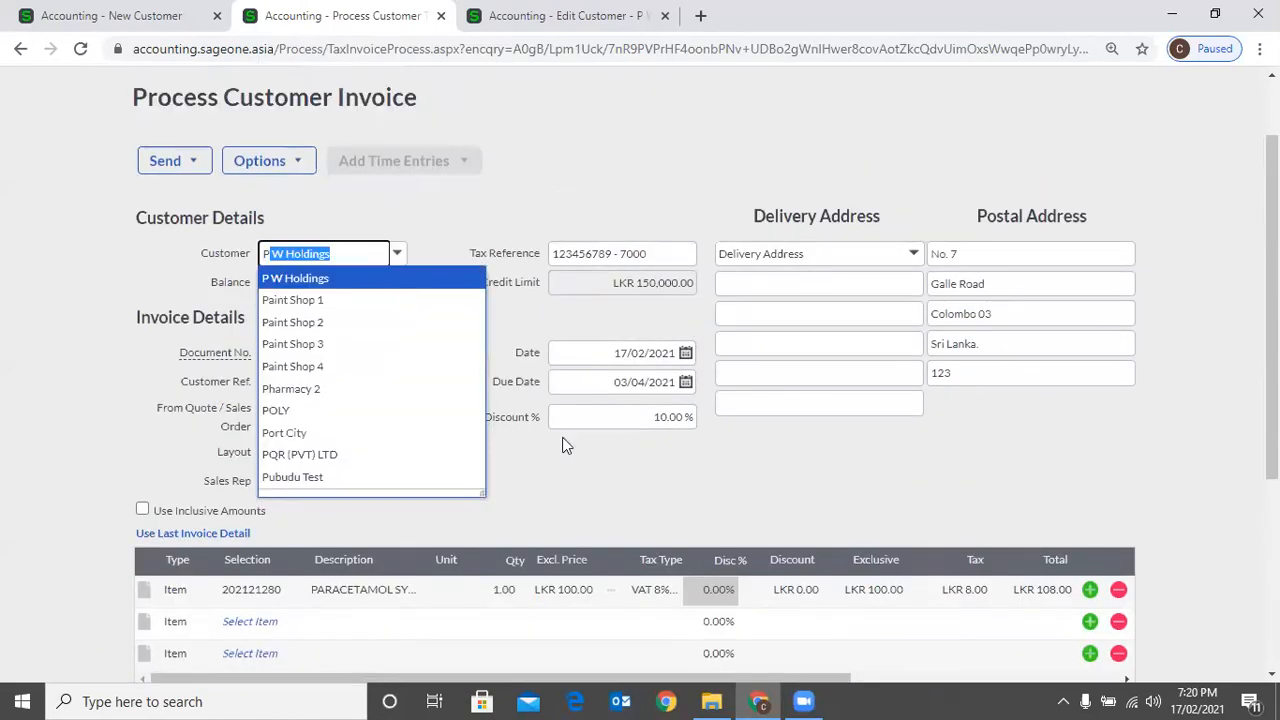
{"action": "left_click", "coordinate": [661, 424]}
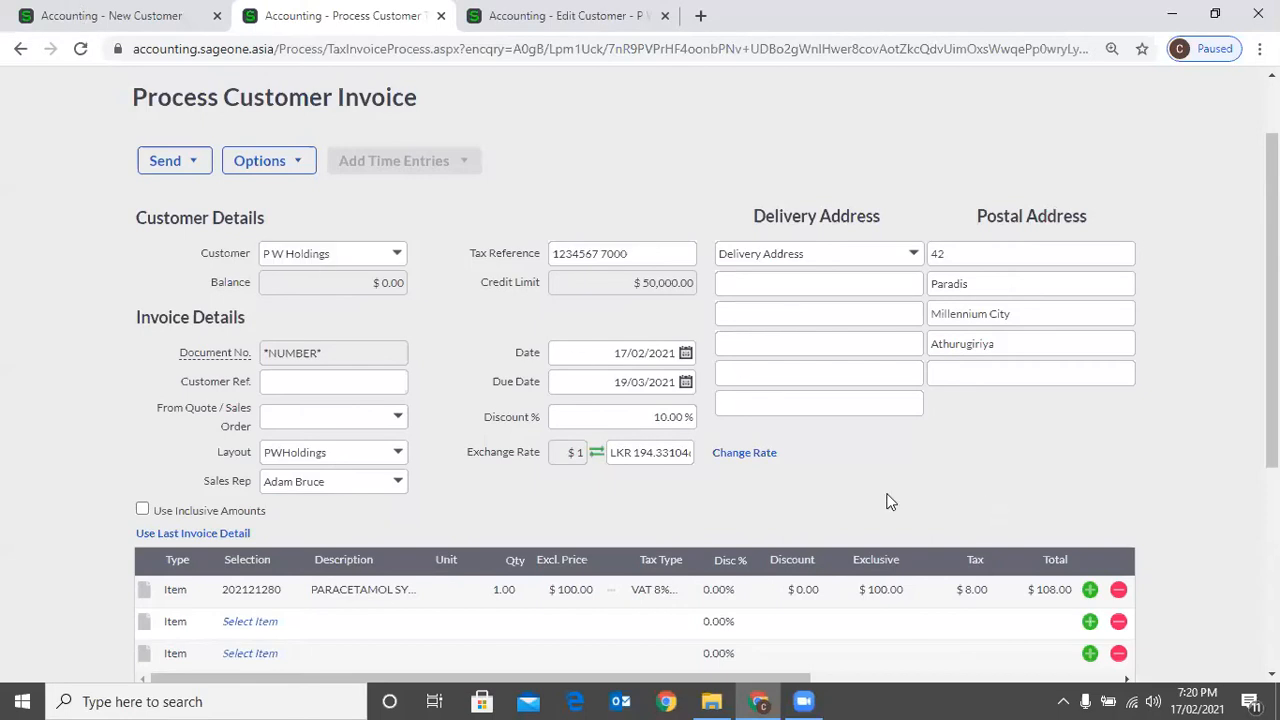
{"action": "scroll", "coordinate": [890, 500], "scroll_direction": "down", "scroll_amount": 3}
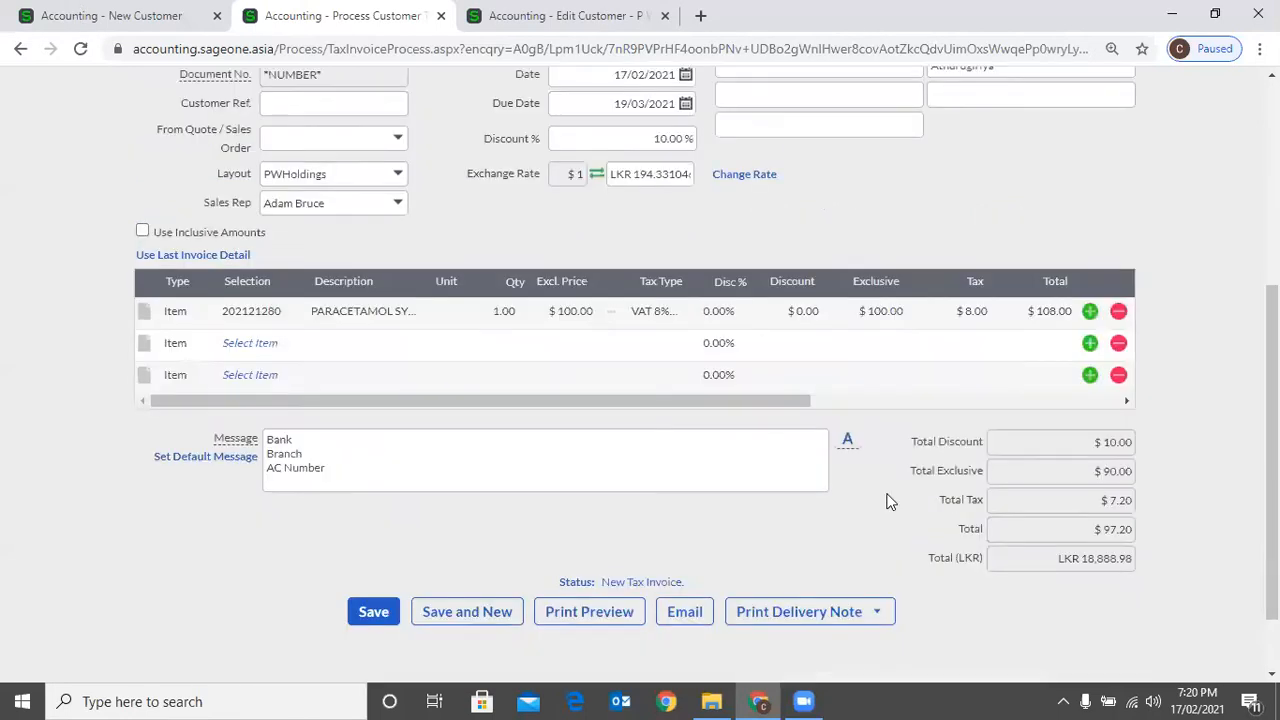
- Return to the new customer record and review the available Default Price List choices
{"action": "key", "text": "ctrl+shift+Tab"}
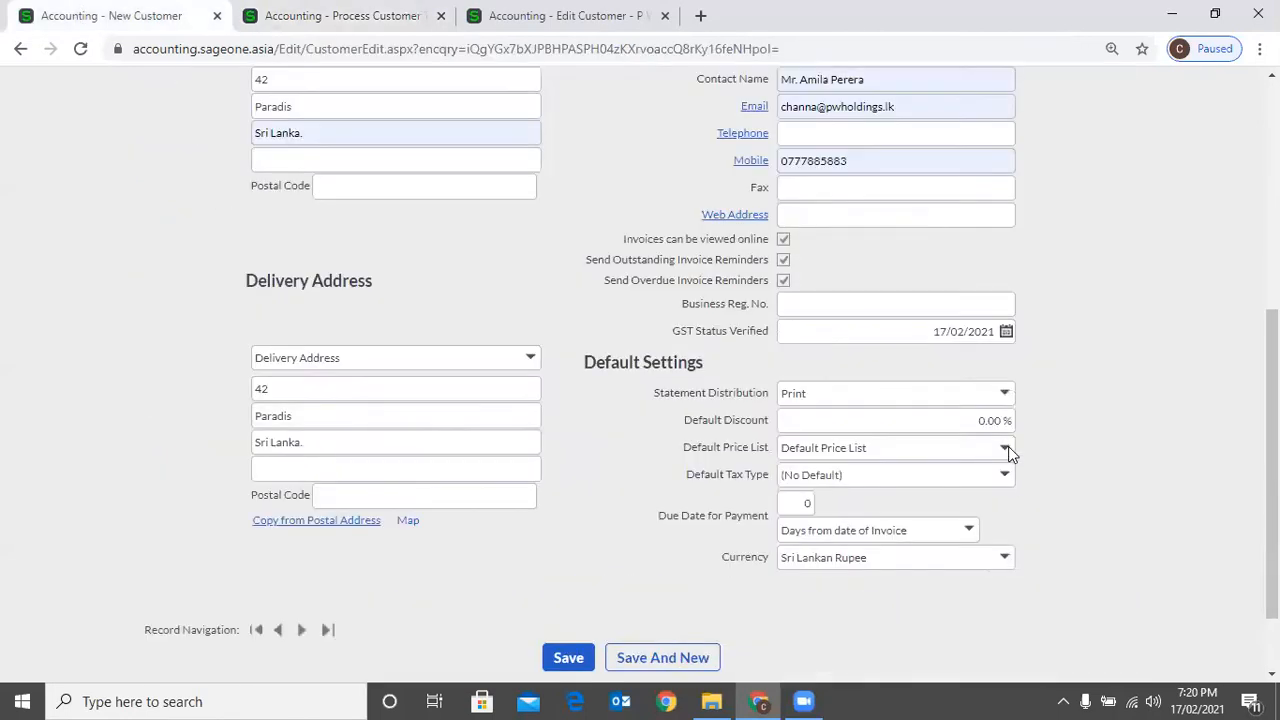
{"action": "left_click", "coordinate": [1004, 447]}
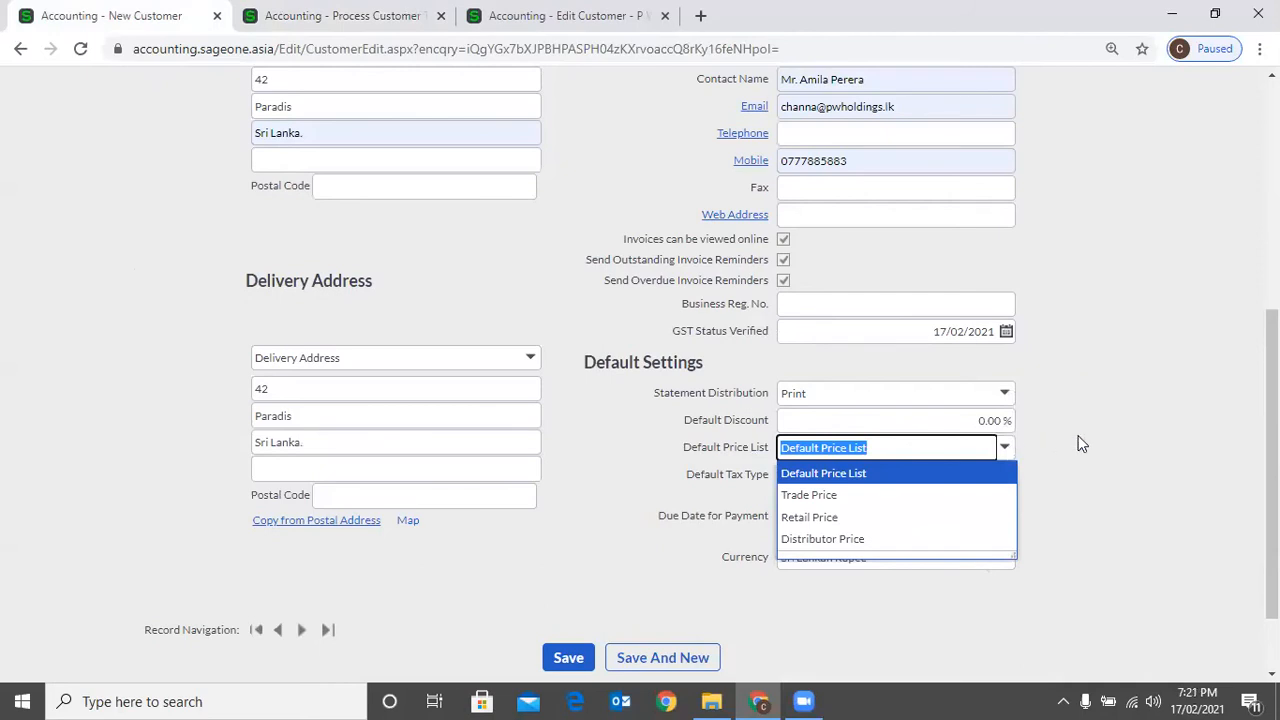
{"action": "left_click", "coordinate": [996, 468]}
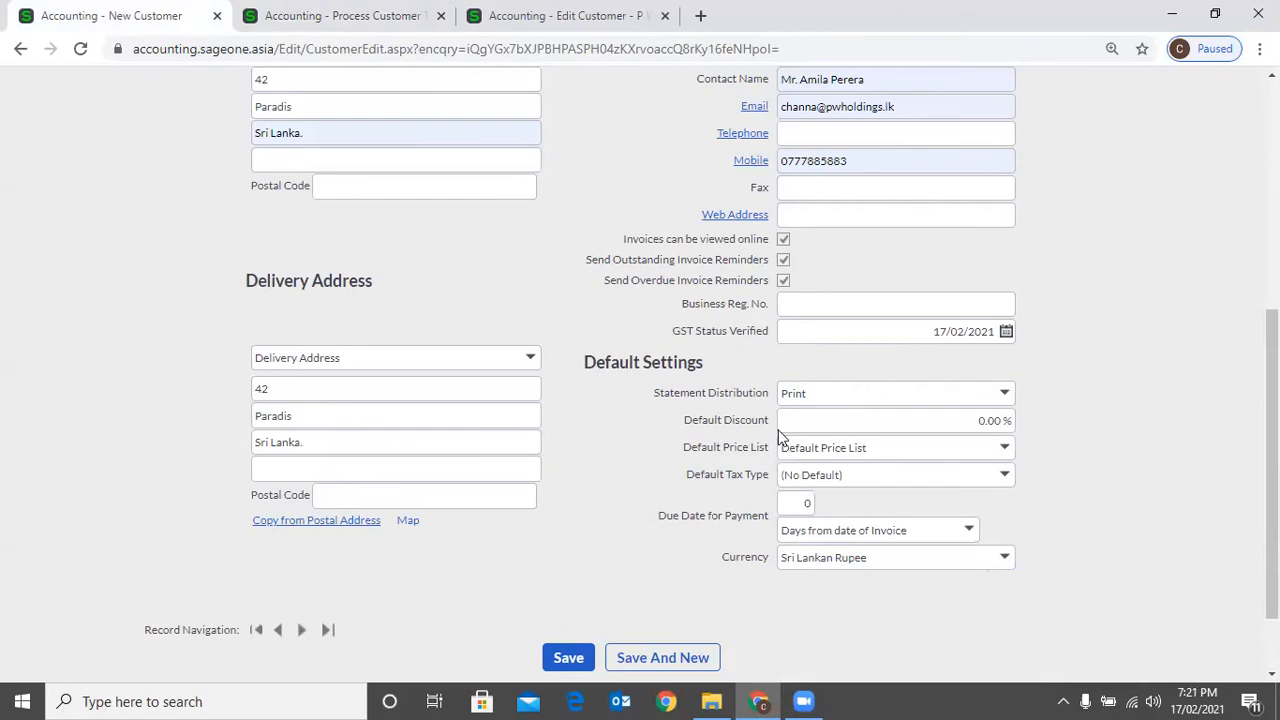
{"action": "scroll", "coordinate": [780, 435], "scroll_direction": "up", "scroll_amount": 5}
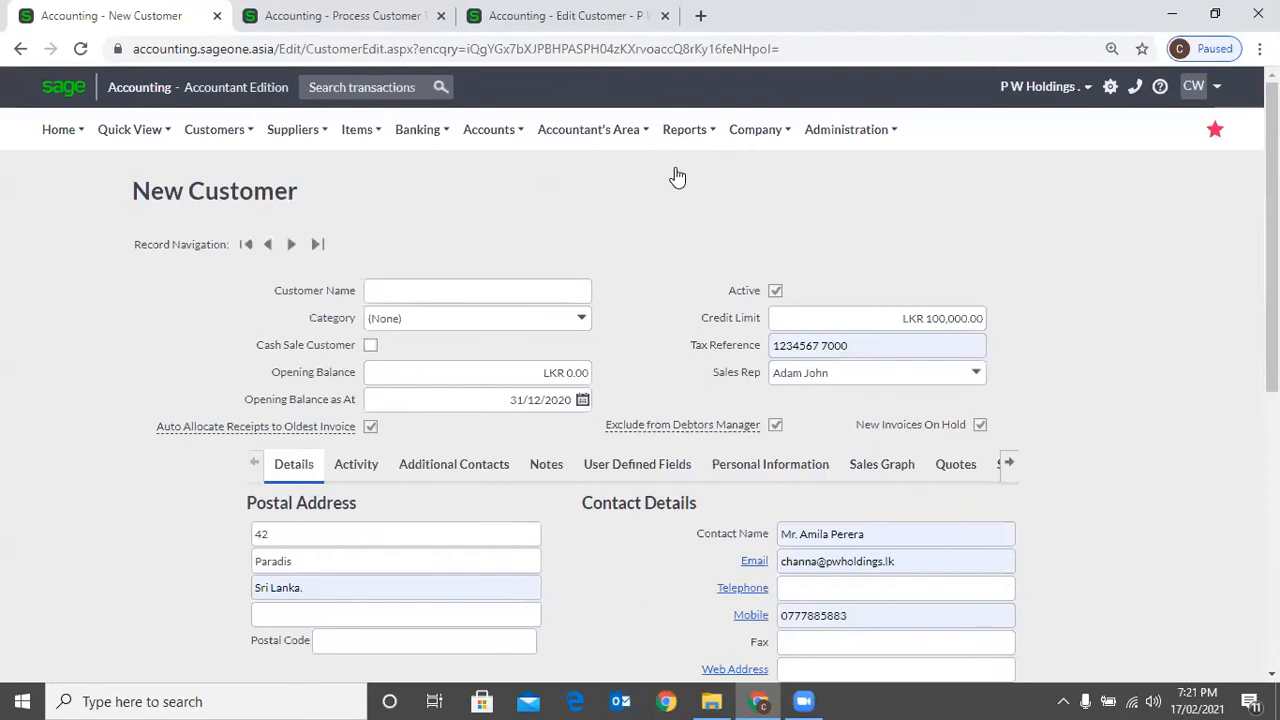
- Check the price lists defined in the company's Item Settings and return to the new customer record
{"action": "key", "text": "ctrl+Tab"}
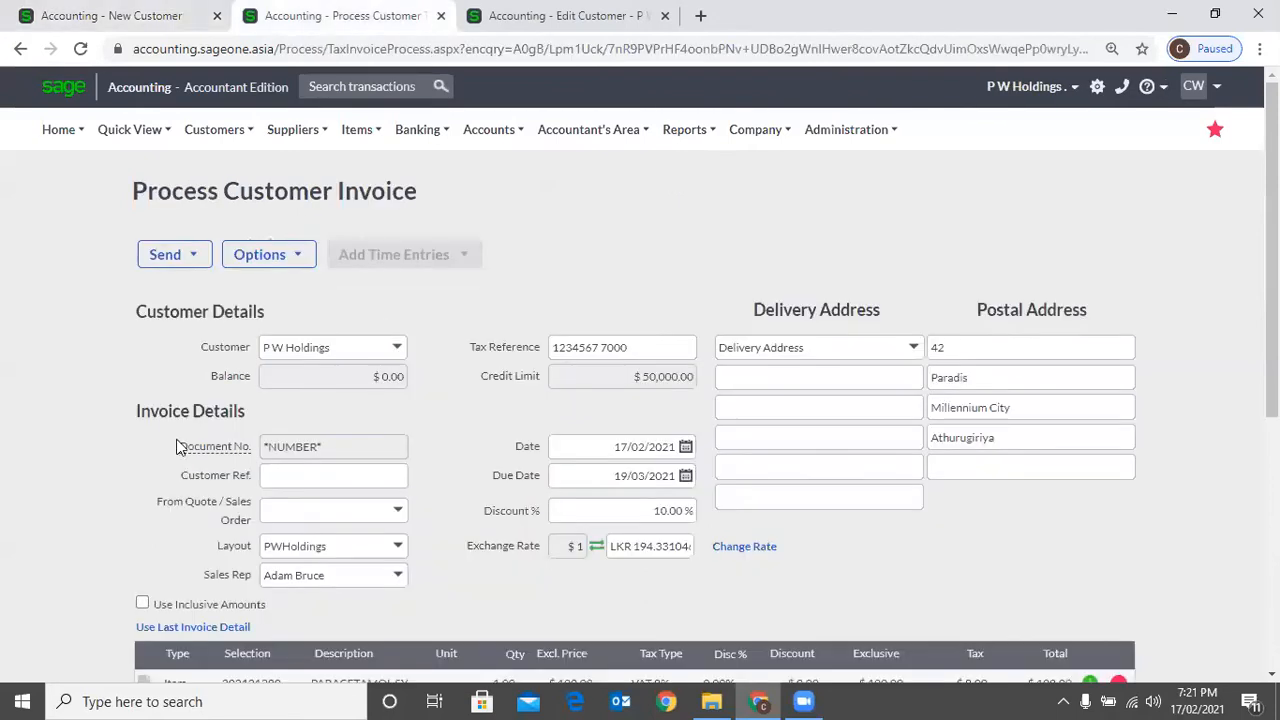
{"action": "left_click", "coordinate": [200, 320]}
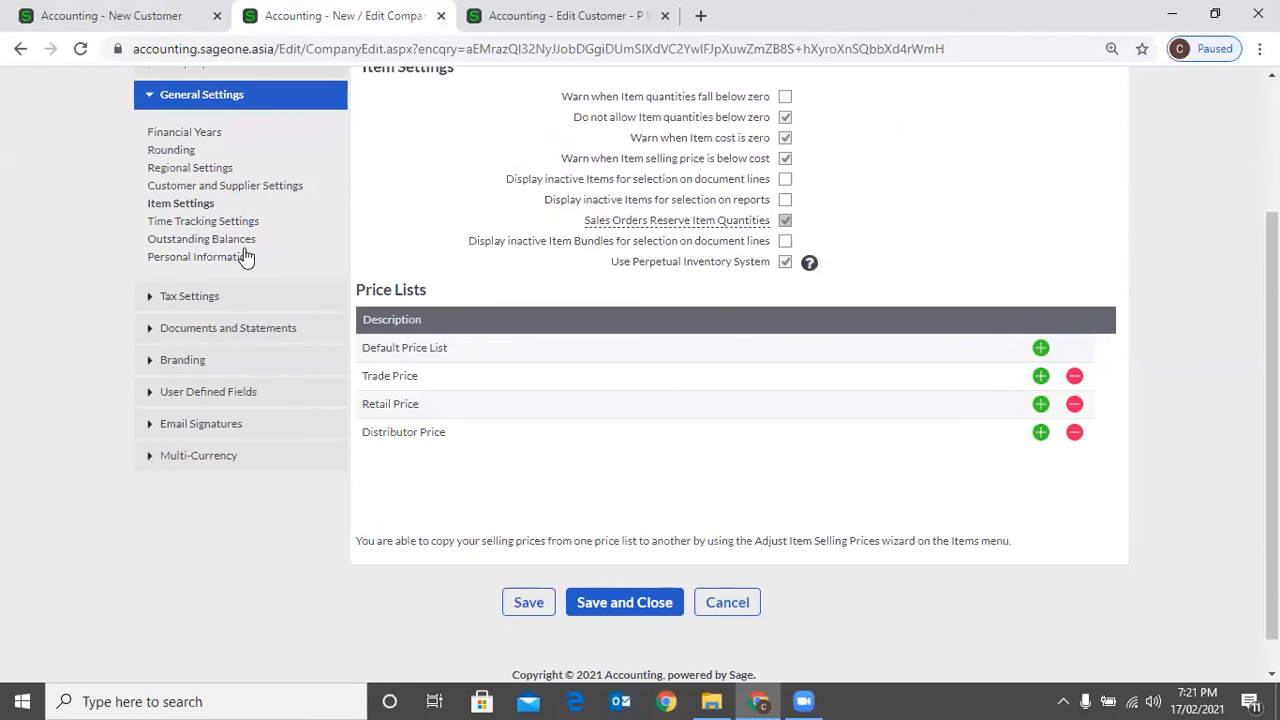
{"action": "key", "text": "ctrl+shift+Tab"}
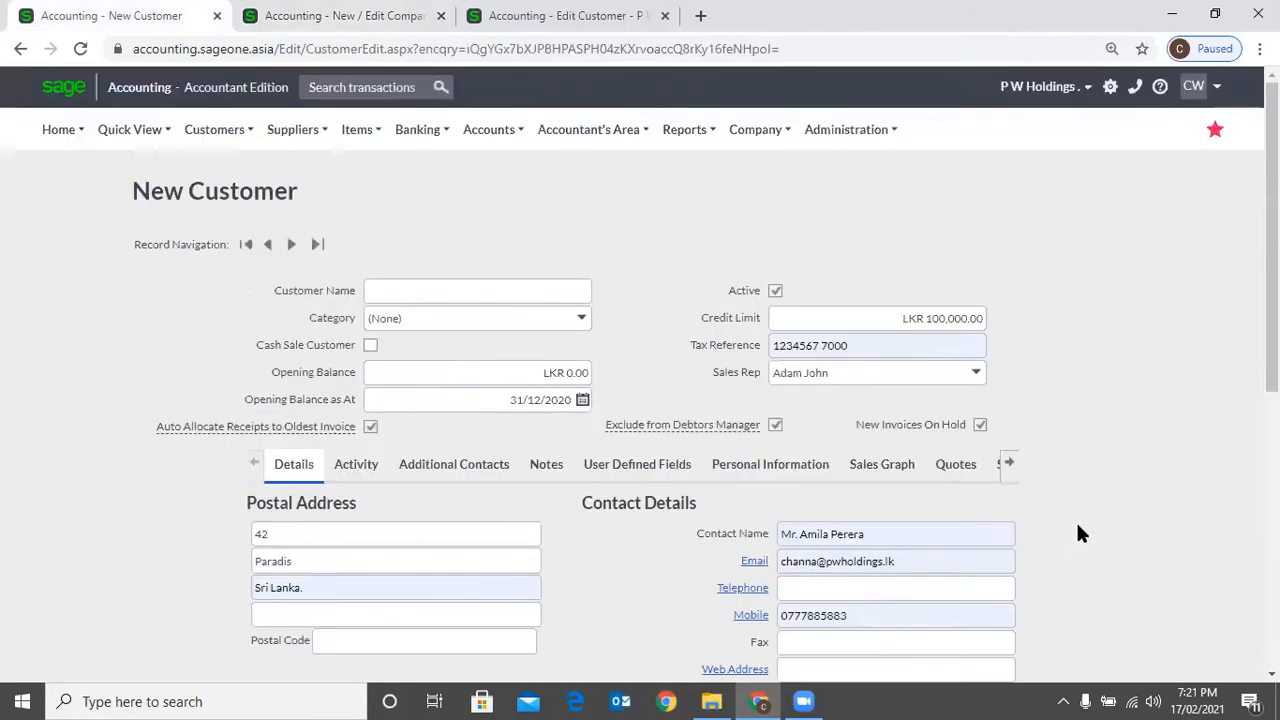
- Set the new customer's Default Price List to Retail Price
{"action": "scroll", "coordinate": [945, 618], "scroll_direction": "down", "scroll_amount": 1}
{"action": "scroll", "coordinate": [944, 614], "scroll_direction": "down", "scroll_amount": 3}
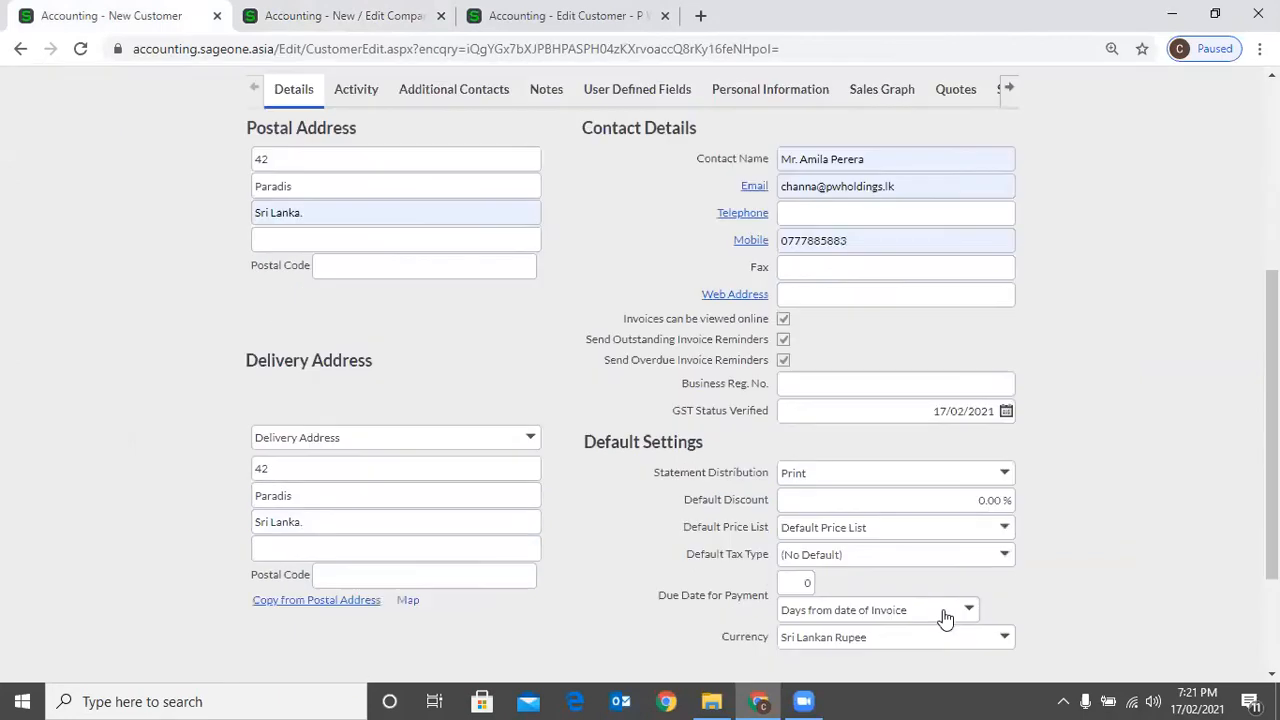
{"action": "left_click", "coordinate": [1001, 527]}
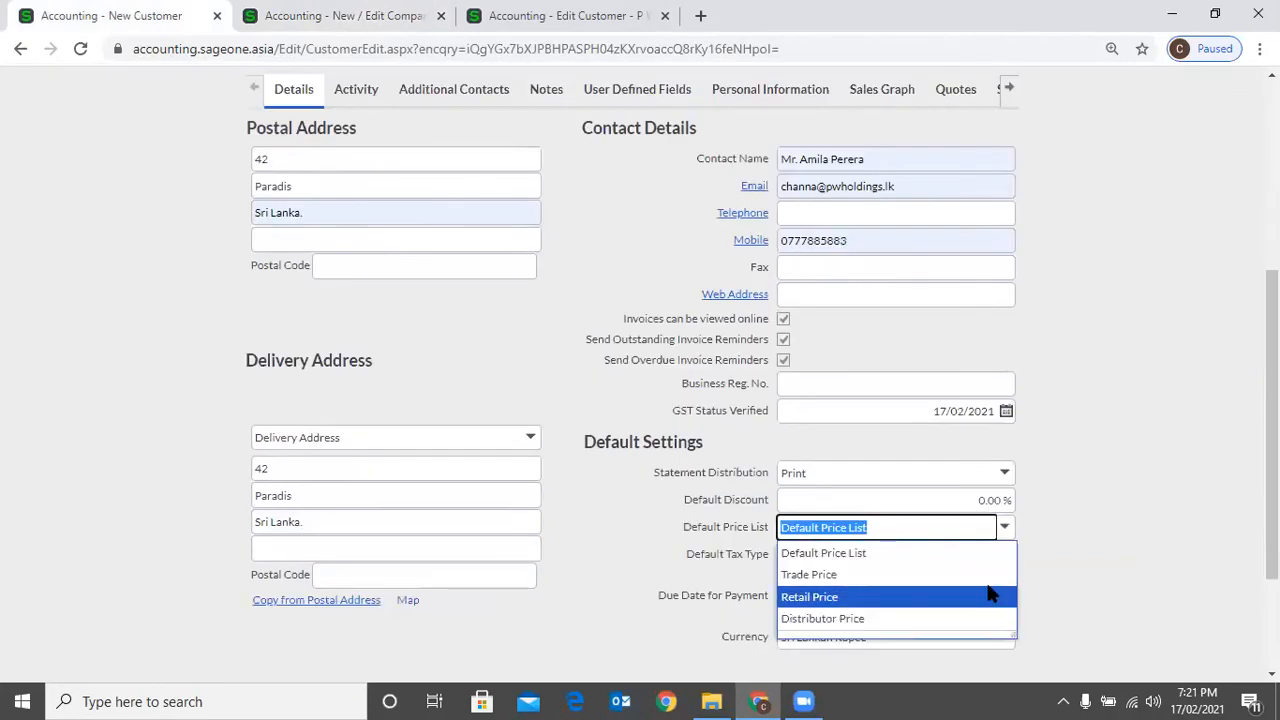
{"action": "left_click", "coordinate": [988, 596]}
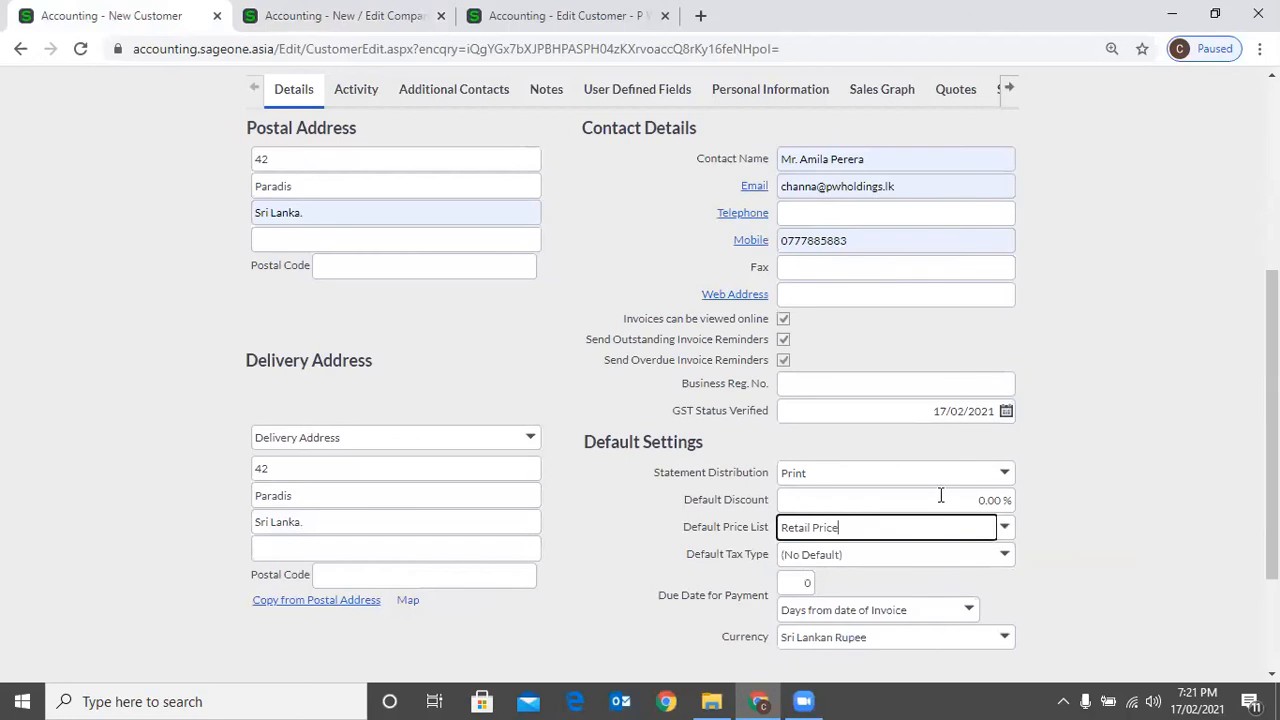
{"action": "left_click", "coordinate": [1051, 541]}
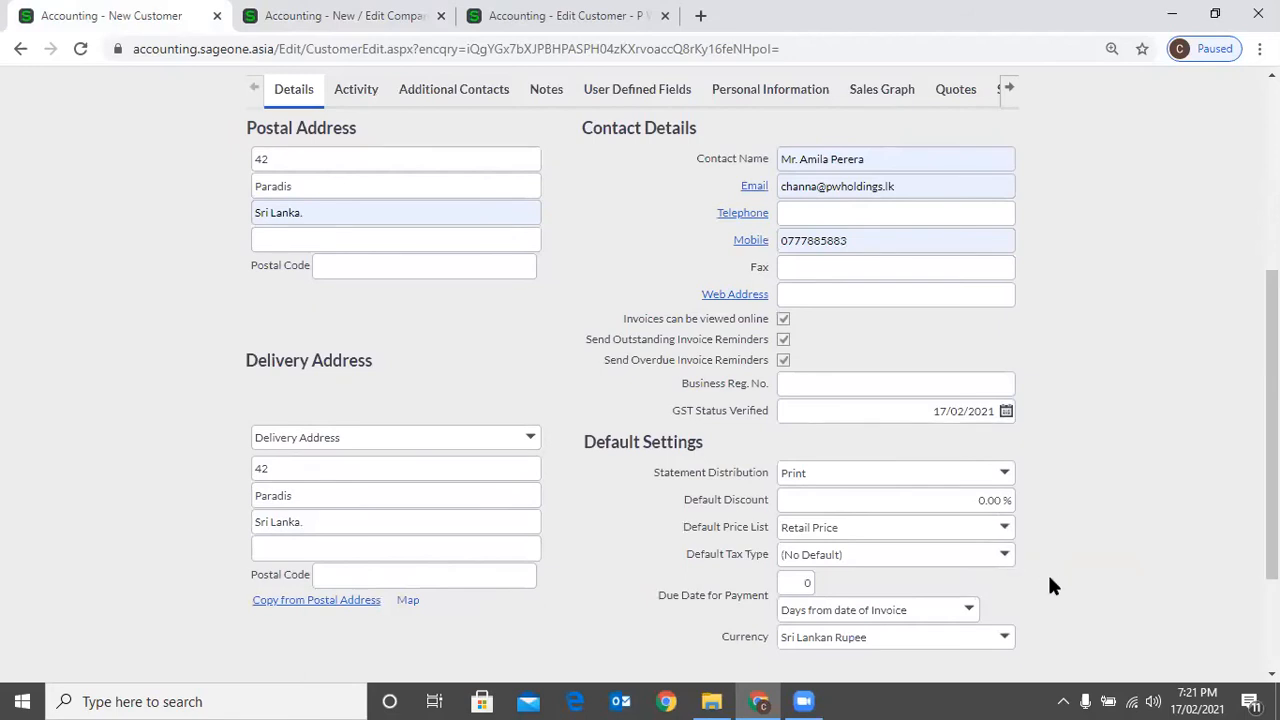
- Set the Default Tax Type to VAT 8% (8.00%) and the payment due date to 30 days from date of invoice
{"action": "scroll", "coordinate": [1055, 545], "scroll_direction": "down", "scroll_amount": 3}
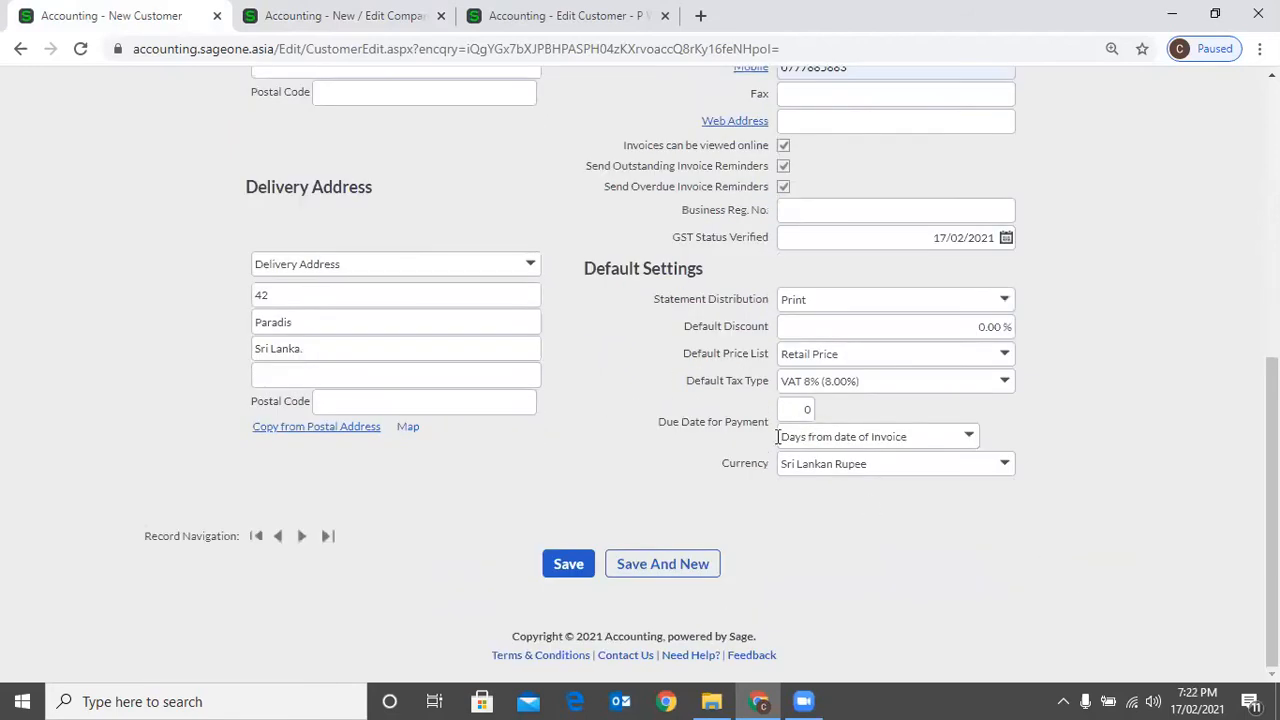
{"action": "left_click", "coordinate": [784, 411]}
{"action": "type", "text": "30"}
{"action": "left_click", "coordinate": [834, 417]}
- Review the currencies available for the new customer and the Default Discount field
{"action": "left_click", "coordinate": [1005, 465]}
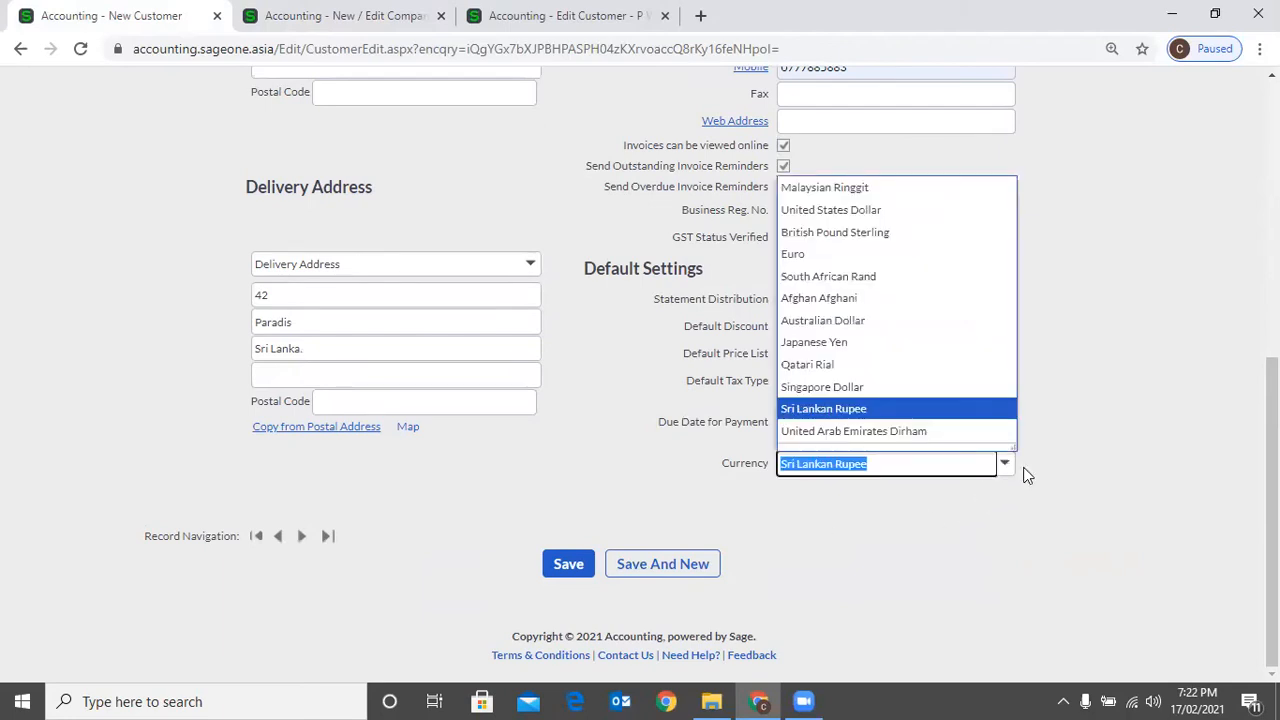
{"action": "left_click", "coordinate": [1064, 482]}
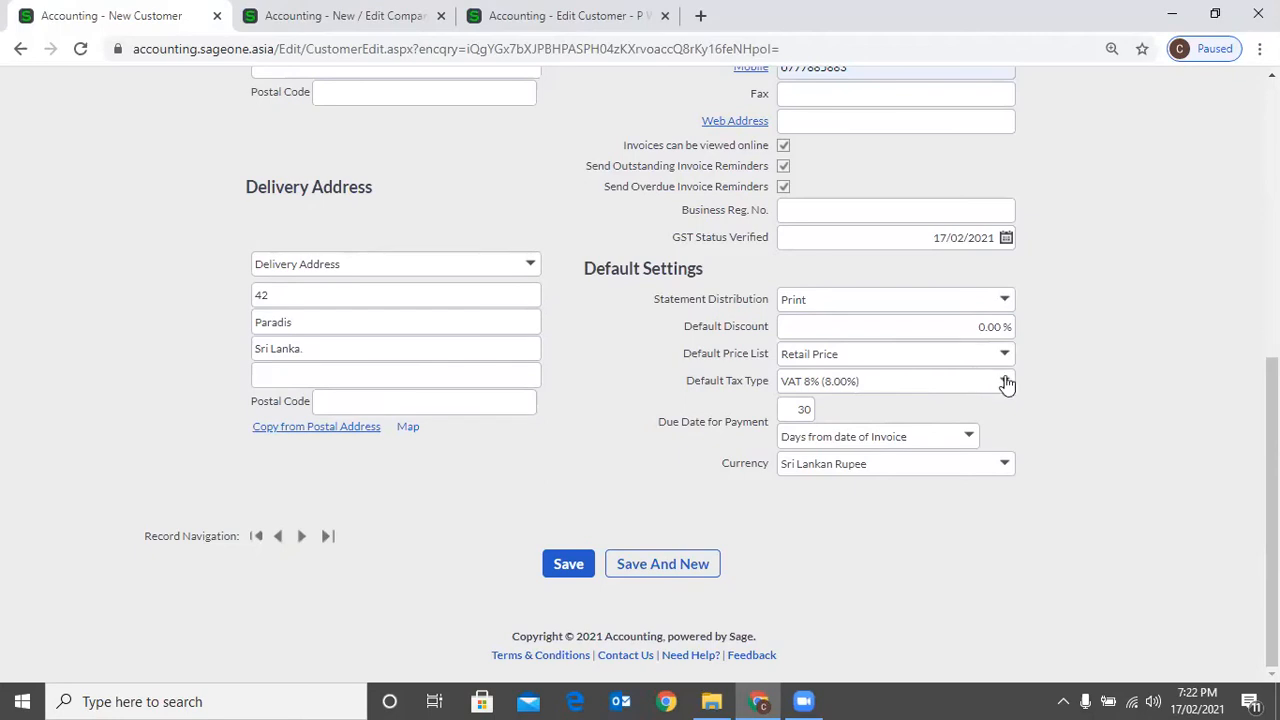
{"action": "left_click", "coordinate": [997, 331]}
{"action": "left_click", "coordinate": [1068, 369]}
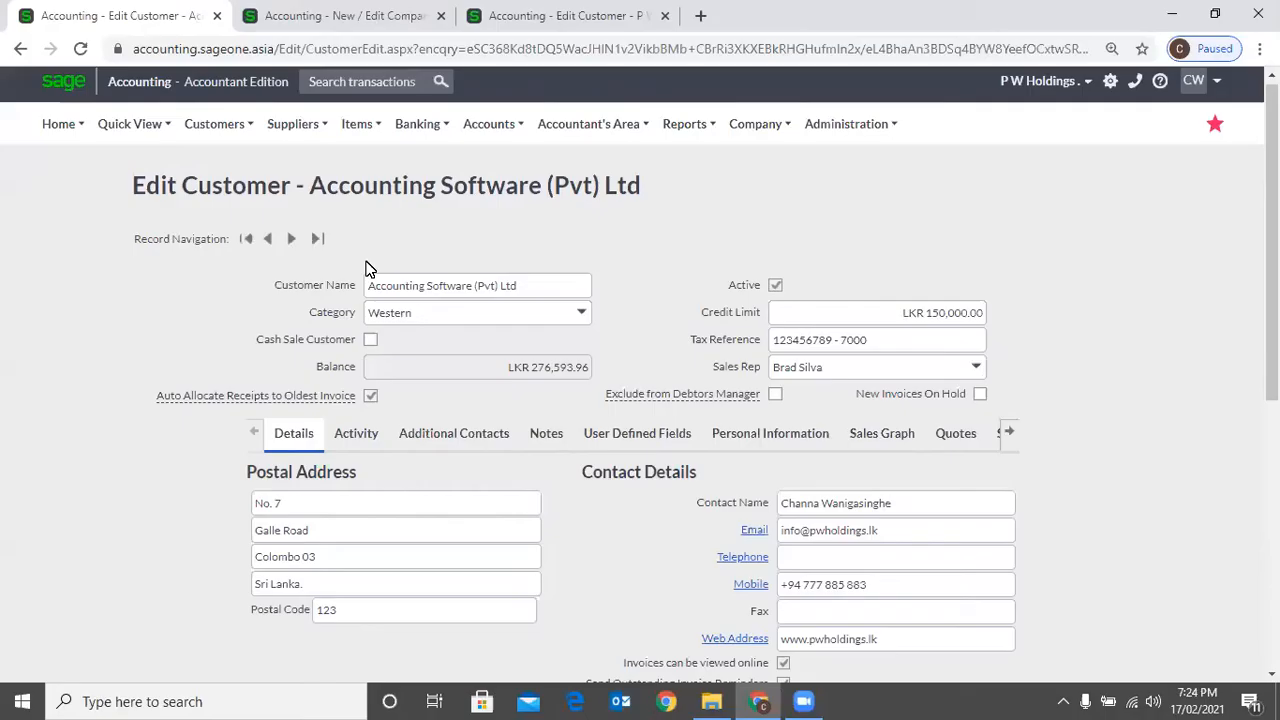
- Review the activity totals and existing contact details of customer Accounting Software (Pvt) Ltd
{"action": "scroll", "coordinate": [366, 262], "scroll_direction": "down", "scroll_amount": 2}
{"action": "left_click", "coordinate": [366, 262]}
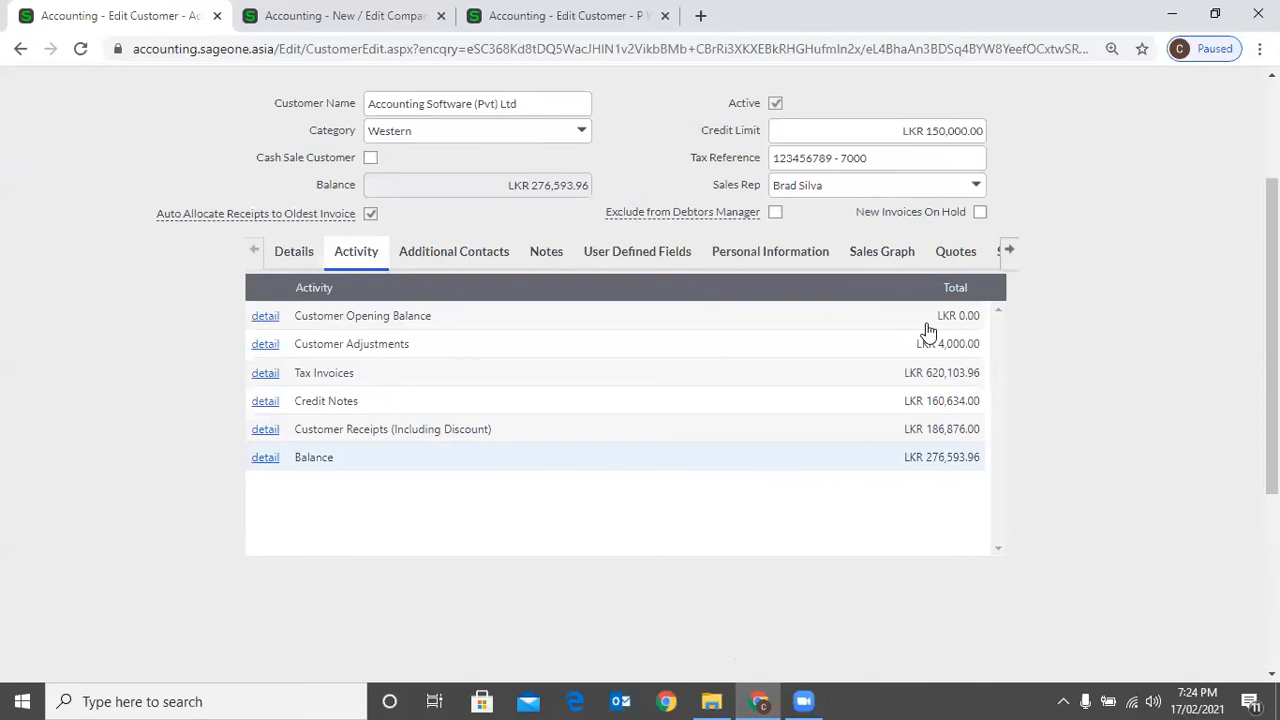
{"action": "left_click", "coordinate": [454, 252]}
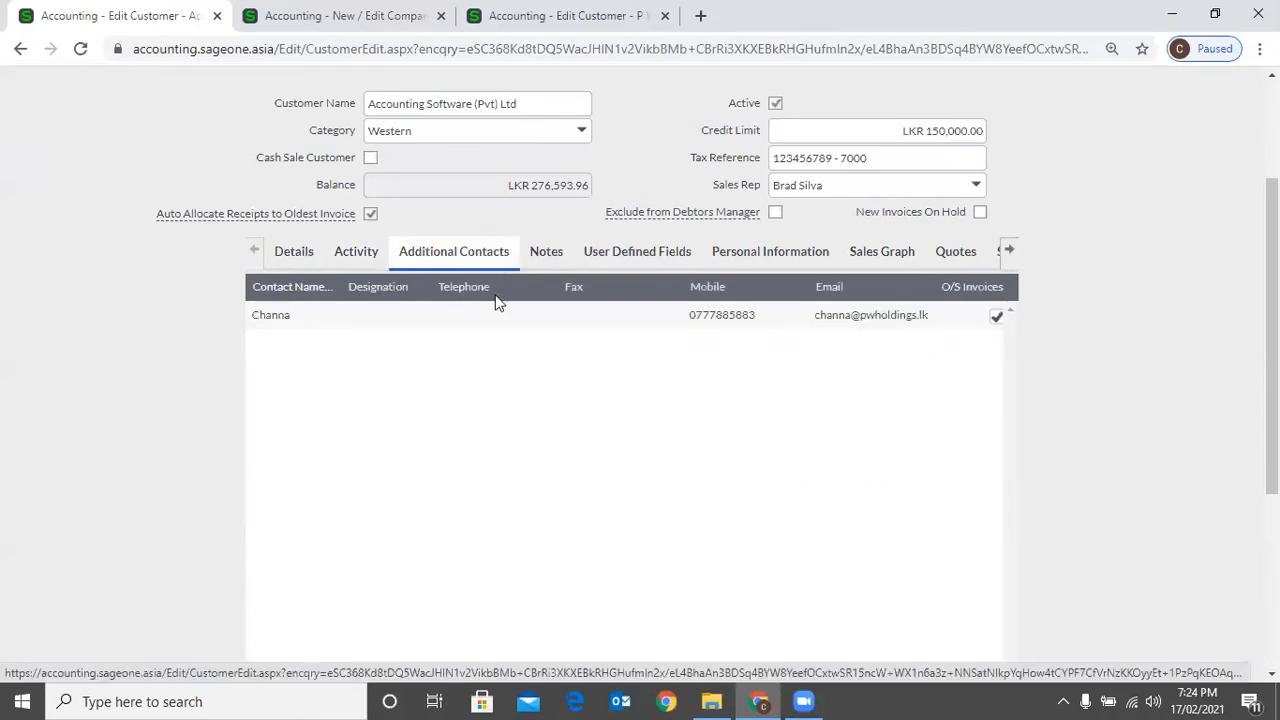
{"action": "left_click", "coordinate": [294, 252]}
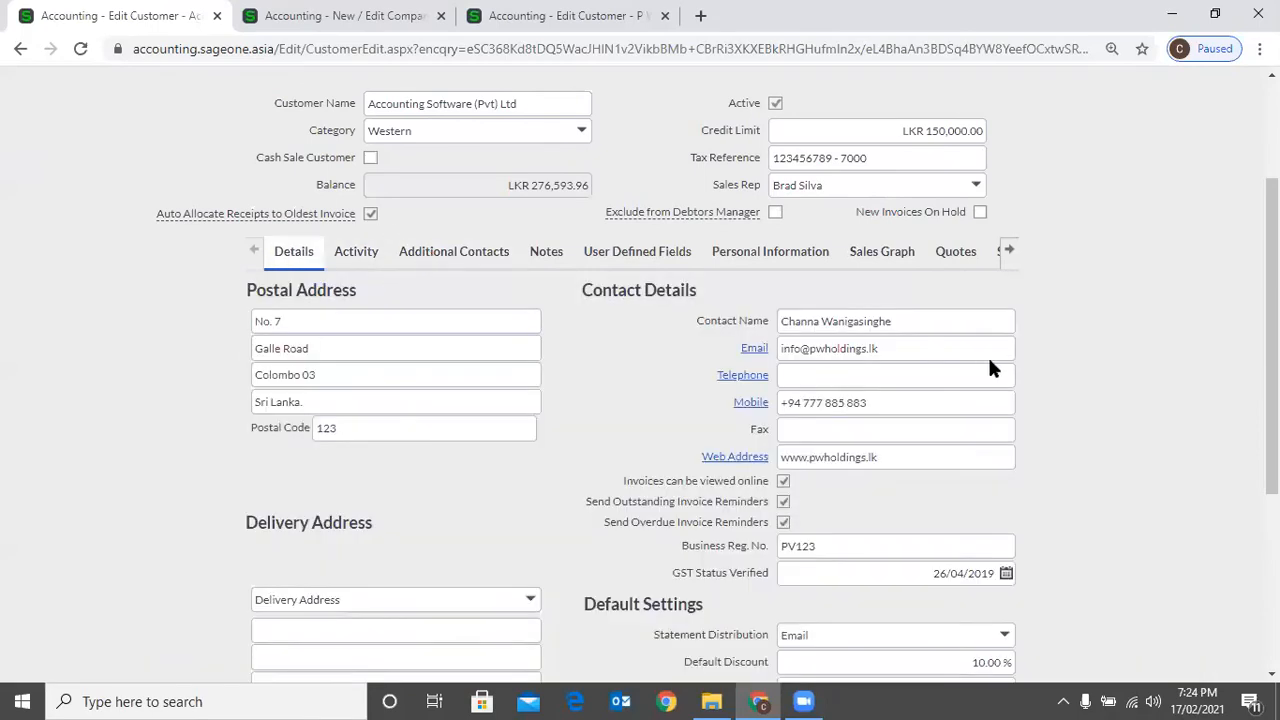
- Add a blank row to the Additional Contacts of Accounting Software (Pvt) Ltd
{"action": "left_click", "coordinate": [454, 252]}
{"action": "scroll", "coordinate": [564, 452], "scroll_direction": "down", "scroll_amount": 1}
{"action": "scroll", "coordinate": [600, 400], "scroll_direction": "up", "scroll_amount": 1}
{"action": "scroll", "coordinate": [640, 360], "scroll_direction": "down", "scroll_amount": 5}
{"action": "scroll", "coordinate": [915, 500], "scroll_direction": "right", "scroll_amount": 3}
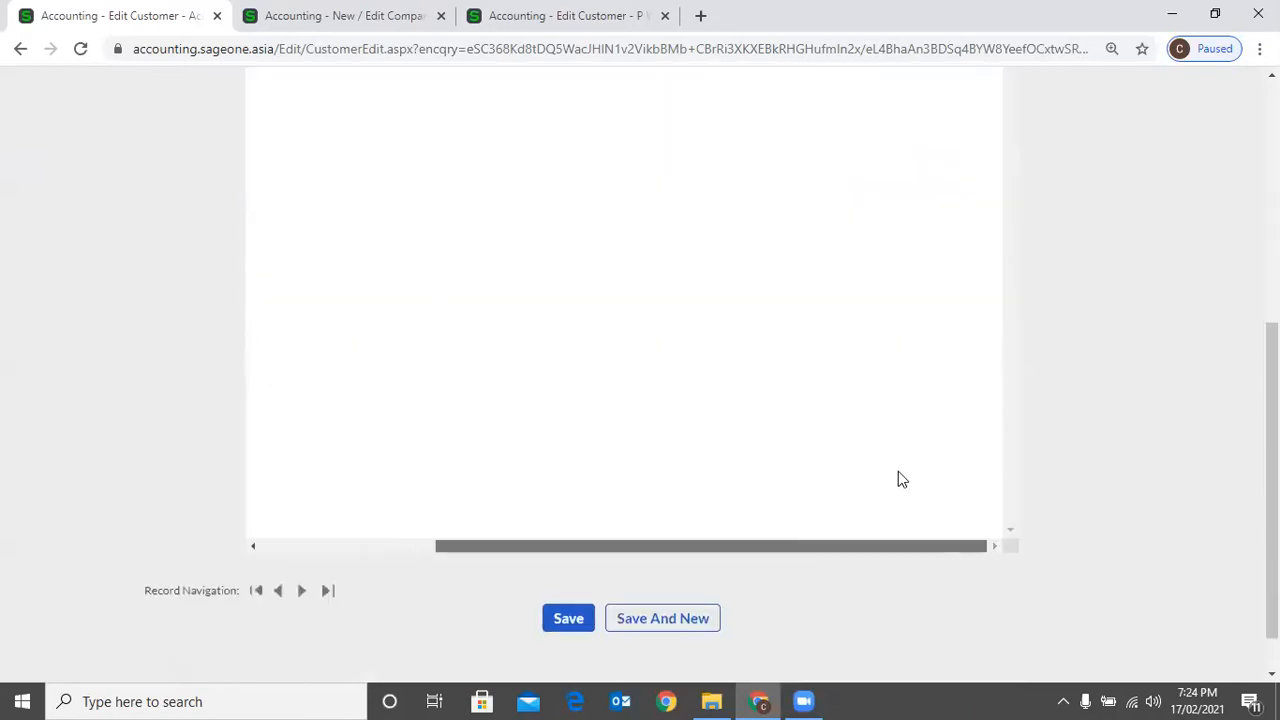
{"action": "scroll", "coordinate": [930, 340], "scroll_direction": "up", "scroll_amount": 1}
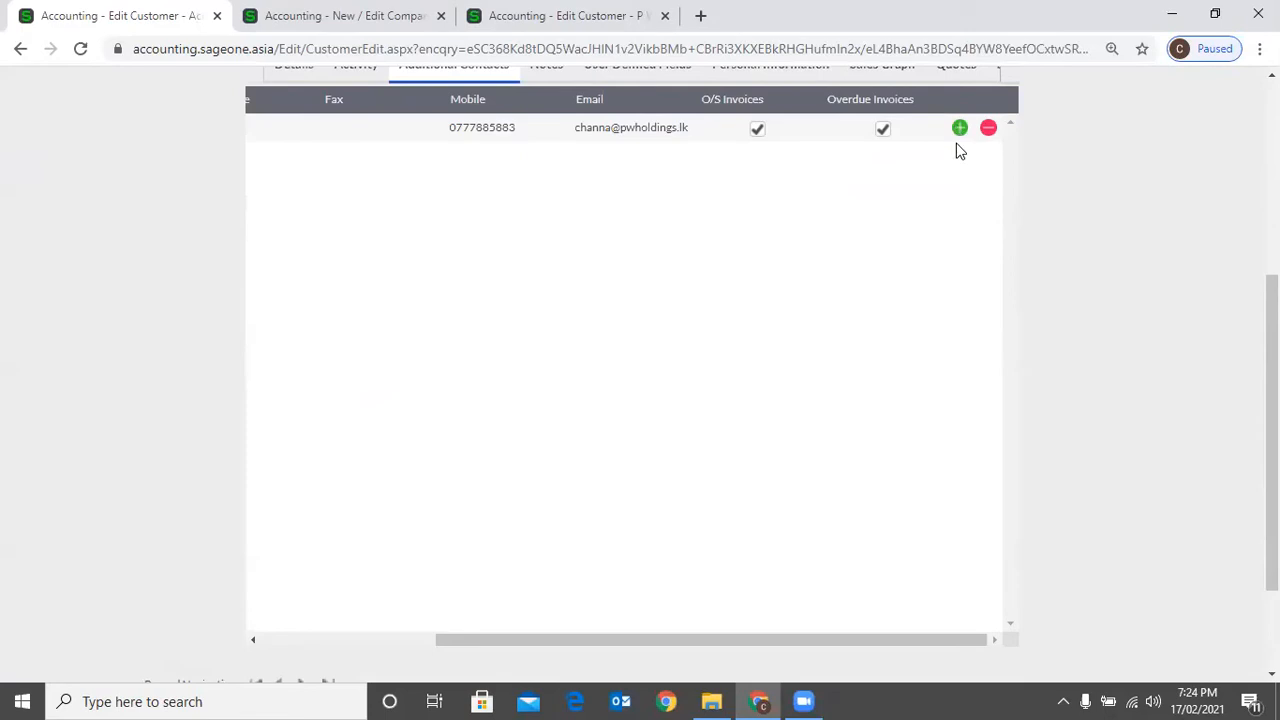
{"action": "left_click", "coordinate": [958, 130]}
{"action": "scroll", "coordinate": [905, 626], "scroll_direction": "right", "scroll_amount": 3}
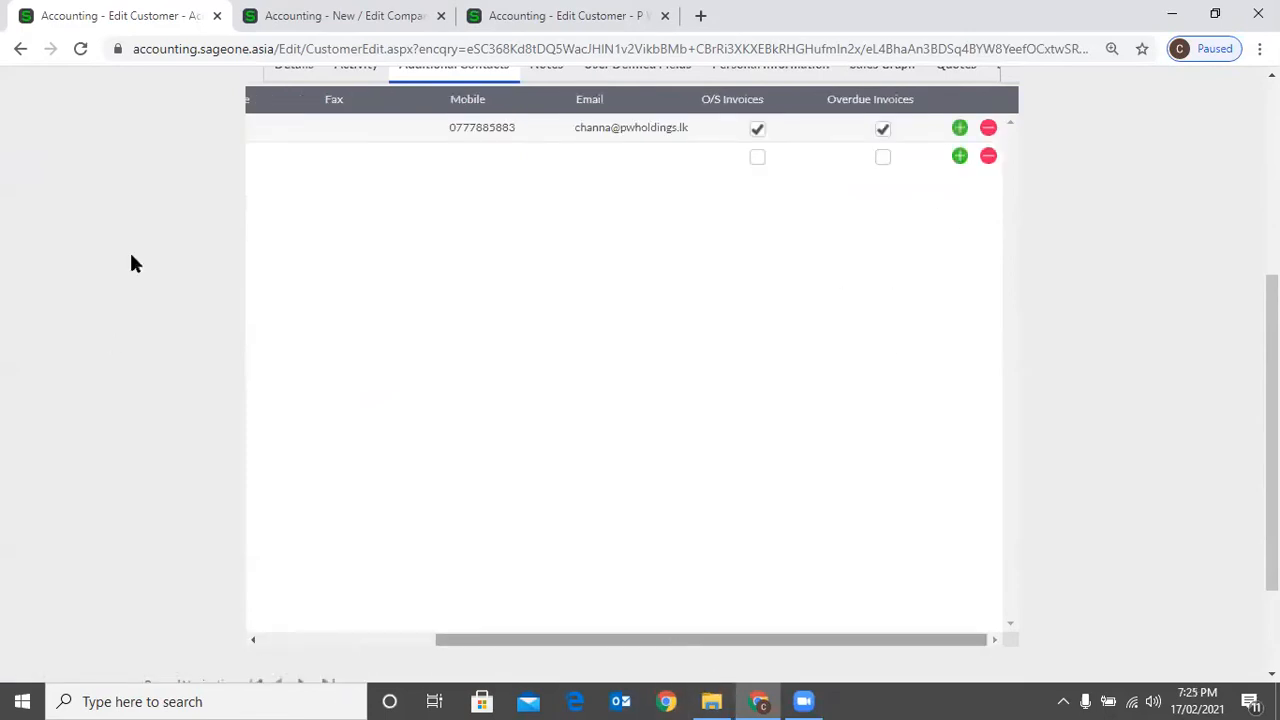
- Examine the additional contacts' detail fields and their outstanding and overdue invoice options
{"action": "scroll", "coordinate": [268, 149], "scroll_direction": "left", "scroll_amount": 3}
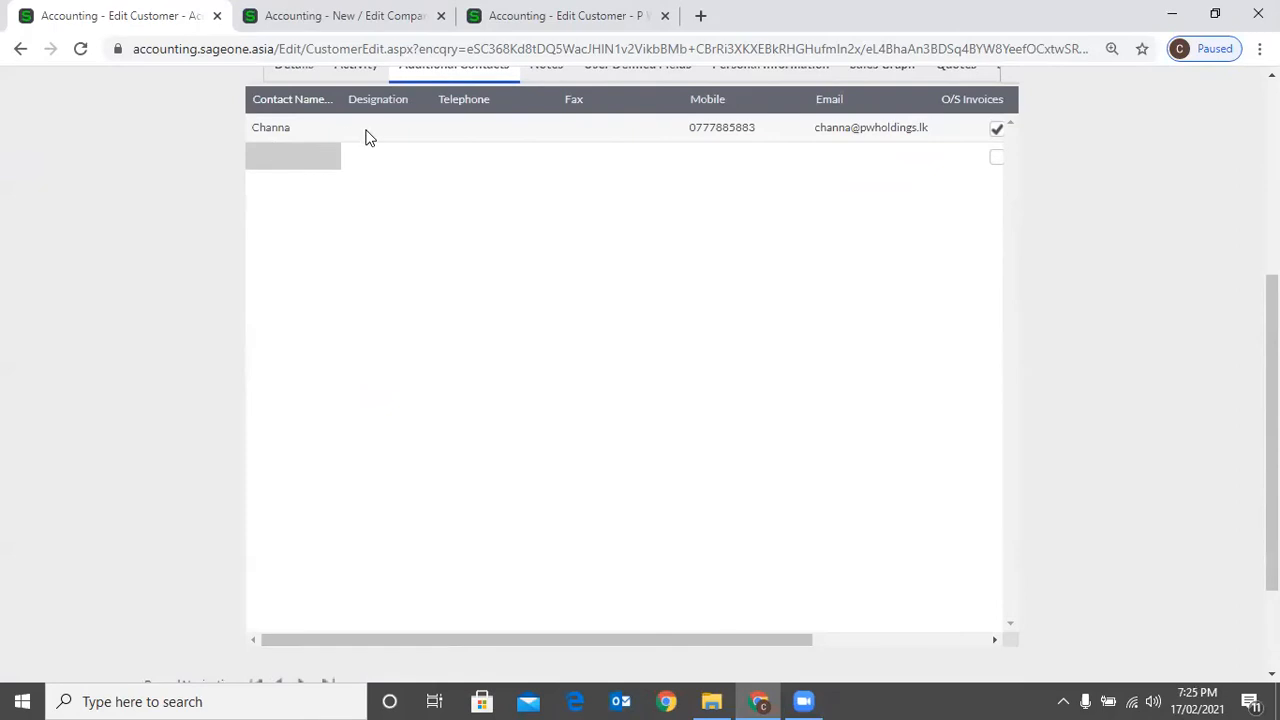
{"action": "left_click", "coordinate": [472, 133]}
{"action": "key", "text": "Tab"}
{"action": "left_click_drag", "start_coordinate": [656, 640], "coordinate": [843, 622]}
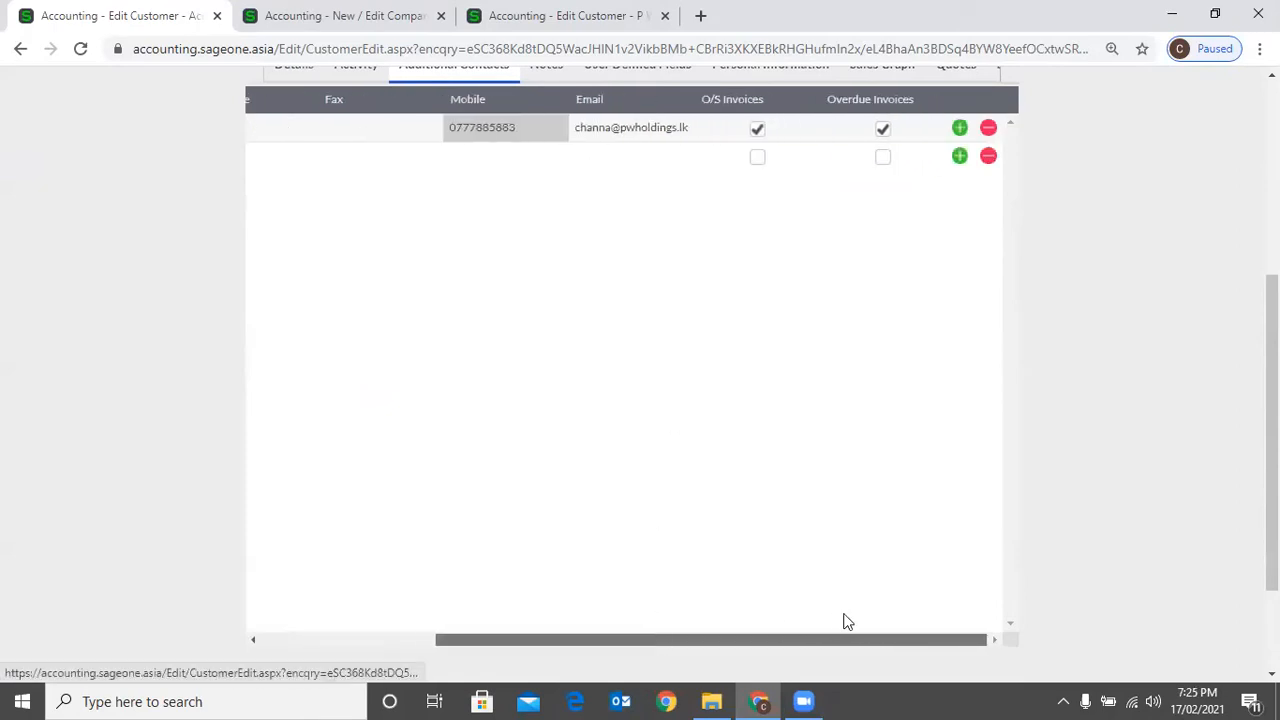
{"action": "scroll", "coordinate": [663, 204], "scroll_direction": "up", "scroll_amount": 2}
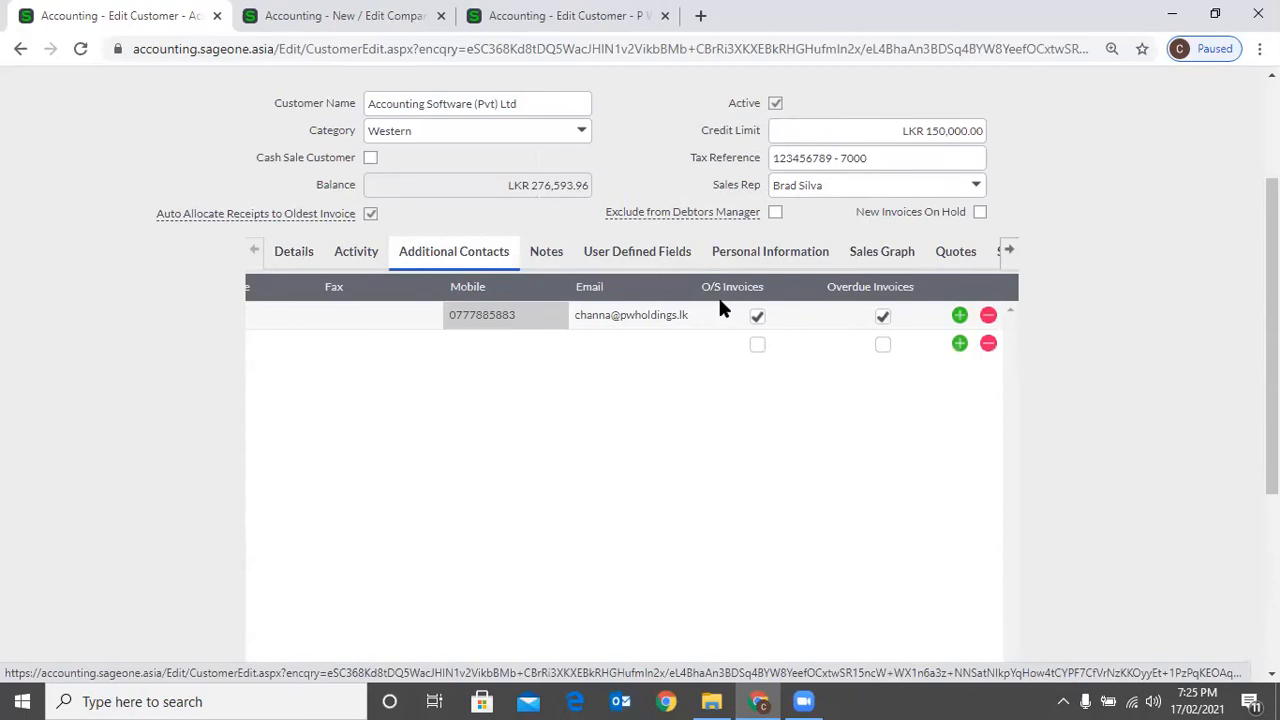
{"action": "left_click", "coordinate": [887, 320]}
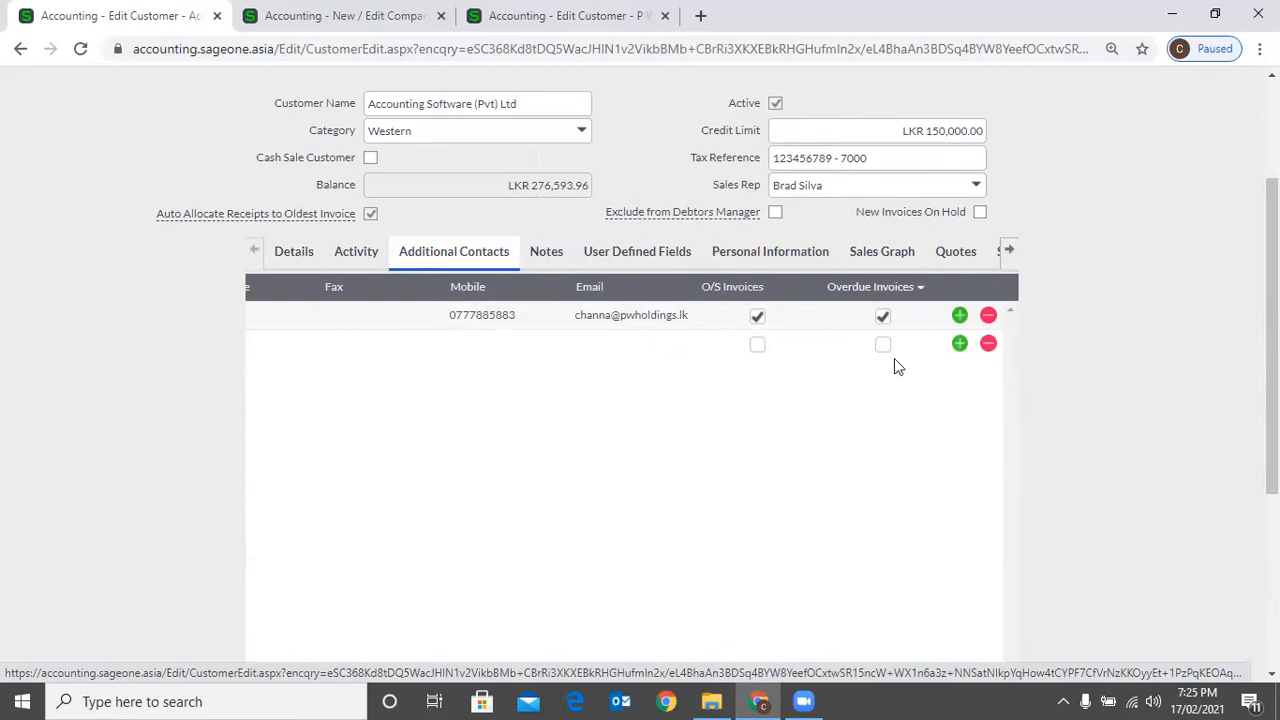
{"action": "scroll", "coordinate": [641, 411], "scroll_direction": "up", "scroll_amount": 2}
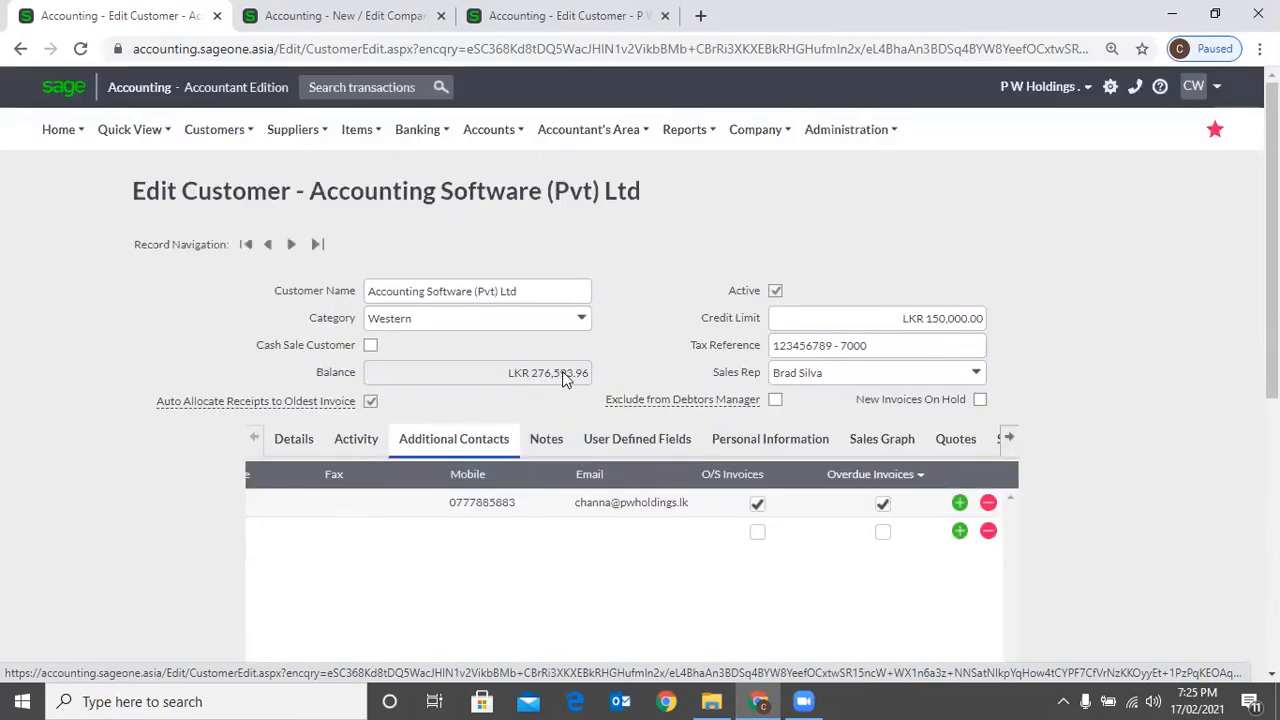
- Review the attachment options and size limits for the customer note "Check before invoice"
{"action": "mouse_move", "coordinate": [222, 134]}
{"action": "mouse_move", "coordinate": [234, 265]}
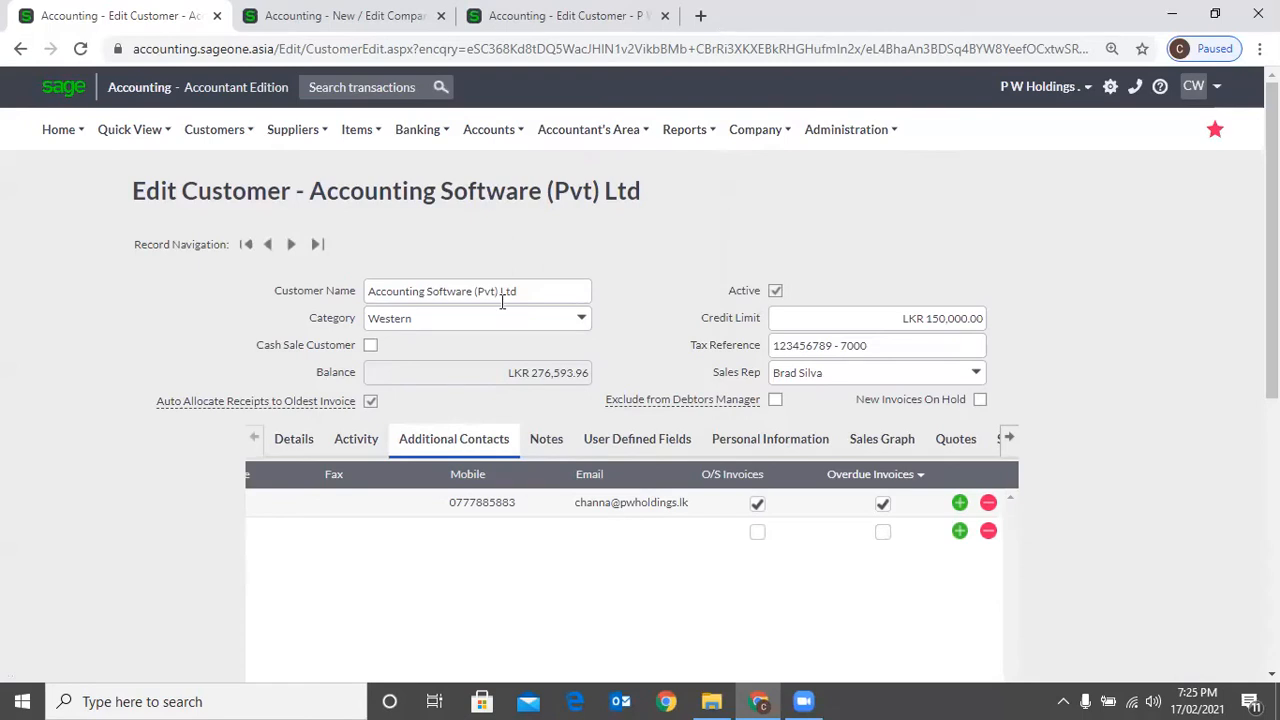
{"action": "scroll", "coordinate": [600, 380], "scroll_direction": "down", "scroll_amount": 1}
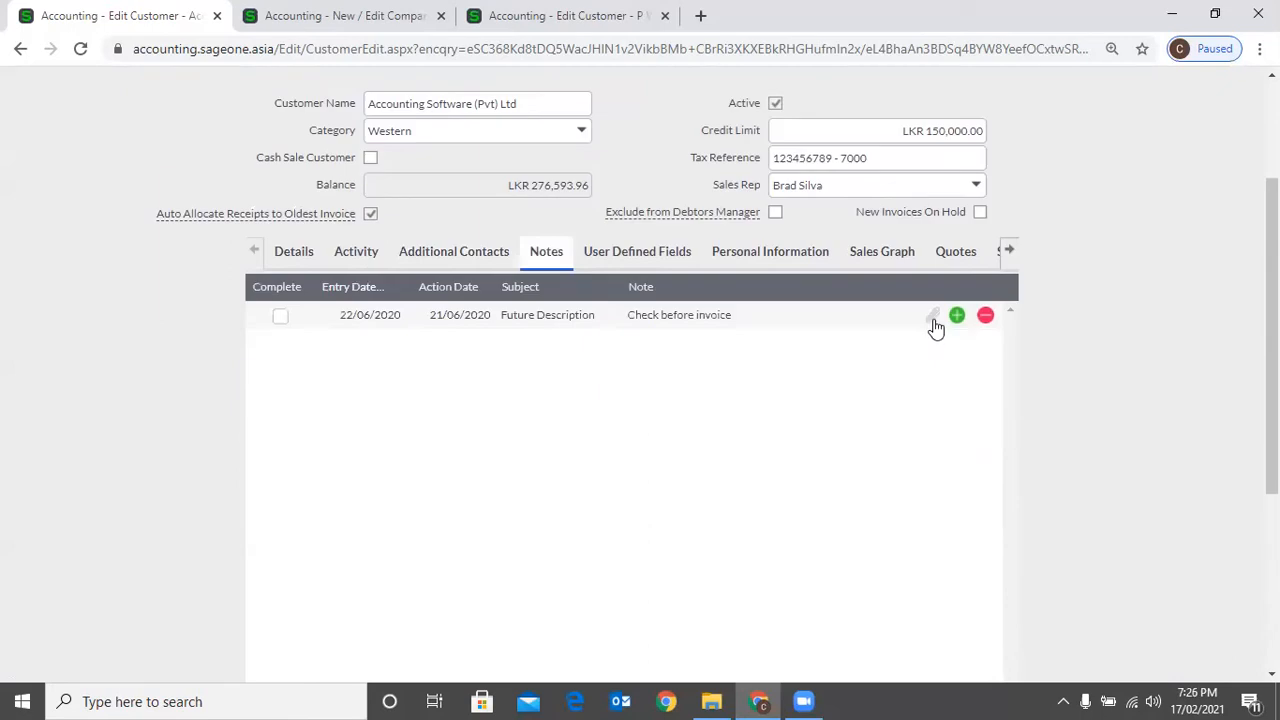
{"action": "left_click", "coordinate": [934, 320]}
{"action": "left_click", "coordinate": [934, 317]}
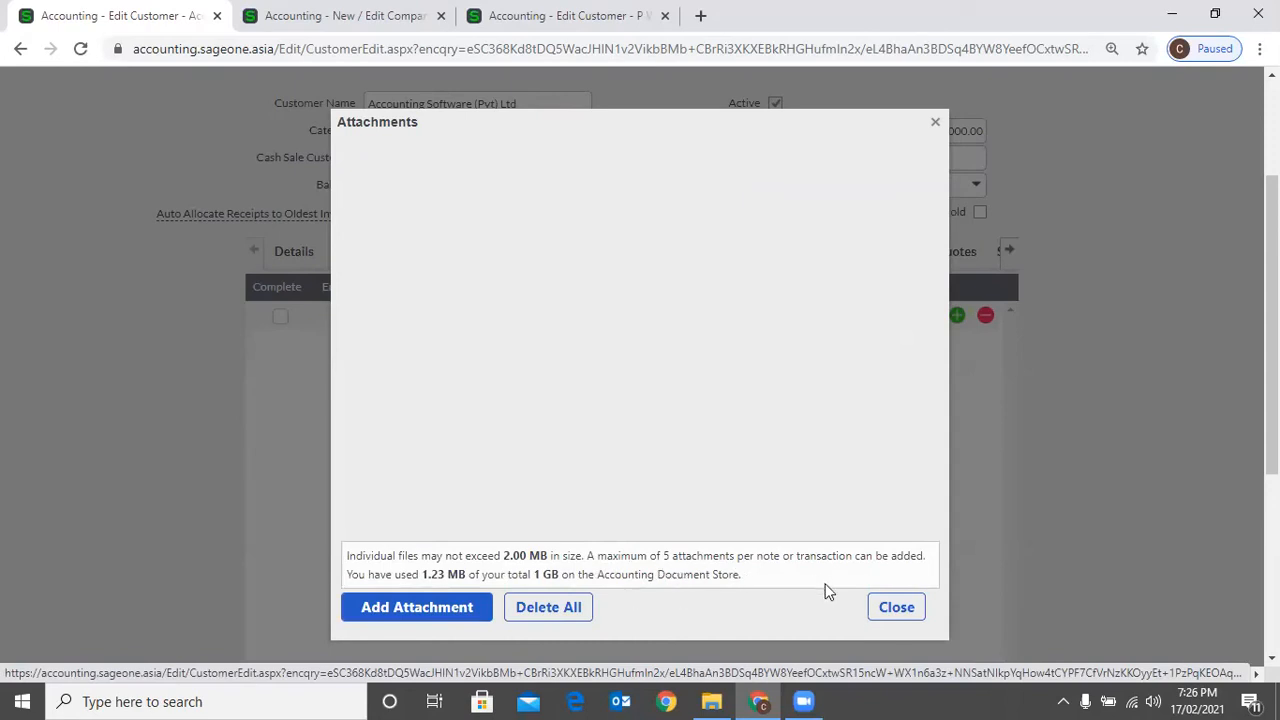
{"action": "left_click", "coordinate": [906, 616]}
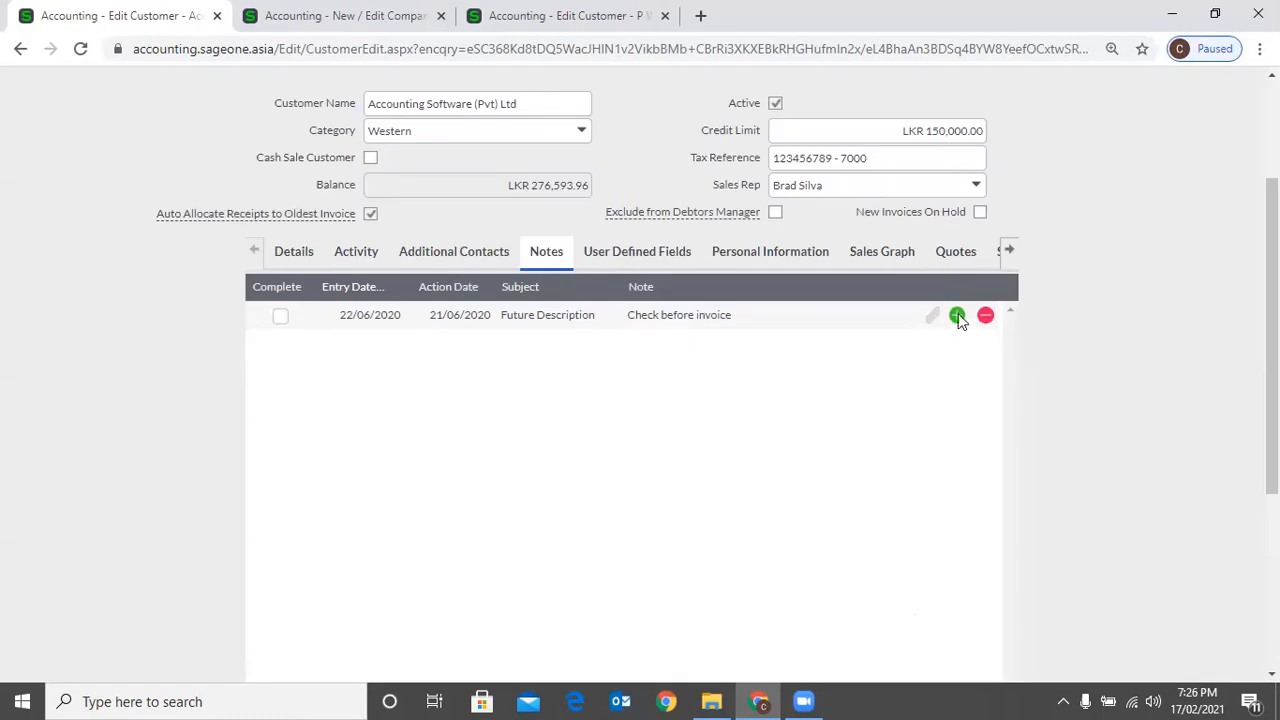
- Add a customer note with action date 21/02/2021 and subject "Meeting"
{"action": "left_click", "coordinate": [265, 416]}
{"action": "left_click", "coordinate": [231, 416]}
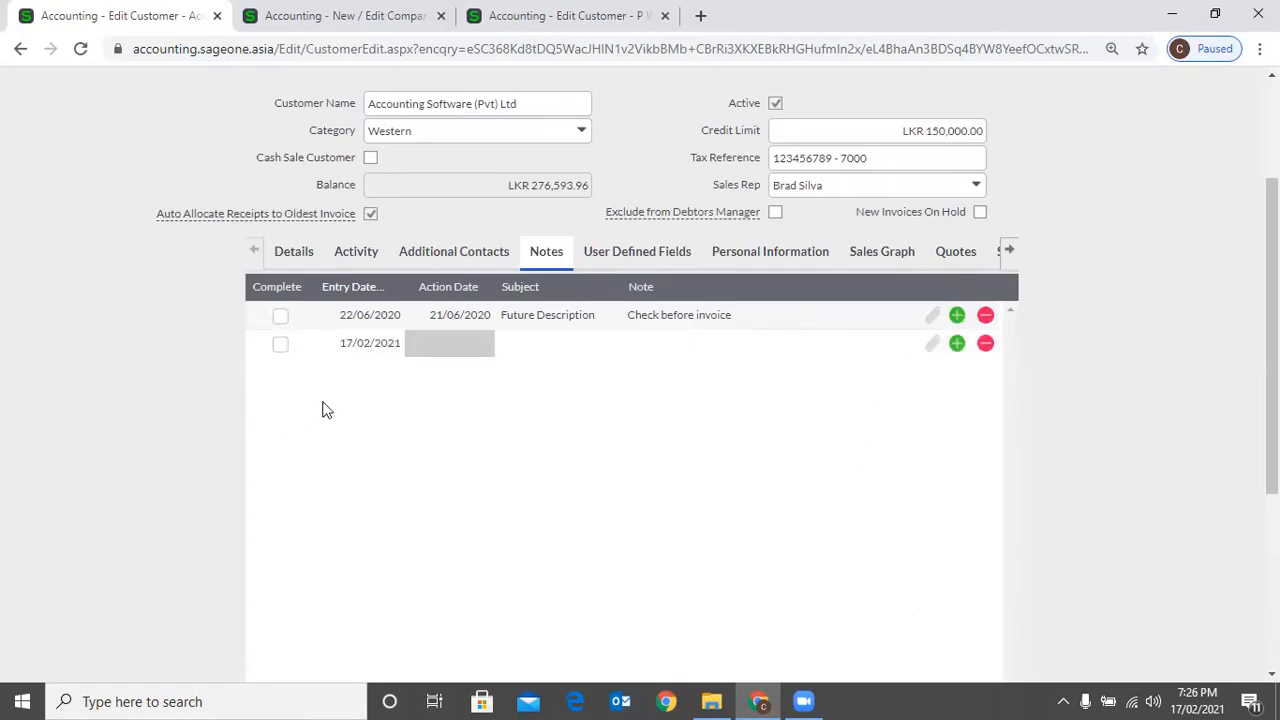
{"action": "left_click", "coordinate": [450, 347]}
{"action": "type", "text": "21/02/2021"}
{"action": "key", "text": "Tab"}
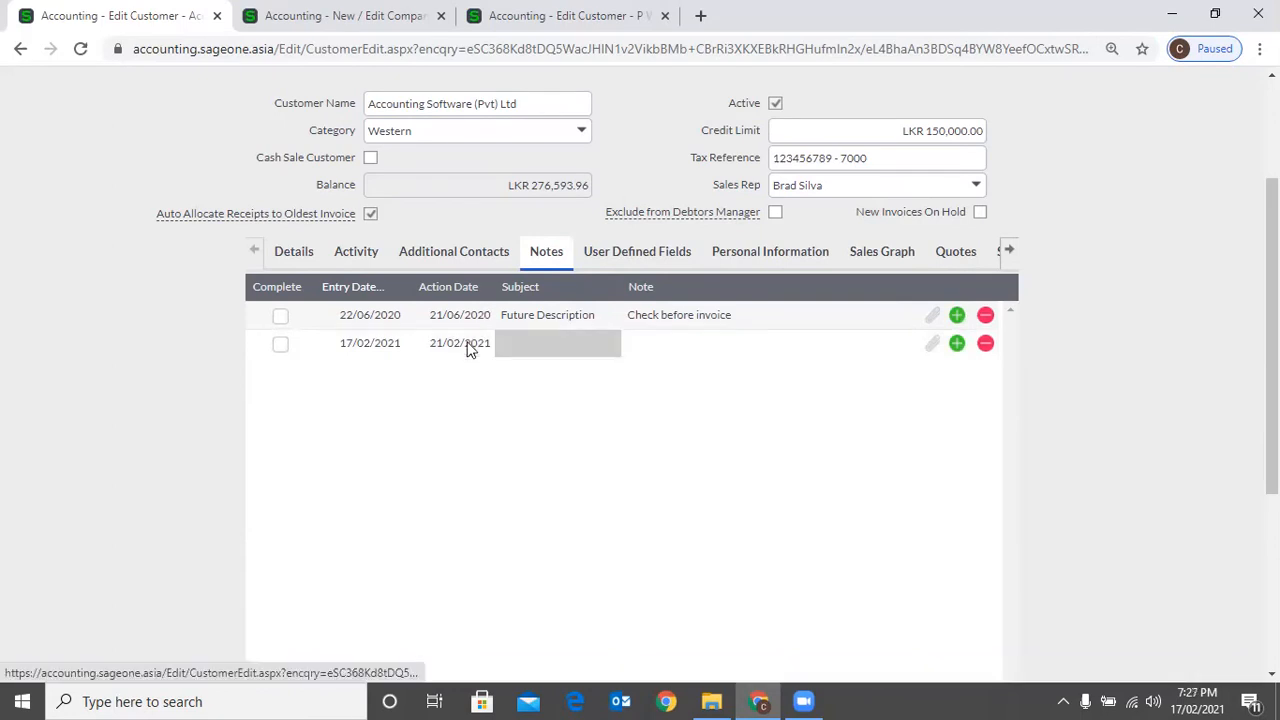
{"action": "left_click", "coordinate": [537, 351]}
{"action": "type", "text": "Meeting"}
{"action": "key", "text": "Tab"}
{"action": "left_click", "coordinate": [654, 343]}
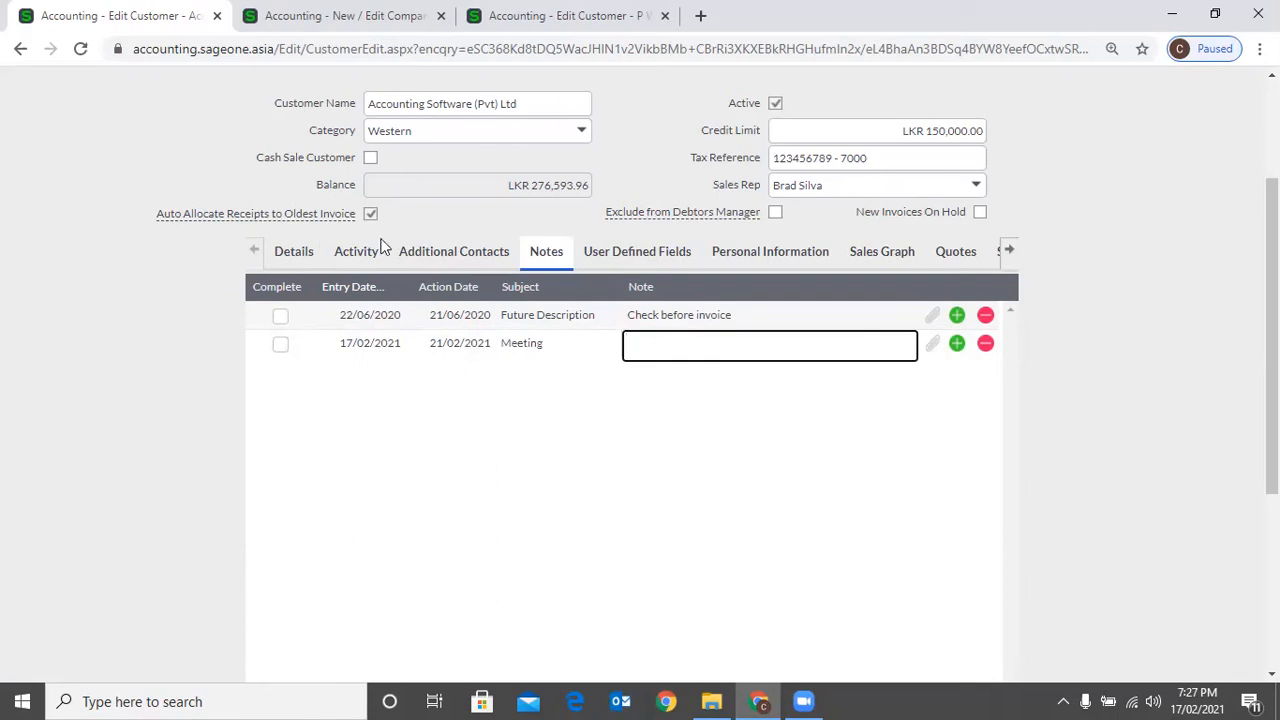
- Open the main Dashboard and examine the overdue customer document notes in the To Do List
{"action": "scroll", "coordinate": [486, 277], "scroll_direction": "down", "scroll_amount": 1}
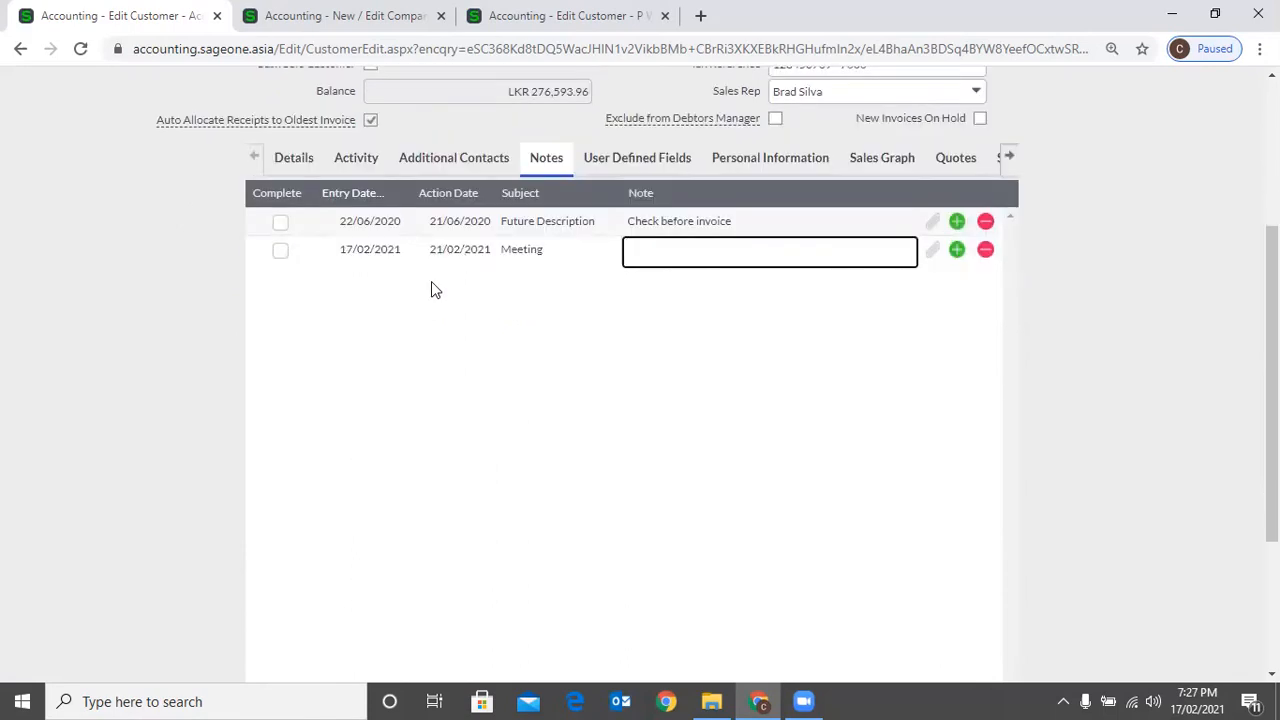
{"action": "scroll", "coordinate": [431, 281], "scroll_direction": "up", "scroll_amount": 3}
{"action": "left_click", "coordinate": [322, 16]}
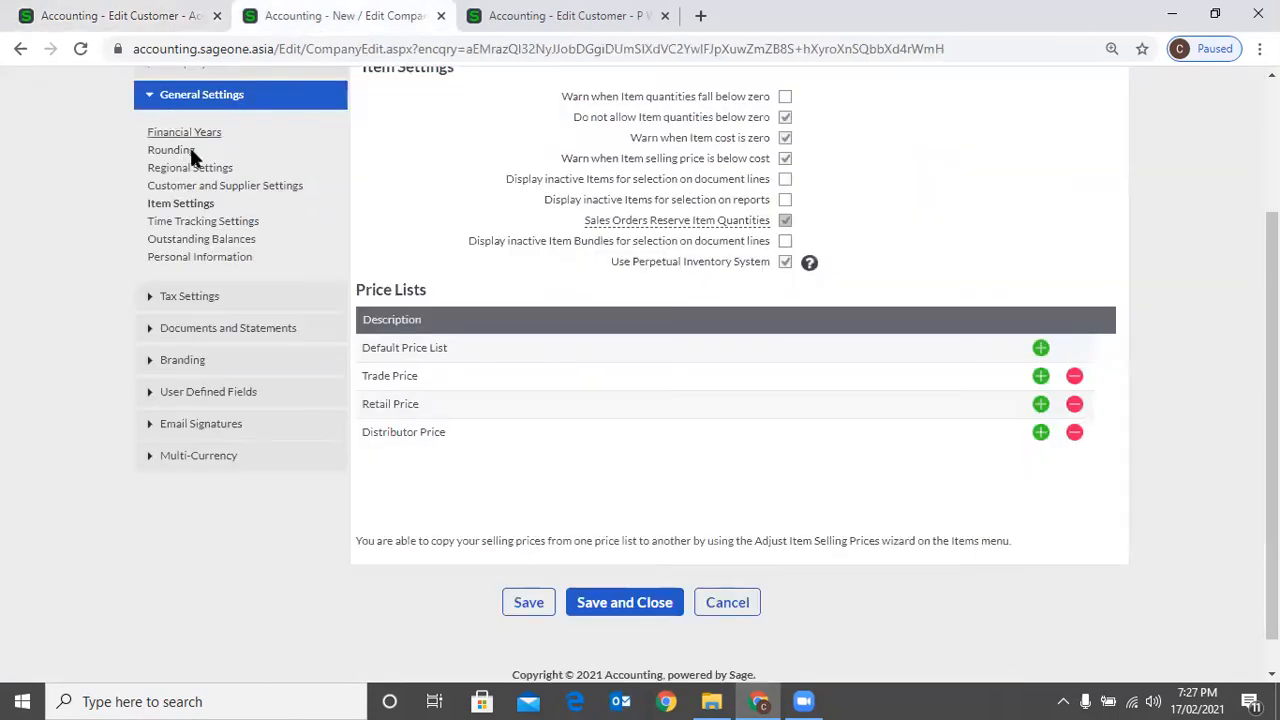
{"action": "scroll", "coordinate": [190, 150], "scroll_direction": "up", "scroll_amount": 2}
{"action": "left_click", "coordinate": [58, 129]}
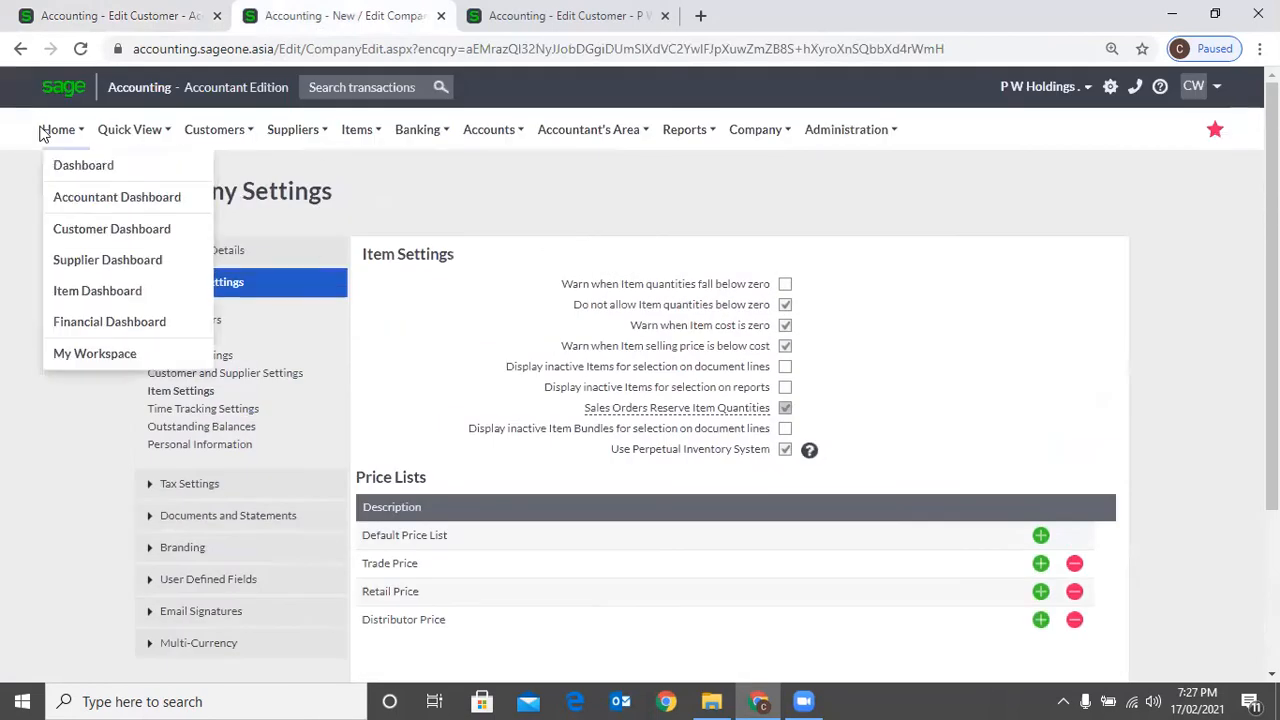
{"action": "left_click", "coordinate": [72, 168]}
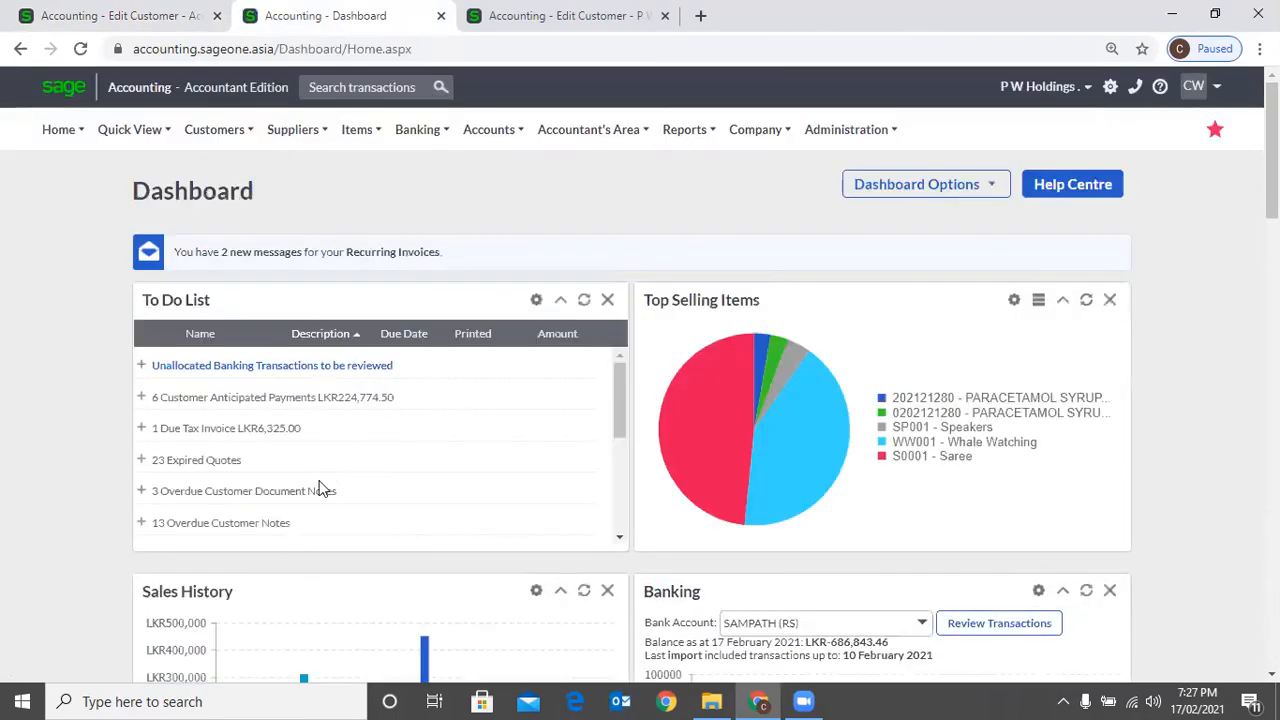
{"action": "left_click", "coordinate": [320, 490]}
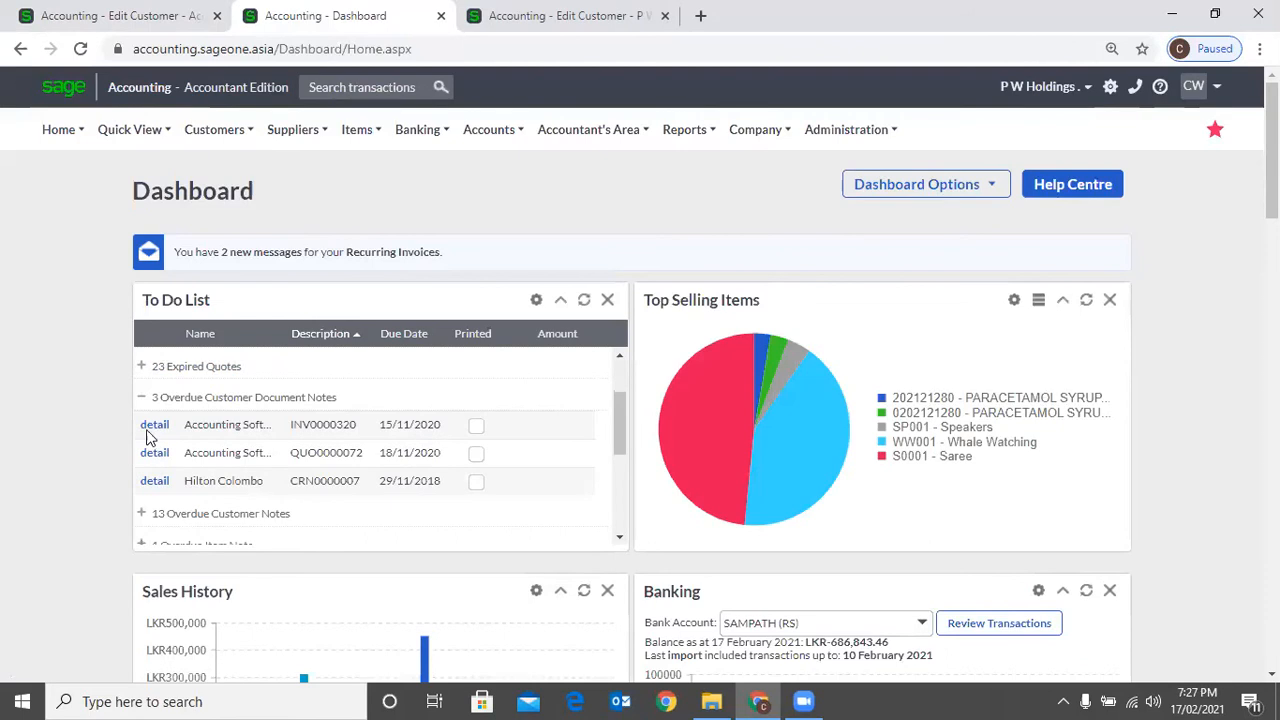
{"action": "left_click", "coordinate": [142, 398]}
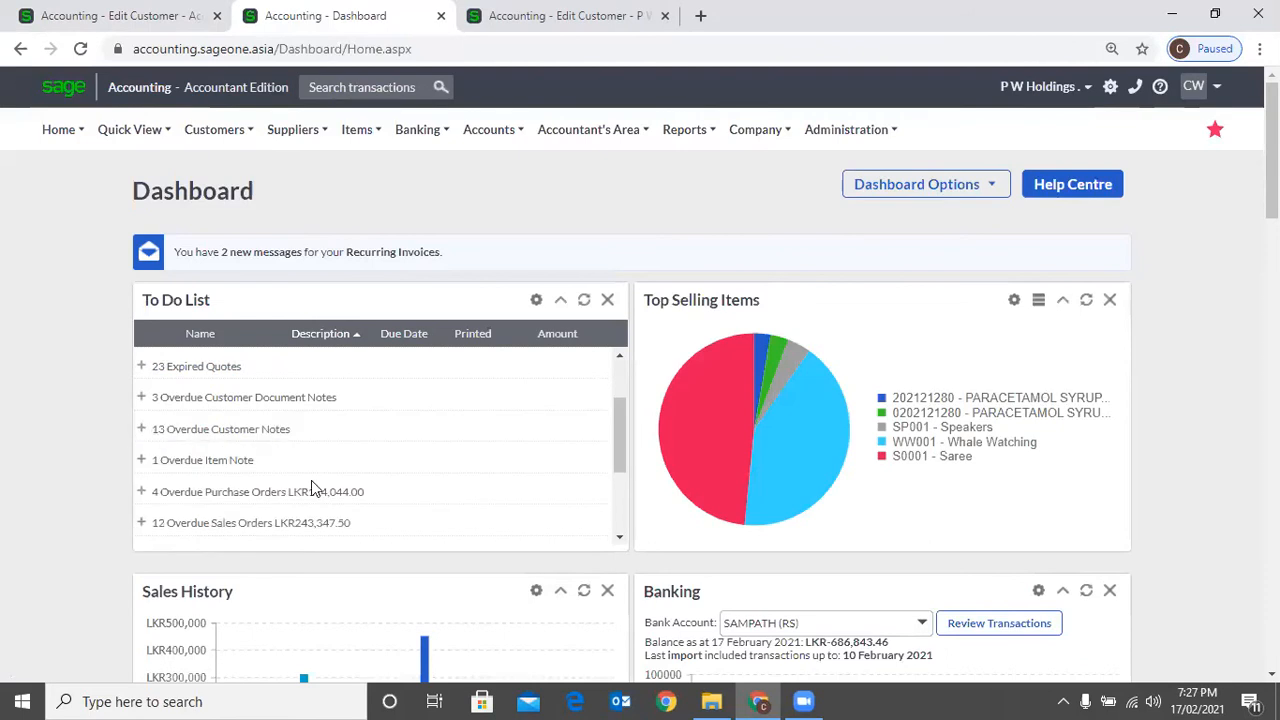
- List the overdue customer notes in the Dashboard's To Do List and return to the Accounting Software (Pvt) Ltd customer record
{"action": "left_click", "coordinate": [290, 429]}
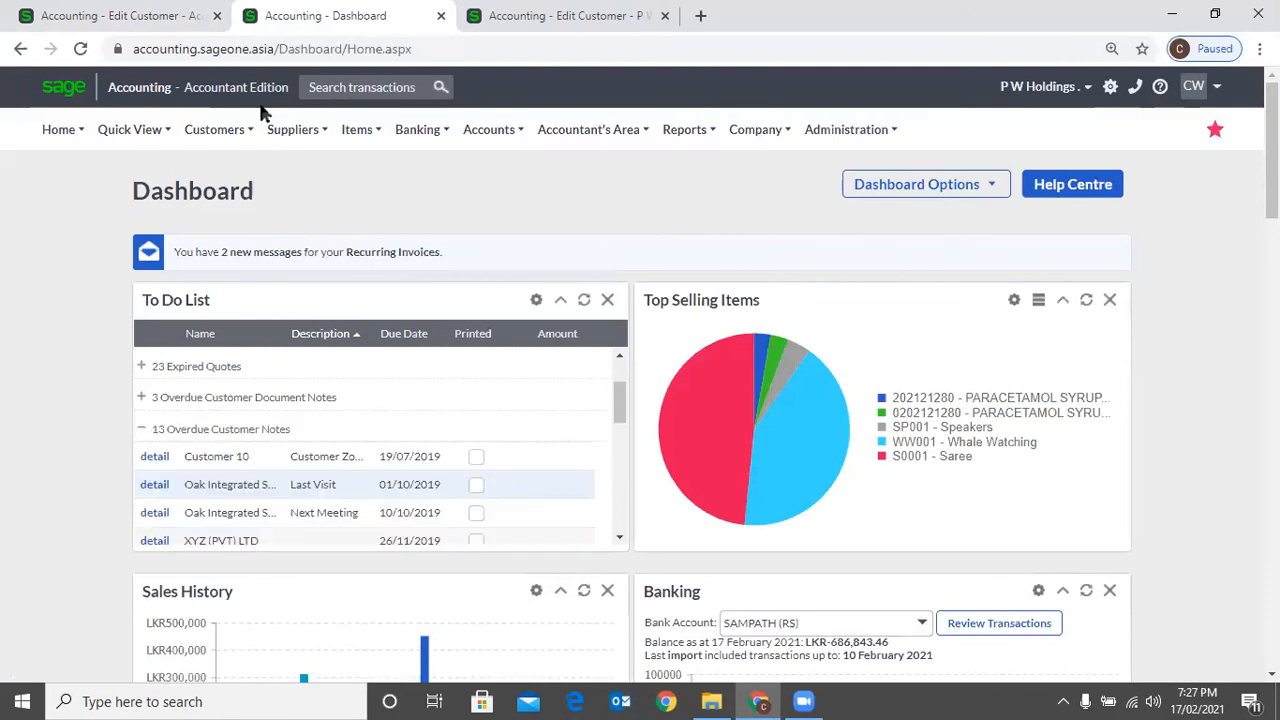
{"action": "left_click", "coordinate": [157, 25]}
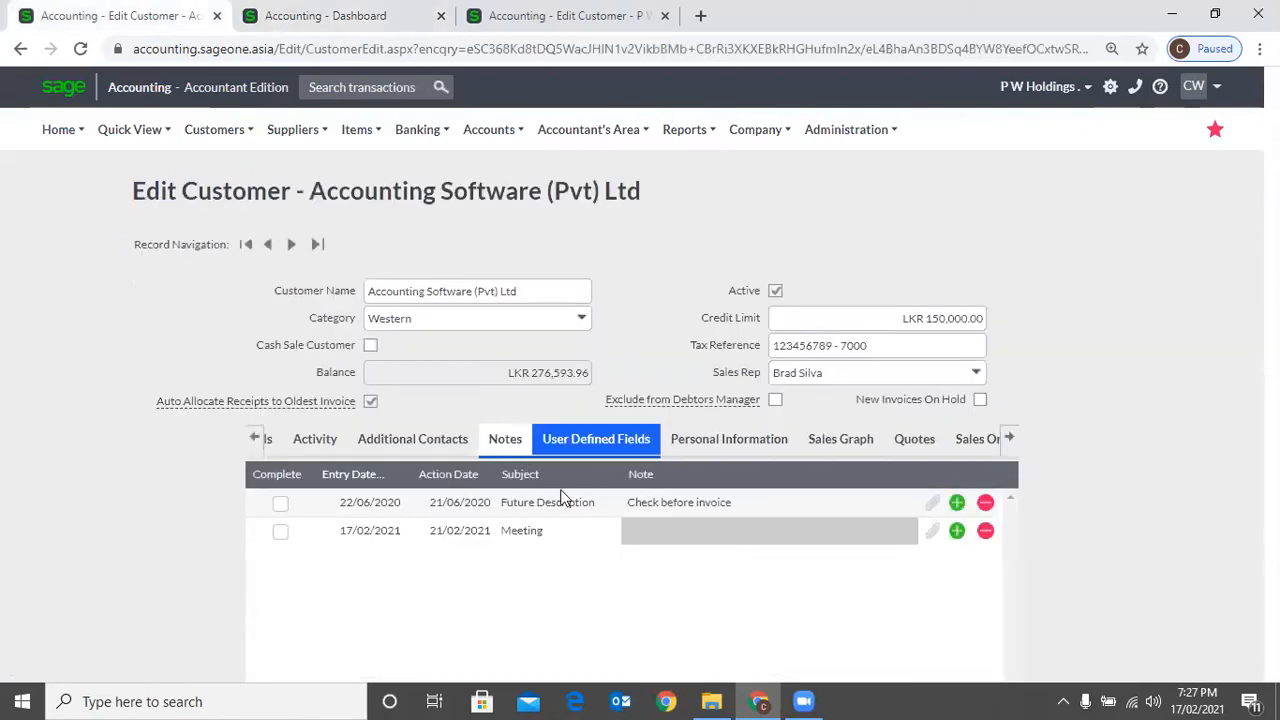
- Examine the customer's user defined text, numeric, yes/no and date fields alongside the standard details
{"action": "left_click", "coordinate": [580, 441]}
{"action": "scroll", "coordinate": [329, 337], "scroll_direction": "down", "scroll_amount": 1}
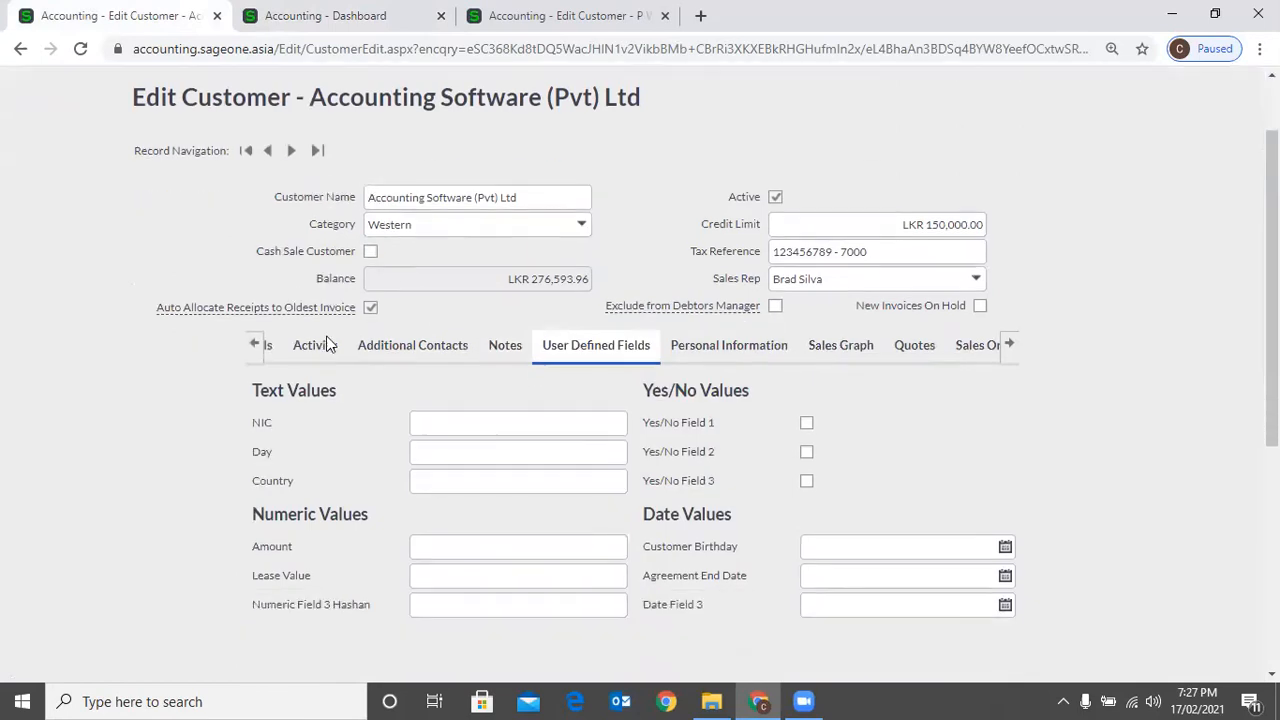
{"action": "scroll", "coordinate": [328, 342], "scroll_direction": "down", "scroll_amount": 3}
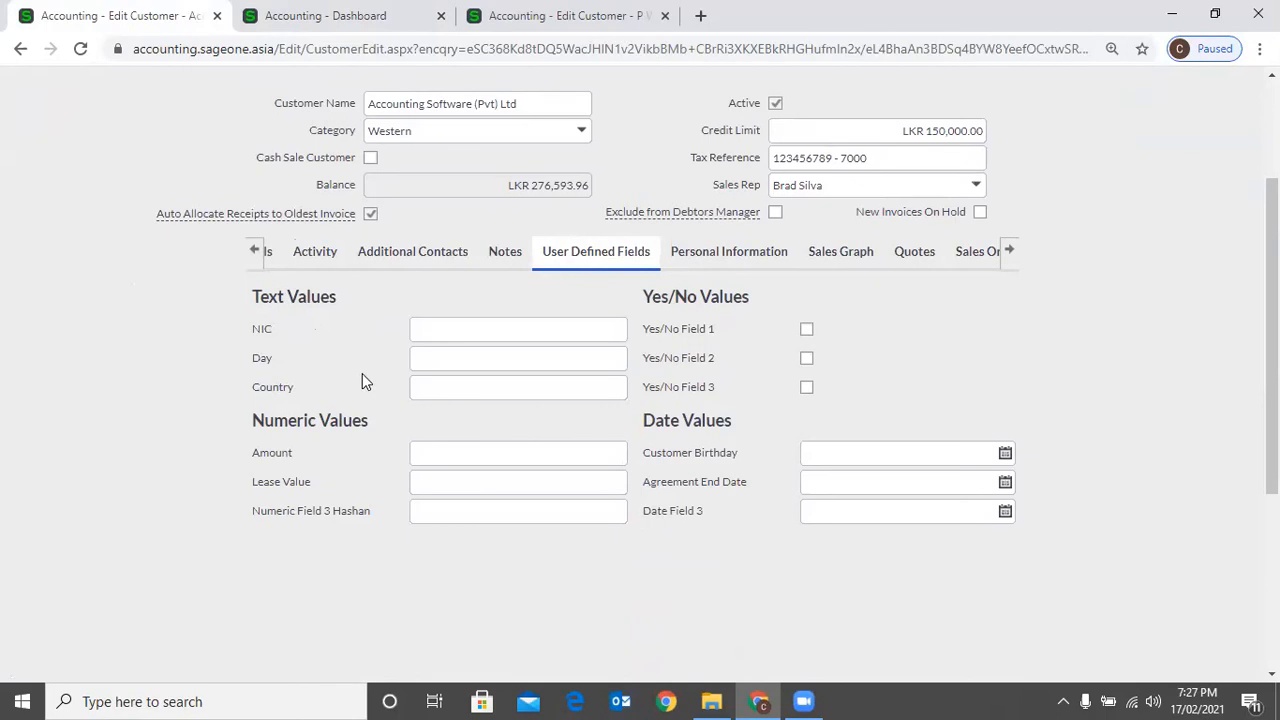
{"action": "left_click", "coordinate": [267, 251]}
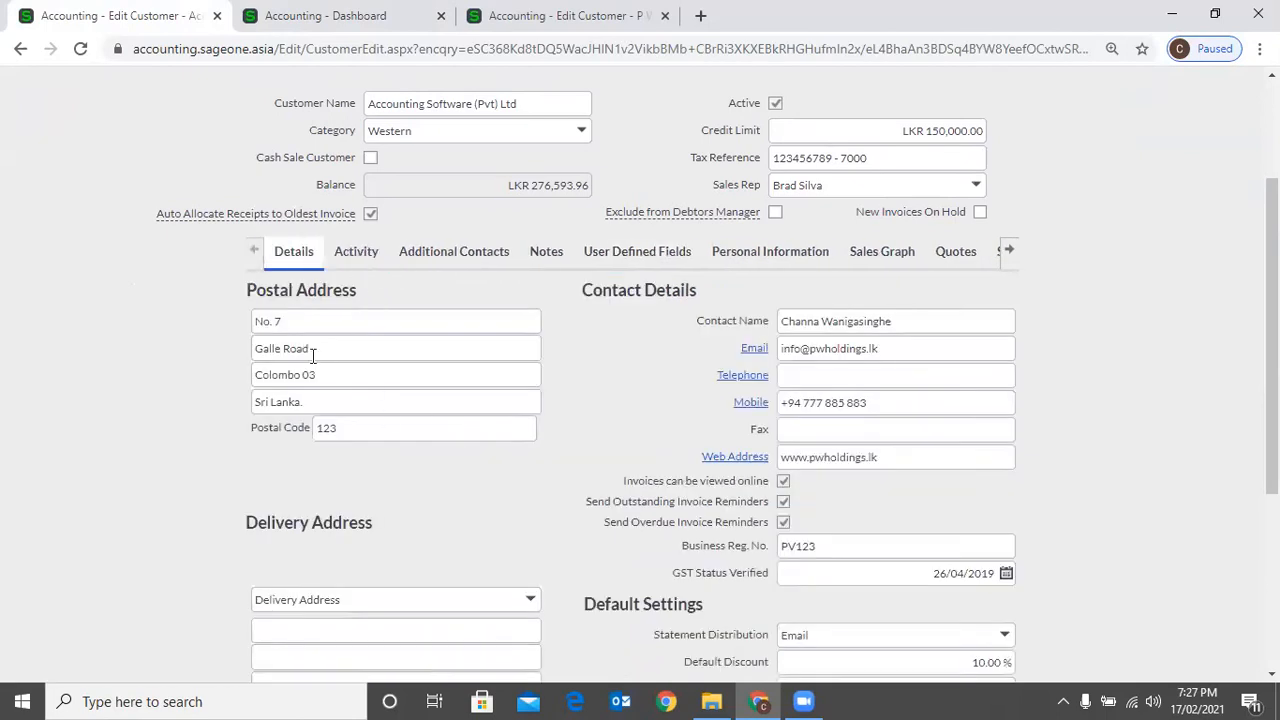
{"action": "left_click", "coordinate": [648, 256]}
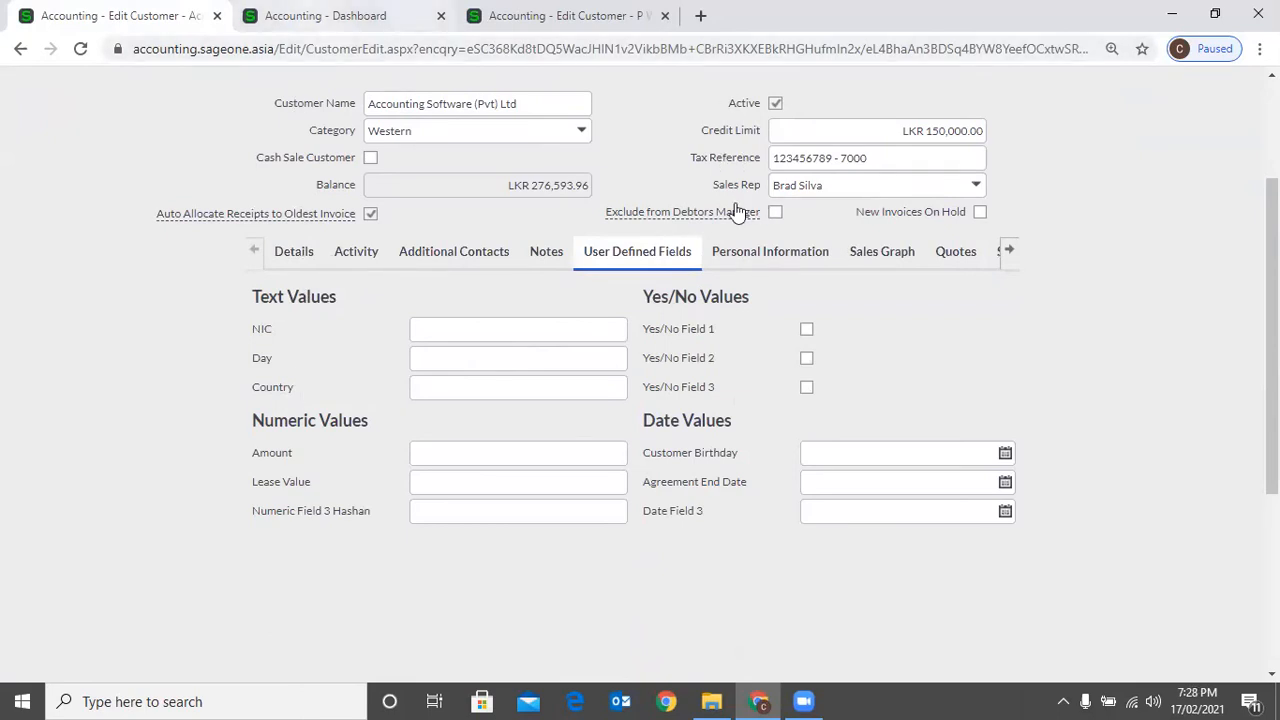
- Examine the customer user defined field names in Company Settings and compare them with the fields on the customer record
{"action": "key", "text": "ctrl+Tab"}
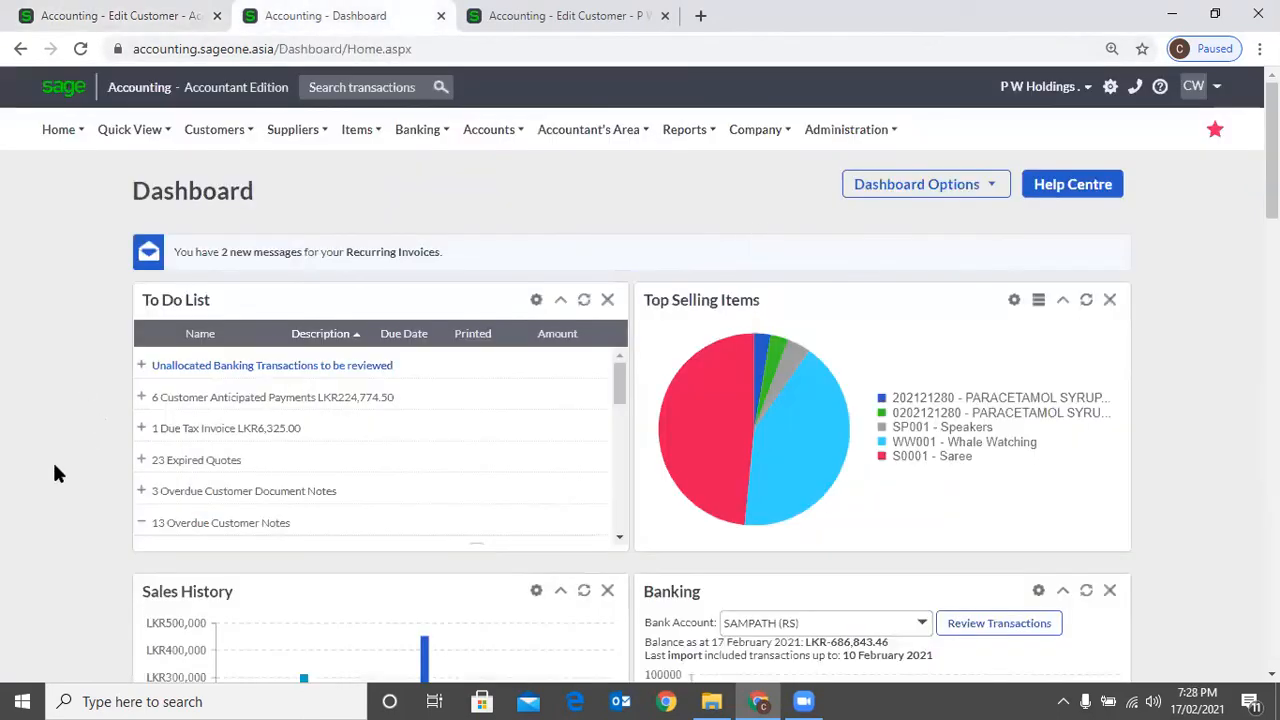
{"action": "left_click", "coordinate": [195, 542]}
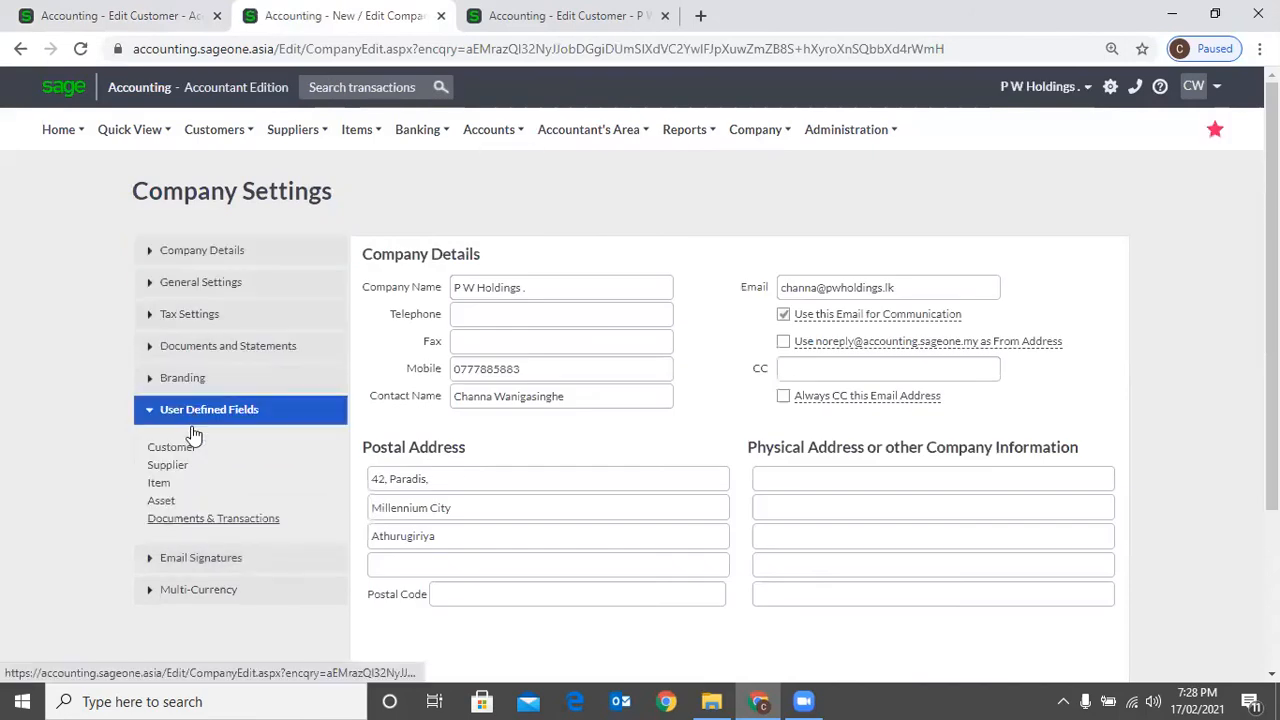
{"action": "left_click", "coordinate": [171, 448]}
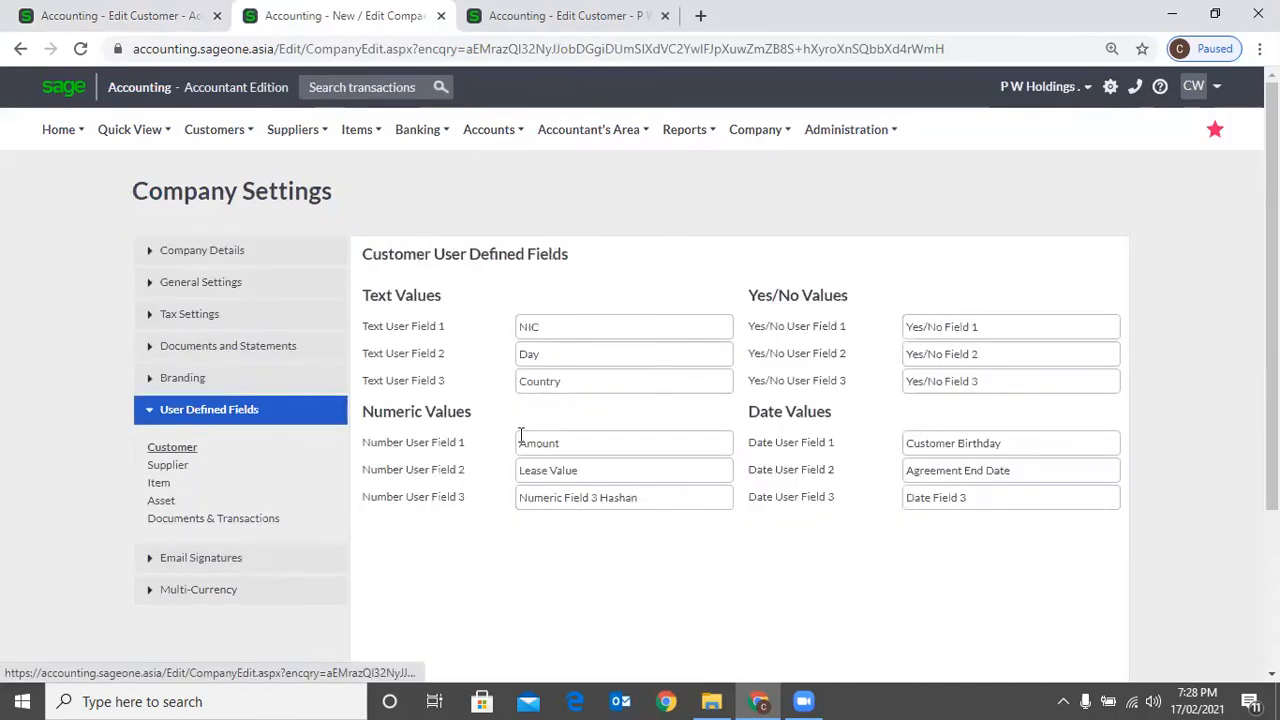
{"action": "left_click", "coordinate": [550, 327]}
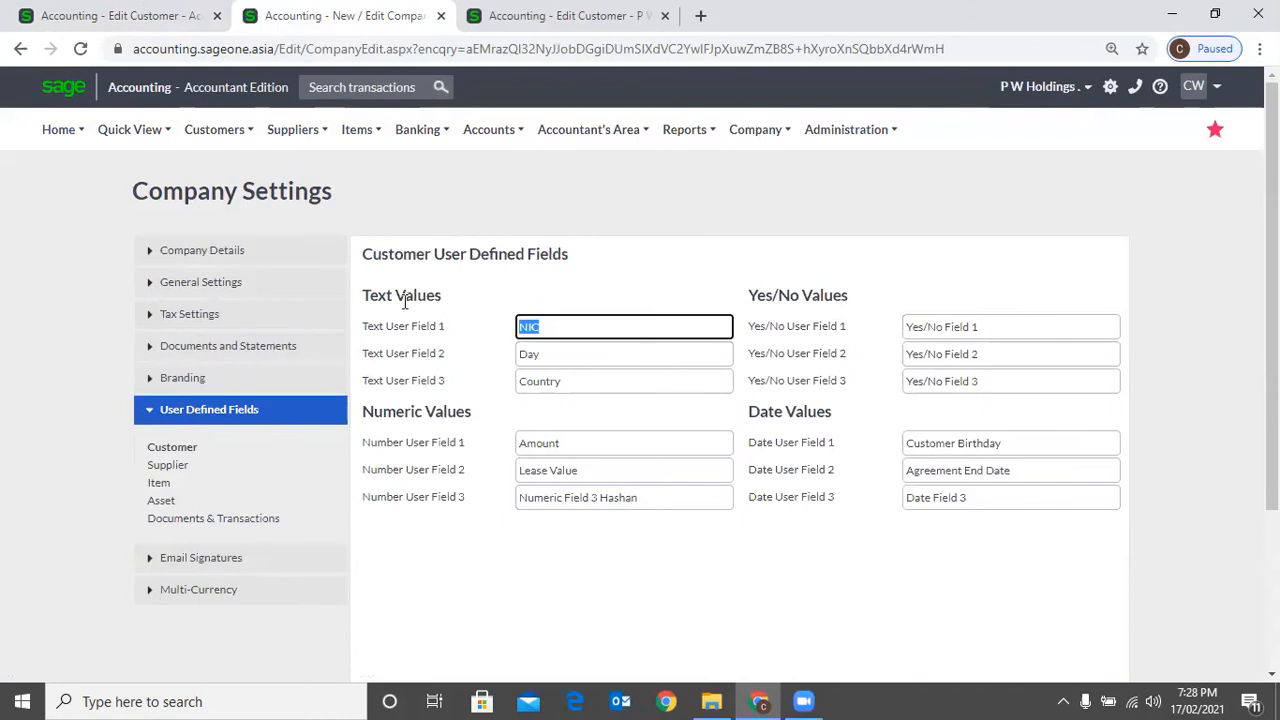
{"action": "key", "text": "ctrl+shift+Tab"}
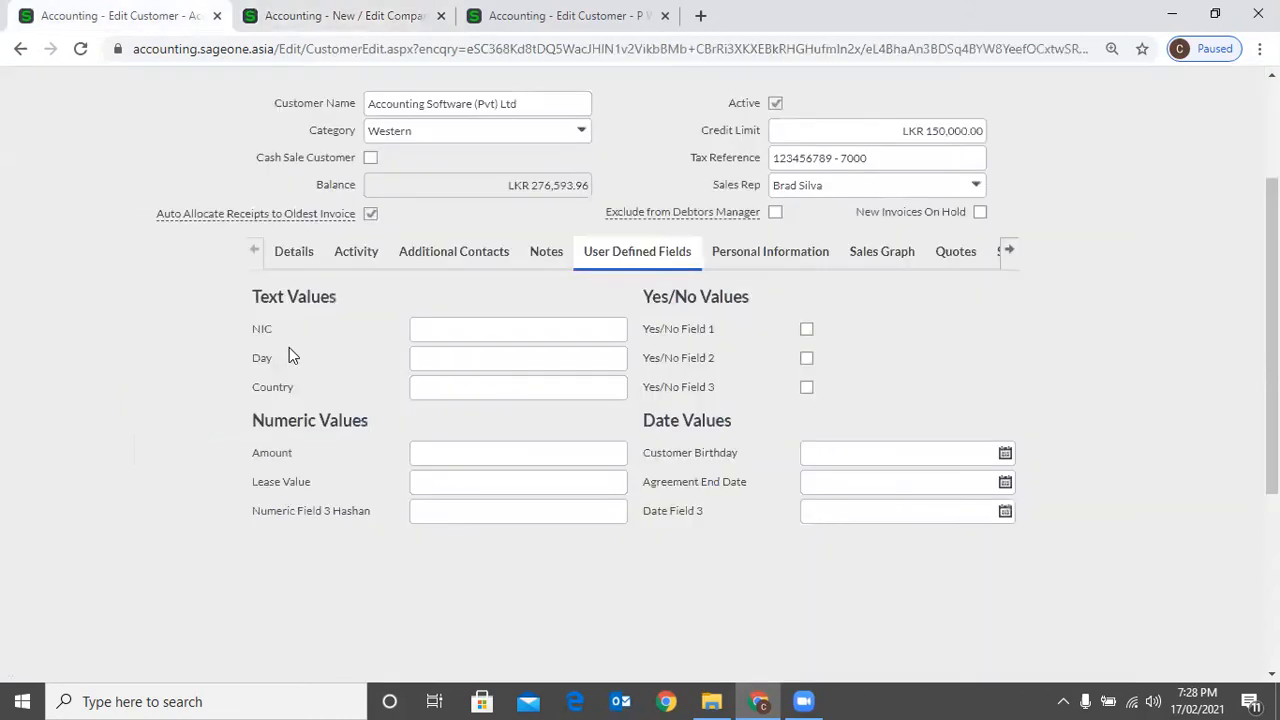
{"action": "scroll", "coordinate": [284, 350], "scroll_direction": "down", "scroll_amount": 1}
{"action": "scroll", "coordinate": [282, 373], "scroll_direction": "down", "scroll_amount": 3}
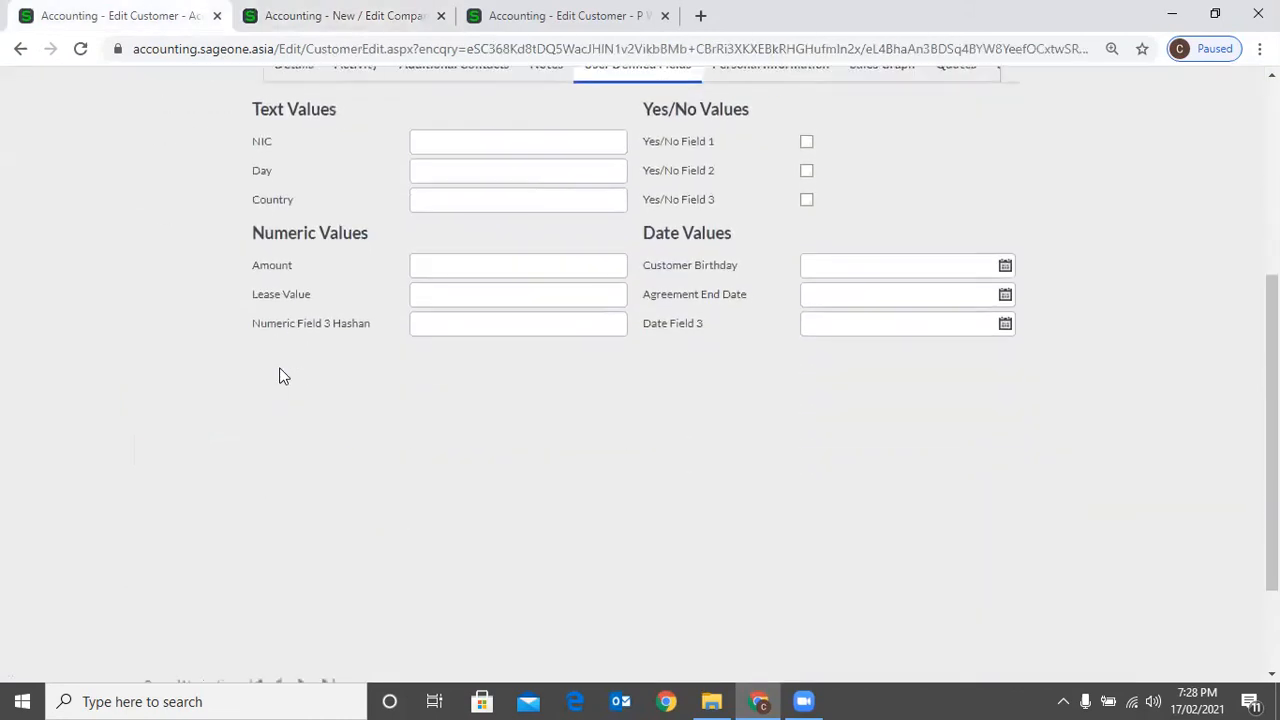
{"action": "scroll", "coordinate": [583, 383], "scroll_direction": "up", "scroll_amount": 3}
{"action": "scroll", "coordinate": [731, 307], "scroll_direction": "up", "scroll_amount": 1}
- Try the Extended Removal Date option in the customer's personal information settings and switch it off again
{"action": "left_click", "coordinate": [729, 298]}
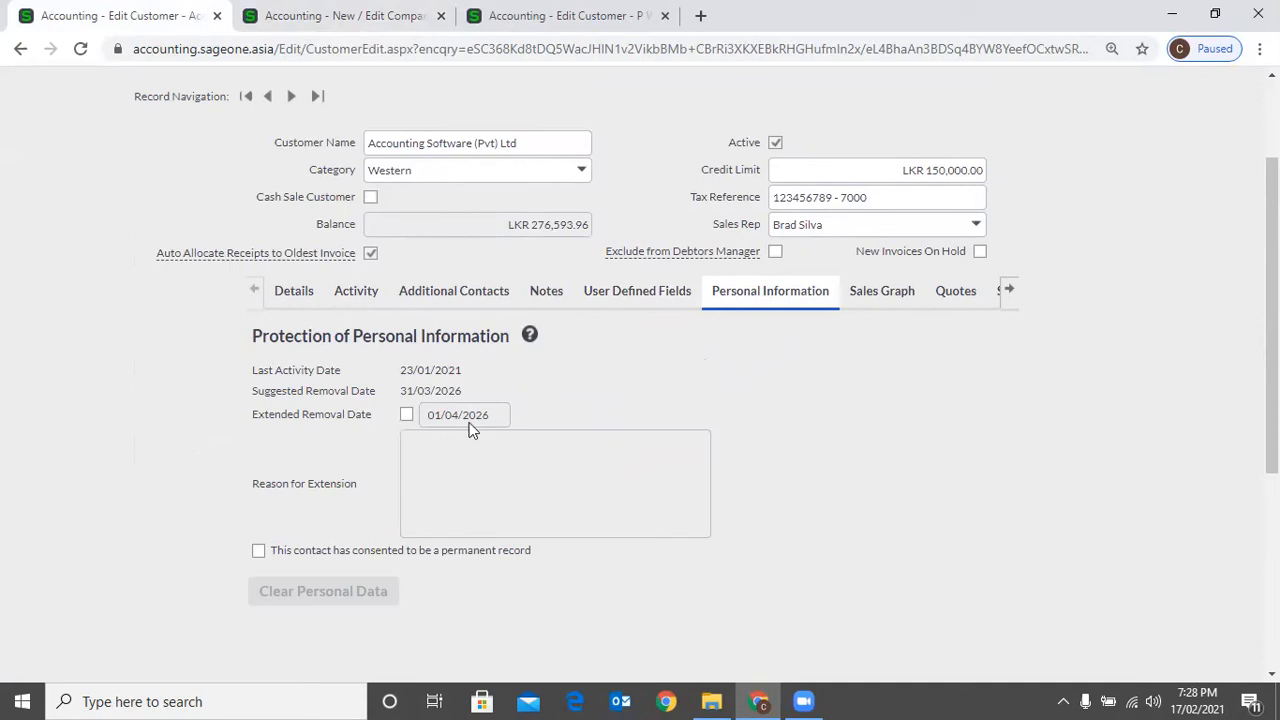
{"action": "left_click", "coordinate": [407, 415]}
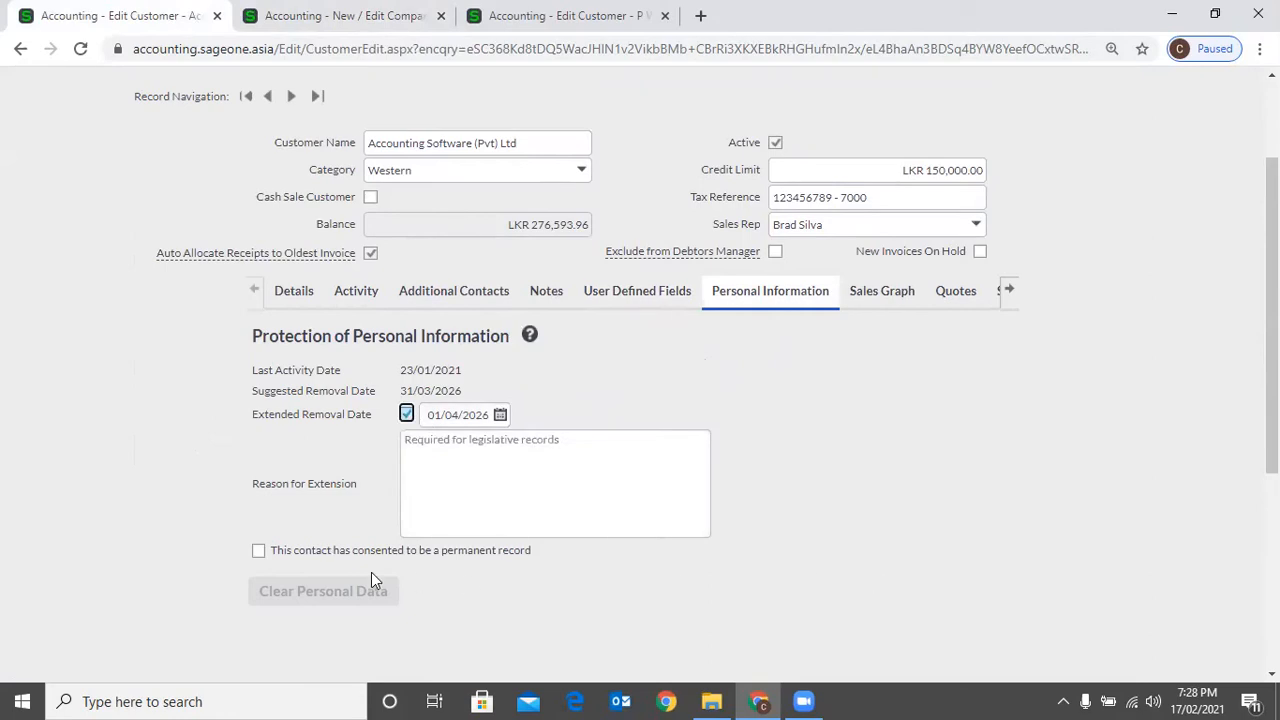
{"action": "key", "text": "space"}
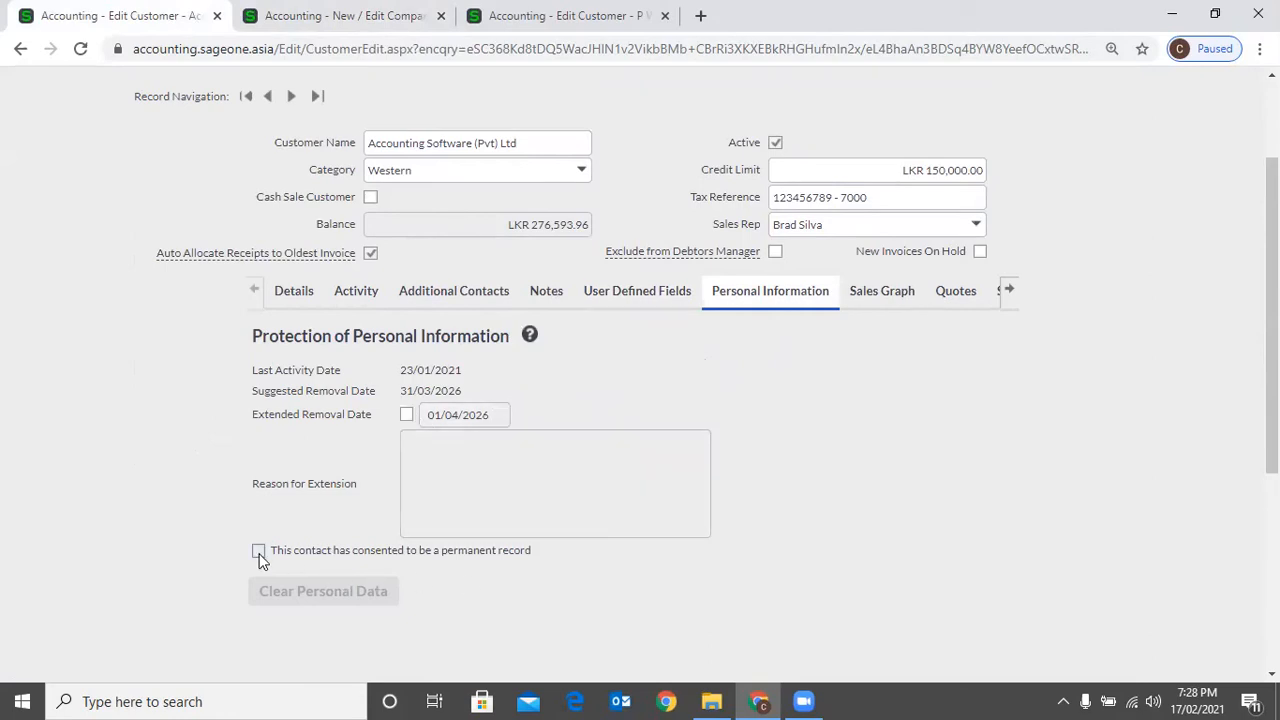
{"action": "left_click", "coordinate": [319, 562]}
- Examine the customer's sales graph and review the quotes and unpaid invoices
{"action": "left_click", "coordinate": [880, 297]}
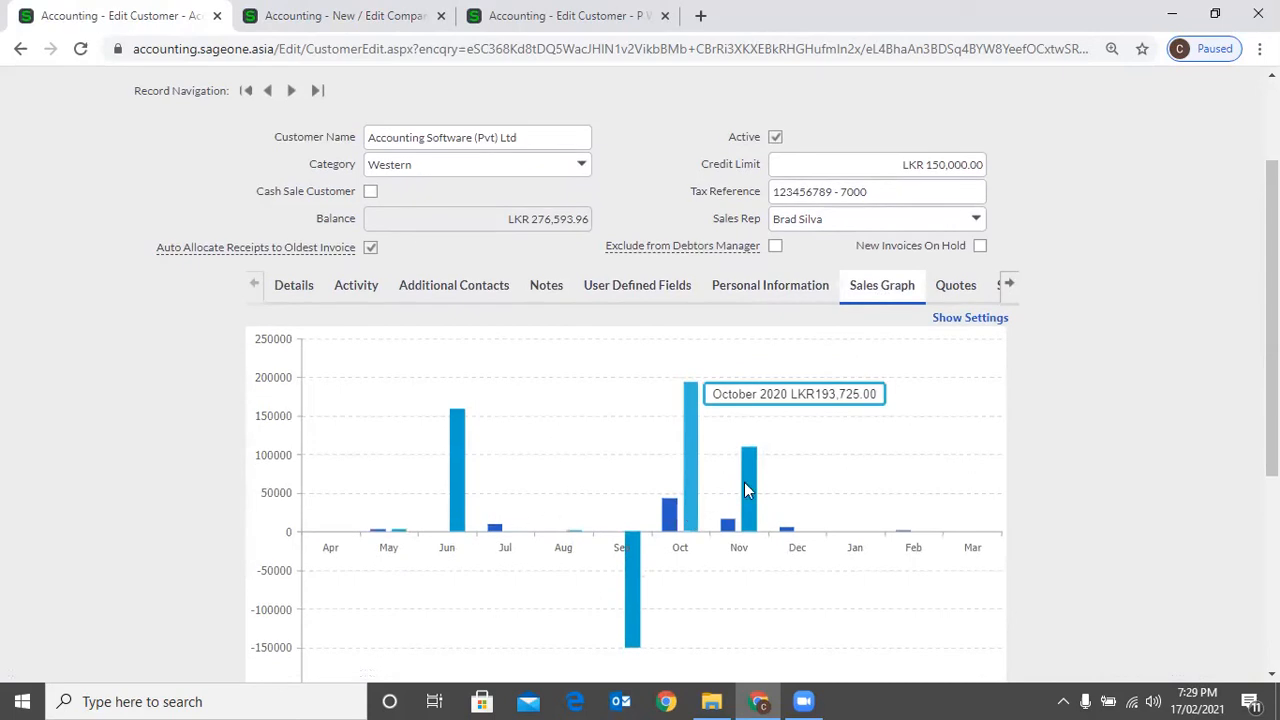
{"action": "scroll", "coordinate": [565, 510], "scroll_direction": "down", "scroll_amount": 1}
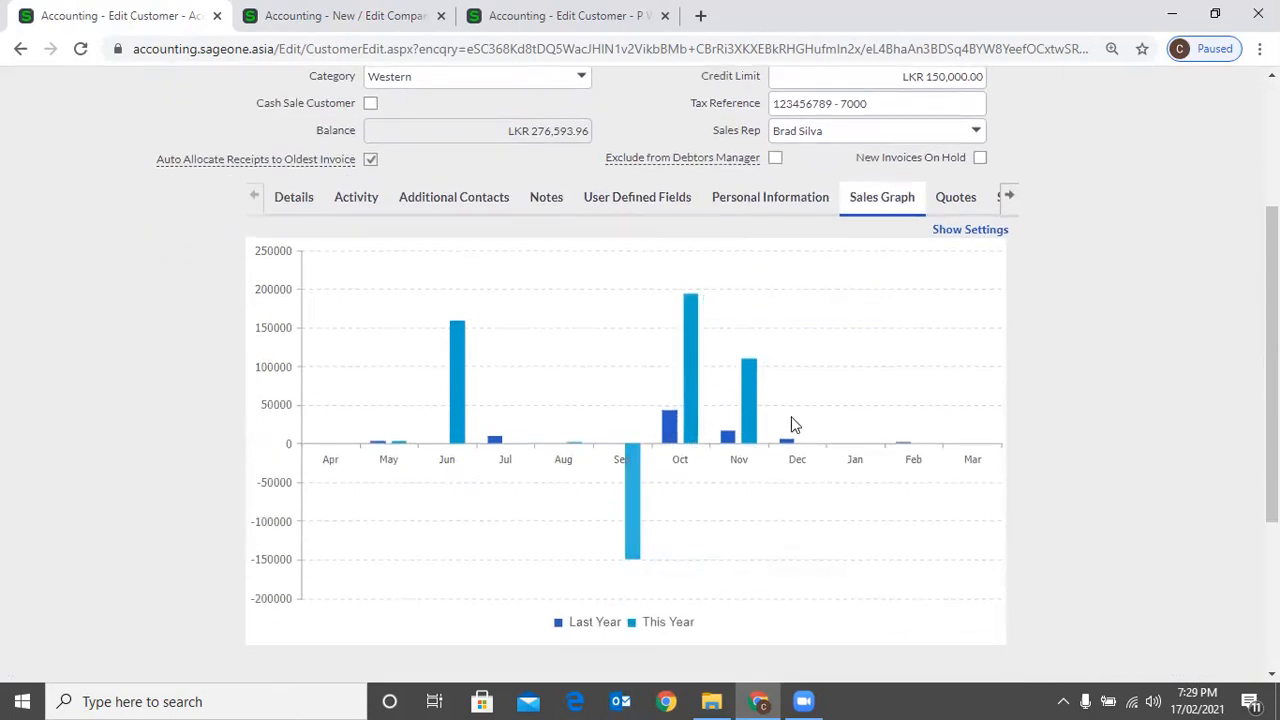
{"action": "left_click", "coordinate": [988, 195]}
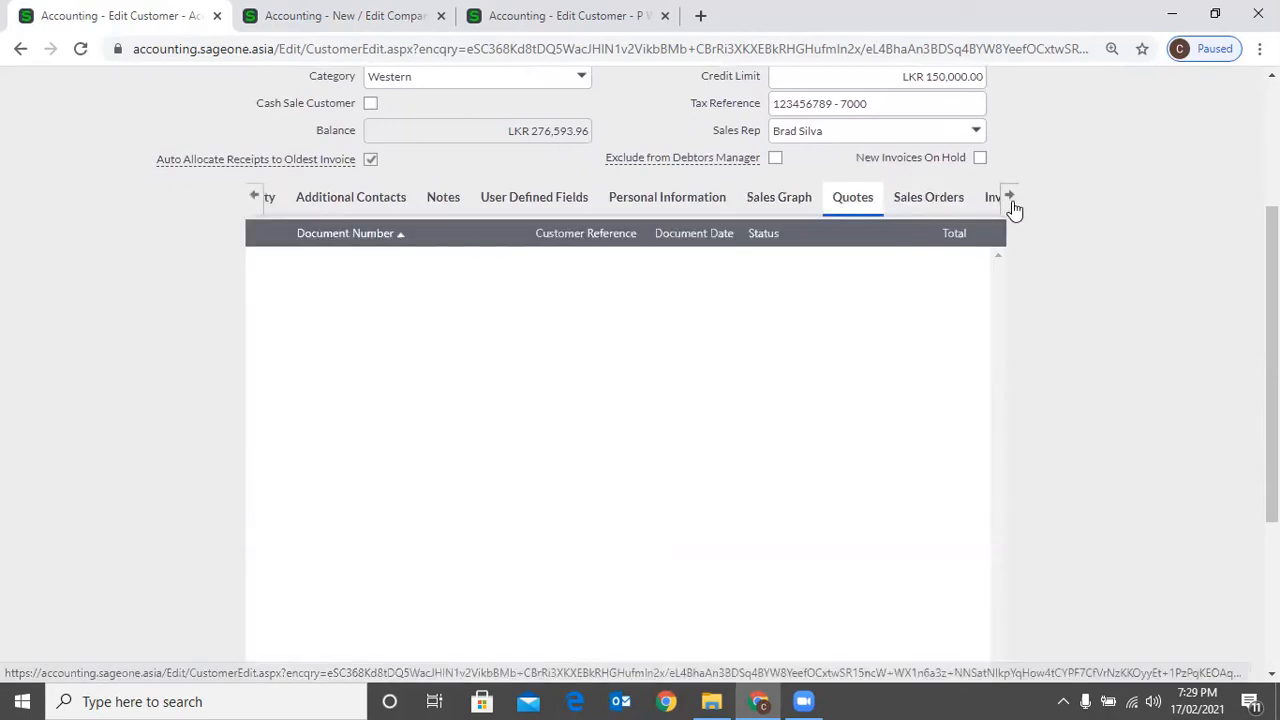
{"action": "left_click", "coordinate": [1008, 204]}
{"action": "left_click", "coordinate": [1009, 208]}
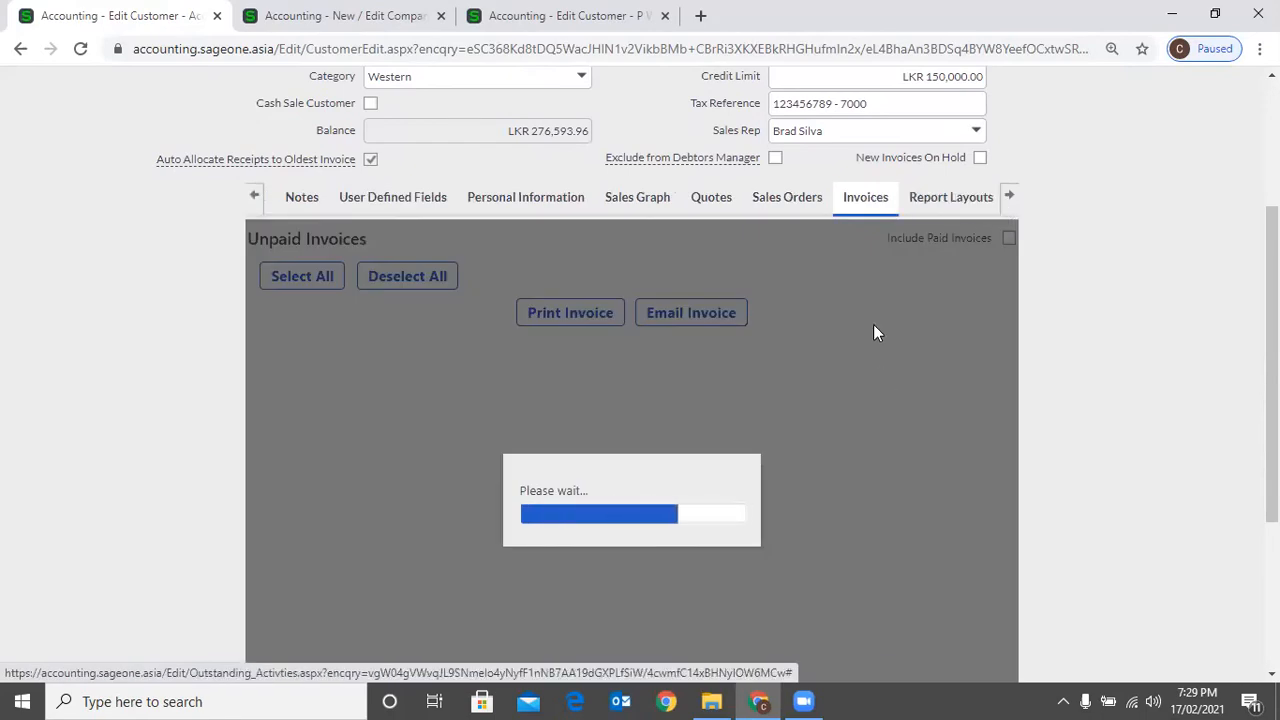
- Return to the customer's general details and review the report layouts assigned to this customer
{"action": "left_click", "coordinate": [254, 197]}
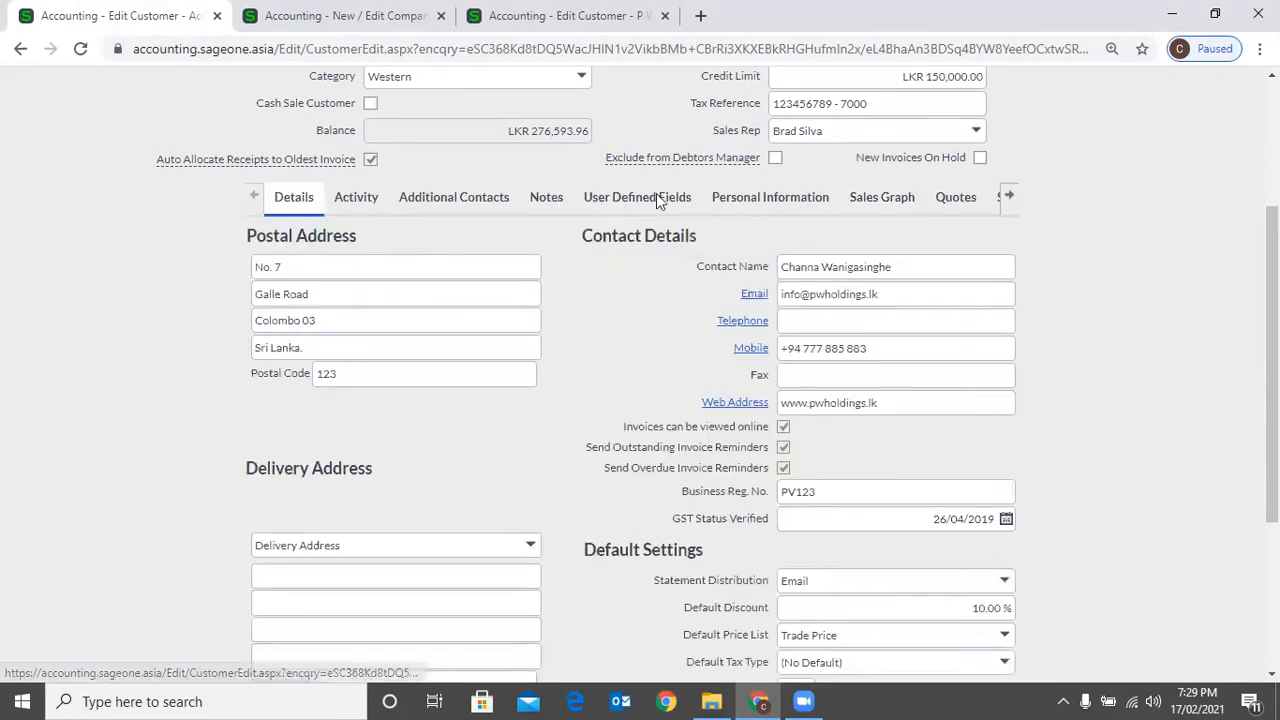
{"action": "left_click", "coordinate": [1007, 197]}
{"action": "left_click", "coordinate": [1005, 197]}
{"action": "left_click", "coordinate": [1005, 197]}
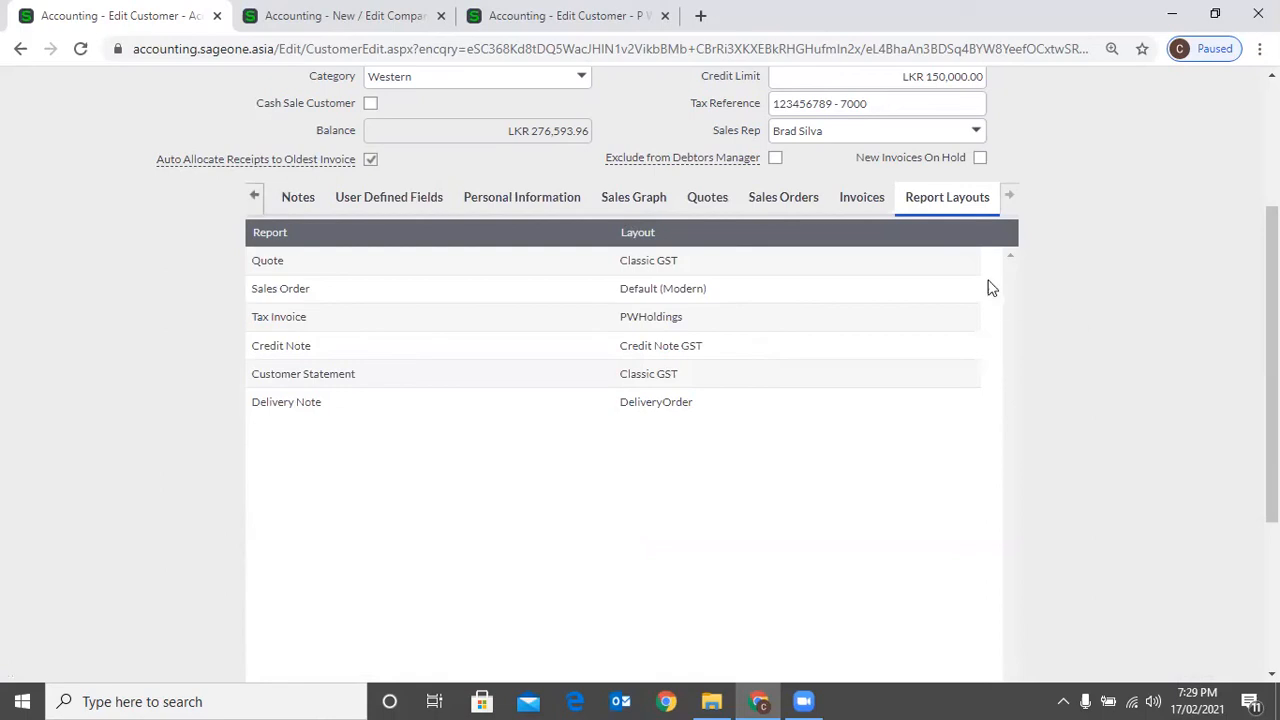
{"action": "scroll", "coordinate": [988, 291], "scroll_direction": "up", "scroll_amount": 1}
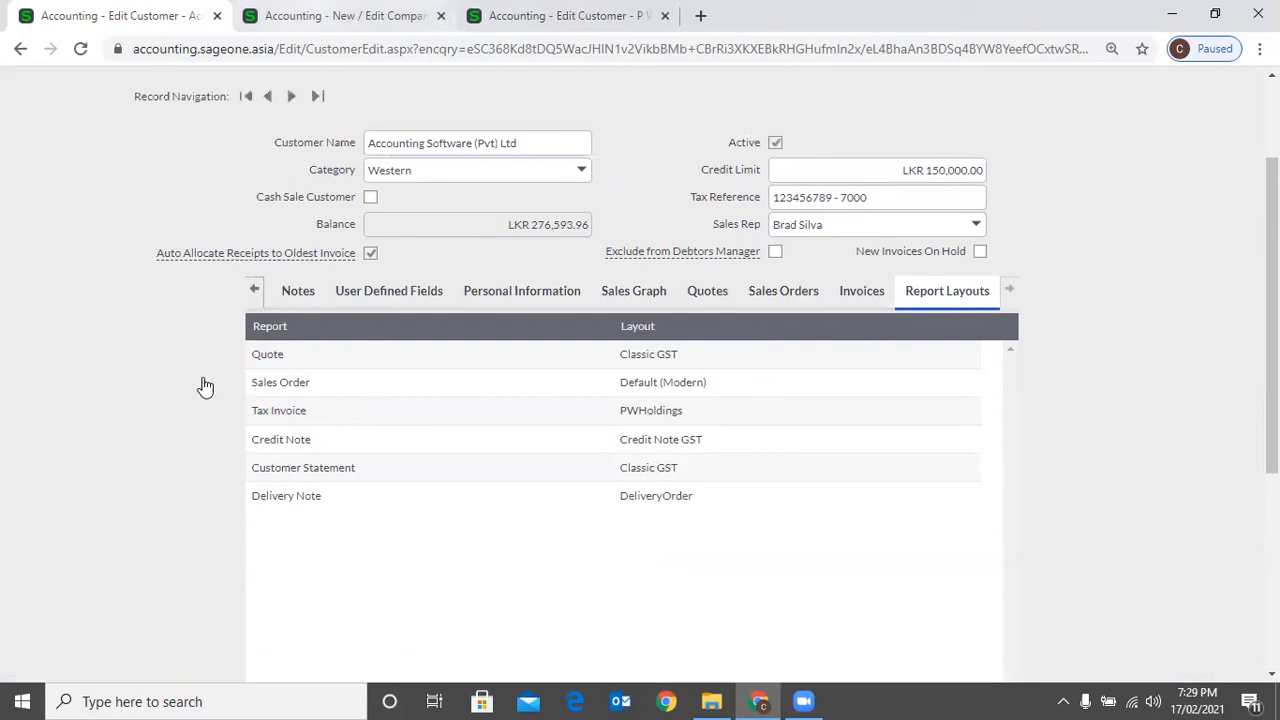
- Review the invoice and statement layouts in Company Settings and open the Tax Invoice layout for editing
{"action": "key", "text": "ctrl+Tab"}
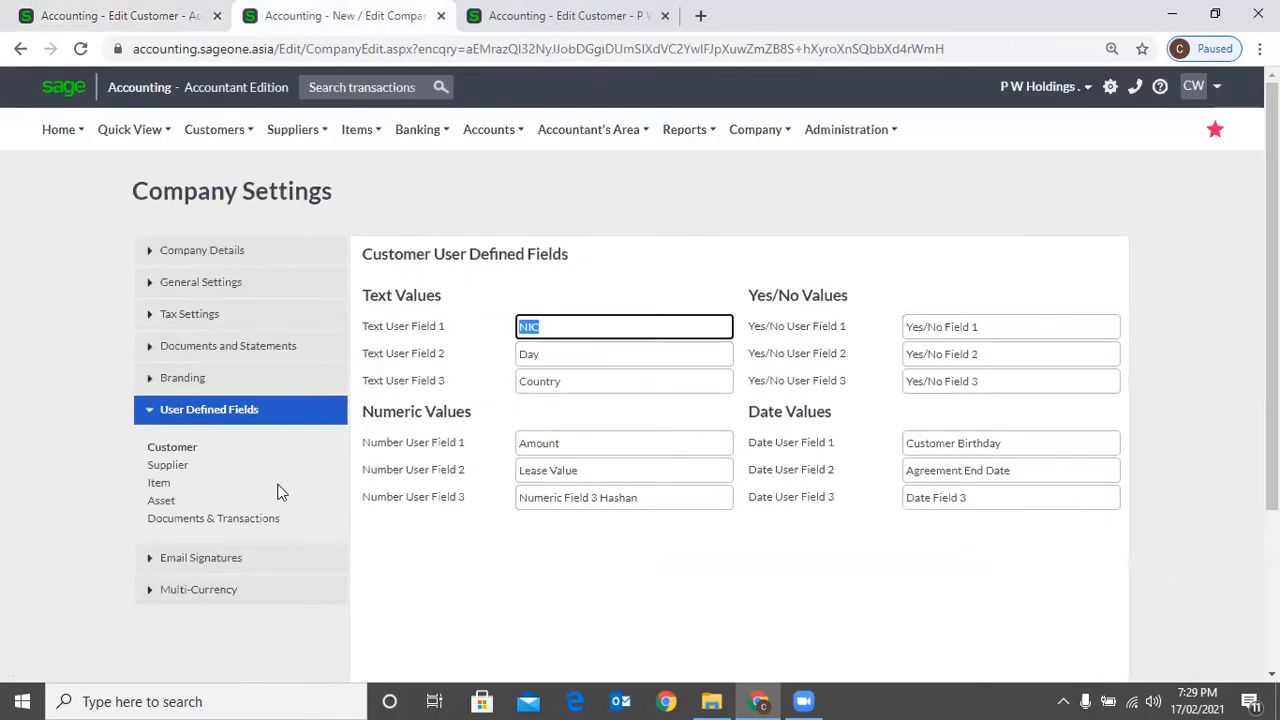
{"action": "left_click", "coordinate": [229, 346]}
{"action": "left_click", "coordinate": [225, 472]}
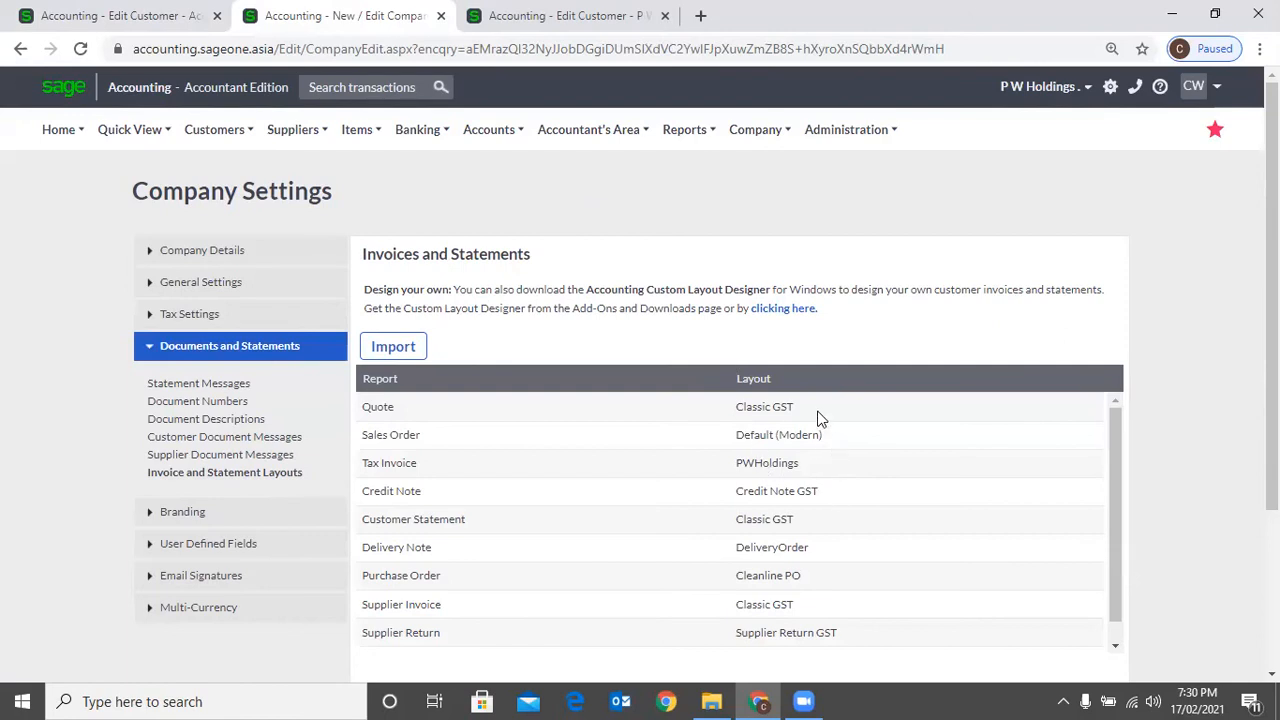
{"action": "scroll", "coordinate": [817, 430], "scroll_direction": "down", "scroll_amount": 3}
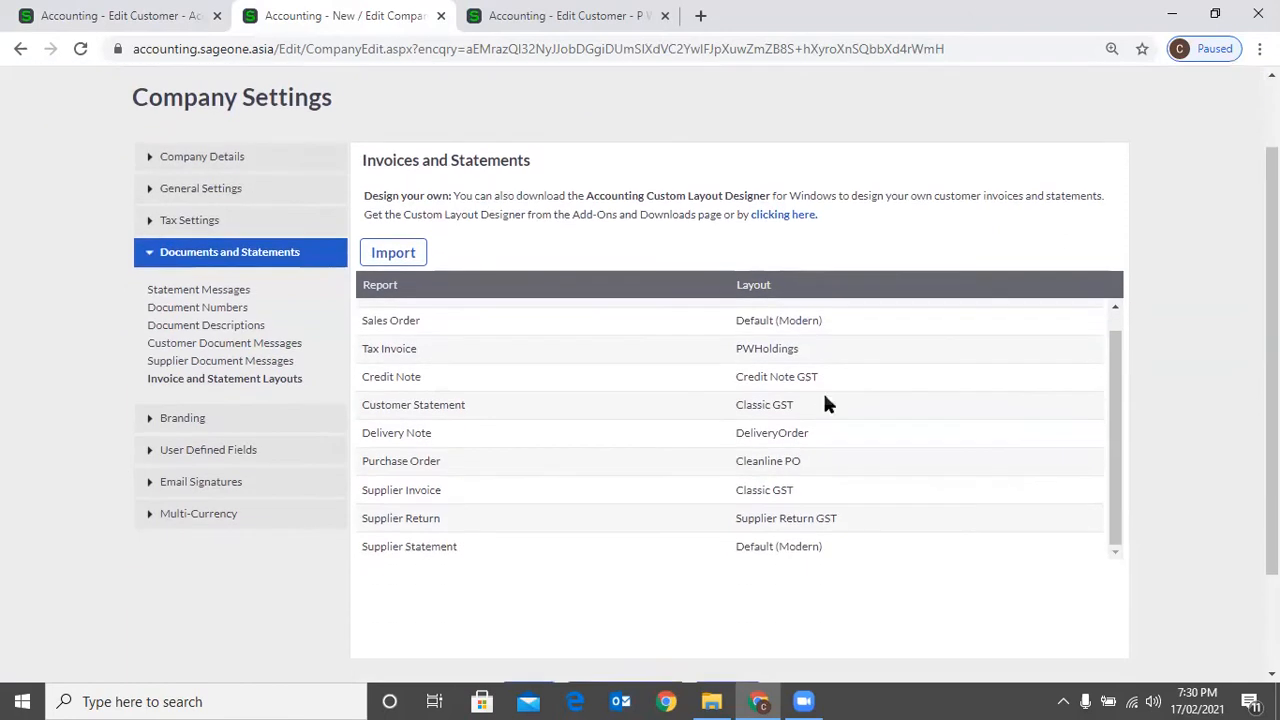
{"action": "left_click", "coordinate": [845, 356]}
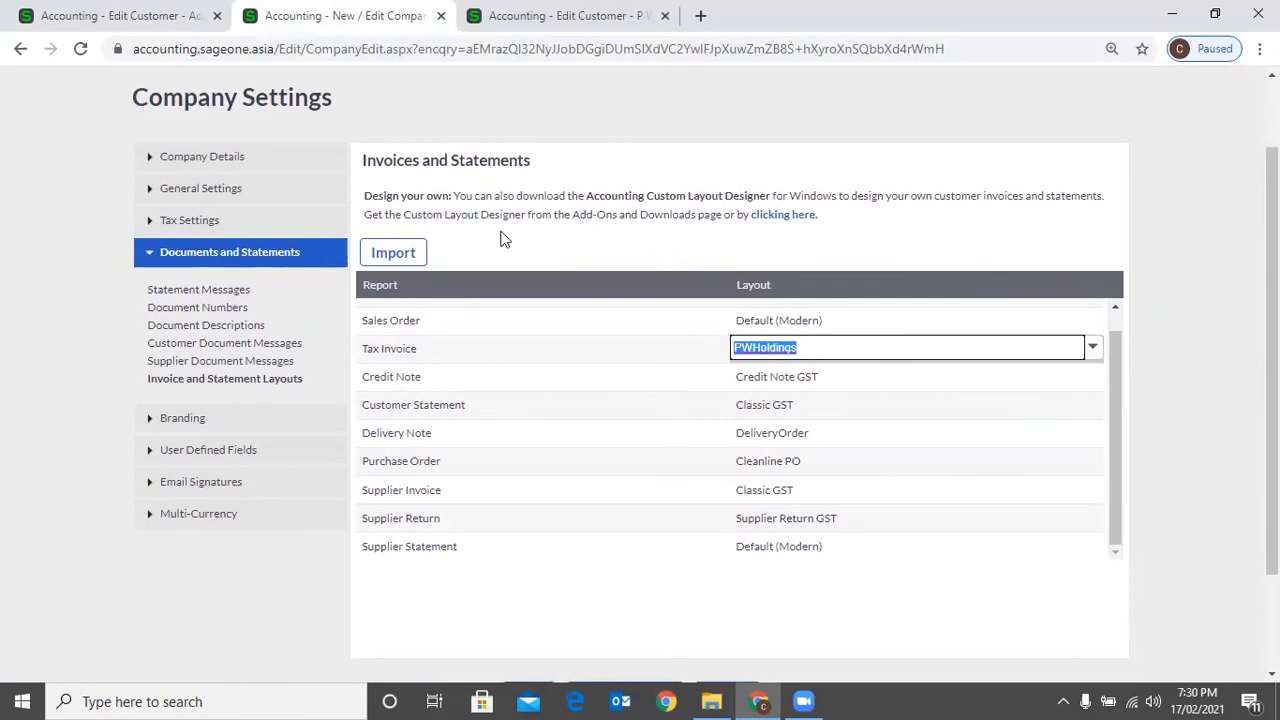
- Compare the customer's report layouts with the company-wide invoice and statement layouts
{"action": "left_click", "coordinate": [143, 15]}
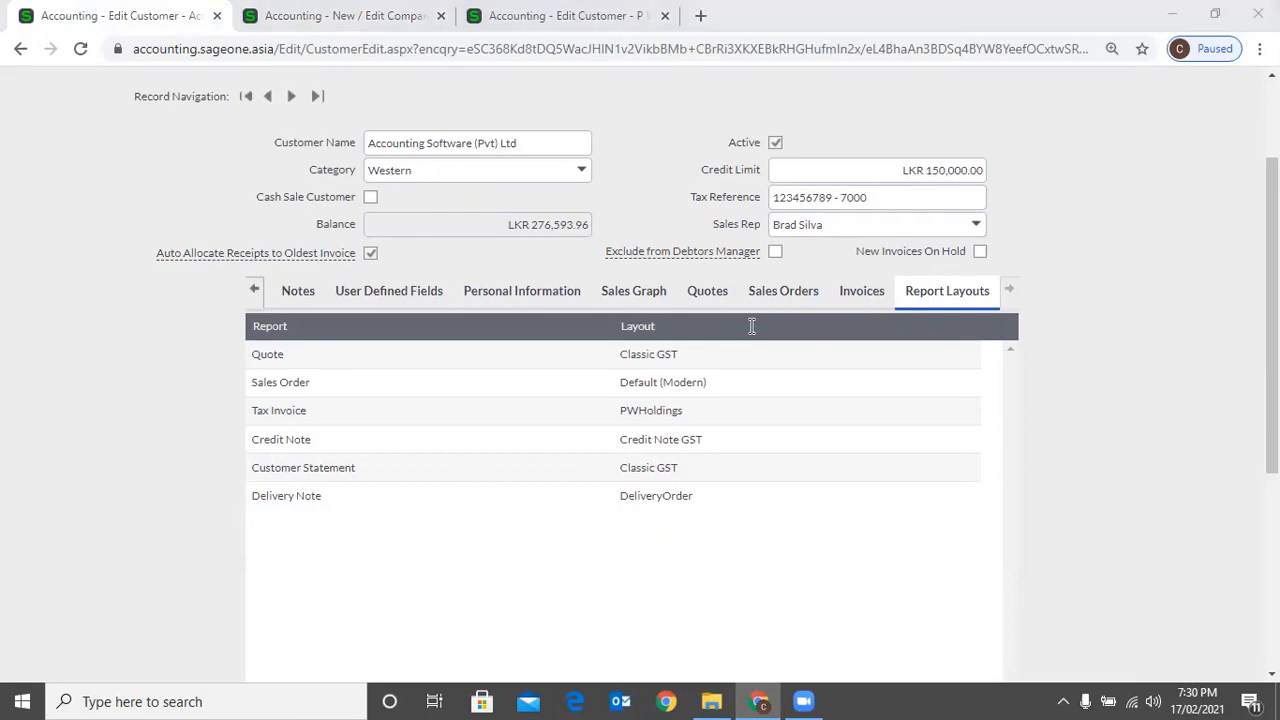
{"action": "key", "text": "ctrl+Tab"}
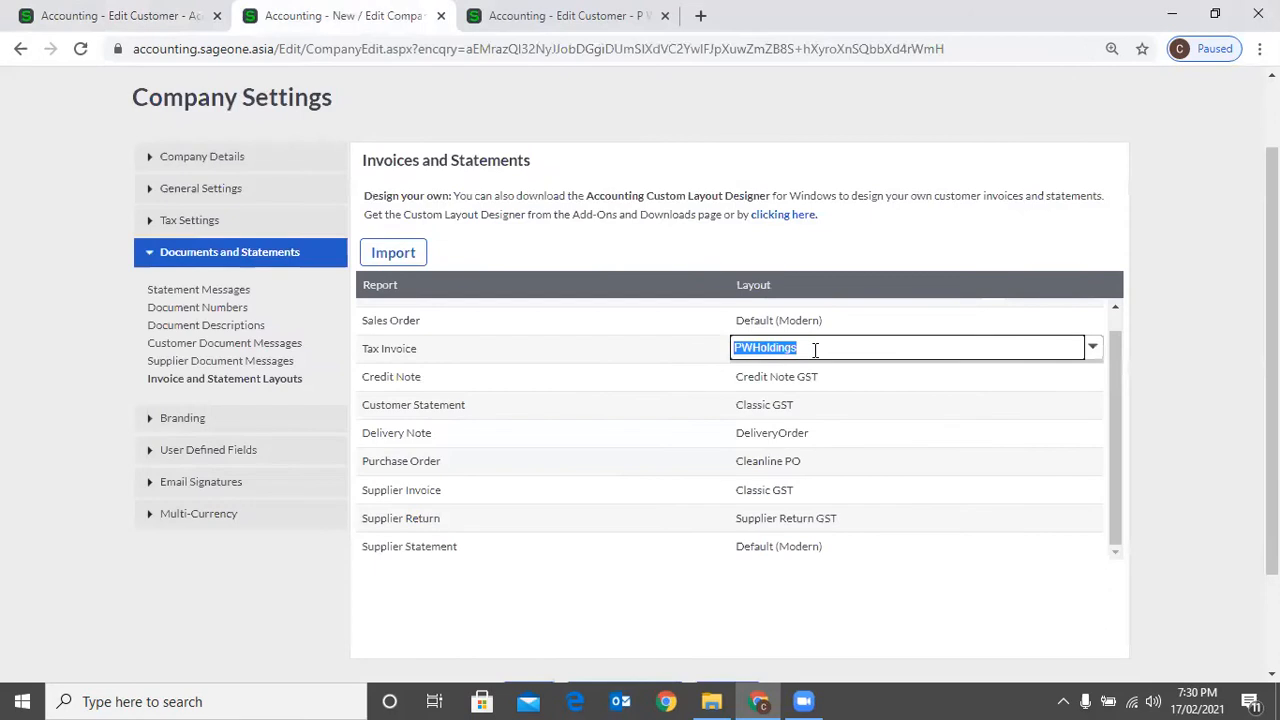
{"action": "key", "text": "ctrl+shift+Tab"}
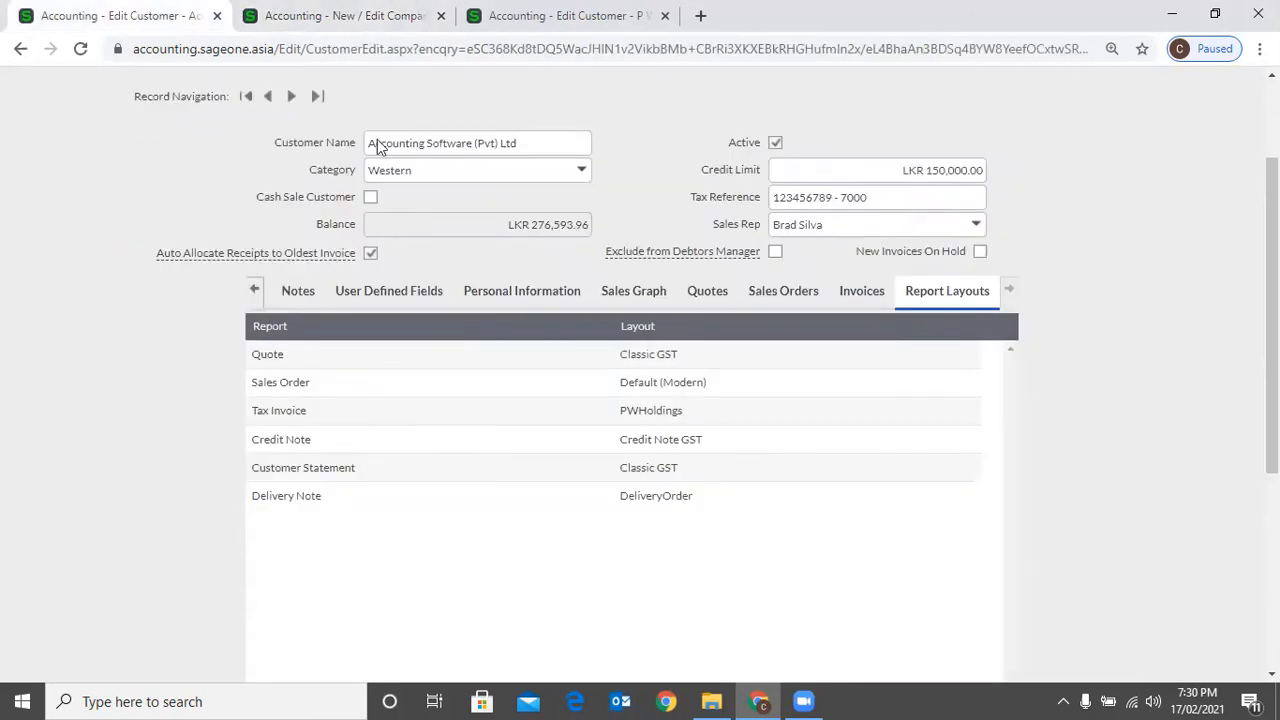
{"action": "key", "text": "ctrl+Tab"}
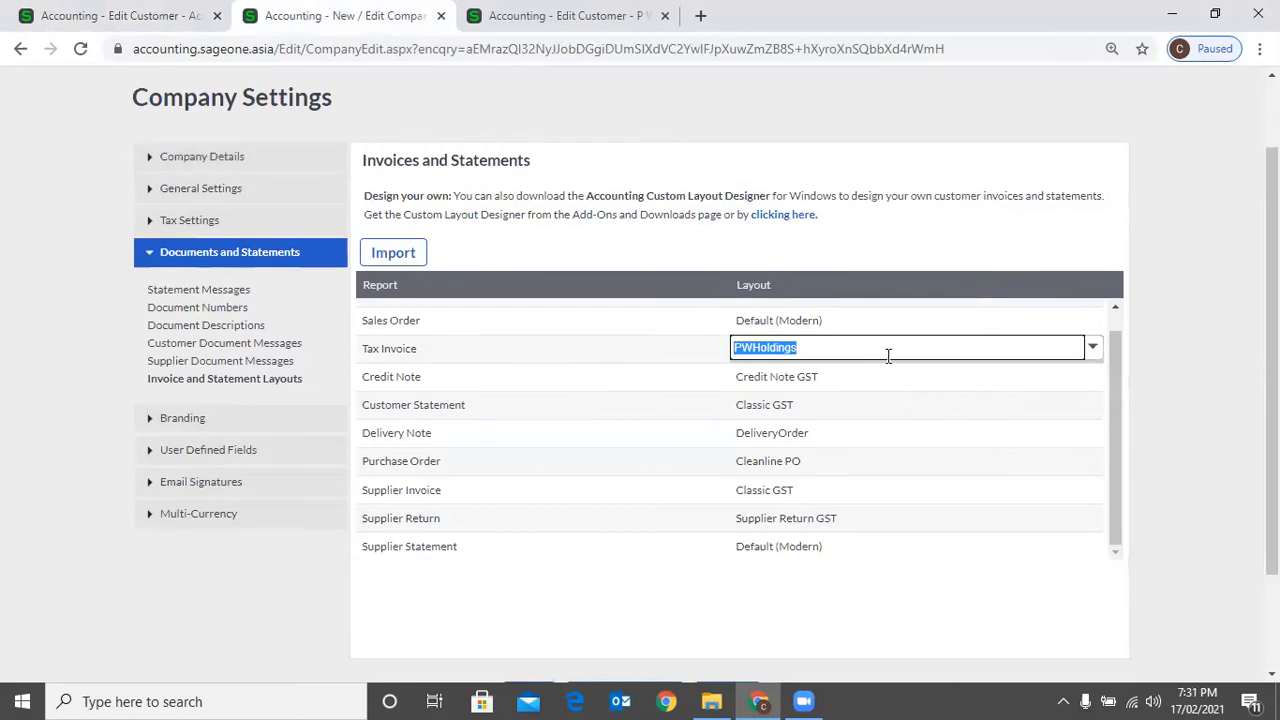
- Examine the layouts available for the customer's Tax Invoice and Quote reports
{"action": "left_click", "coordinate": [104, 14]}
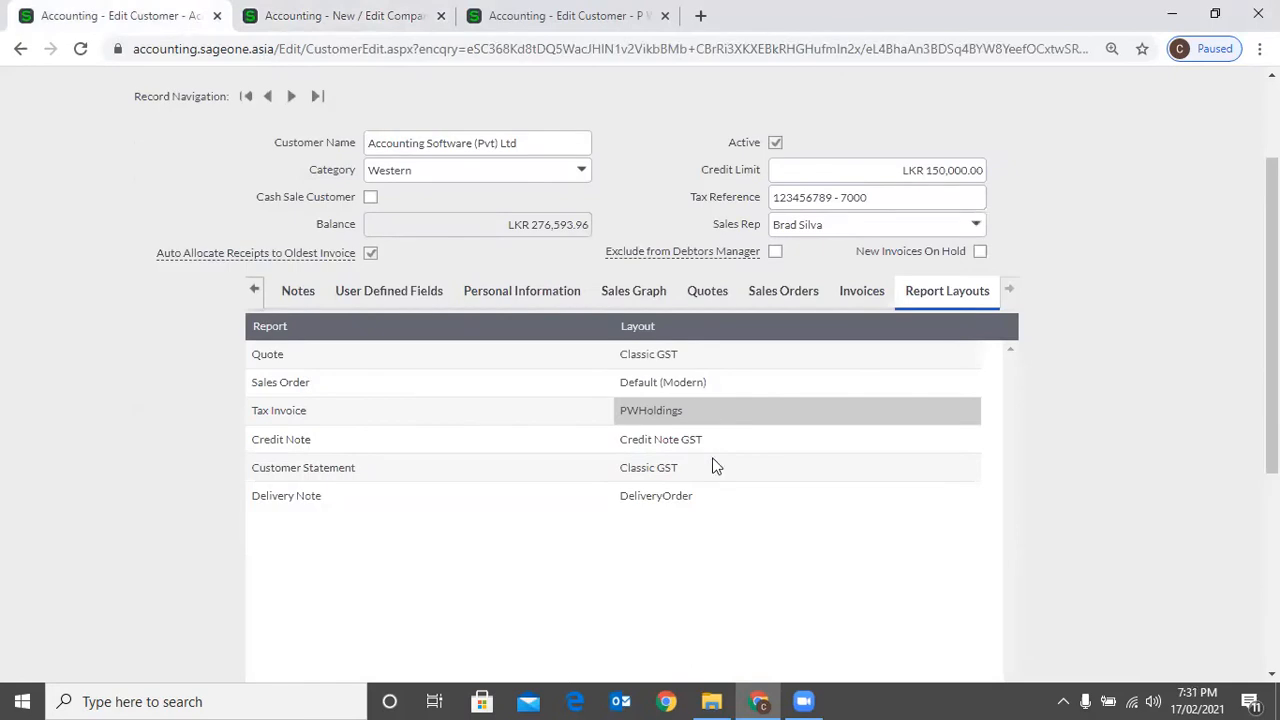
{"action": "left_click", "coordinate": [789, 404]}
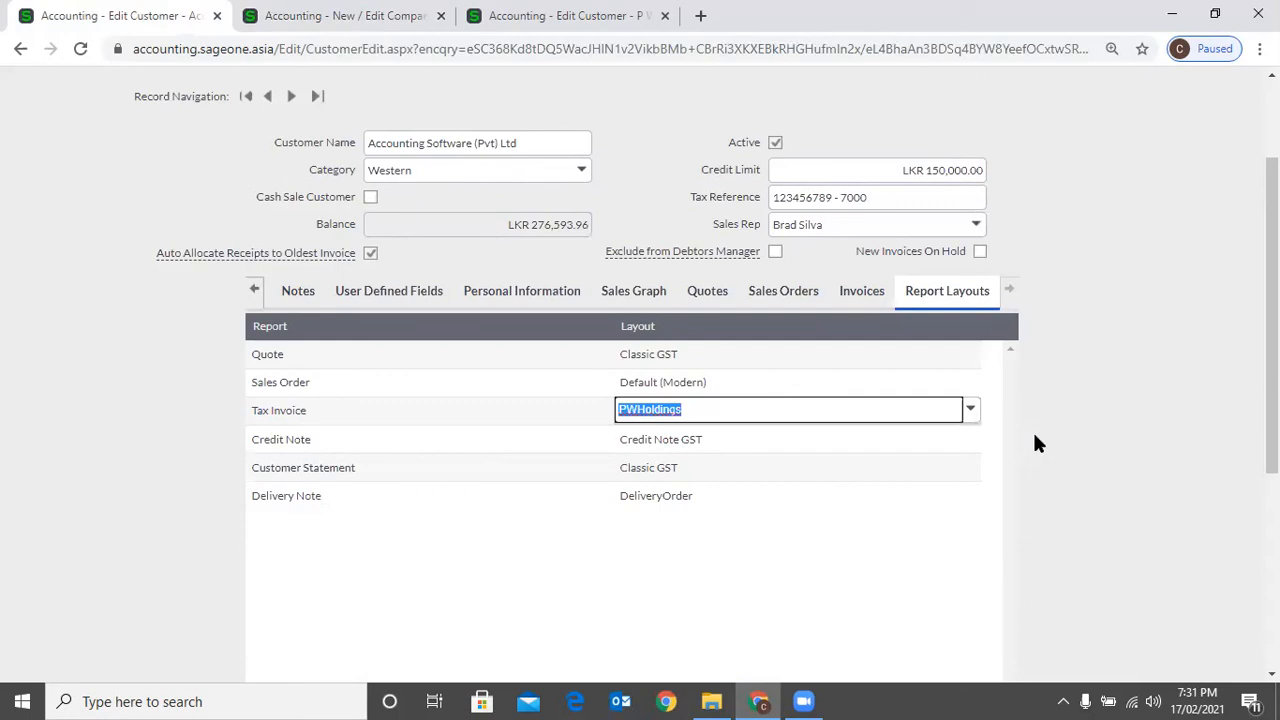
{"action": "left_click", "coordinate": [970, 412]}
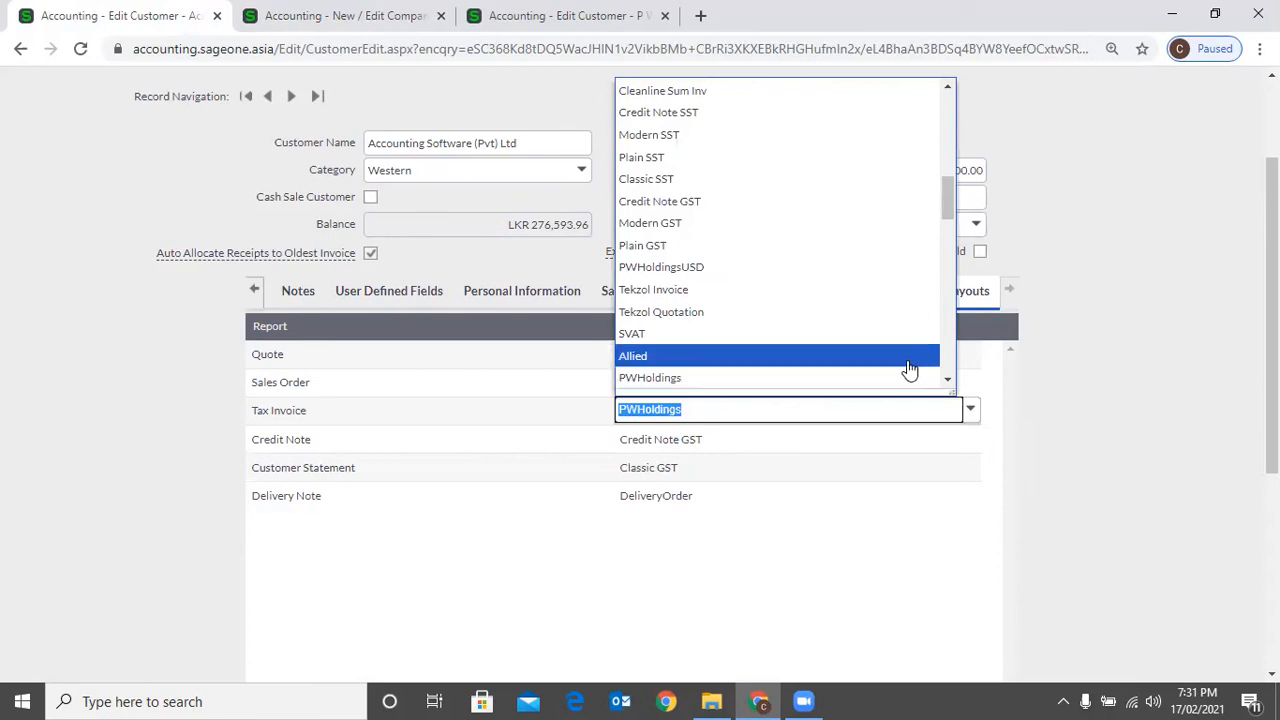
{"action": "left_click", "coordinate": [970, 354]}
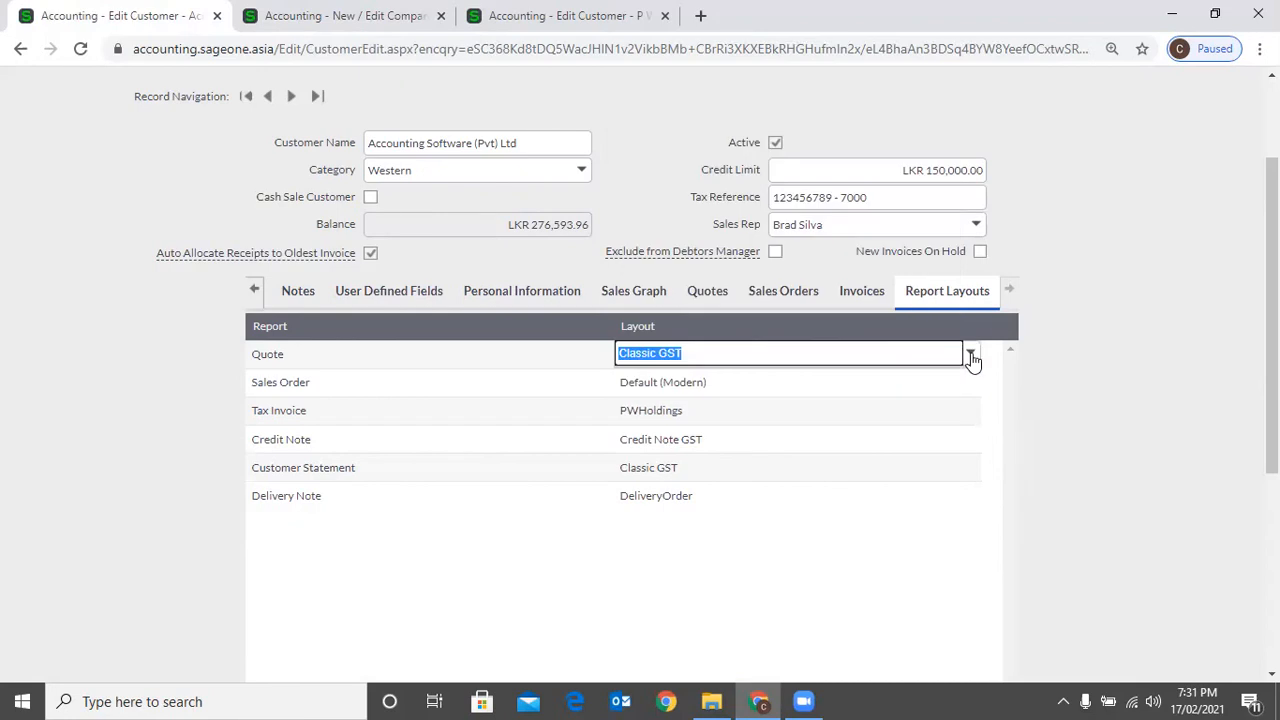
{"action": "left_click", "coordinate": [970, 353]}
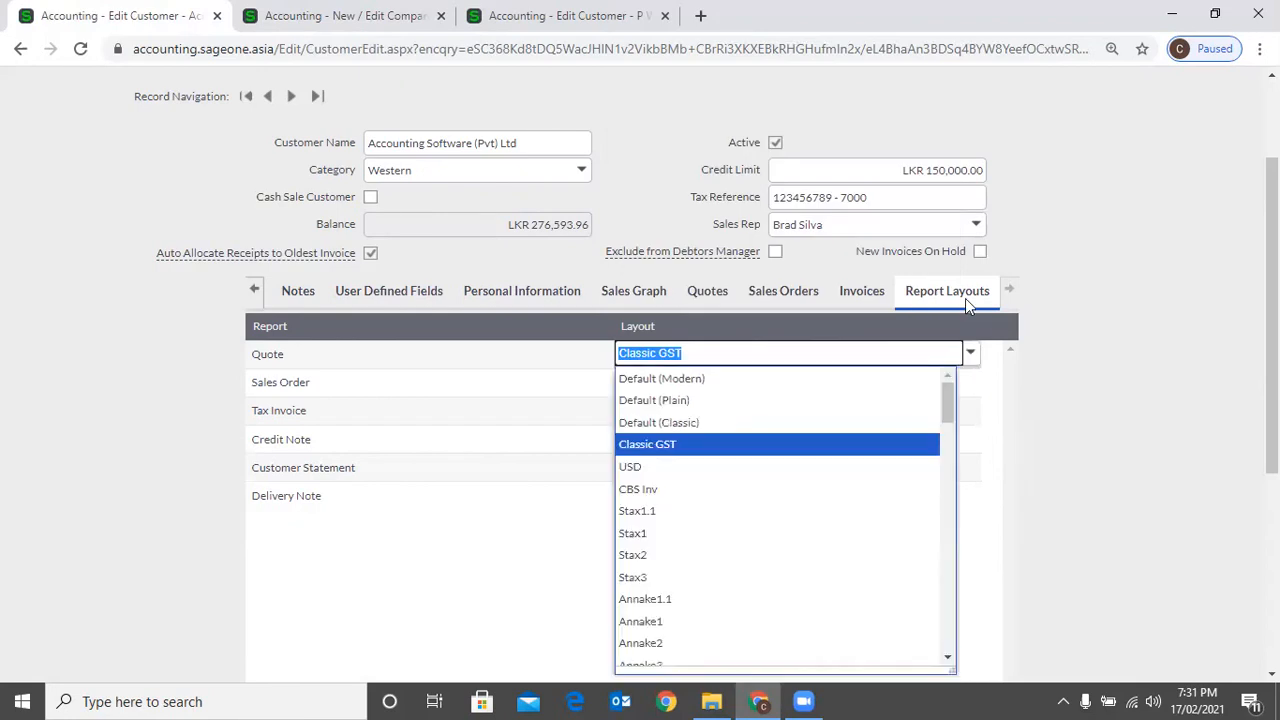
- Close the Quote layout choices without changing the layout and review the customer's full report layouts list
{"action": "left_click", "coordinate": [1119, 315]}
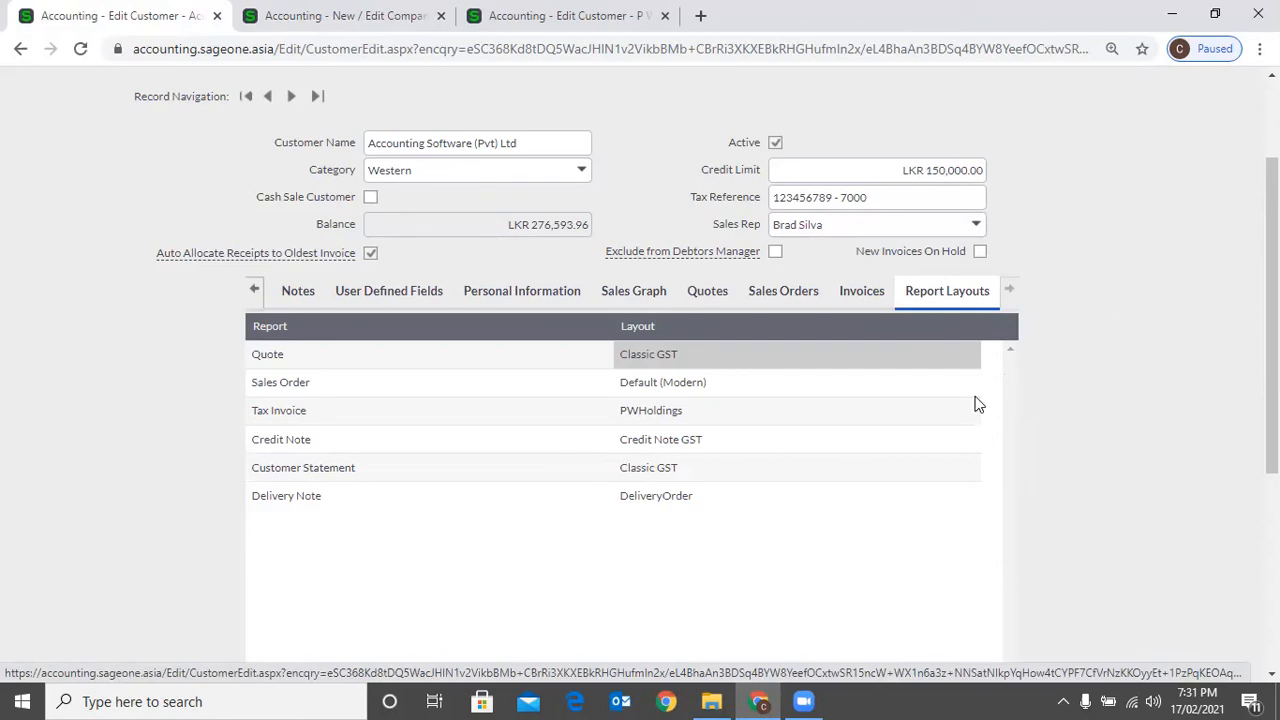
{"action": "scroll", "coordinate": [976, 408], "scroll_direction": "down", "scroll_amount": 3}
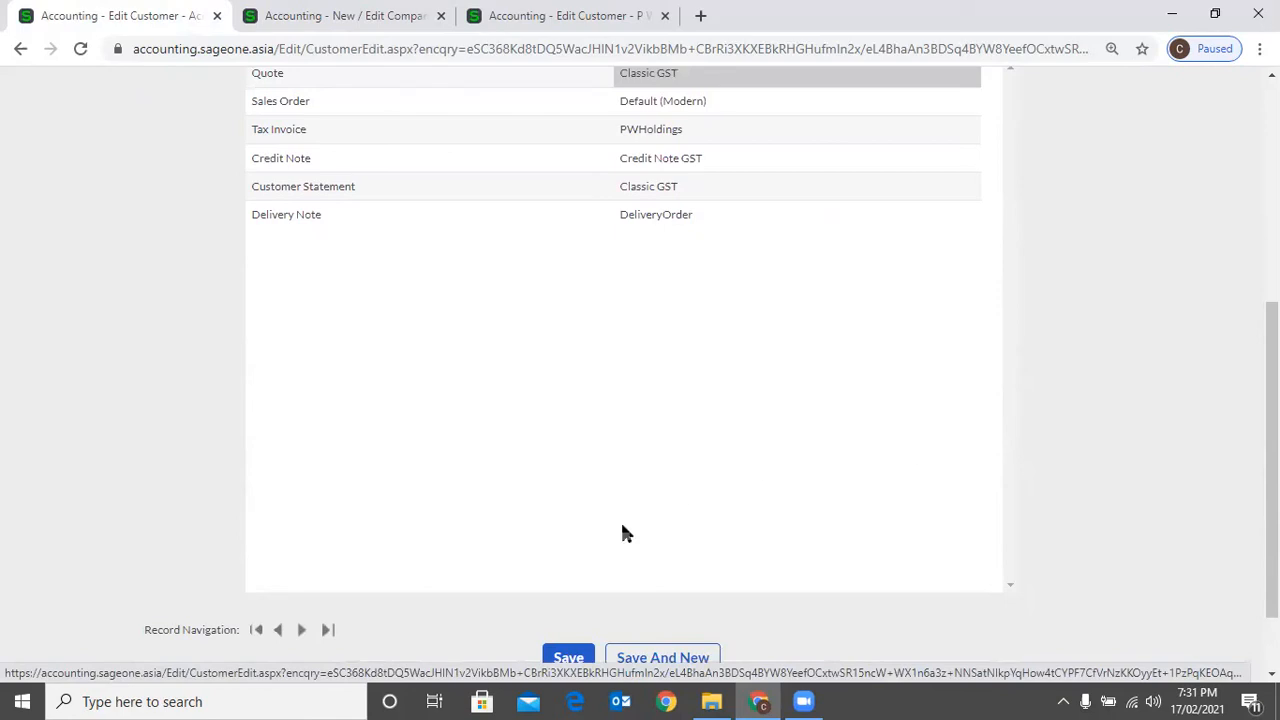
{"action": "scroll", "coordinate": [640, 526], "scroll_direction": "down", "scroll_amount": 1}
{"action": "scroll", "coordinate": [686, 492], "scroll_direction": "up", "scroll_amount": 1}
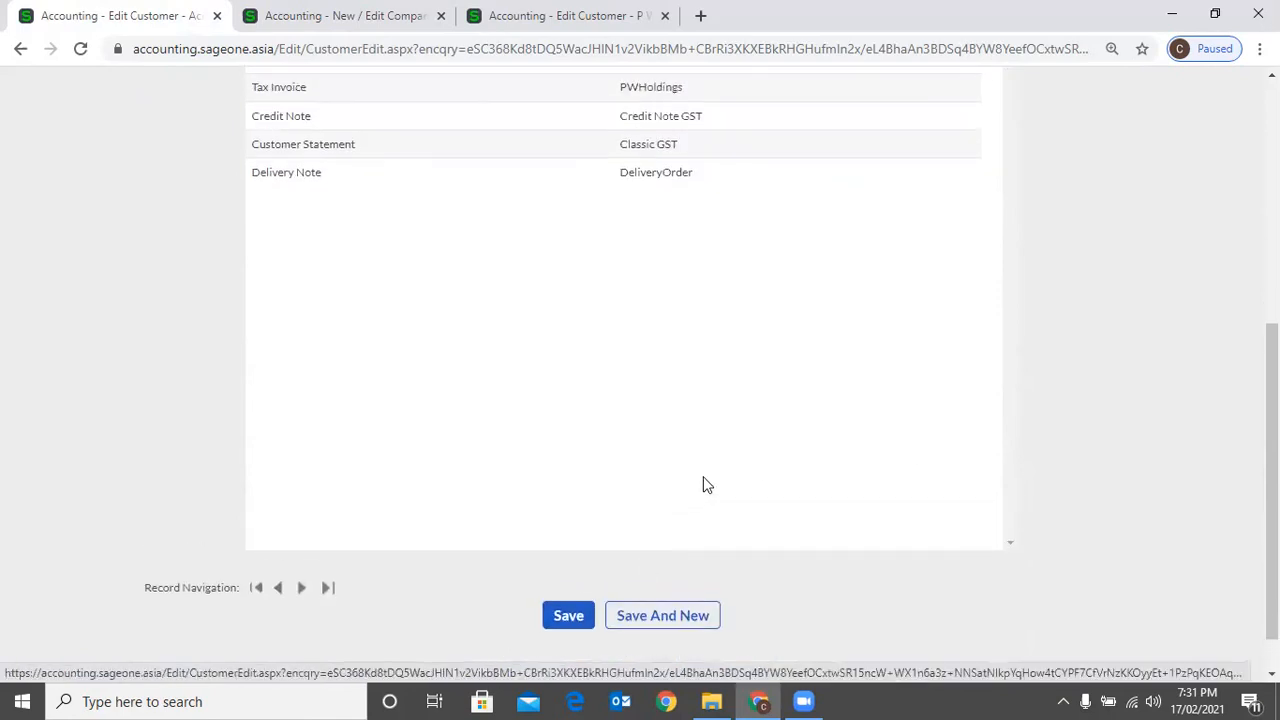
{"action": "scroll", "coordinate": [708, 483], "scroll_direction": "up", "scroll_amount": 5}
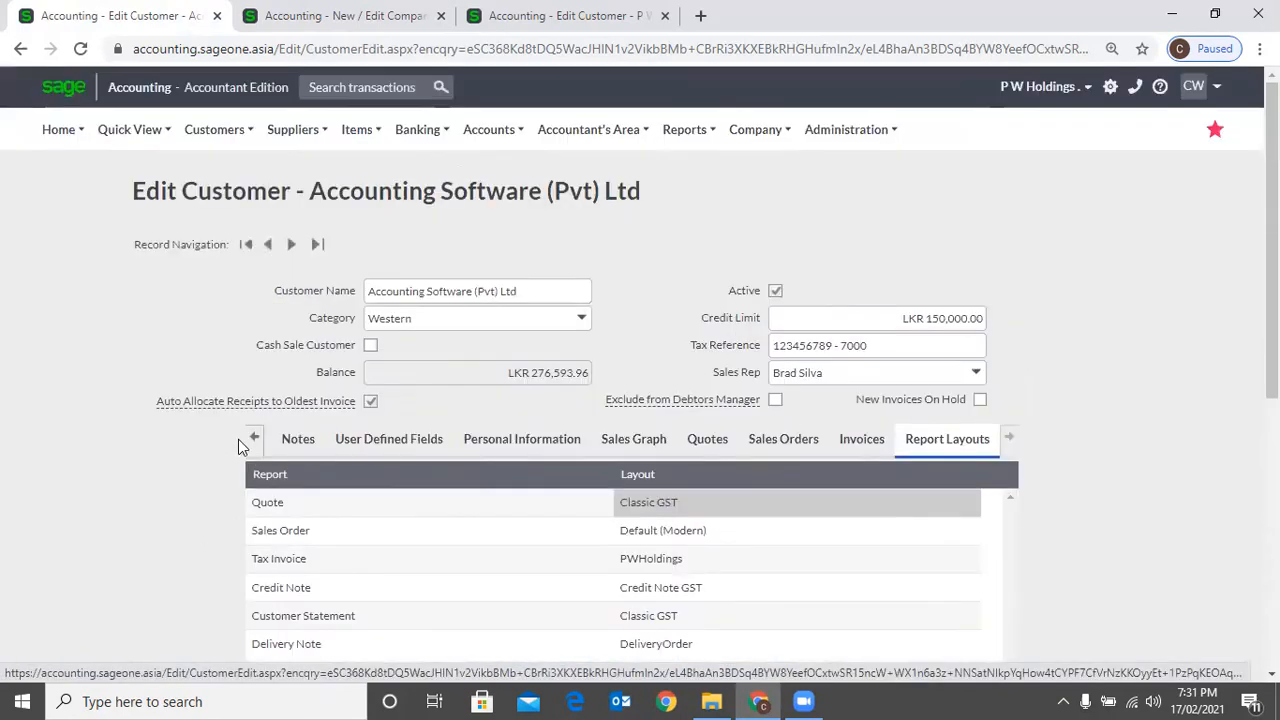
- Return to the customer's general details and open a blank new customer record
{"action": "left_click", "coordinate": [255, 440]}
{"action": "left_click", "coordinate": [255, 440]}
{"action": "left_click", "coordinate": [255, 440]}
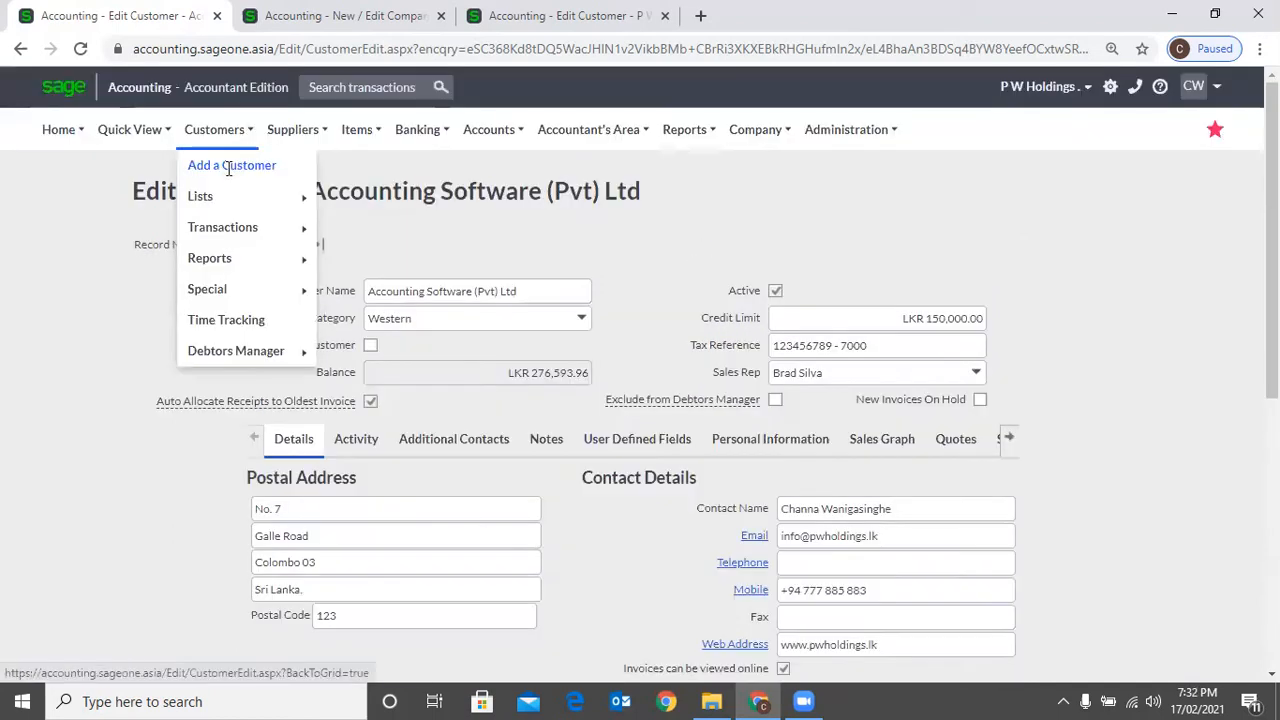
{"action": "left_click", "coordinate": [230, 166]}
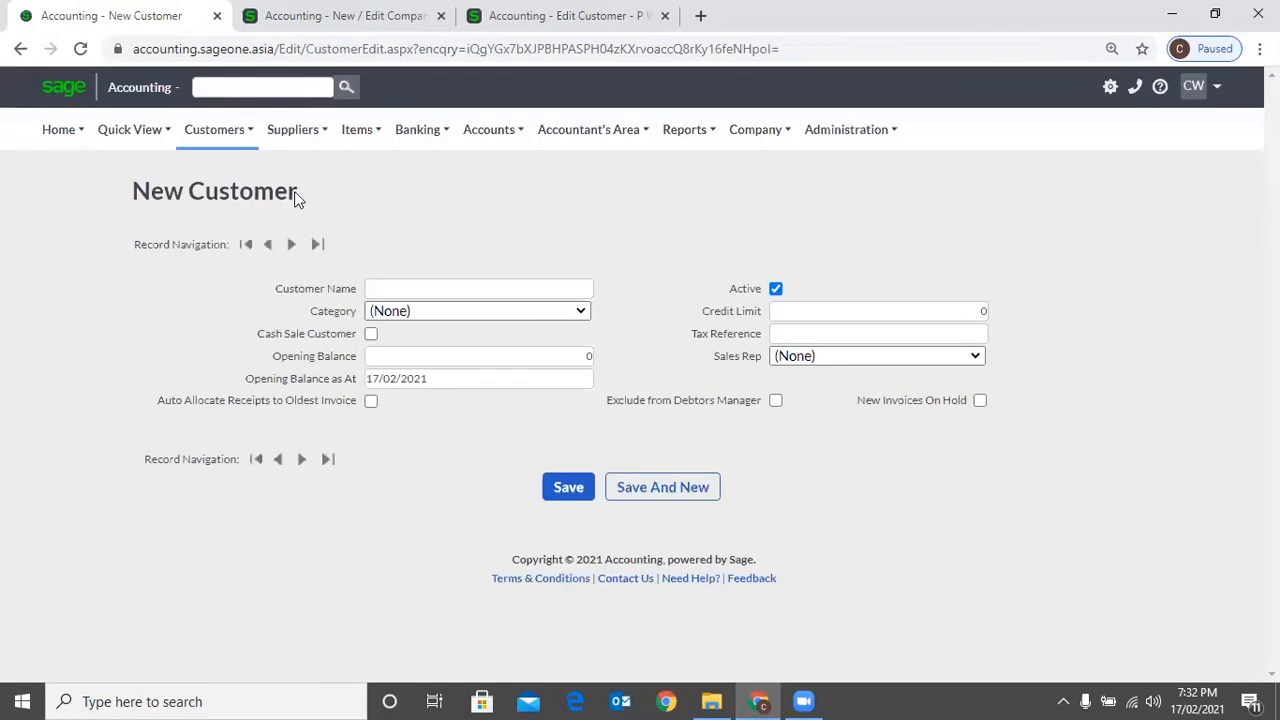
- View the list of sales reps and open a blank new customer category form
{"action": "mouse_move", "coordinate": [218, 131]}
{"action": "mouse_move", "coordinate": [222, 196]}
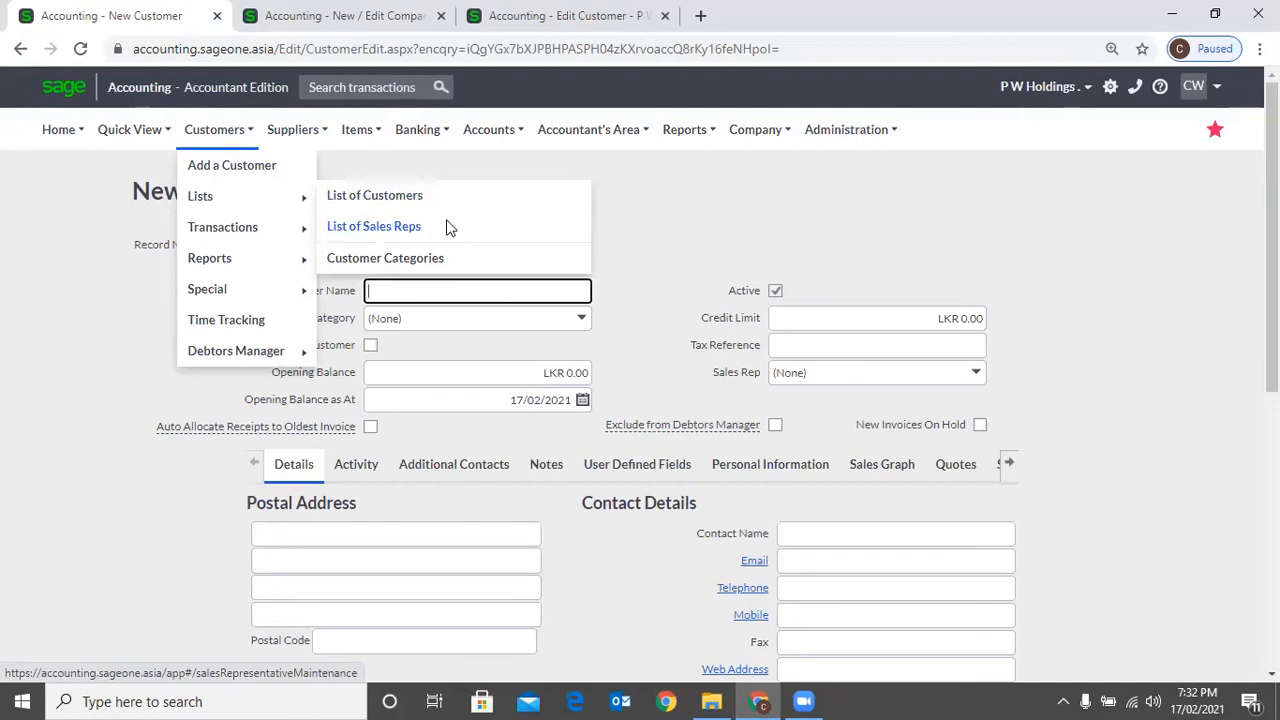
{"action": "left_click", "coordinate": [447, 227]}
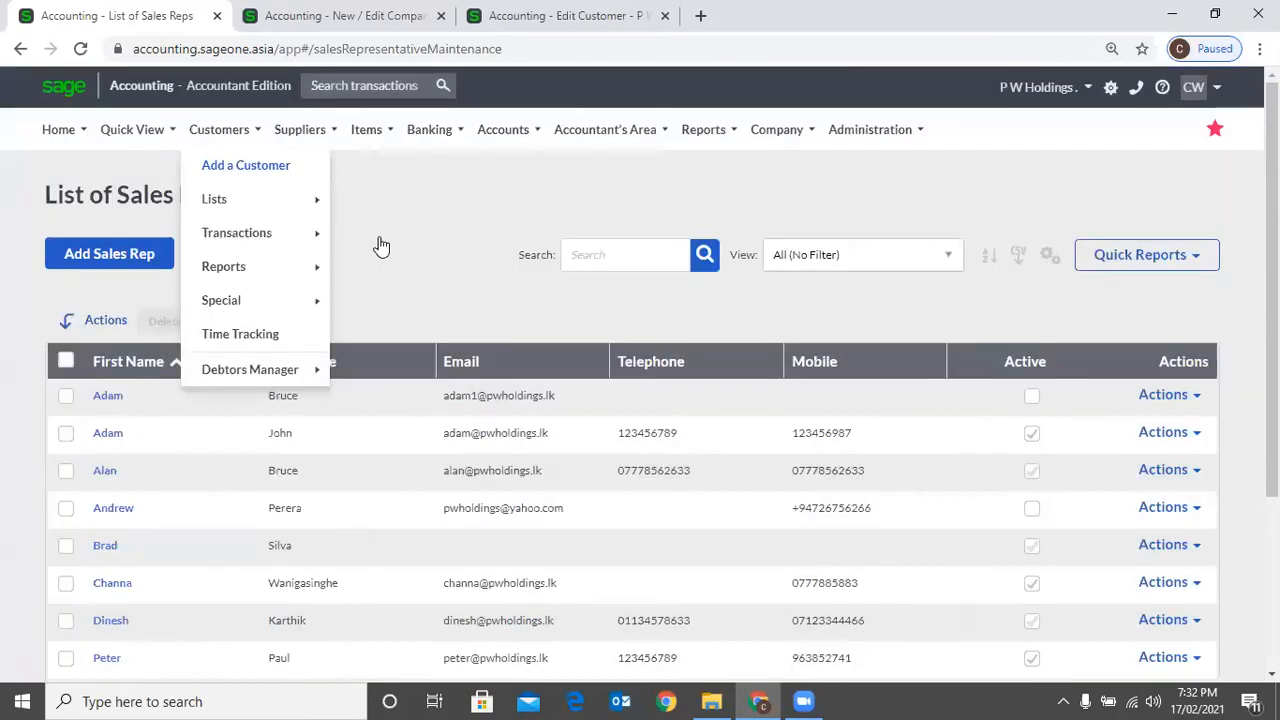
{"action": "mouse_move", "coordinate": [256, 199]}
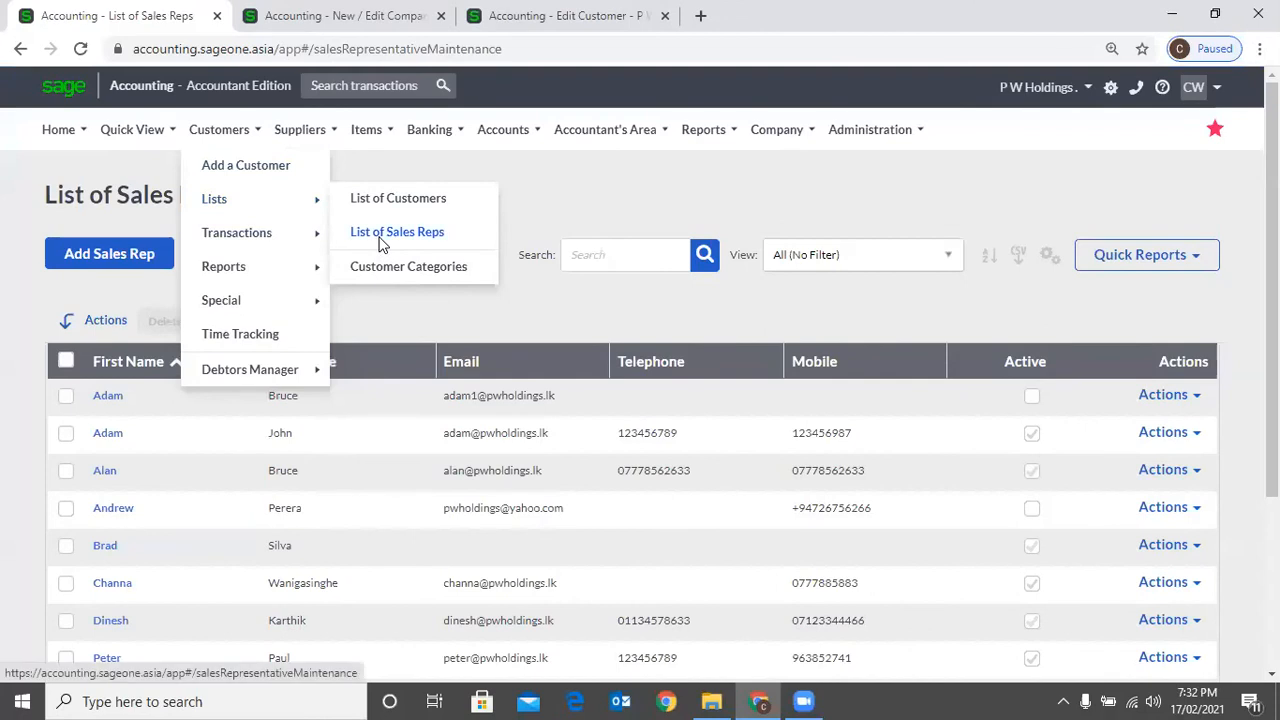
{"action": "left_click", "coordinate": [383, 232]}
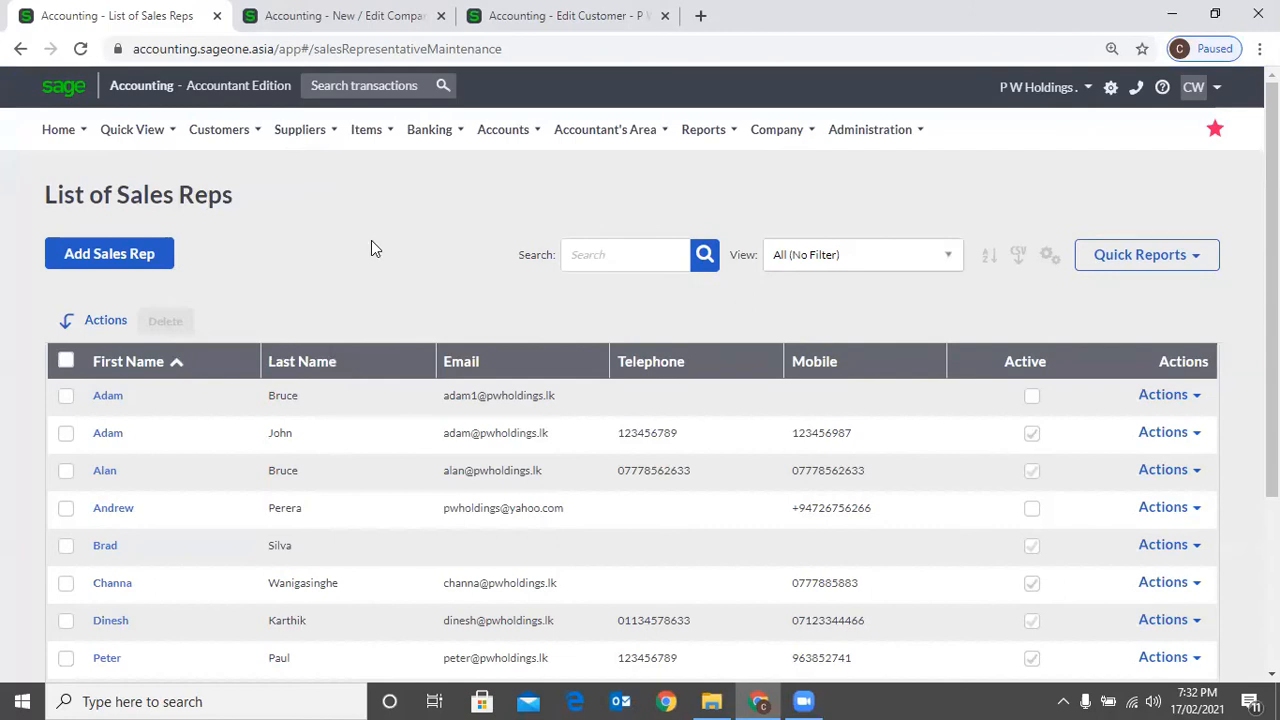
{"action": "left_click", "coordinate": [126, 265]}
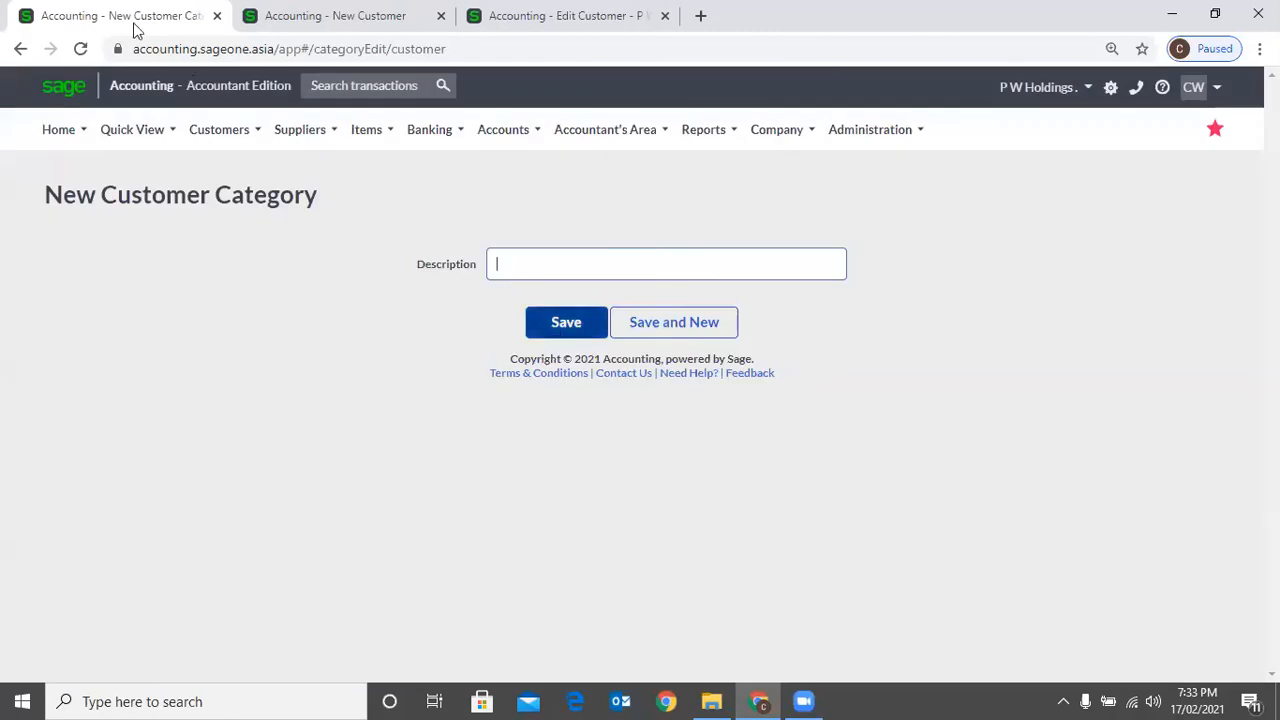
- Go back to the blank new customer record and examine its category choices, address fields and contact details
{"action": "left_click", "coordinate": [182, 8]}
{"action": "left_click", "coordinate": [330, 15]}
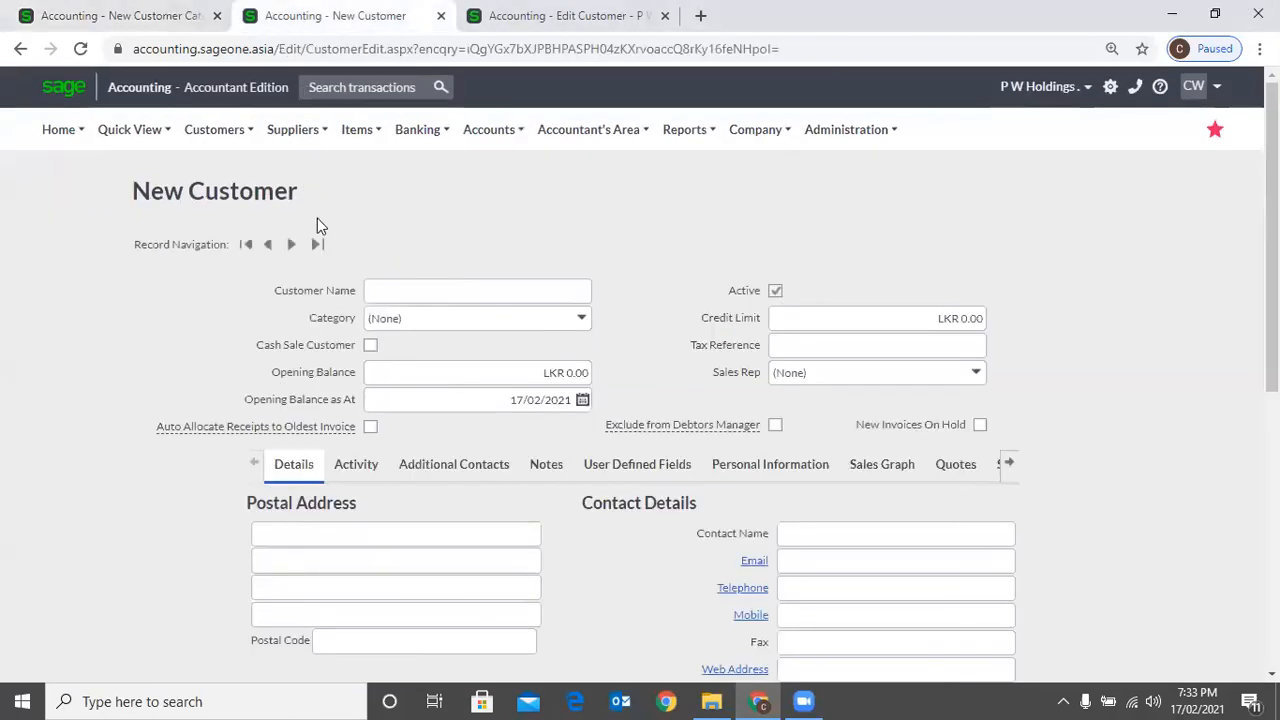
{"action": "left_click", "coordinate": [579, 322]}
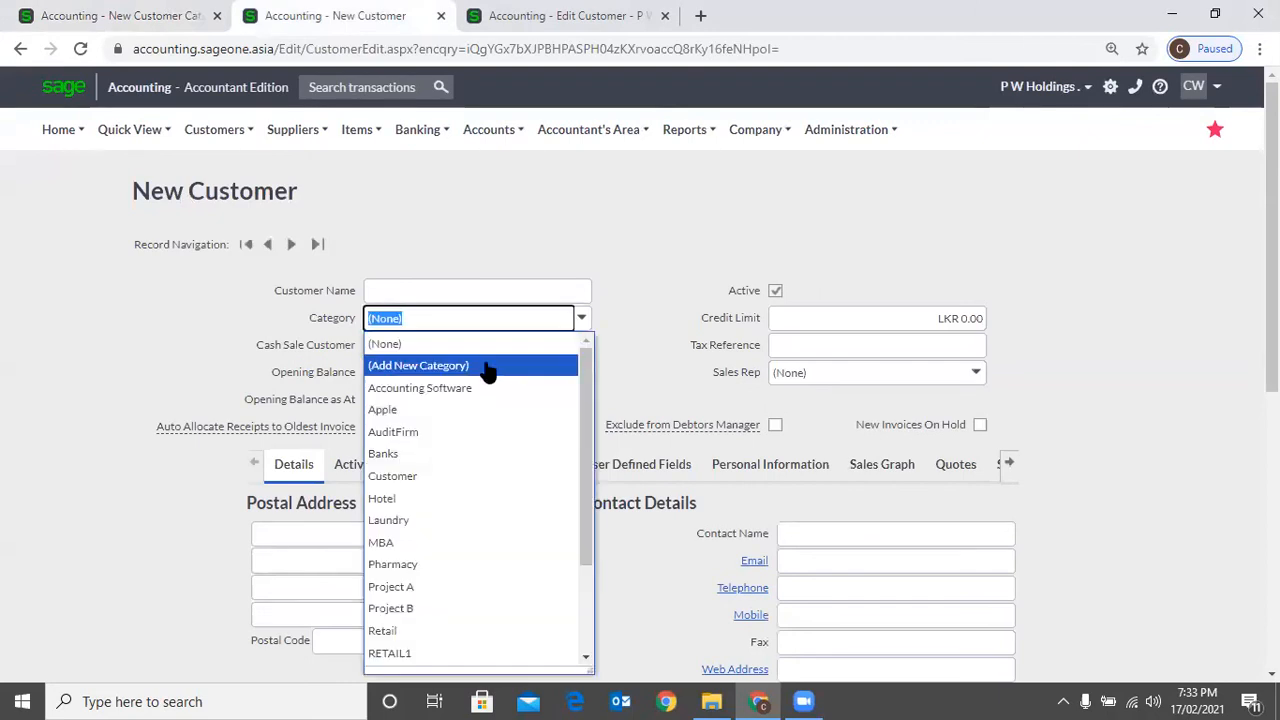
{"action": "left_click", "coordinate": [475, 246]}
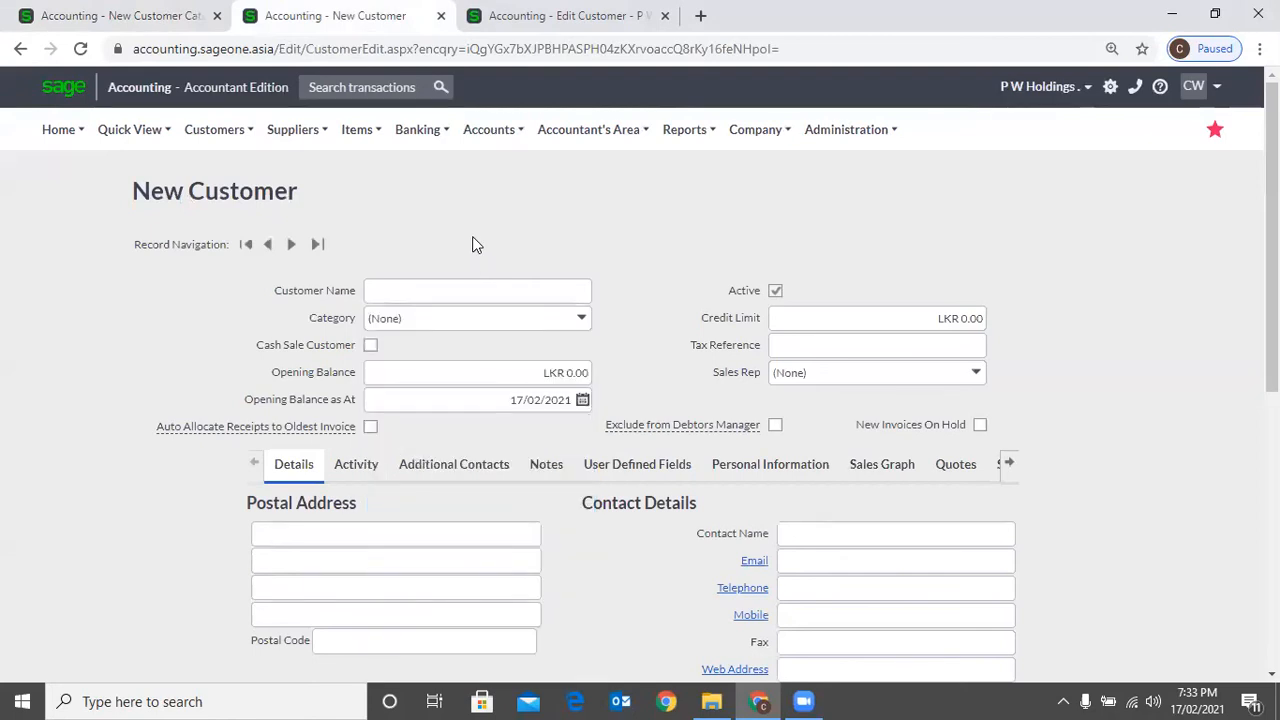
{"action": "mouse_move", "coordinate": [262, 150]}
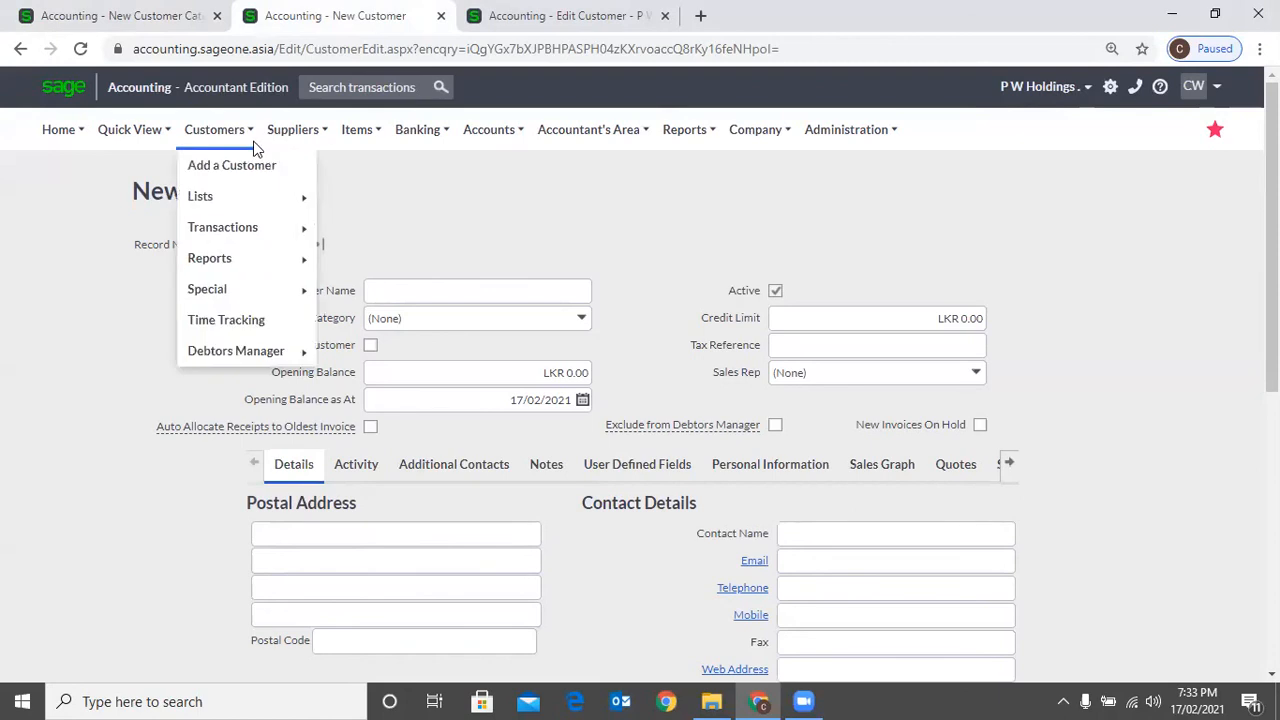
{"action": "mouse_move", "coordinate": [249, 204]}
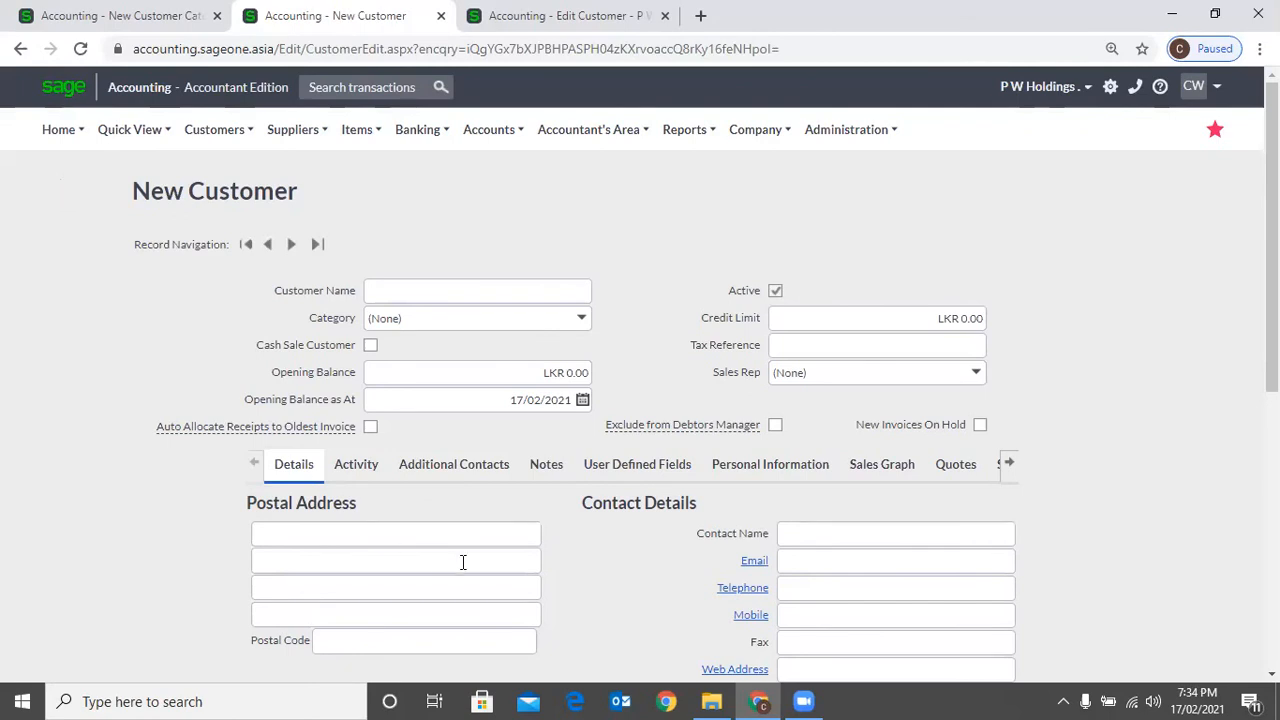
{"action": "scroll", "coordinate": [489, 541], "scroll_direction": "down", "scroll_amount": 1}
{"action": "scroll", "coordinate": [489, 541], "scroll_direction": "down", "scroll_amount": 1}
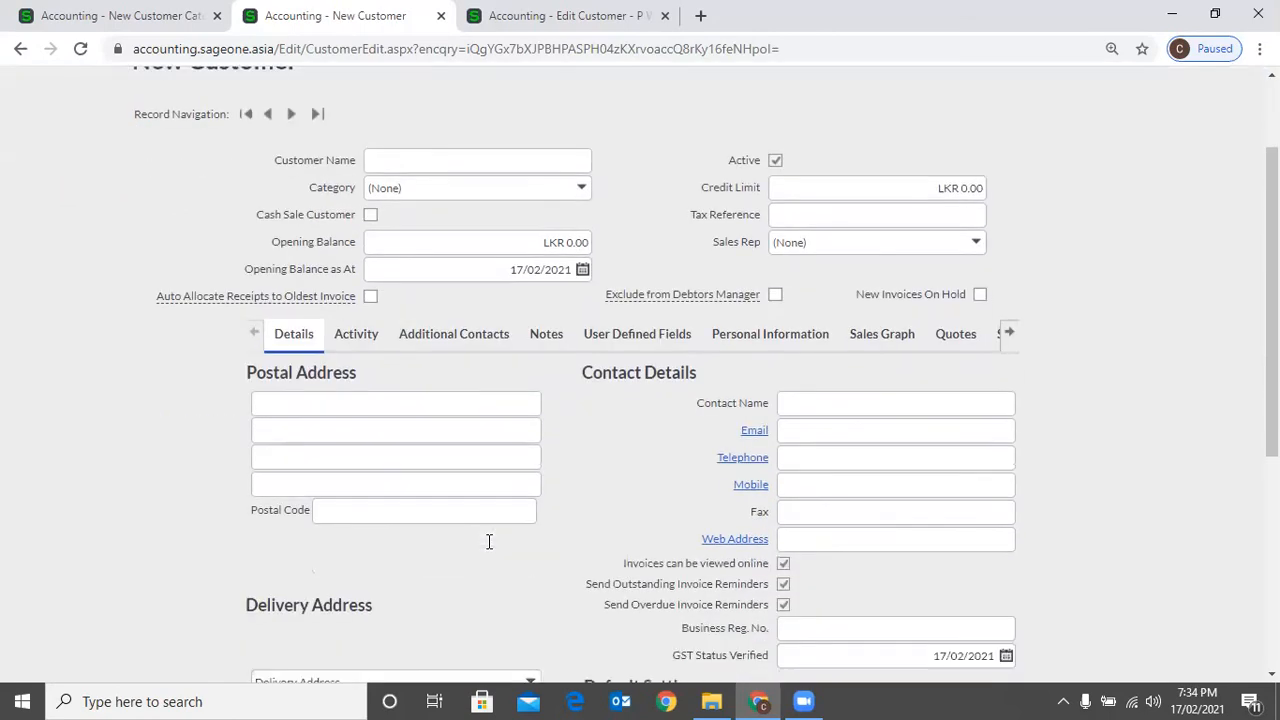
{"action": "scroll", "coordinate": [489, 541], "scroll_direction": "down", "scroll_amount": 1}
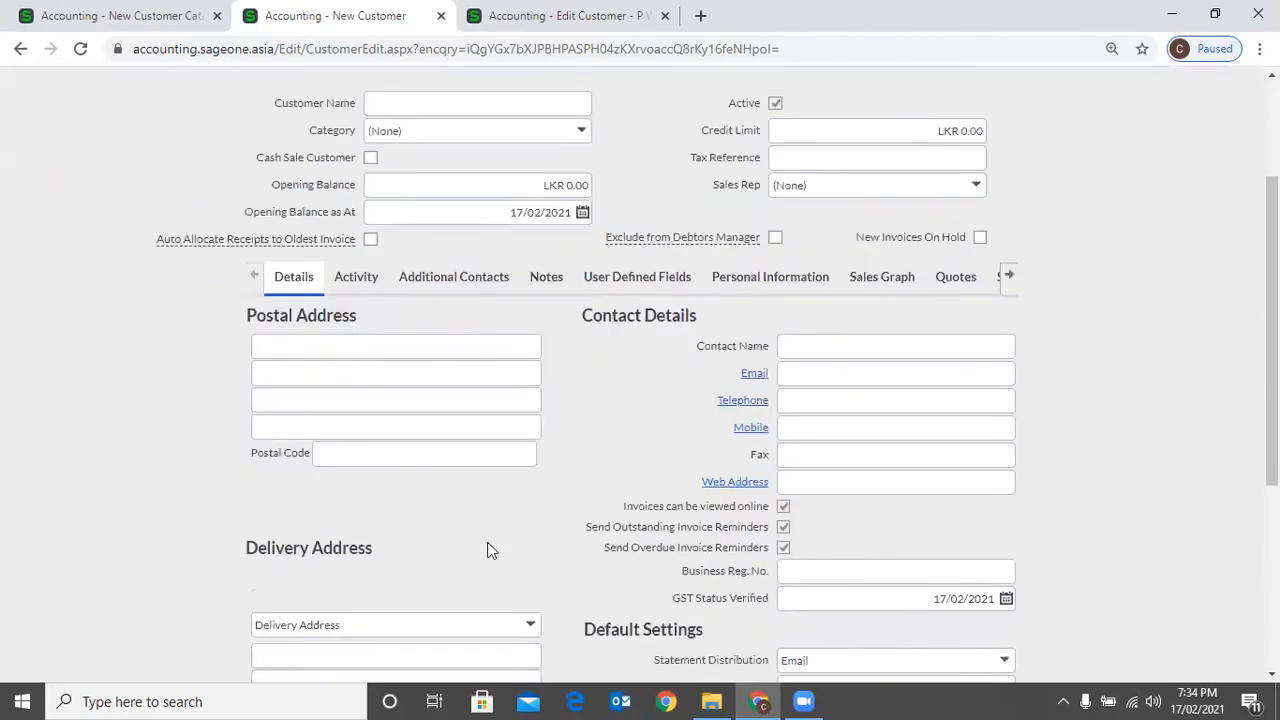
{"action": "scroll", "coordinate": [313, 313], "scroll_direction": "up", "scroll_amount": 2}
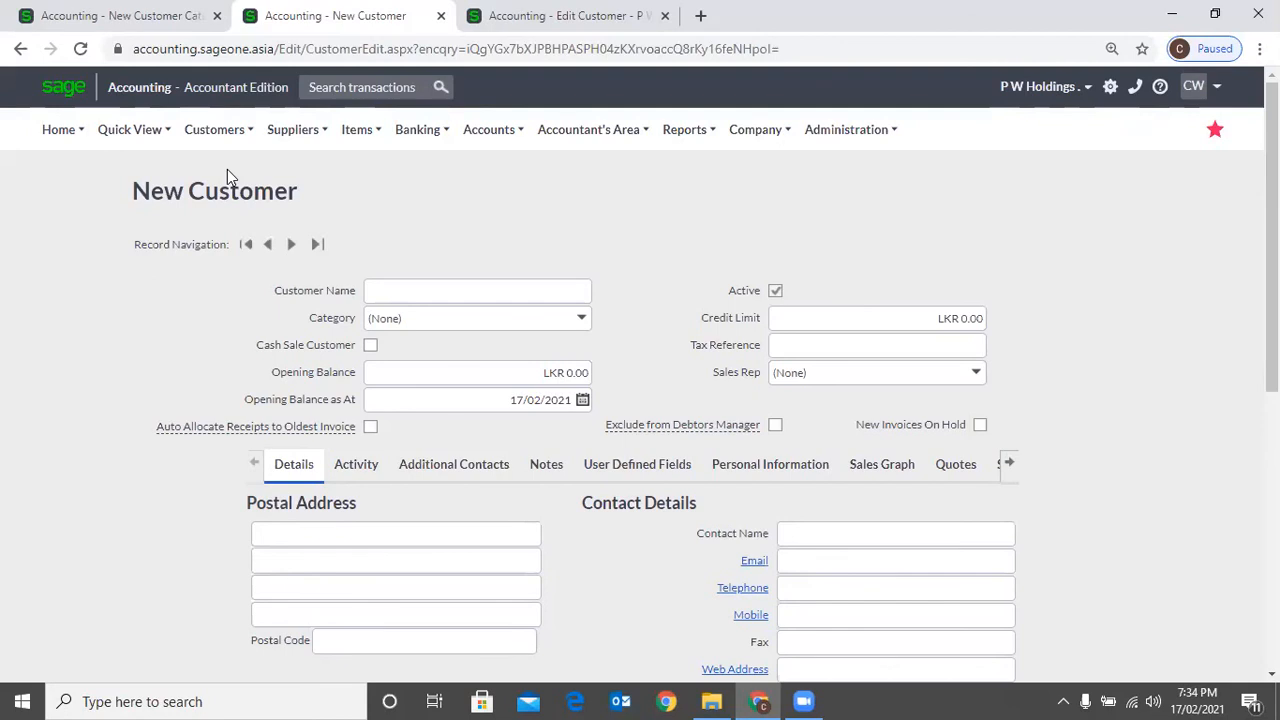
- Open the list of customers and review the options for adding customers
{"action": "mouse_move", "coordinate": [227, 169]}
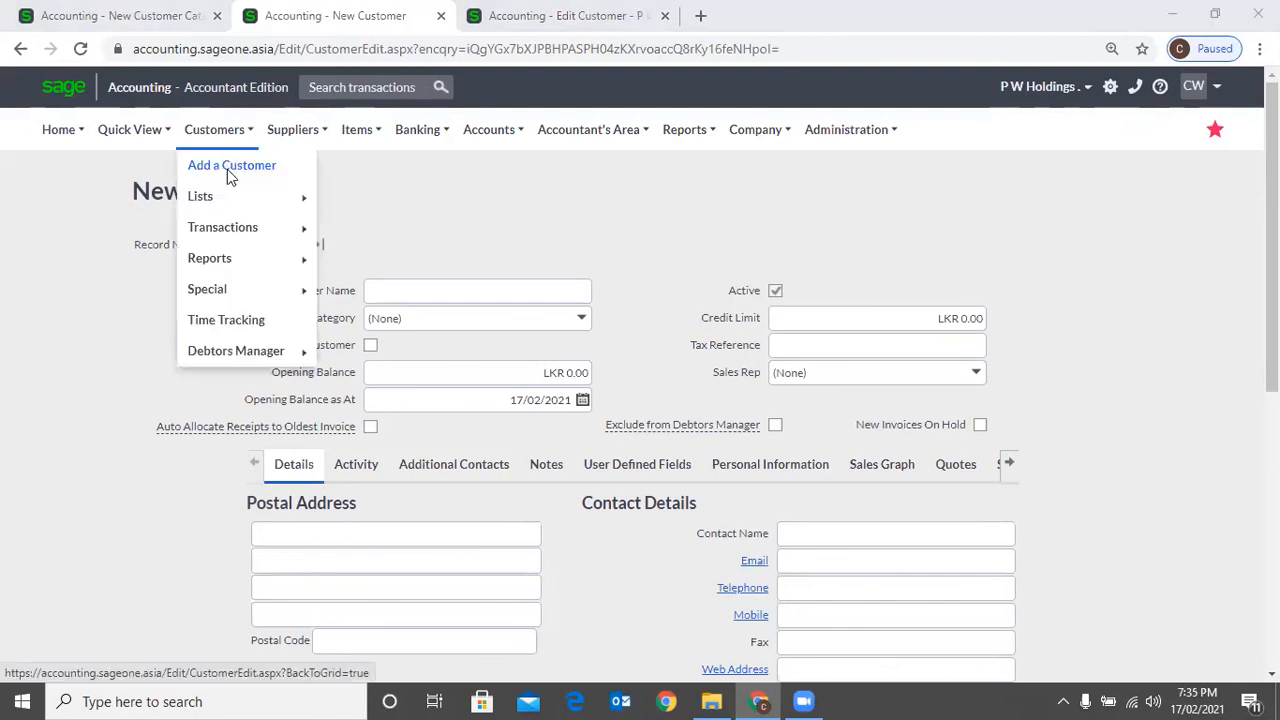
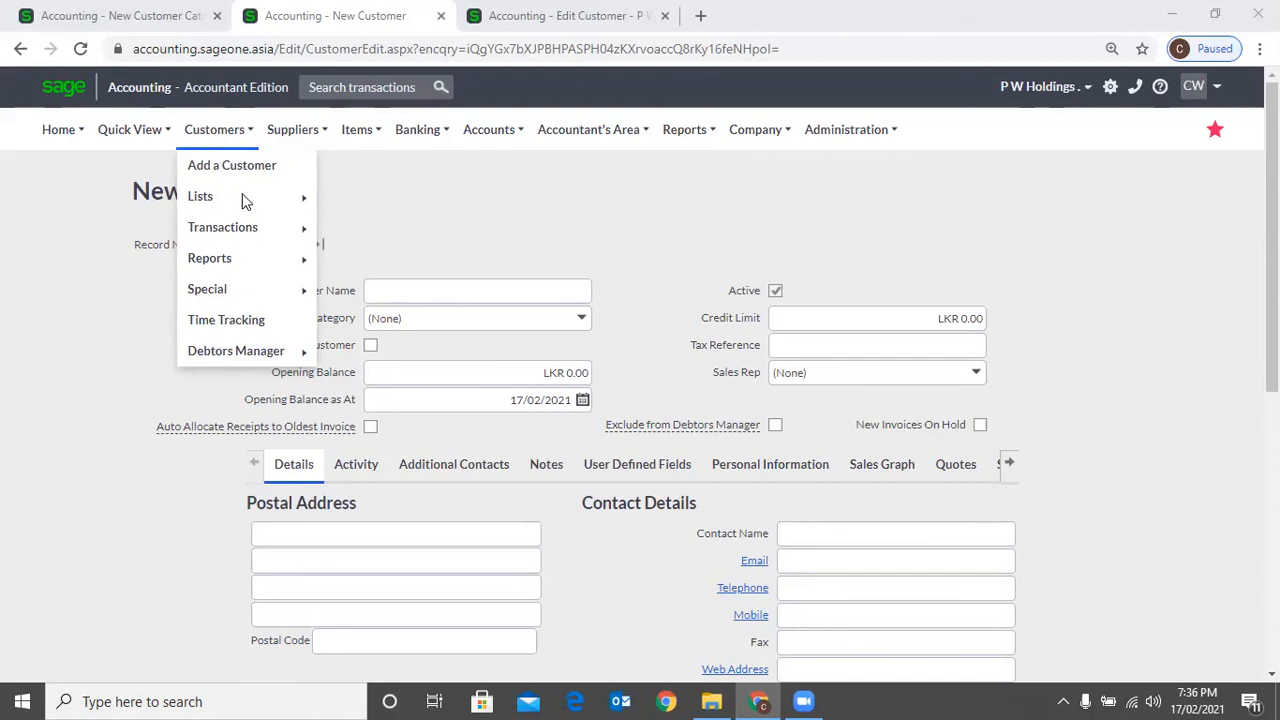
{"action": "left_click", "coordinate": [380, 203]}
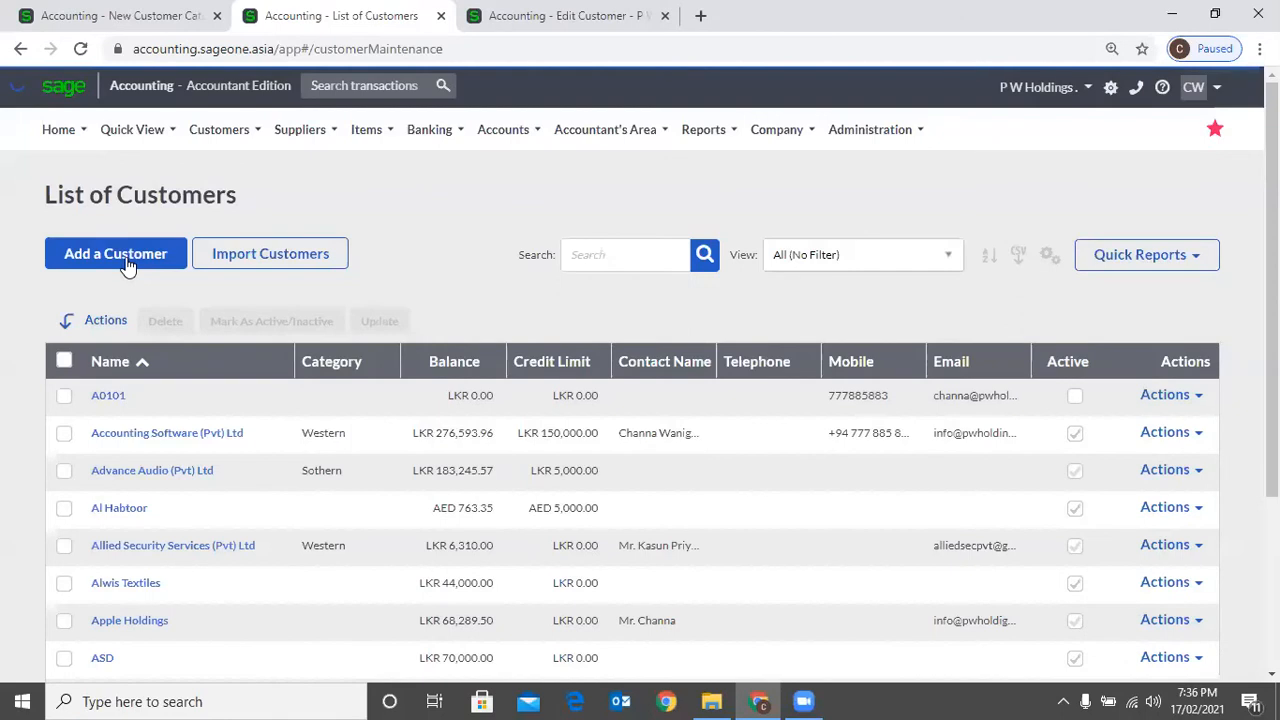
{"action": "left_click", "coordinate": [127, 262]}
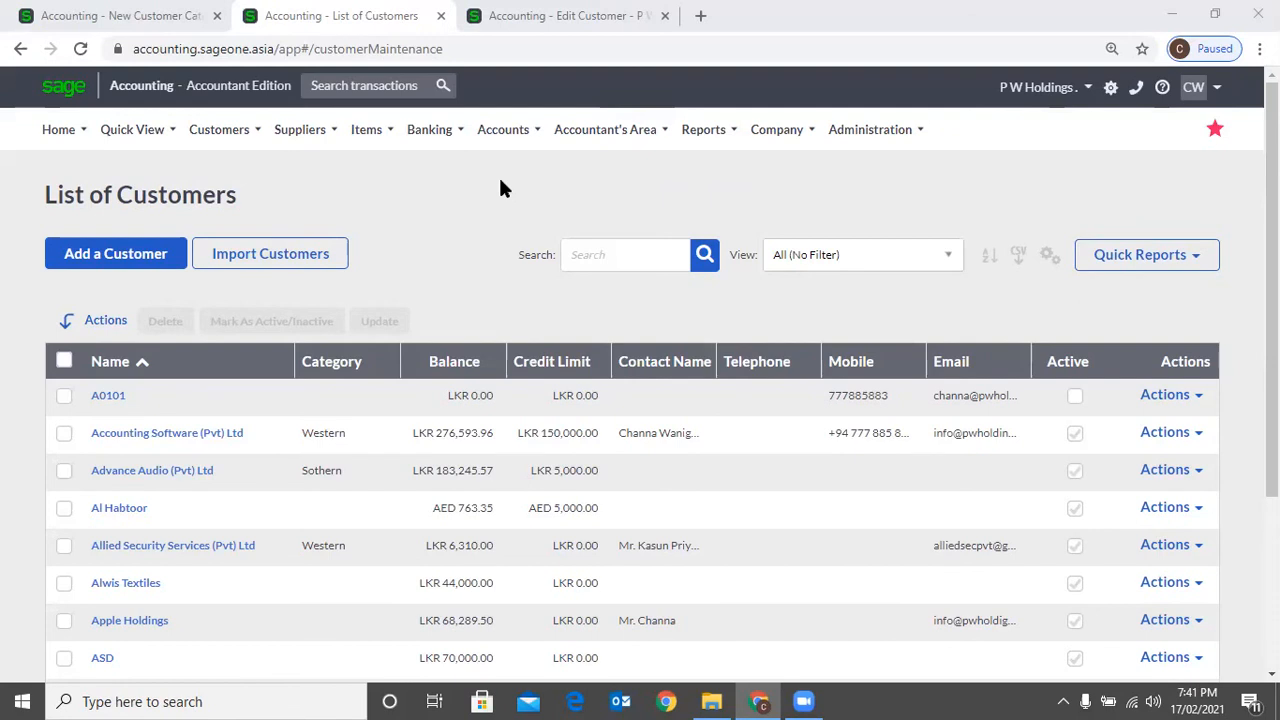
- Customise the customer list grid to include the Price List column and leave out Tel Number, and save it
{"action": "mouse_move", "coordinate": [605, 130]}
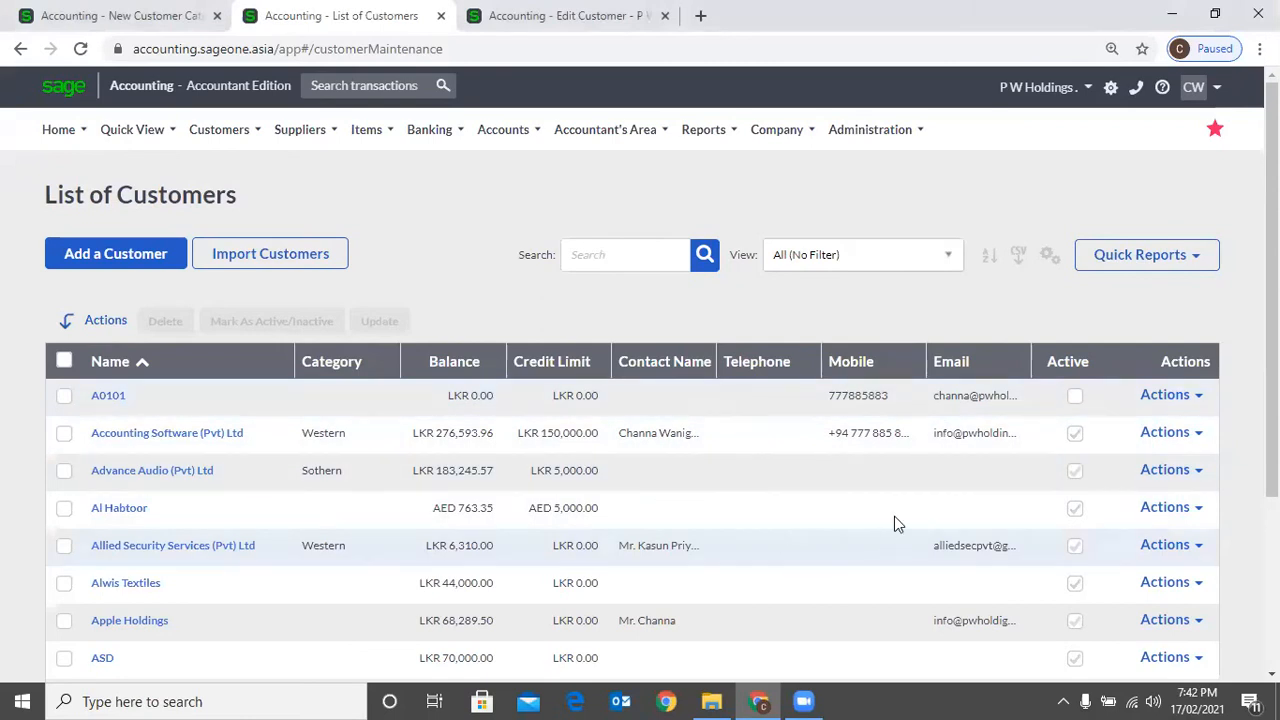
{"action": "left_click", "coordinate": [1049, 255]}
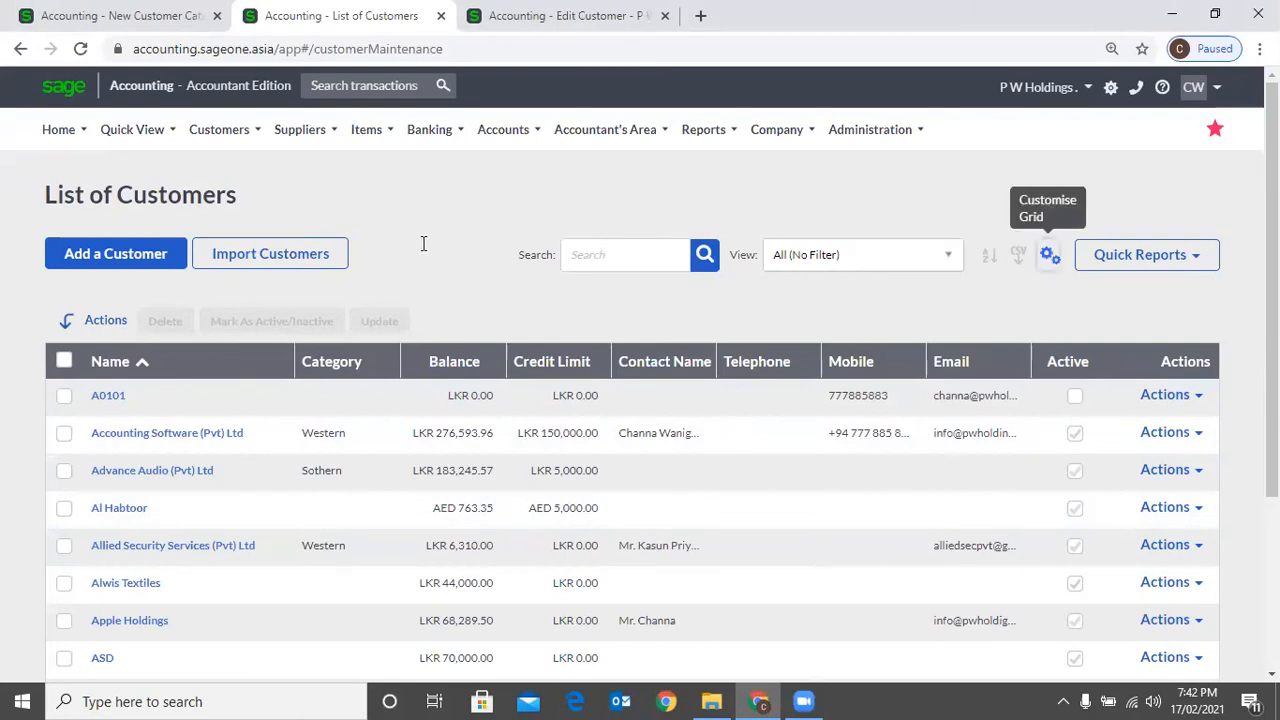
{"action": "left_click", "coordinate": [423, 243]}
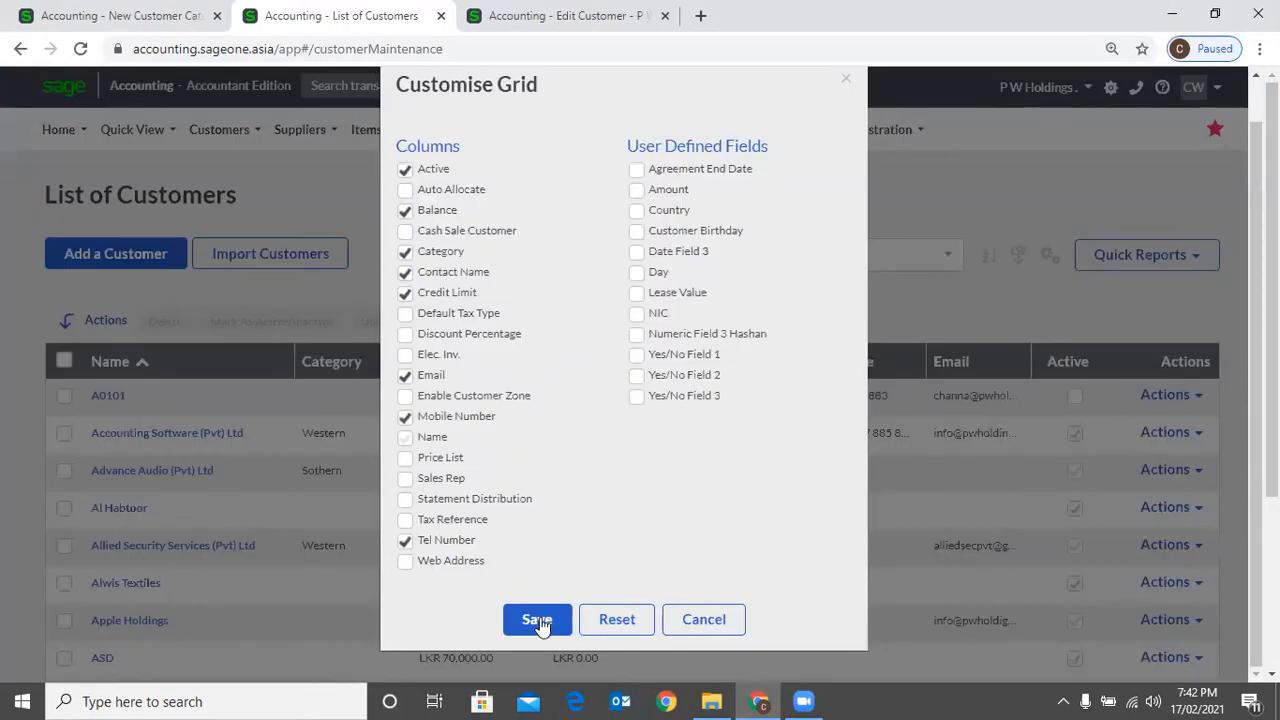
{"action": "left_click", "coordinate": [537, 621]}
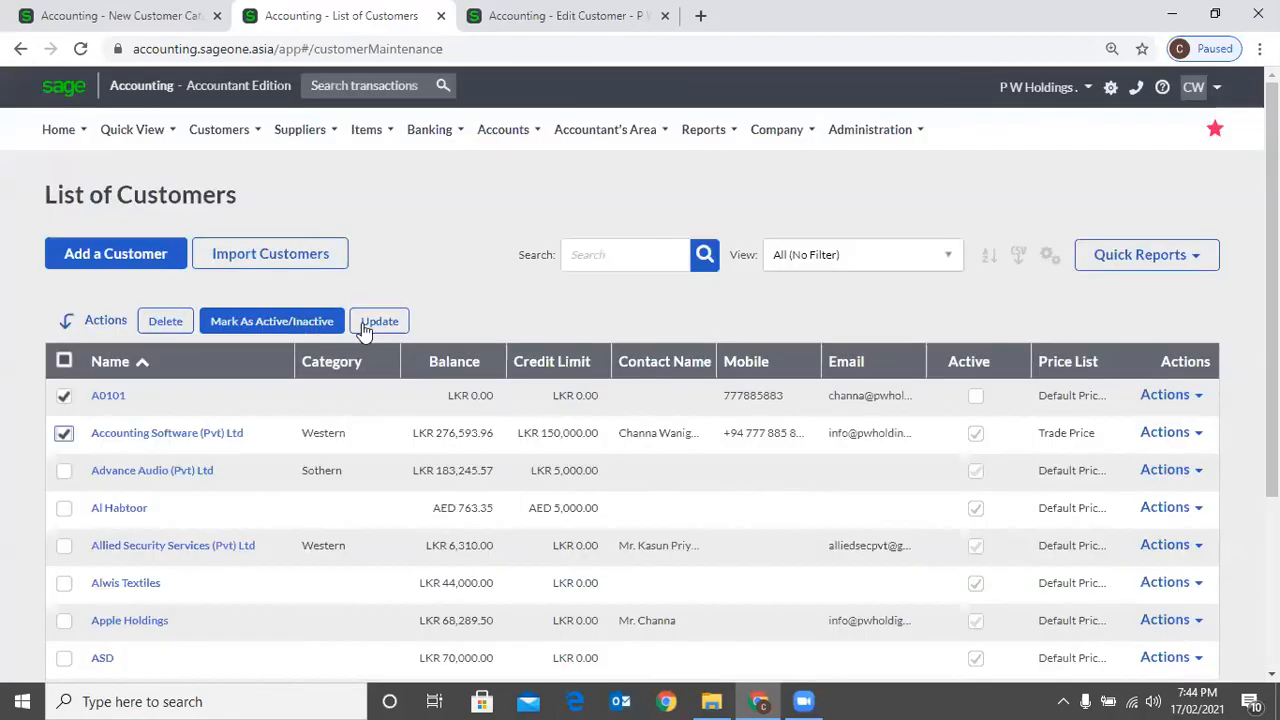
- View the bulk update options for A0101 and Accounting Software (Pvt) Ltd, cancel the update and clear the selection
{"action": "left_click", "coordinate": [380, 321]}
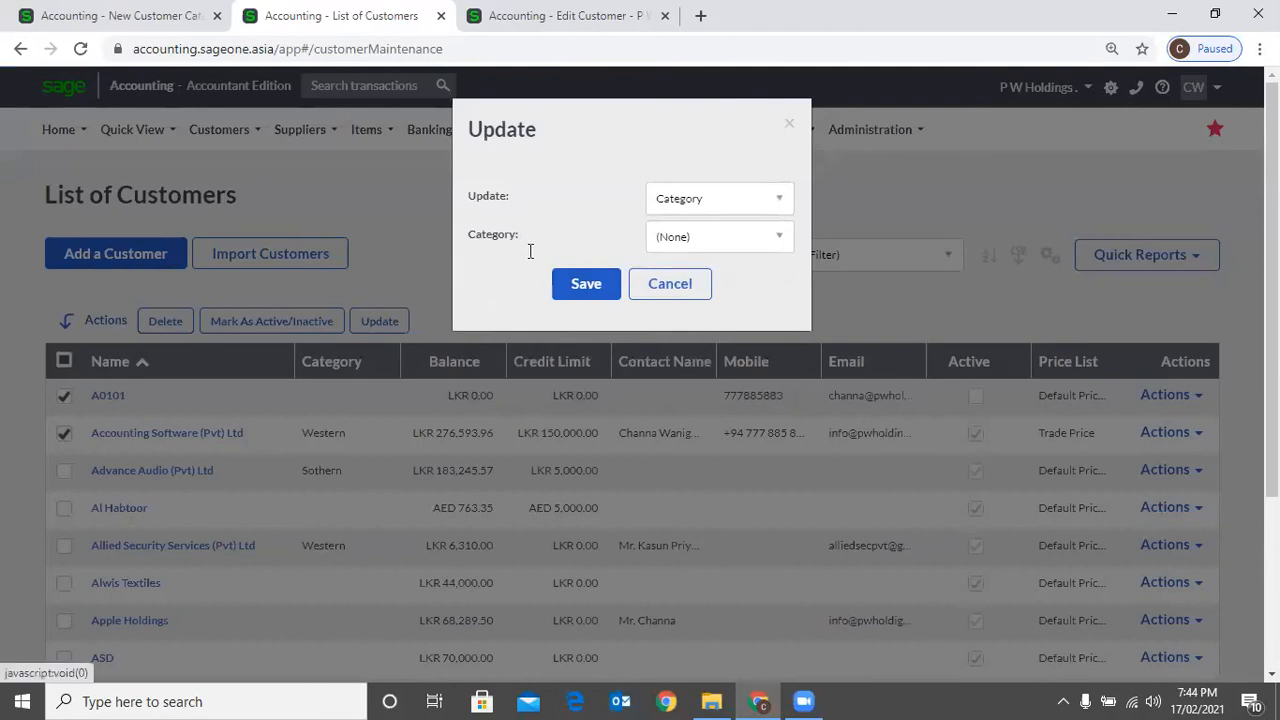
{"action": "left_click", "coordinate": [435, 216]}
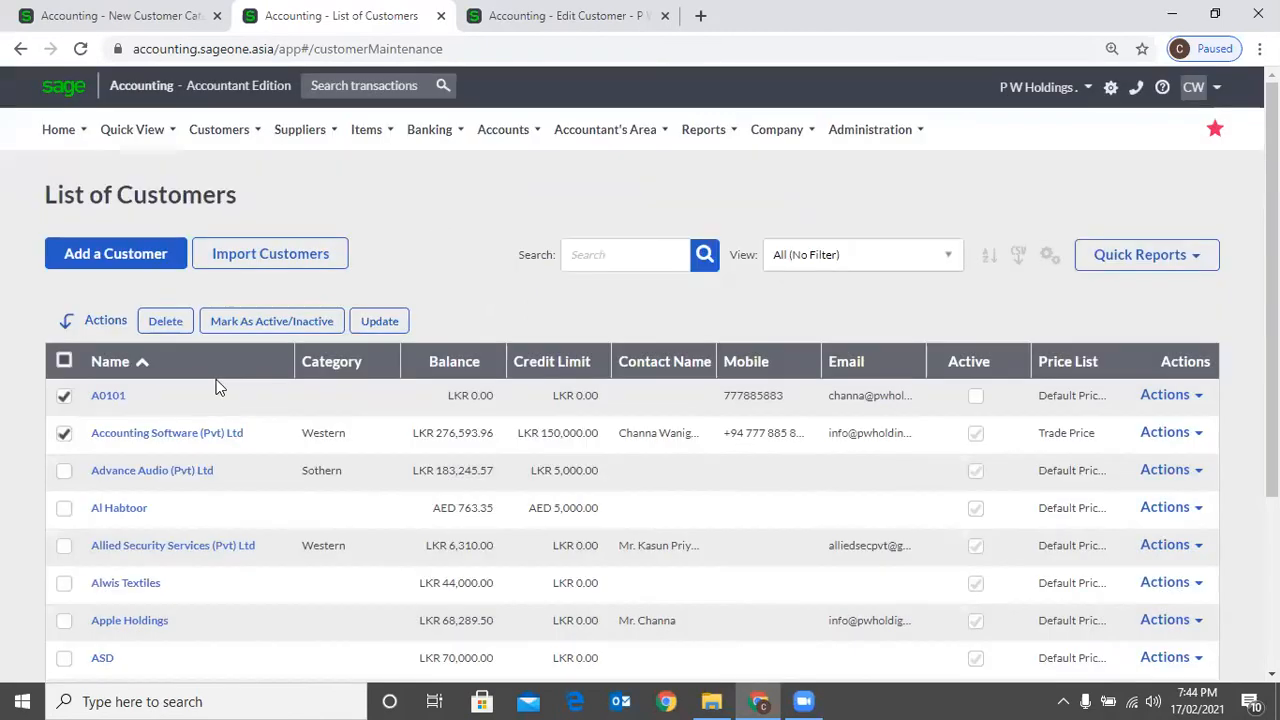
{"action": "left_click", "coordinate": [64, 397]}
- Assign the Laundry category to Alwis Textiles, Apple Holdings and ASD, and mark Alwis Textiles and Apple Holdings as inactive
{"action": "scroll", "coordinate": [60, 530], "scroll_direction": "down", "scroll_amount": 1}
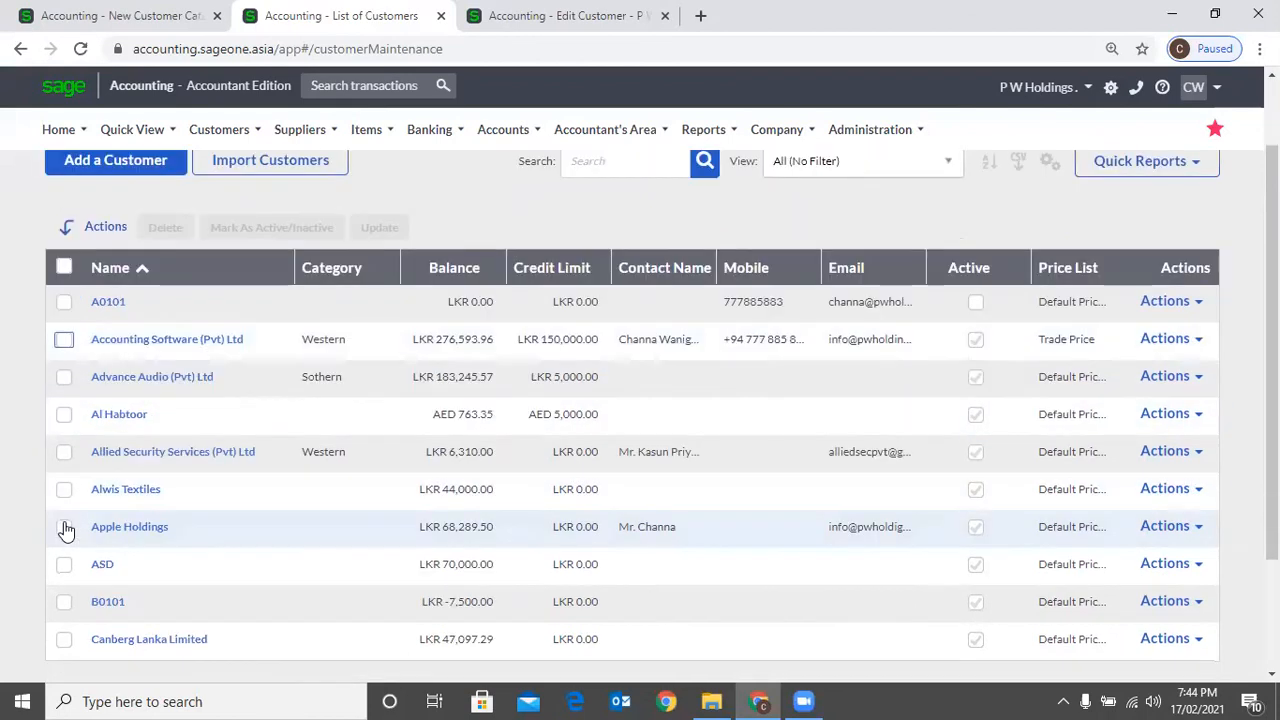
{"action": "left_click", "coordinate": [64, 490]}
{"action": "left_click", "coordinate": [64, 527]}
{"action": "left_click", "coordinate": [64, 564]}
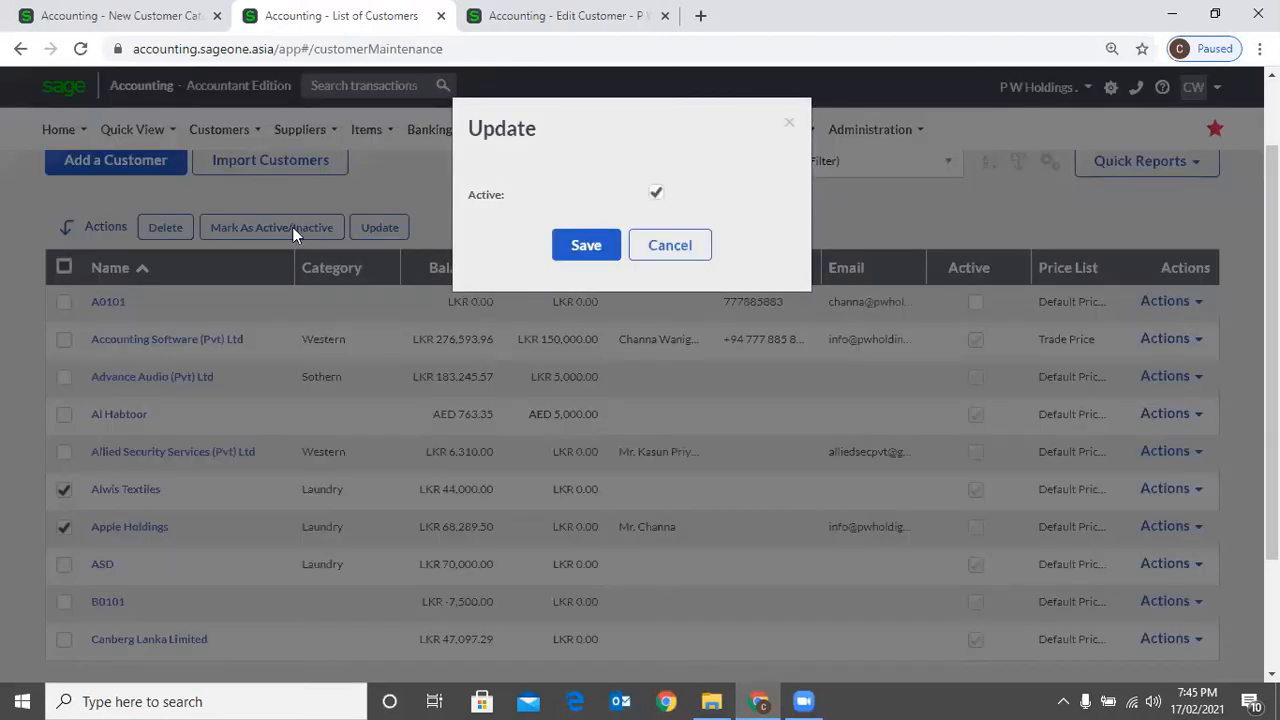
{"action": "left_click", "coordinate": [668, 241]}
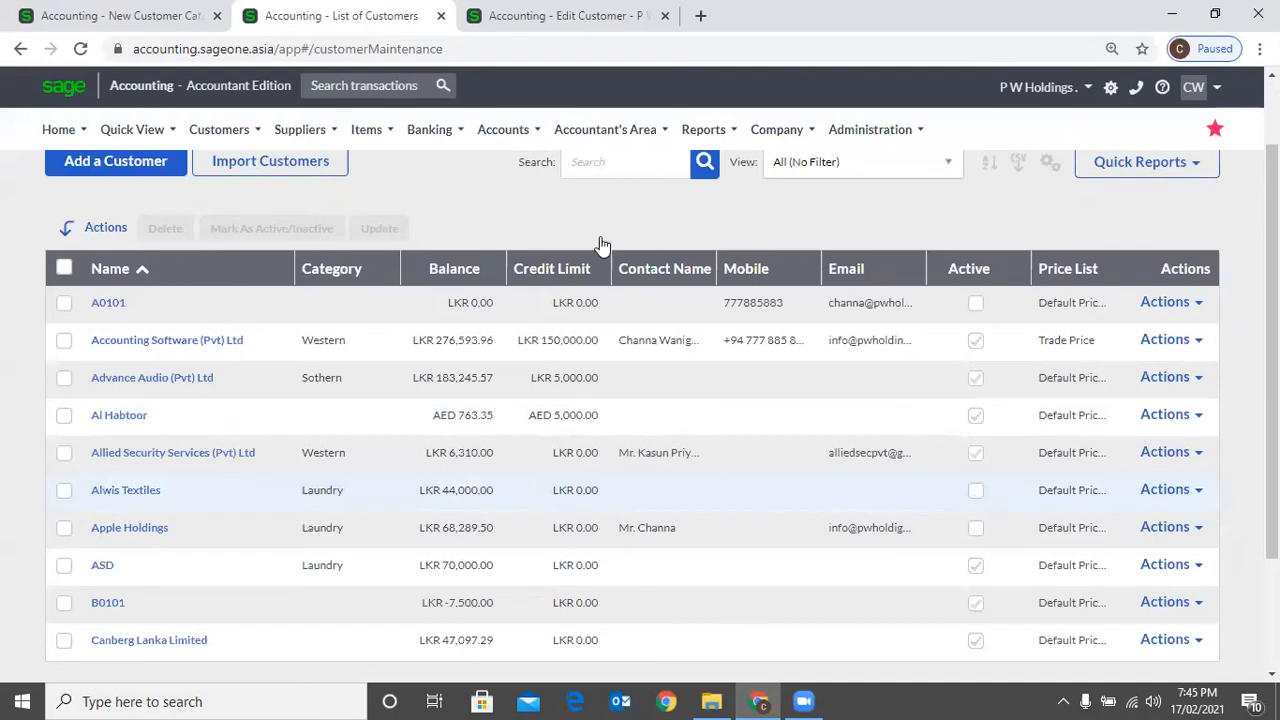
- Open the Advance Audio (Pvt) Ltd customer record and review its contact details and default settings
{"action": "scroll", "coordinate": [602, 245], "scroll_direction": "down", "scroll_amount": 1}
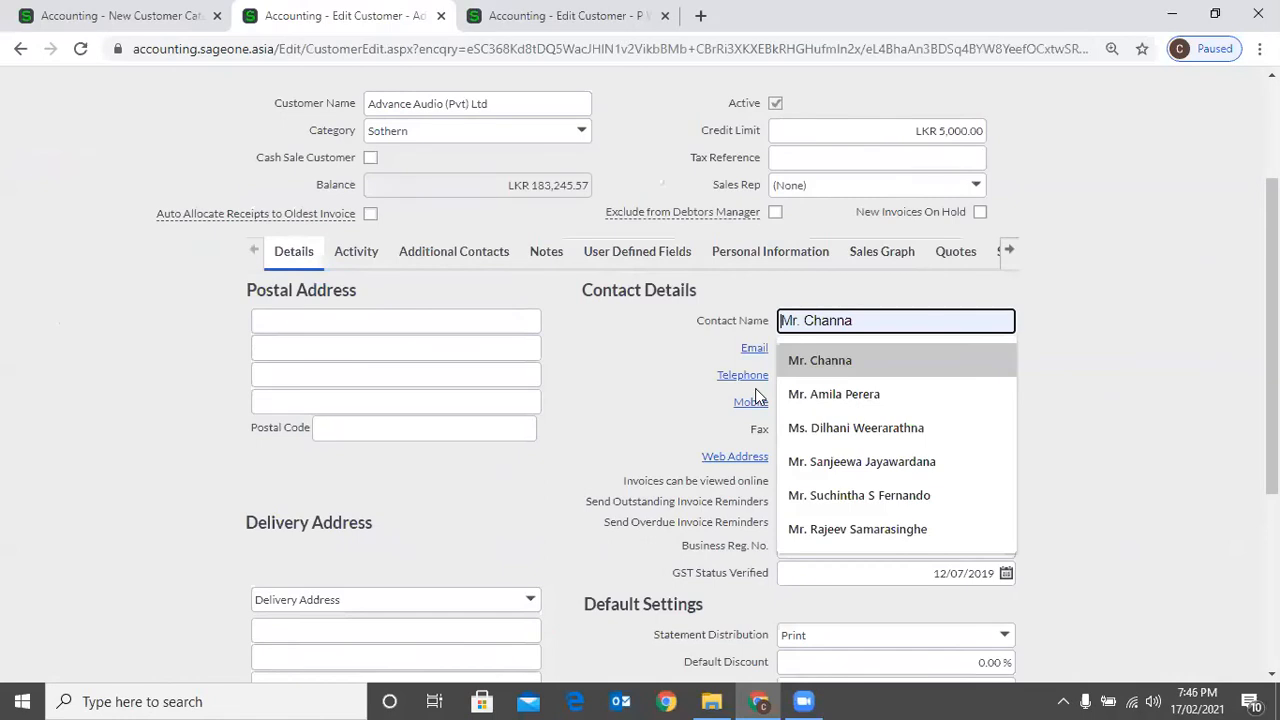
{"action": "scroll", "coordinate": [603, 636], "scroll_direction": "down", "scroll_amount": 3}
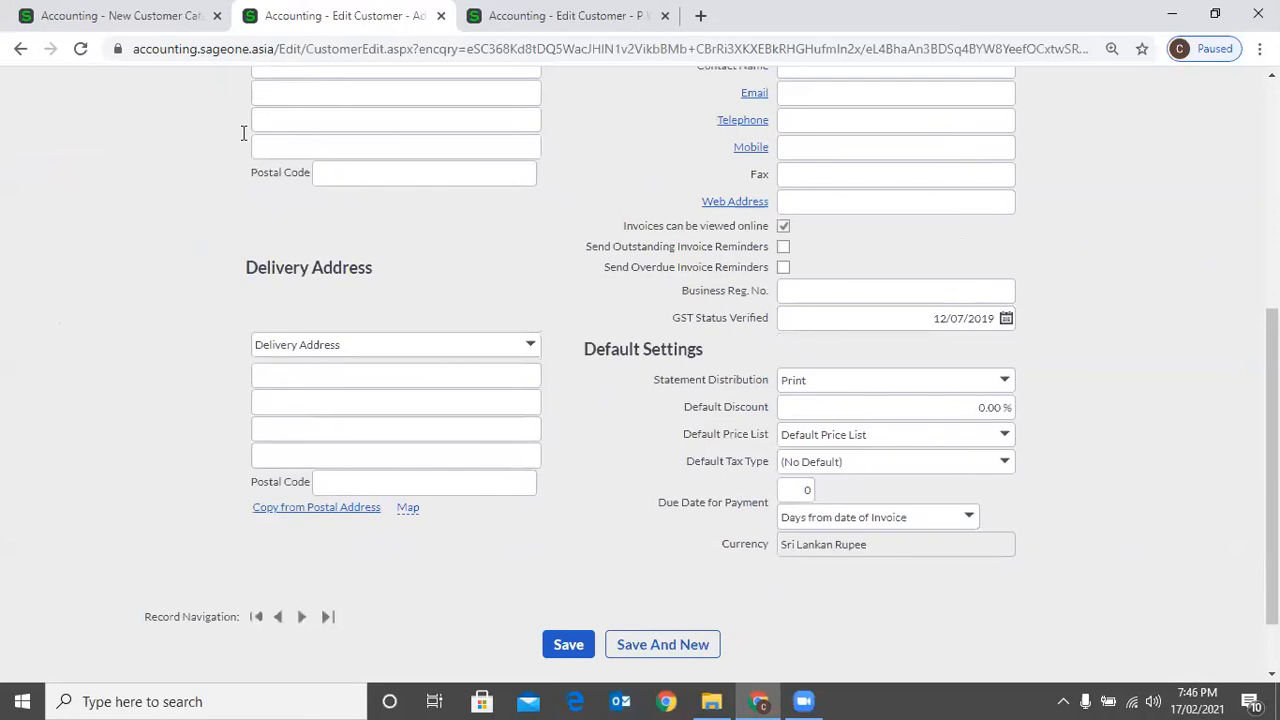
{"action": "scroll", "coordinate": [243, 133], "scroll_direction": "up", "scroll_amount": 3}
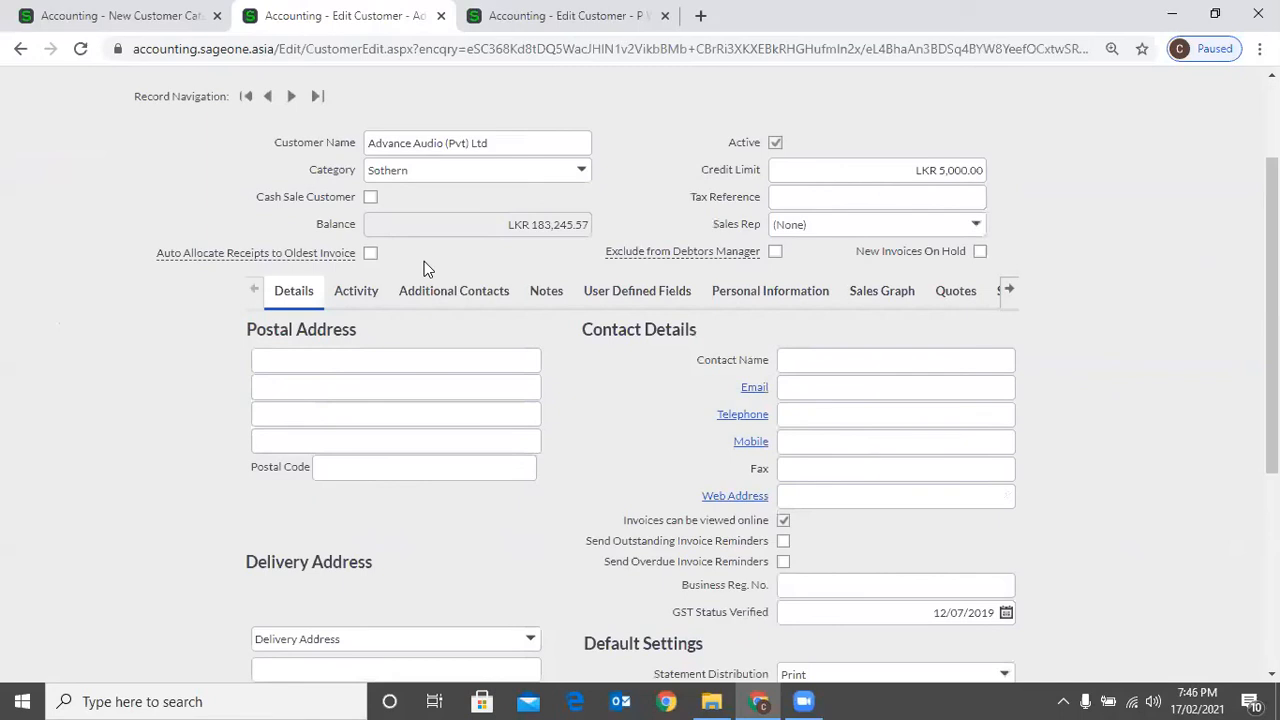
- Close the extra customer record tab and view the lists of sales reps and customer categories
{"action": "key", "text": "ctrl+w"}
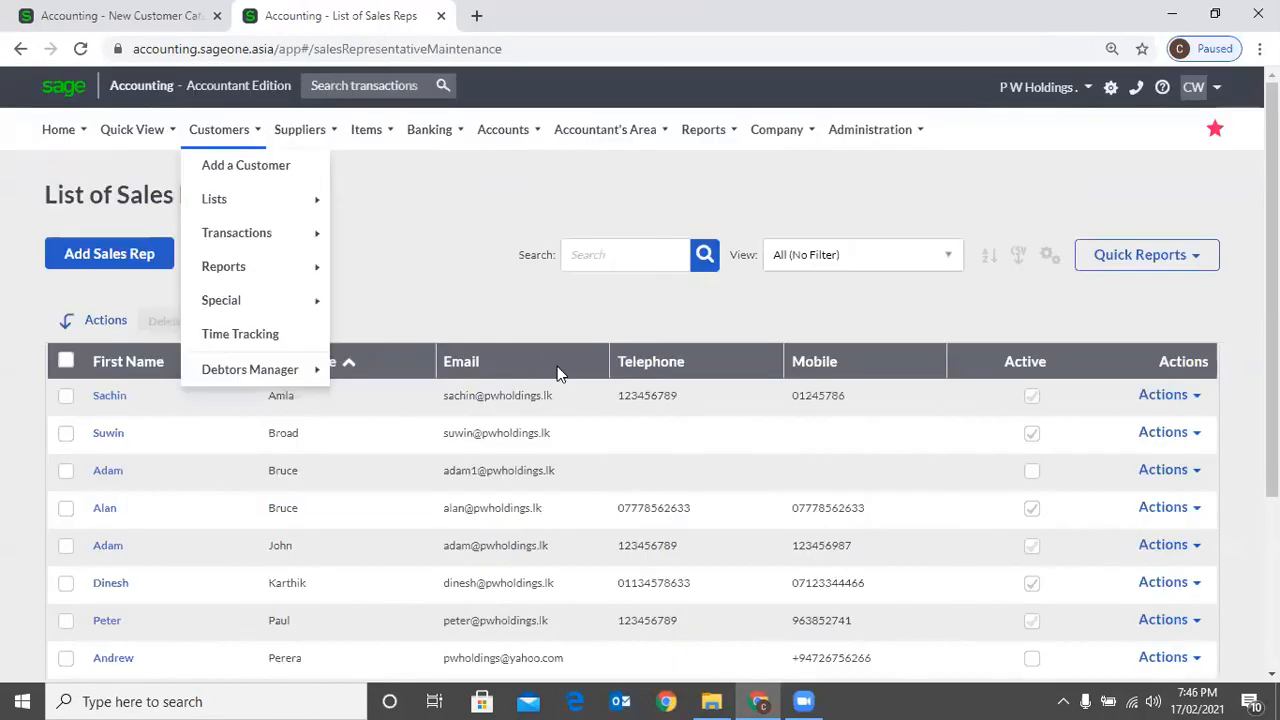
{"action": "left_click", "coordinate": [512, 242]}
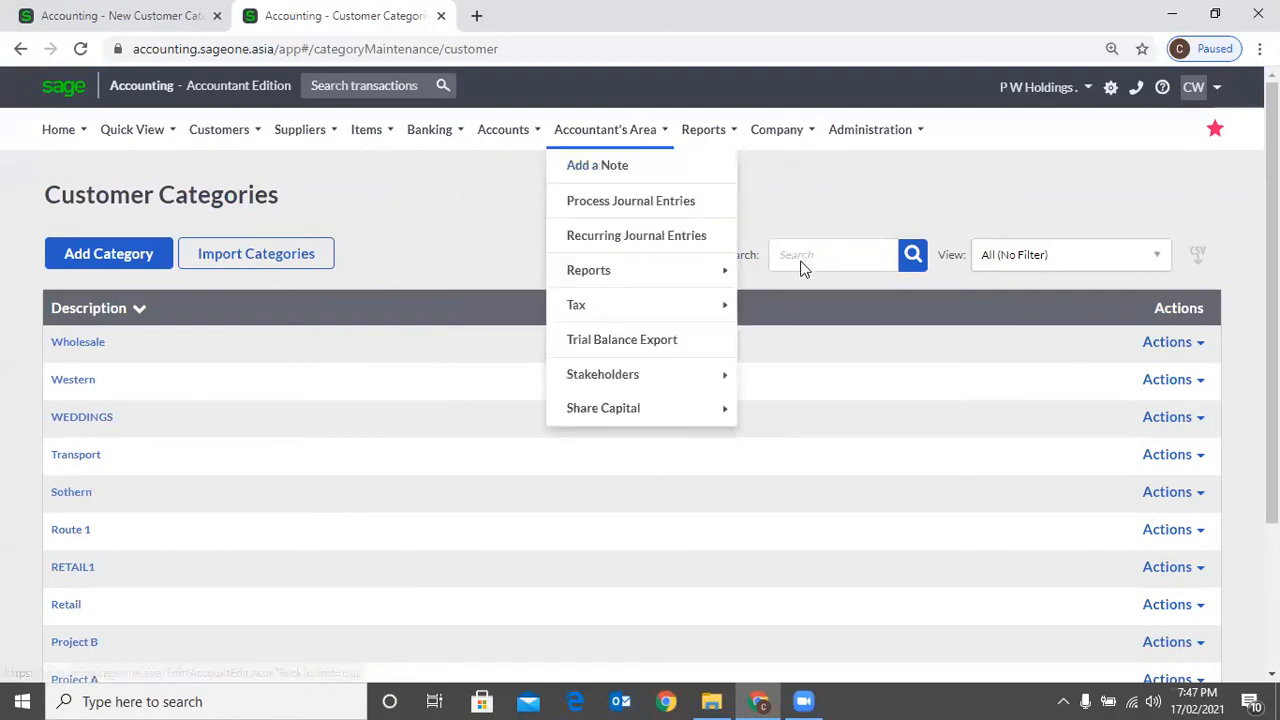
{"action": "mouse_move", "coordinate": [798, 269]}
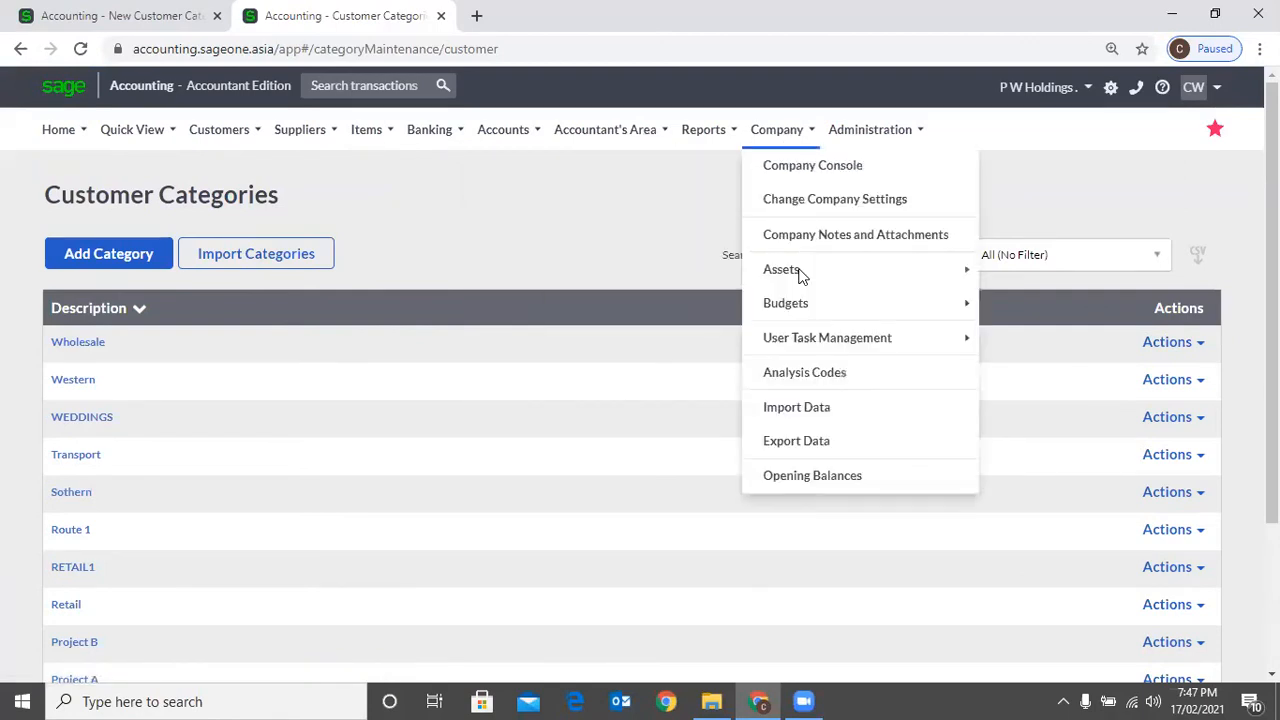